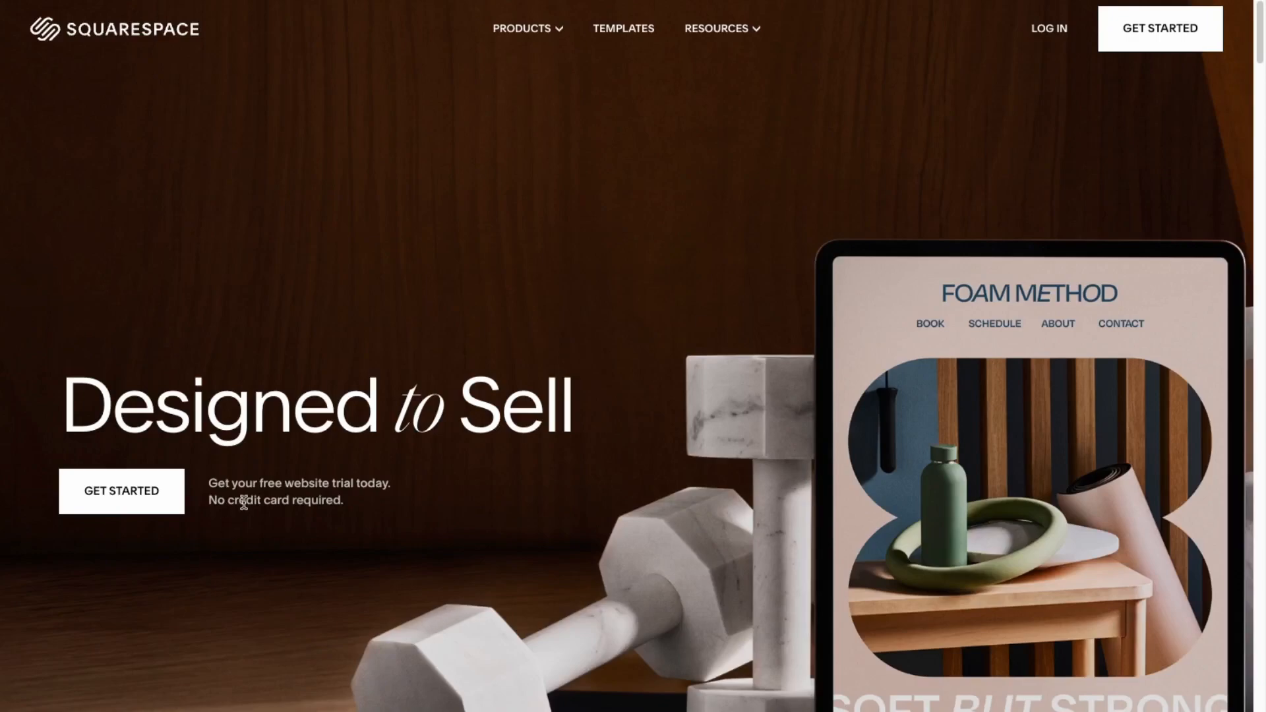
Step: Start a new website and browse the template gallery filtered to the Restaurants topic
left_click(136, 496)
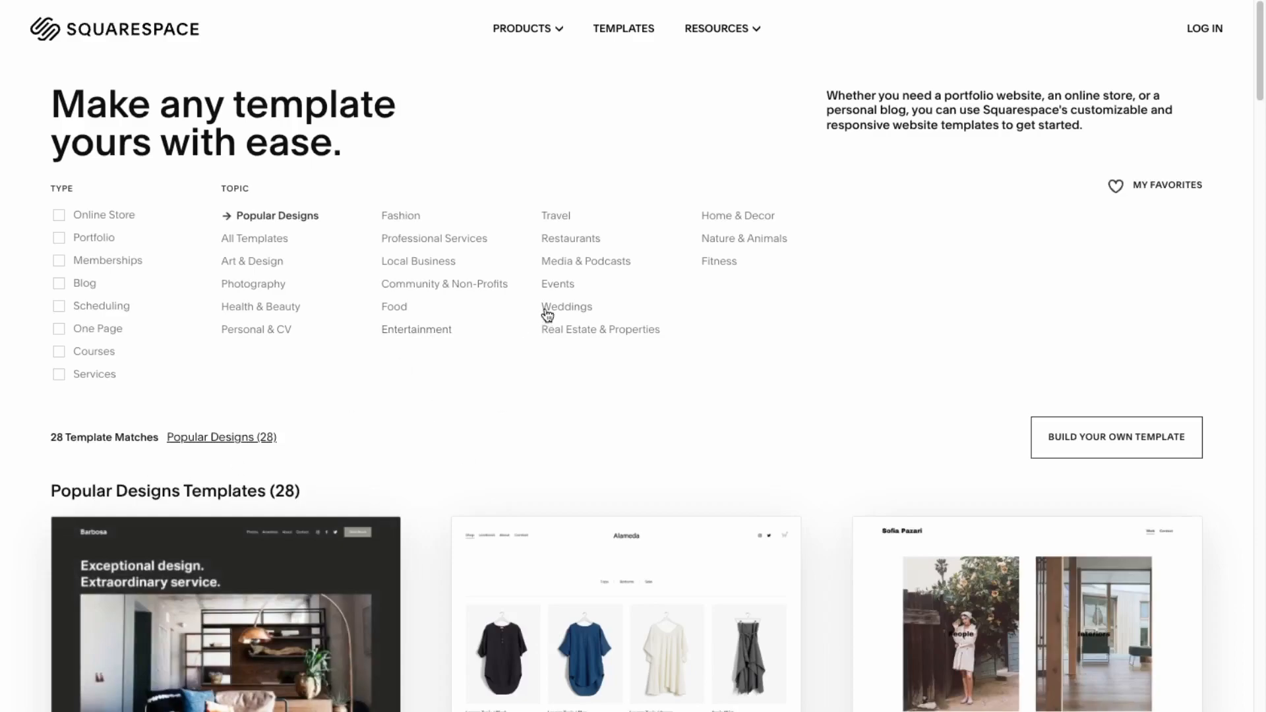
left_click(596, 244)
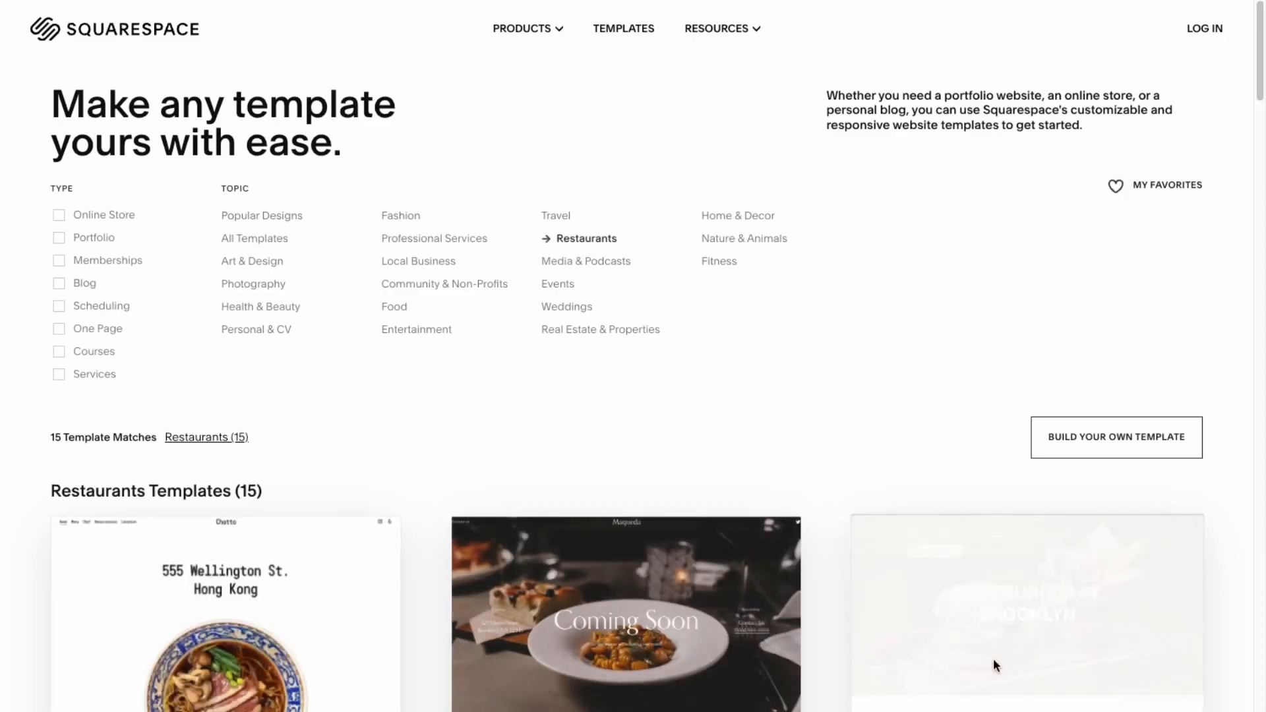
scroll(323, 491, "down", 9)
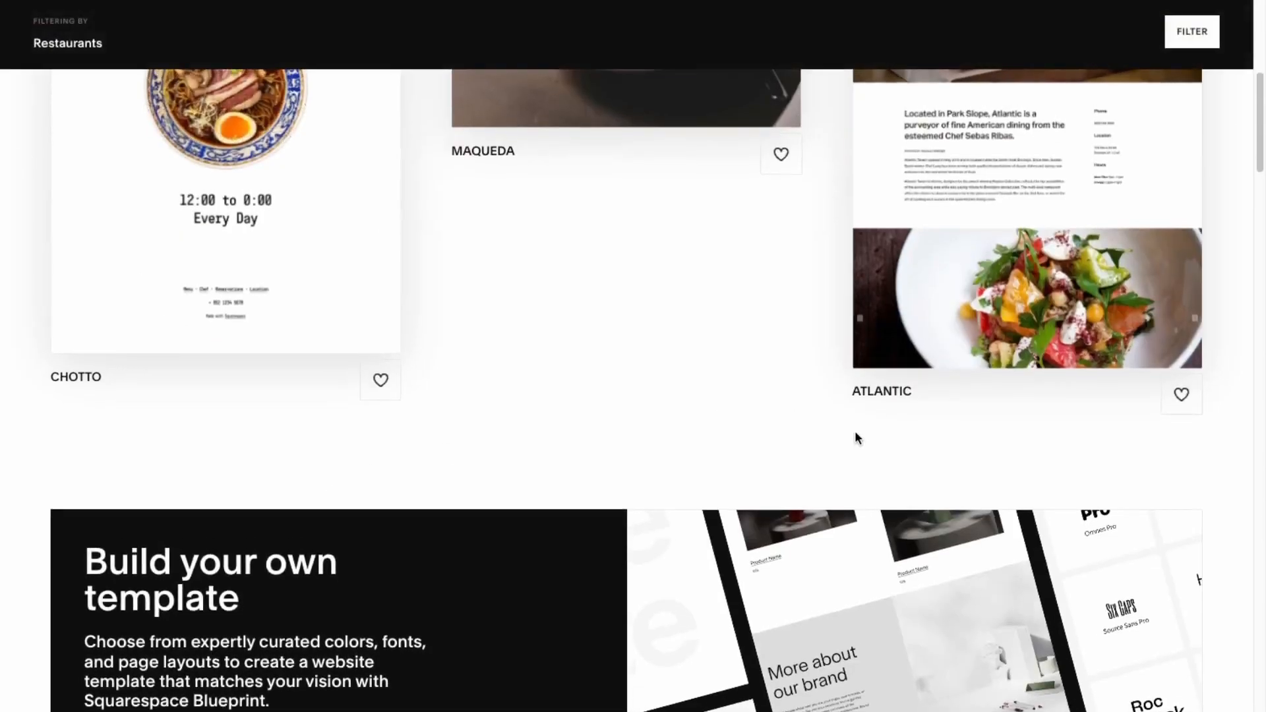
scroll(841, 427, "up", 6)
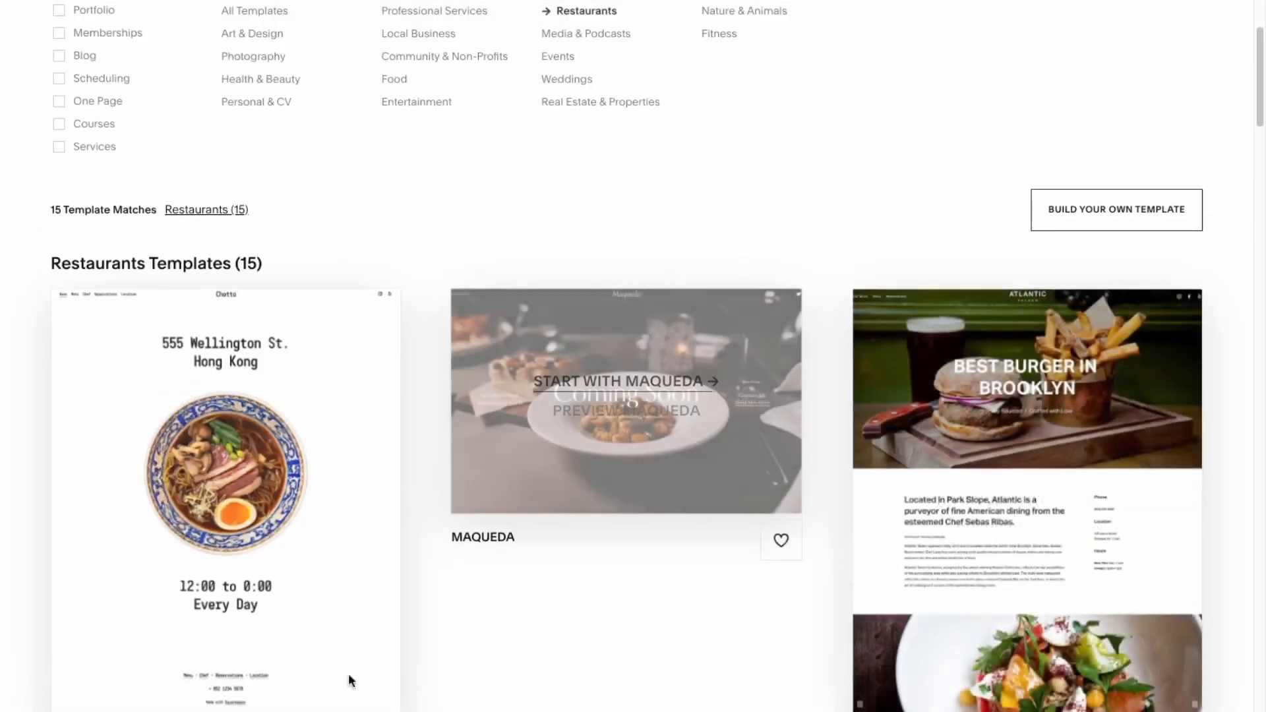
Step: Preview the Chotto template in tablet and mobile layouts, then return to the restaurant templates
left_click(234, 524)
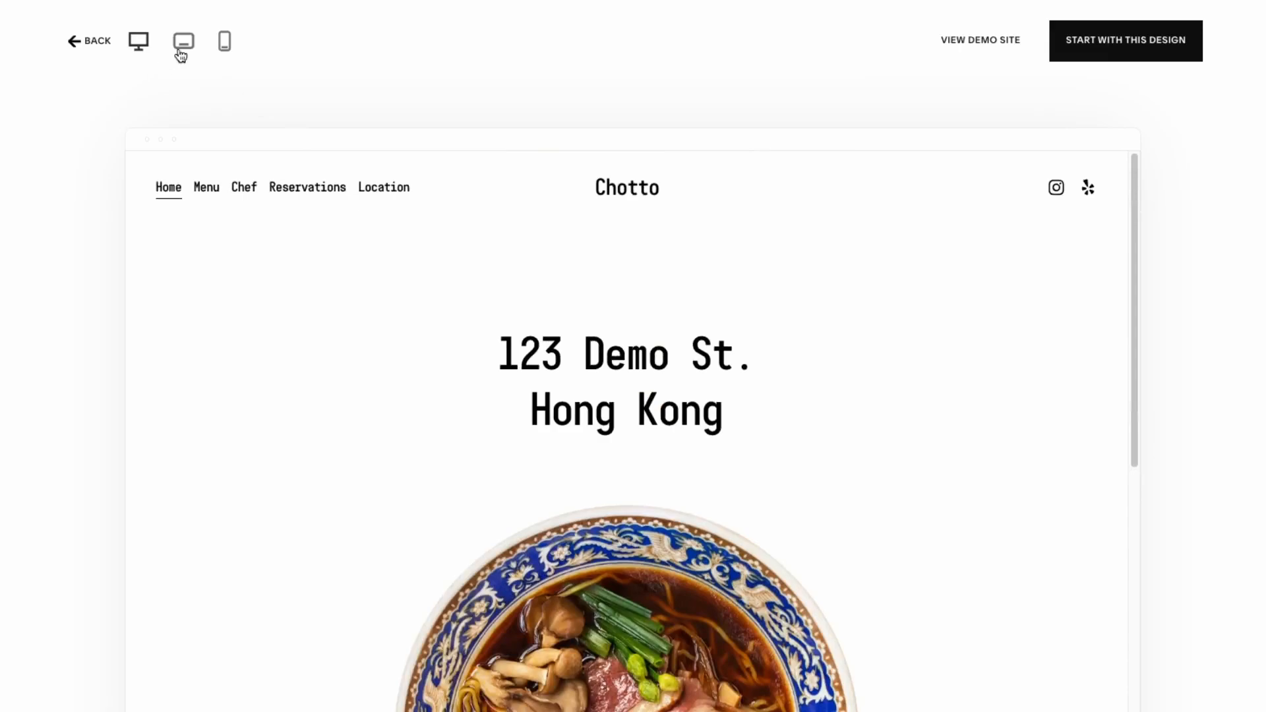
left_click(179, 52)
left_click(225, 43)
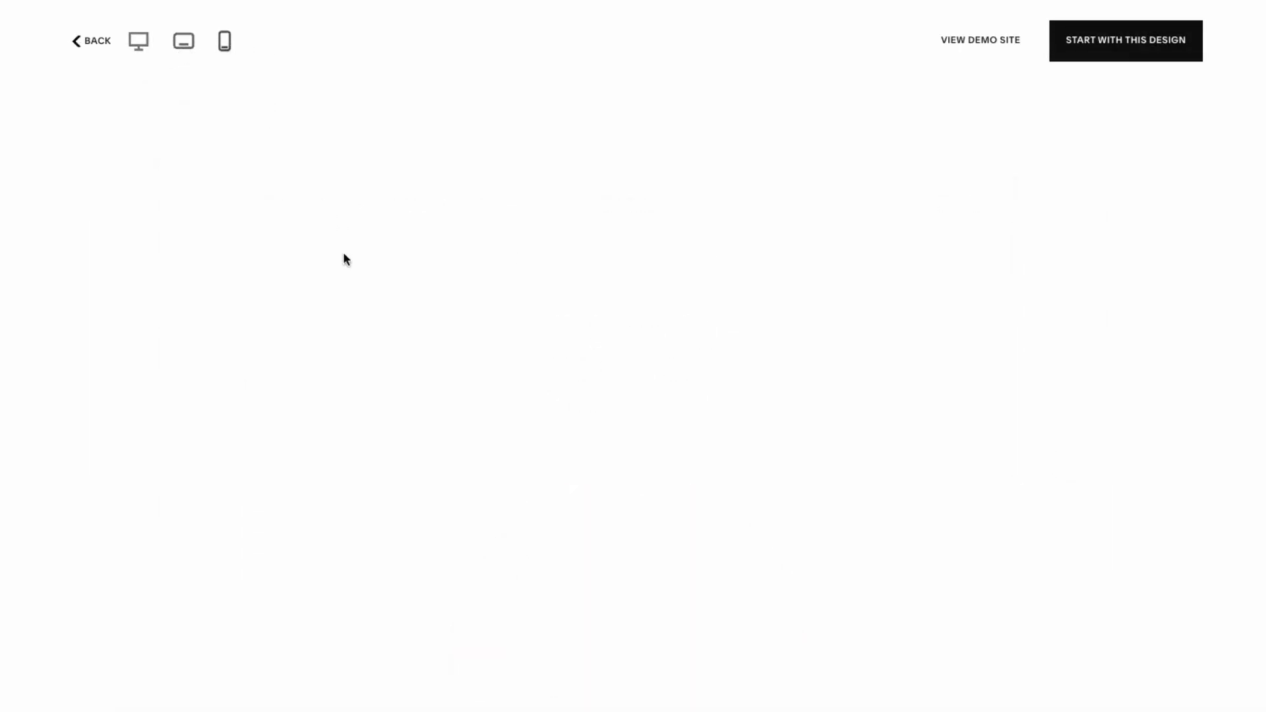
scroll(658, 403, "down", 5)
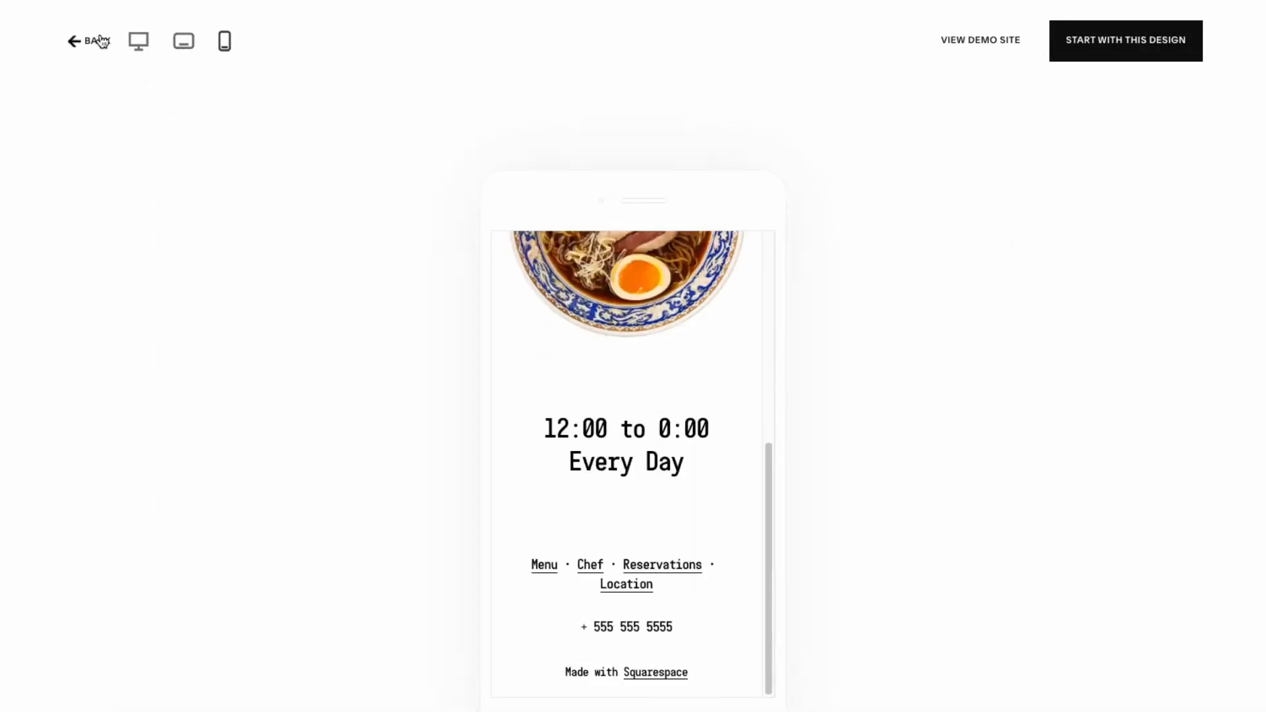
left_click(99, 41)
Step: Browse further restaurant templates and preview the Auburn design's home page in desktop layout
scroll(623, 449, "down", 10)
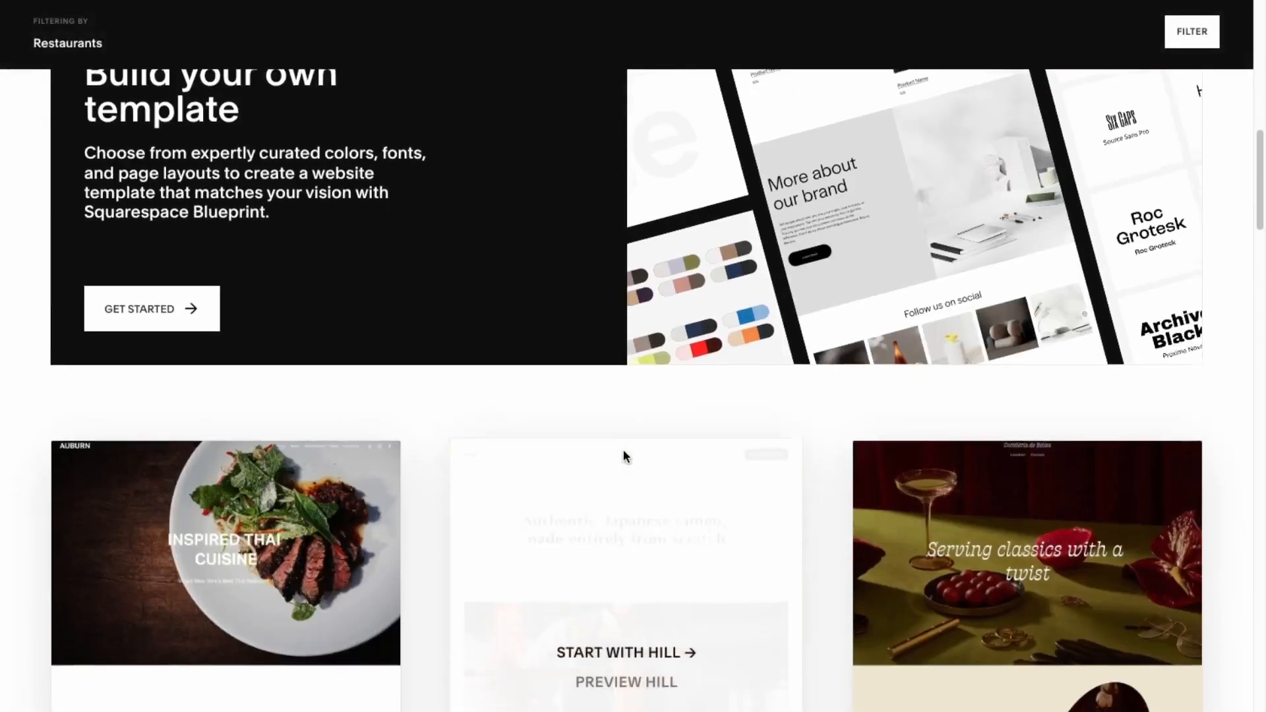
scroll(725, 468, "down", 5)
scroll(349, 503, "up", 5)
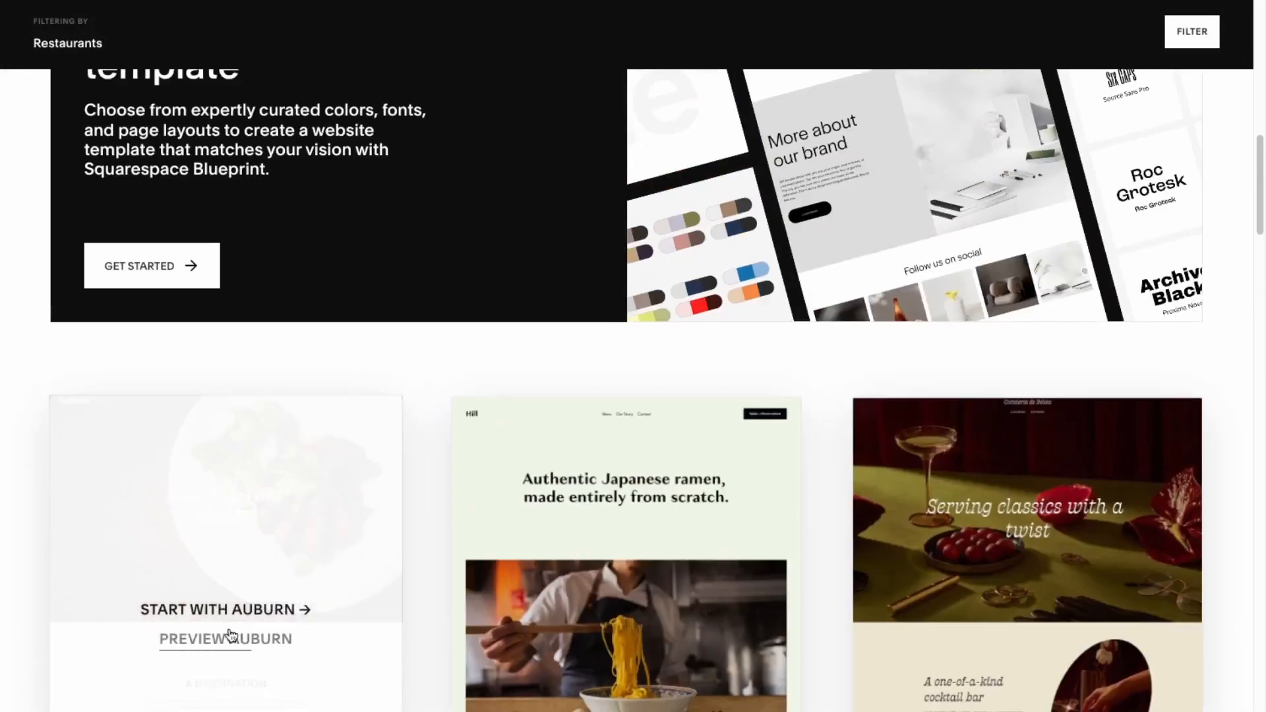
scroll(232, 634, "down", 7)
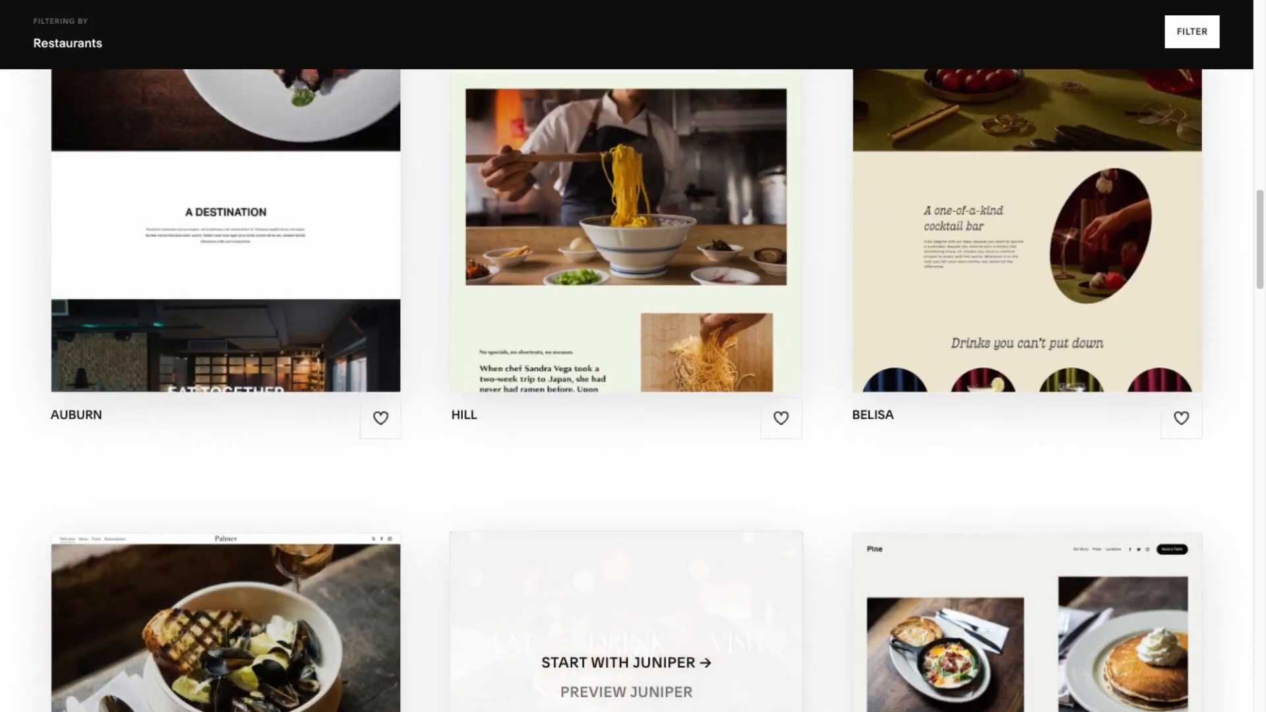
scroll(626, 626, "up", 2)
left_click(248, 278)
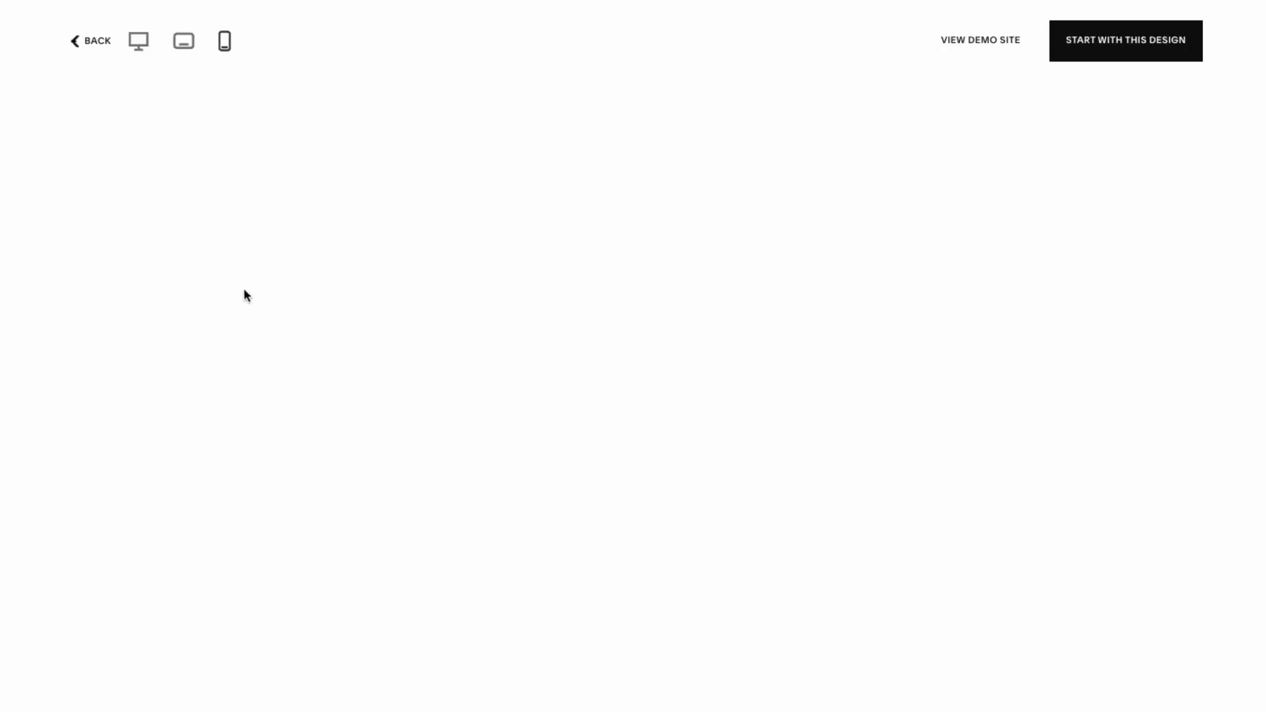
scroll(733, 460, "down", 8)
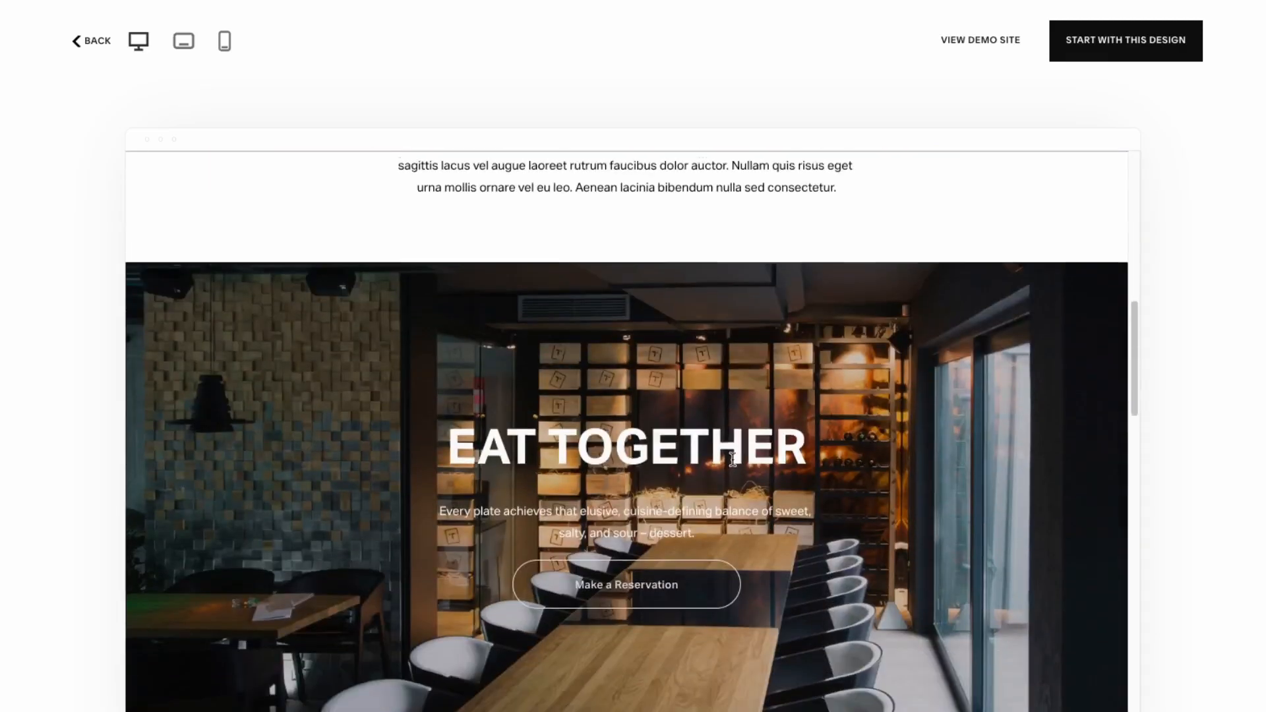
scroll(612, 531, "up", 10)
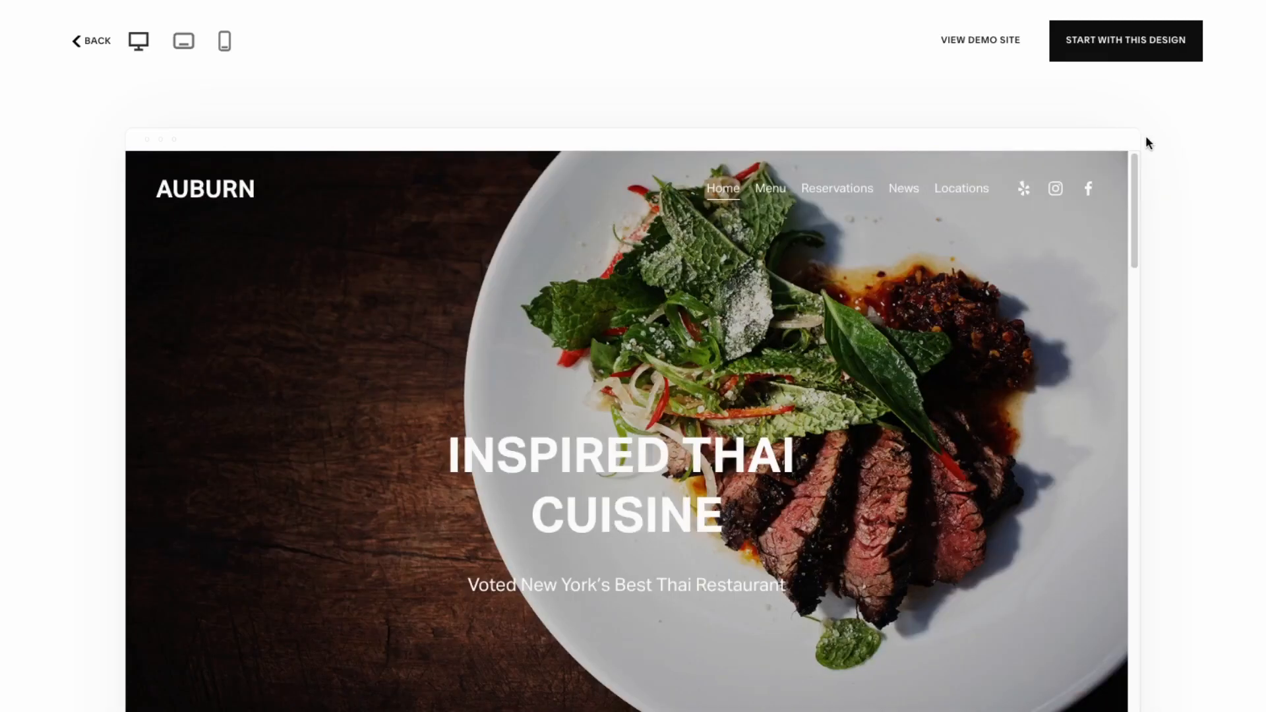
Step: Start a site with the Auburn design and create the account using Google
left_click(1116, 53)
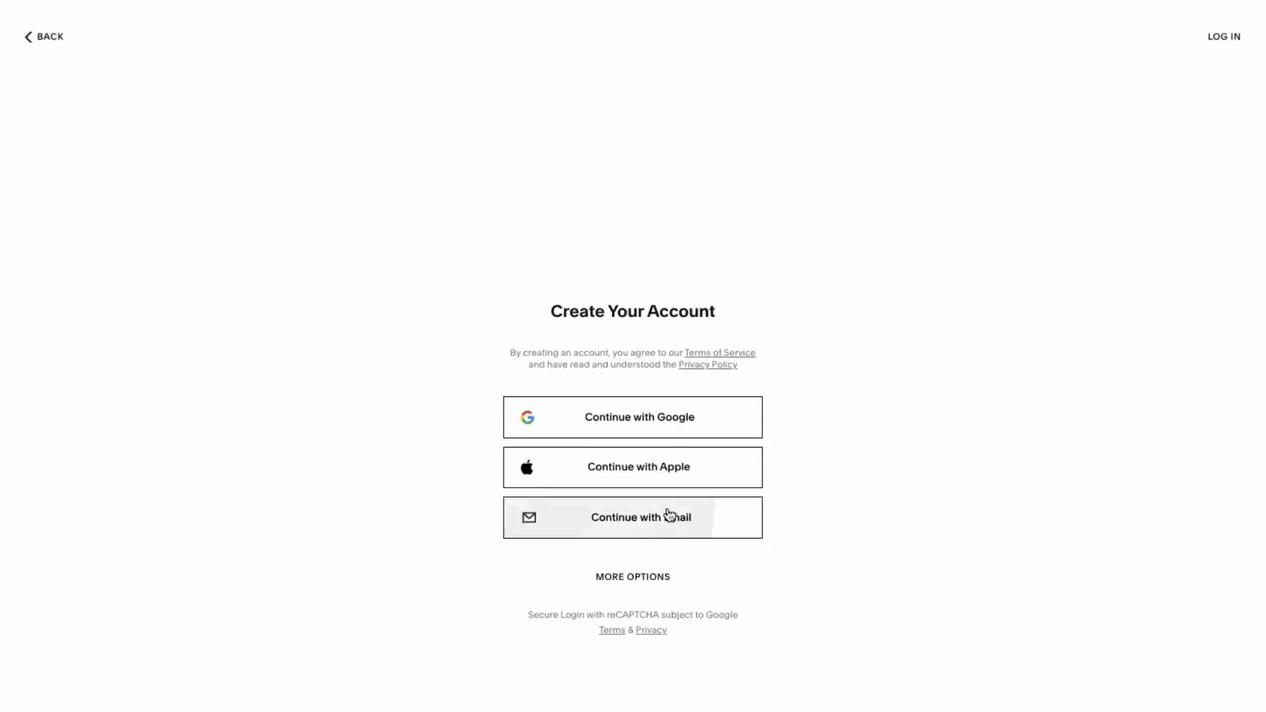
left_click(640, 427)
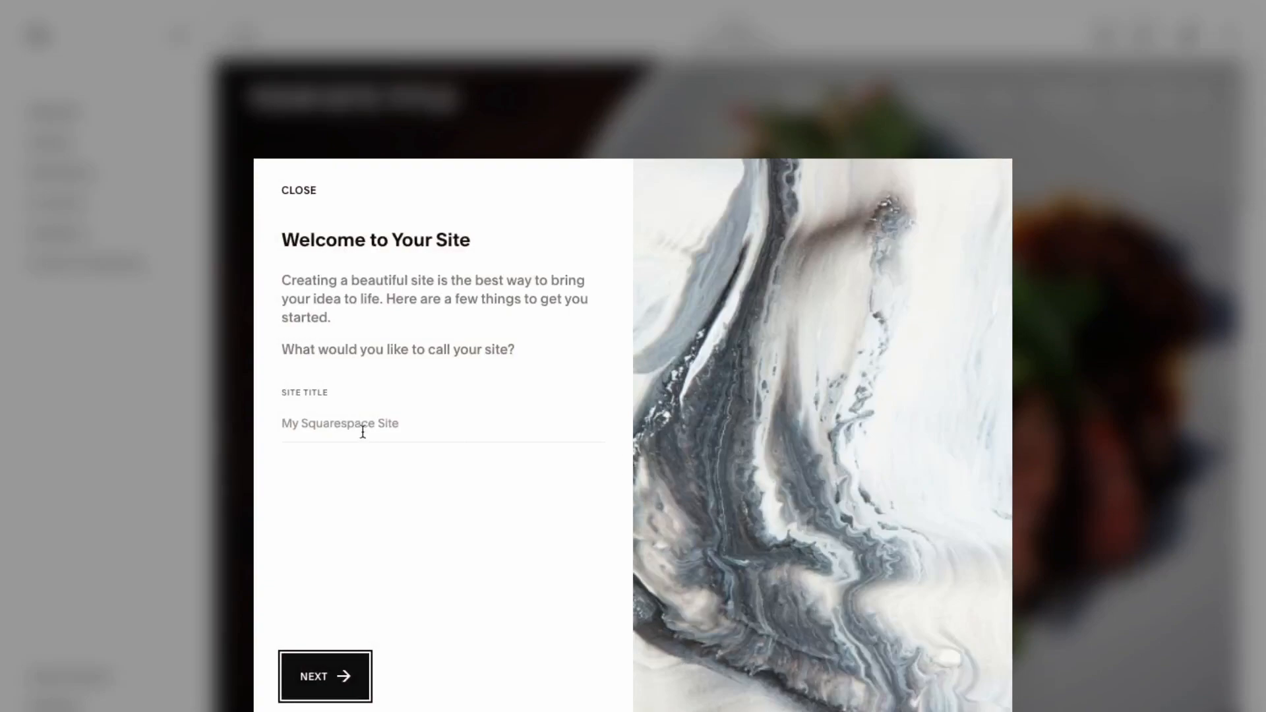
Step: Set the site title to "Thai Delicious" and go through the remaining welcome pages to reach the site
left_click(360, 426)
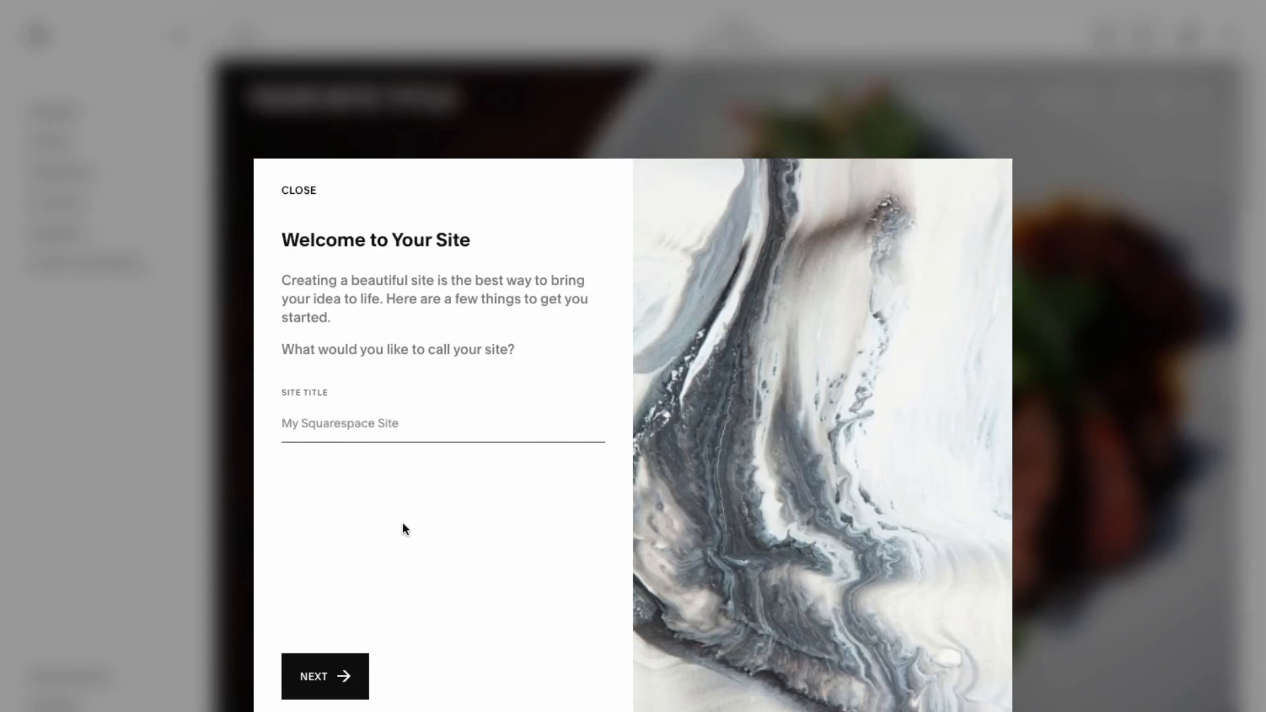
type("Thai Delicious")
key("Return")
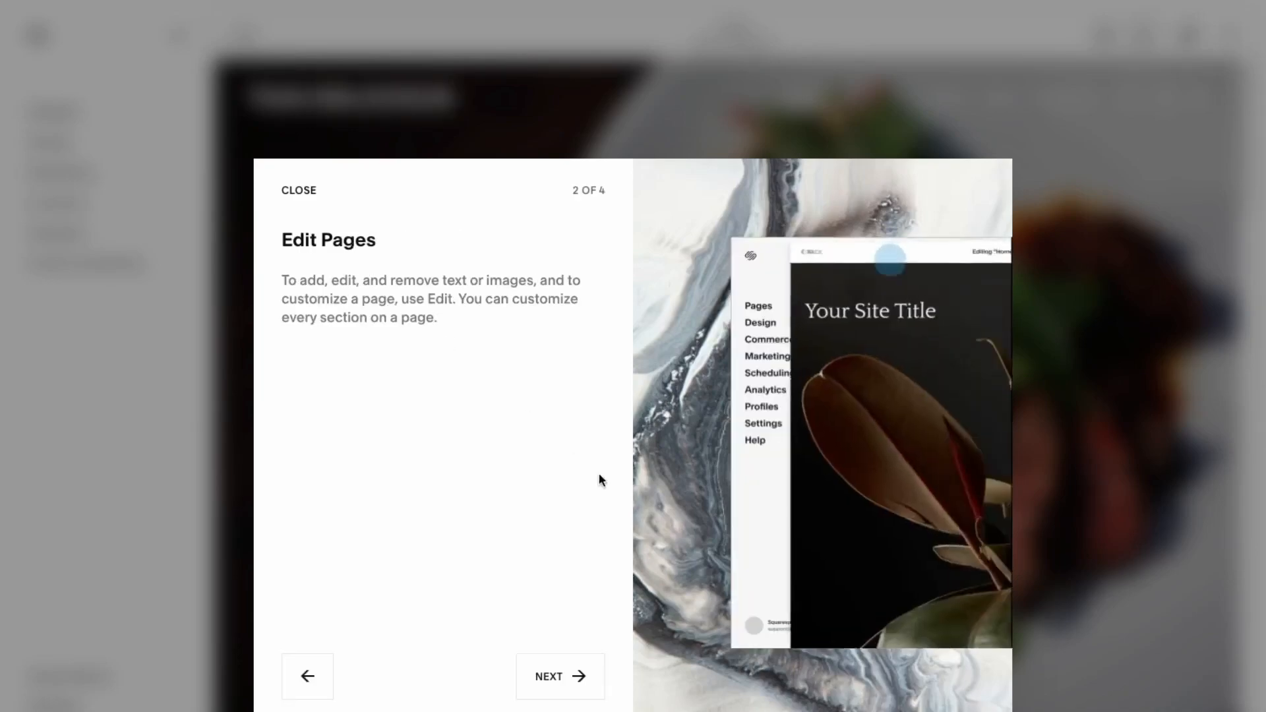
left_click(578, 684)
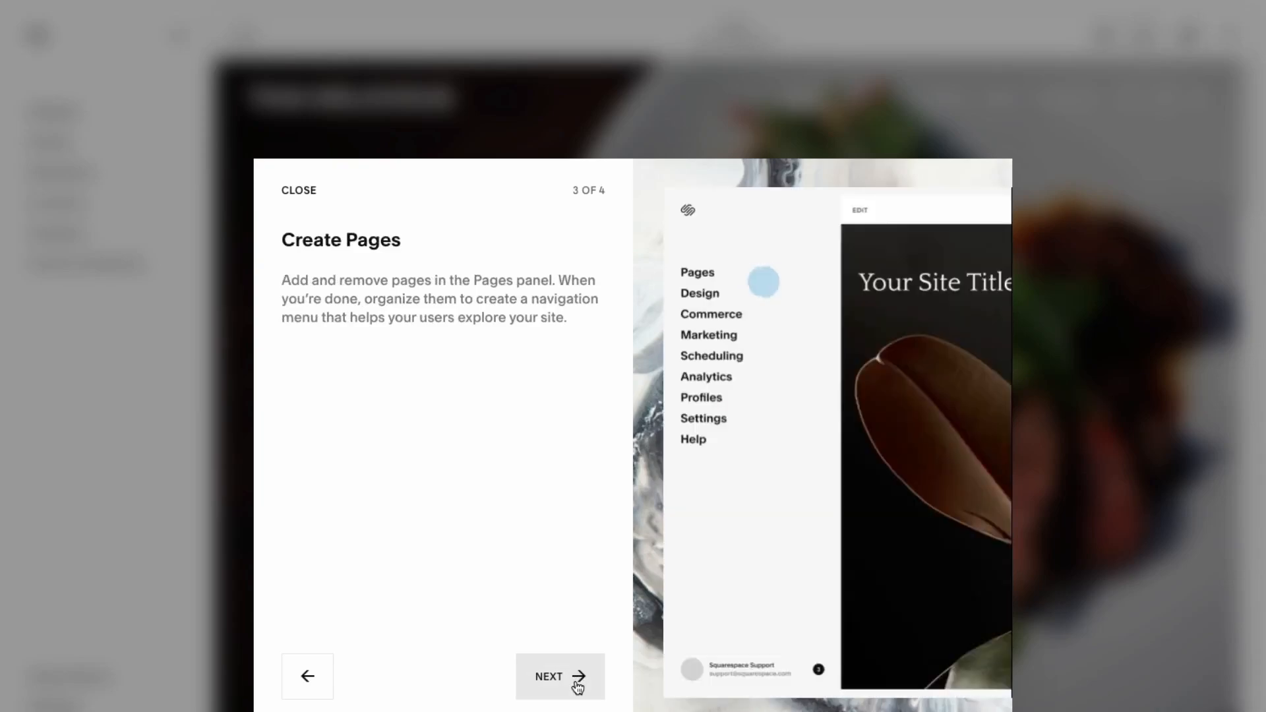
left_click(578, 685)
left_click(577, 686)
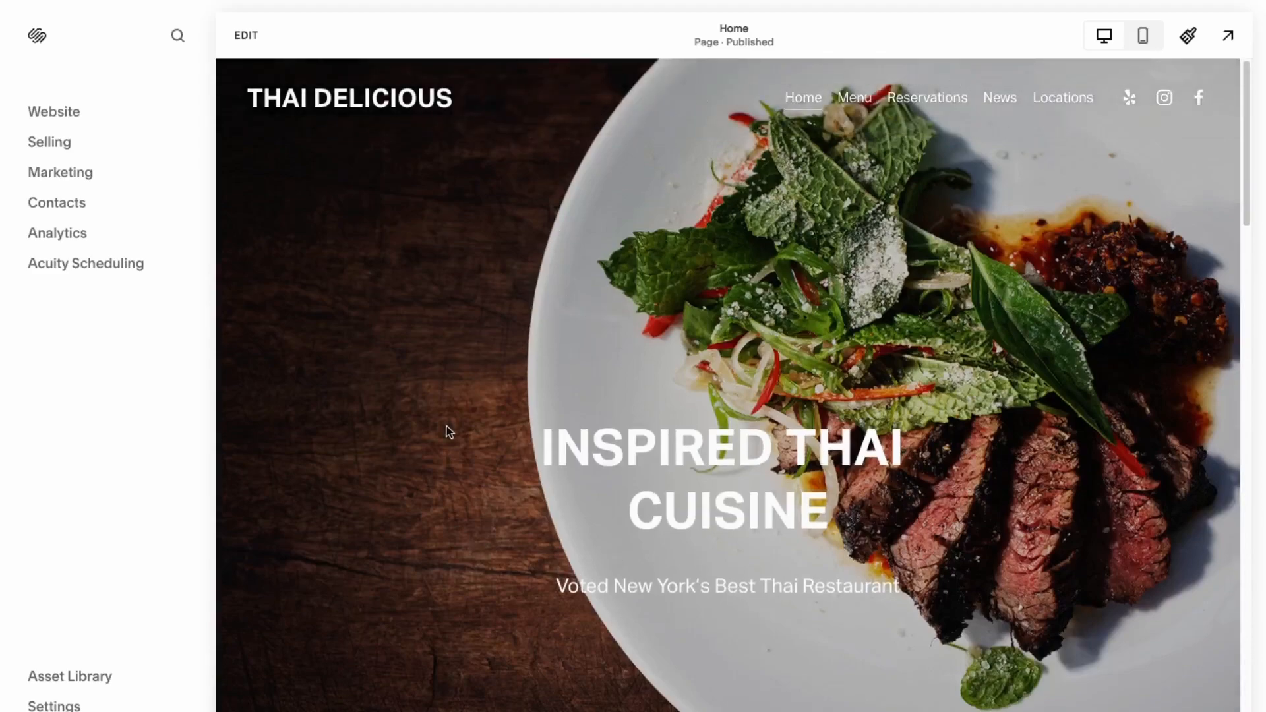
Step: Edit the Home page and replace "INSPIRED" with "TORONTO" in the banner heading
left_click(243, 37)
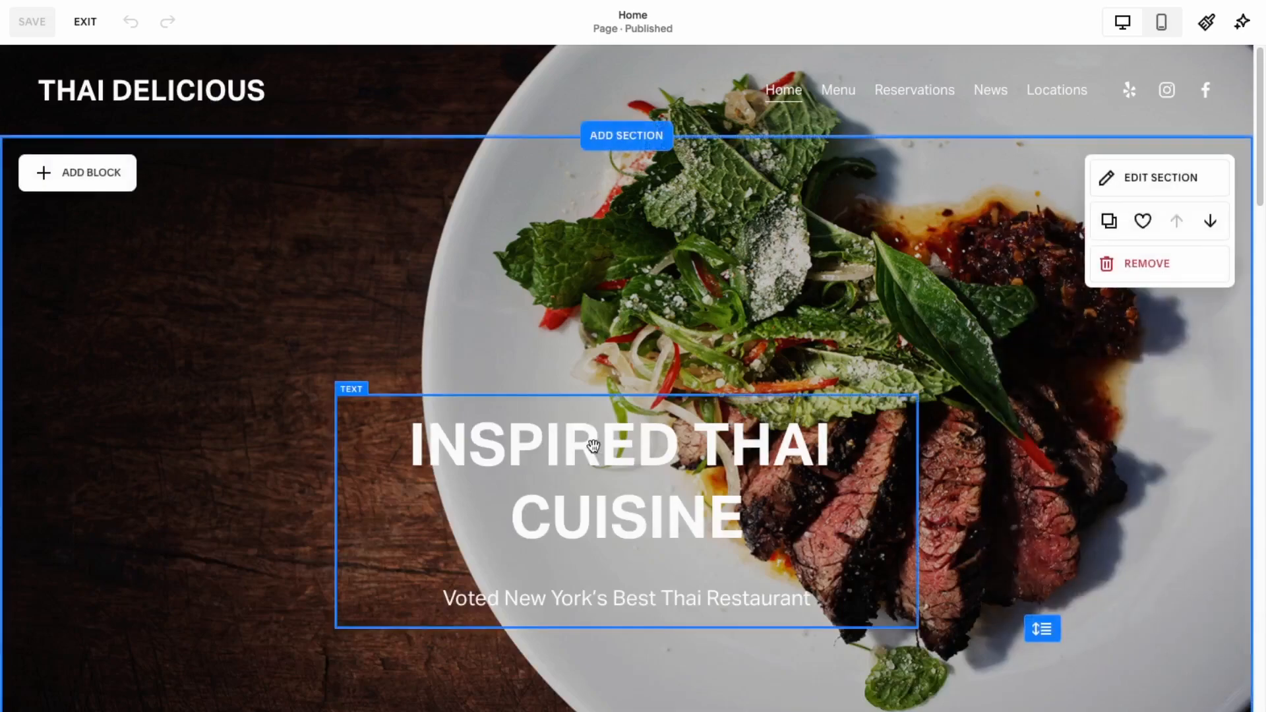
left_click(593, 446)
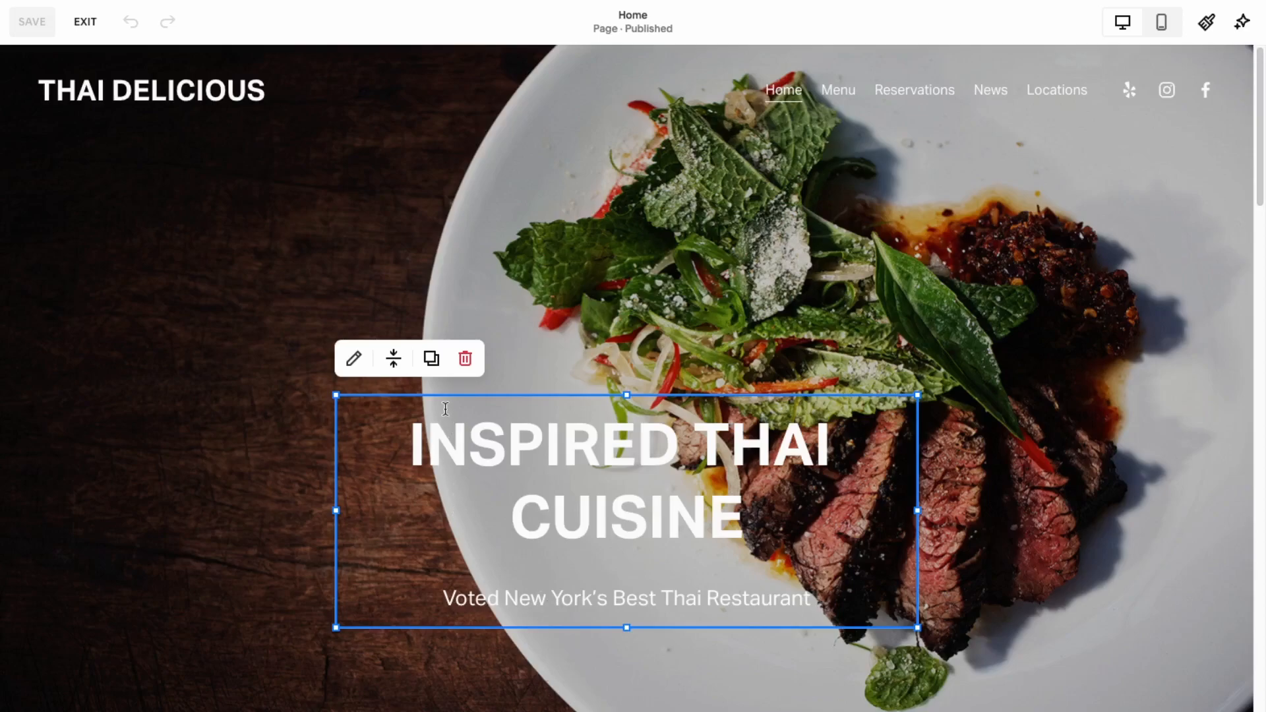
left_click(799, 512)
double_click(383, 447)
type("TORONTO")
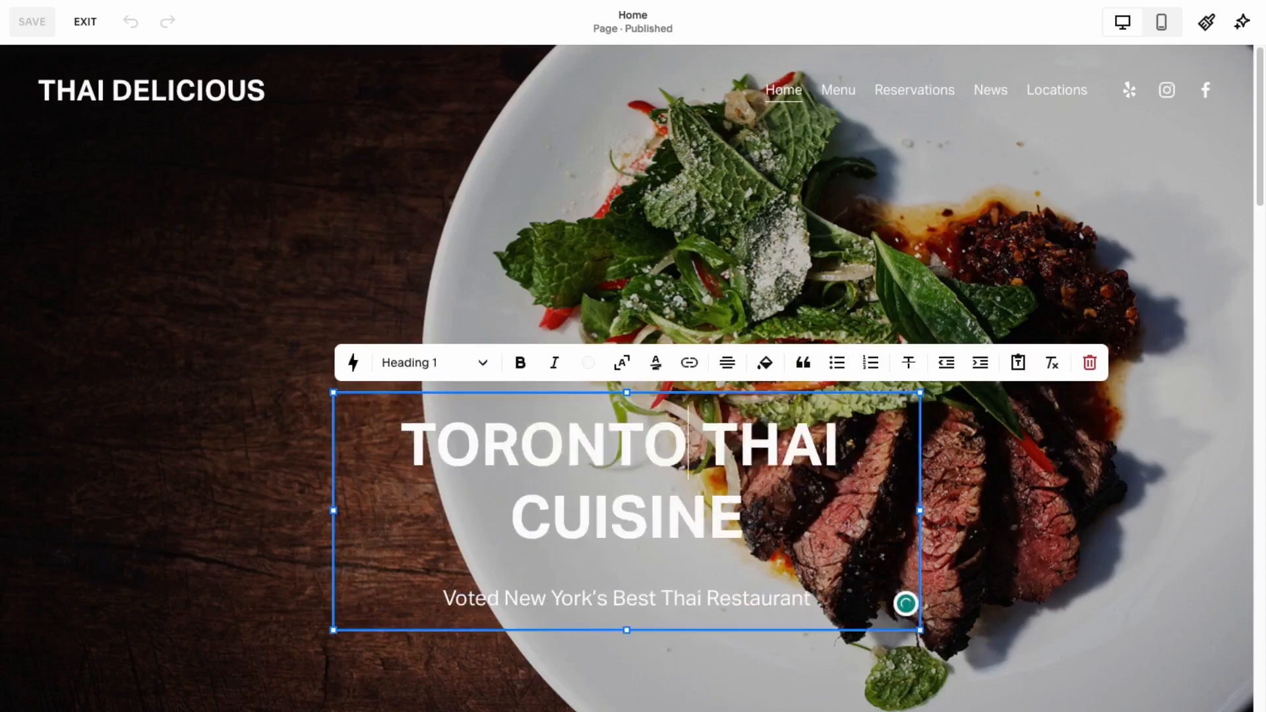
Step: Change the tagline under the heading to read "Voted Toronto's Best Thai Restaurant"
left_click(606, 597)
type("Toronto's")
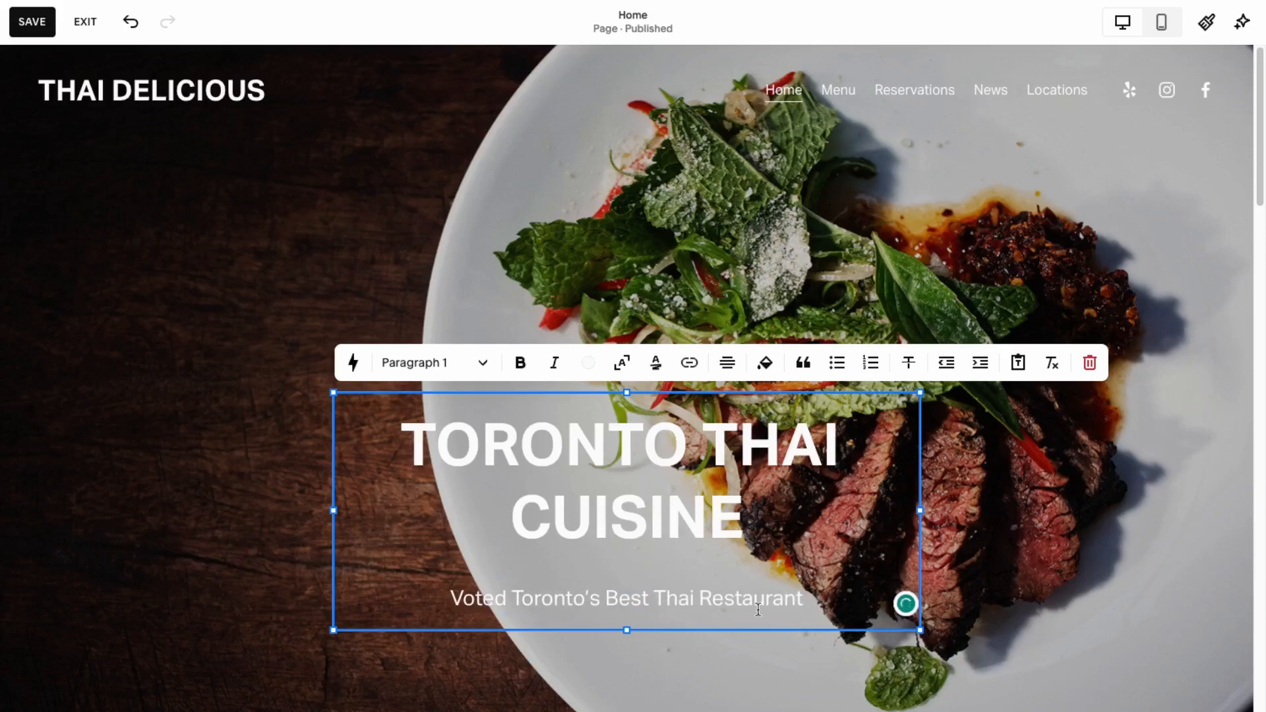
left_click(1012, 658)
Step: Make the whole tagline "Voted Toronto's Best Thai Restaurant" bold
left_click(755, 485)
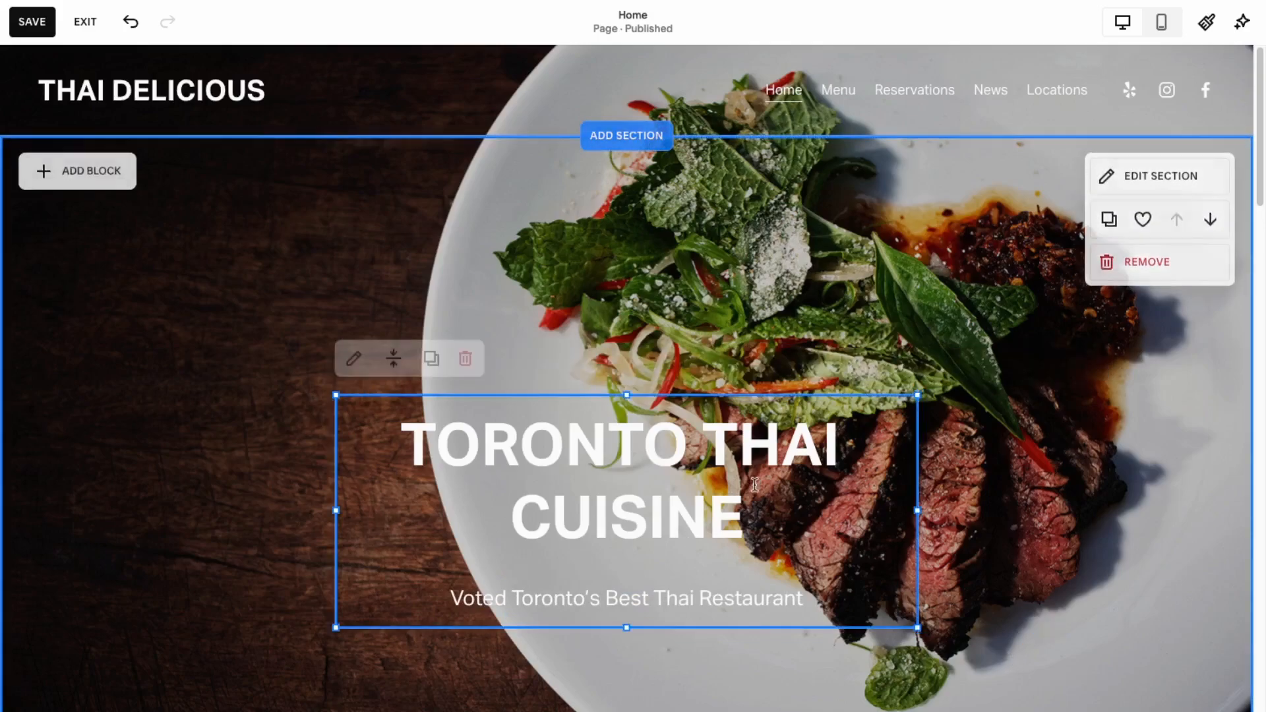
left_click(354, 359)
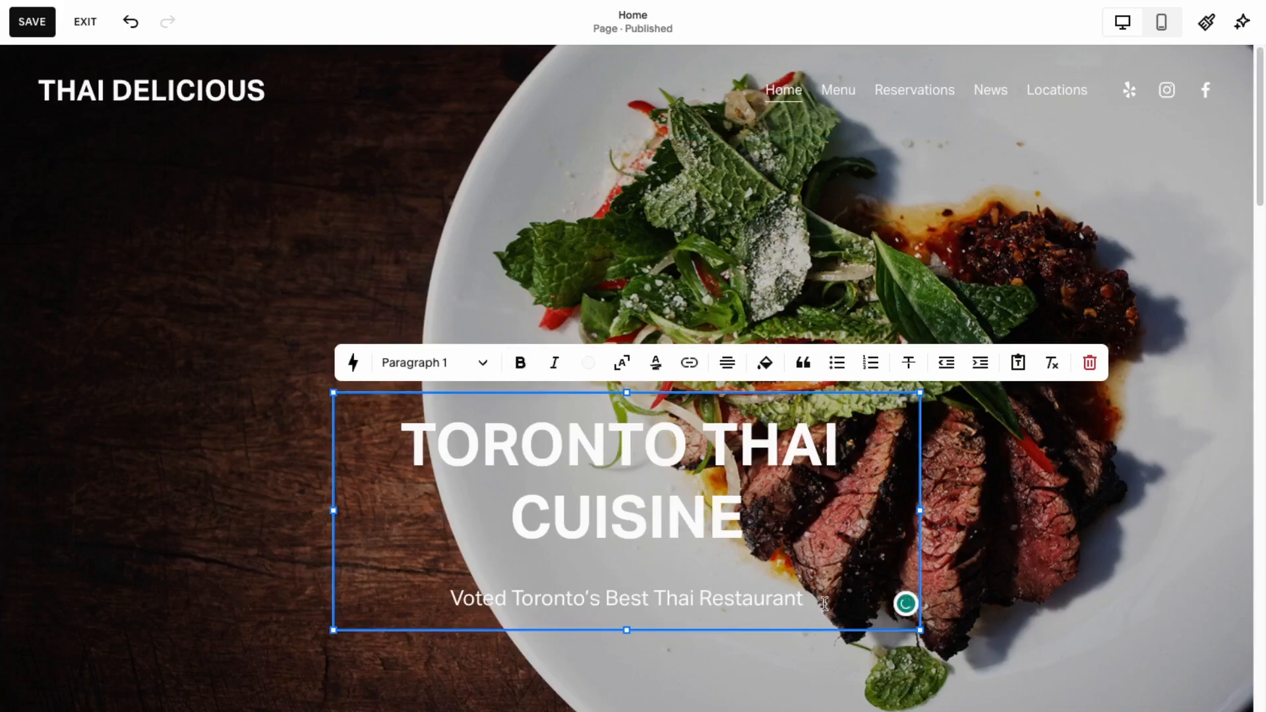
left_click_drag(812, 597, 422, 575)
left_click(521, 364)
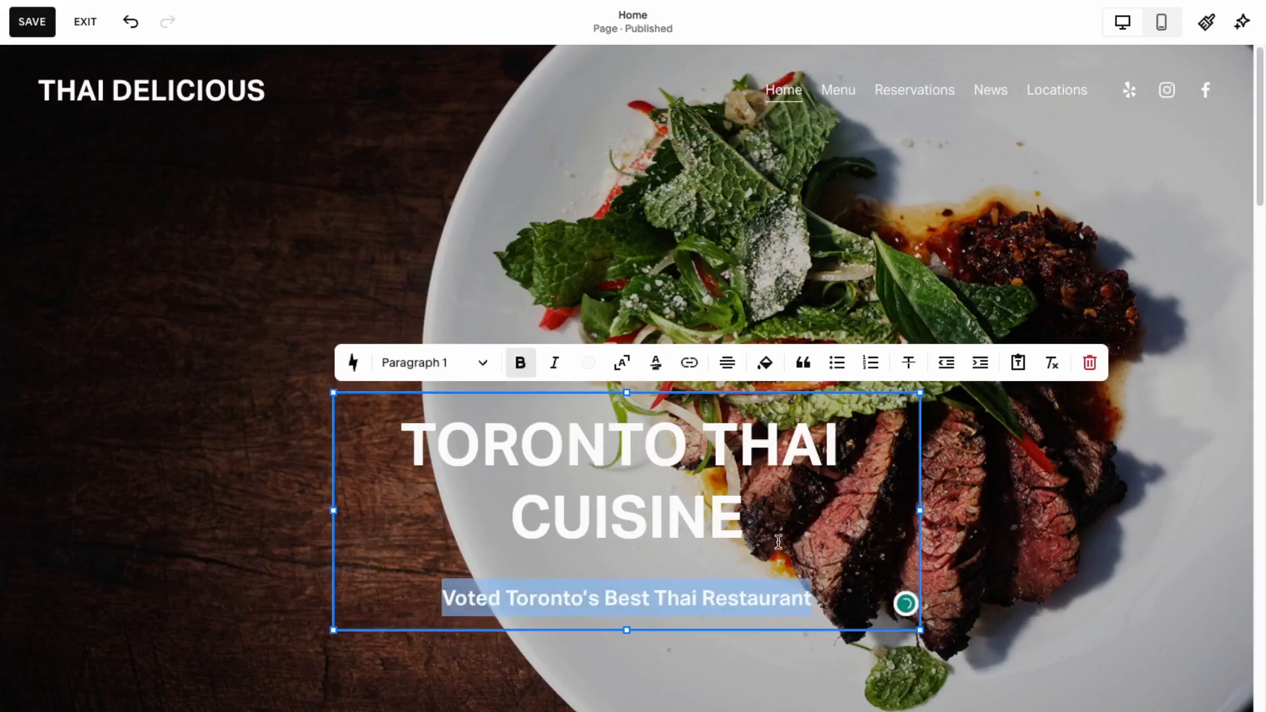
Step: Select the full "TORONTO THAI CUISINE" heading and choose the Heading 1 text style for it
left_click(777, 512)
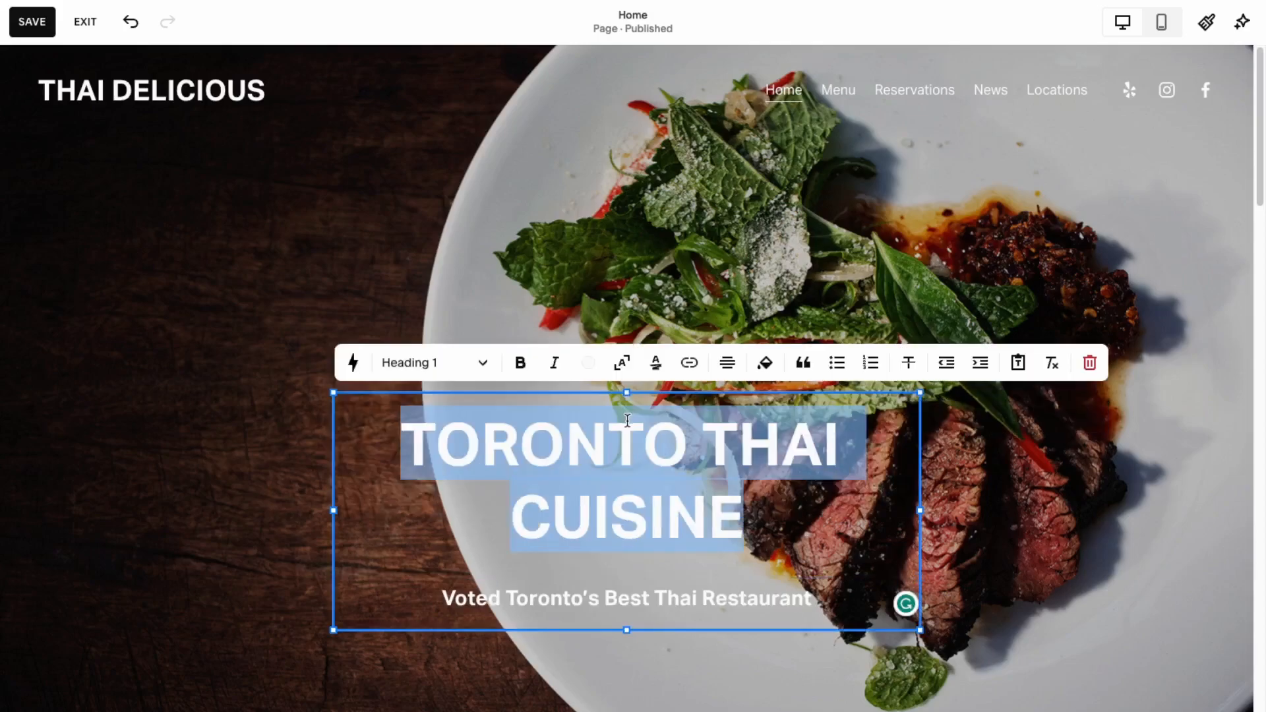
left_click(436, 373)
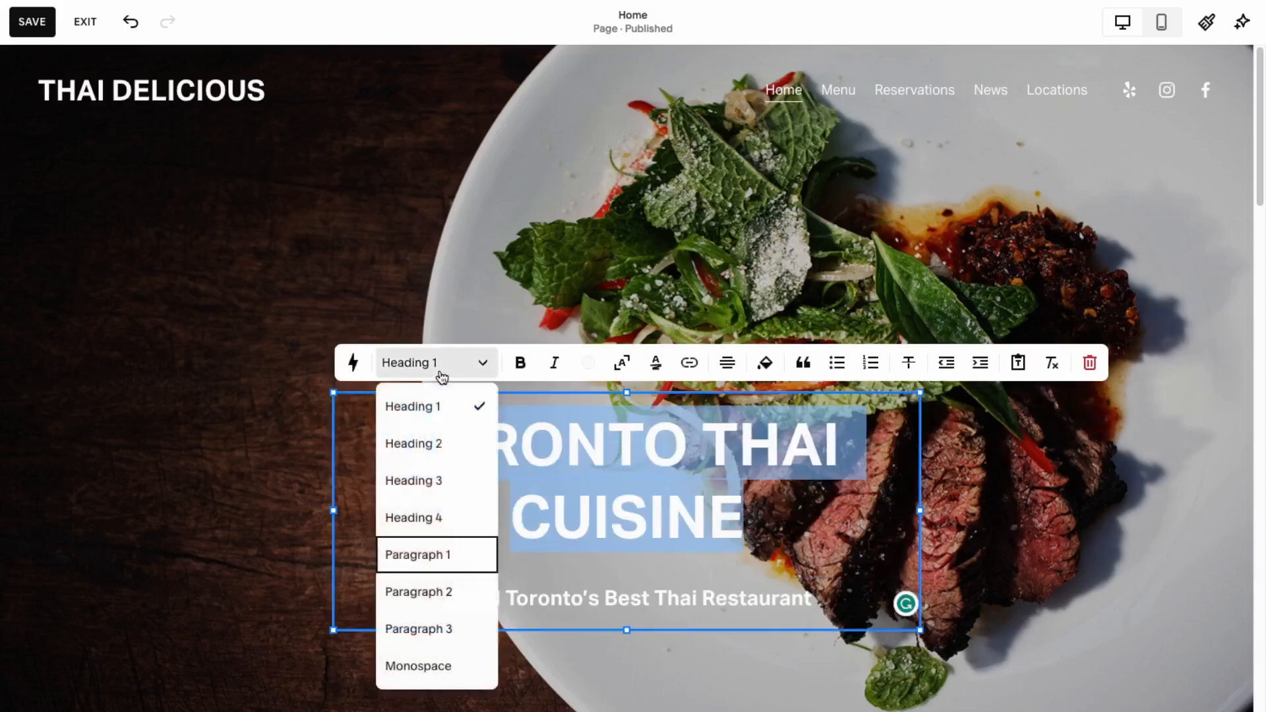
left_click(415, 407)
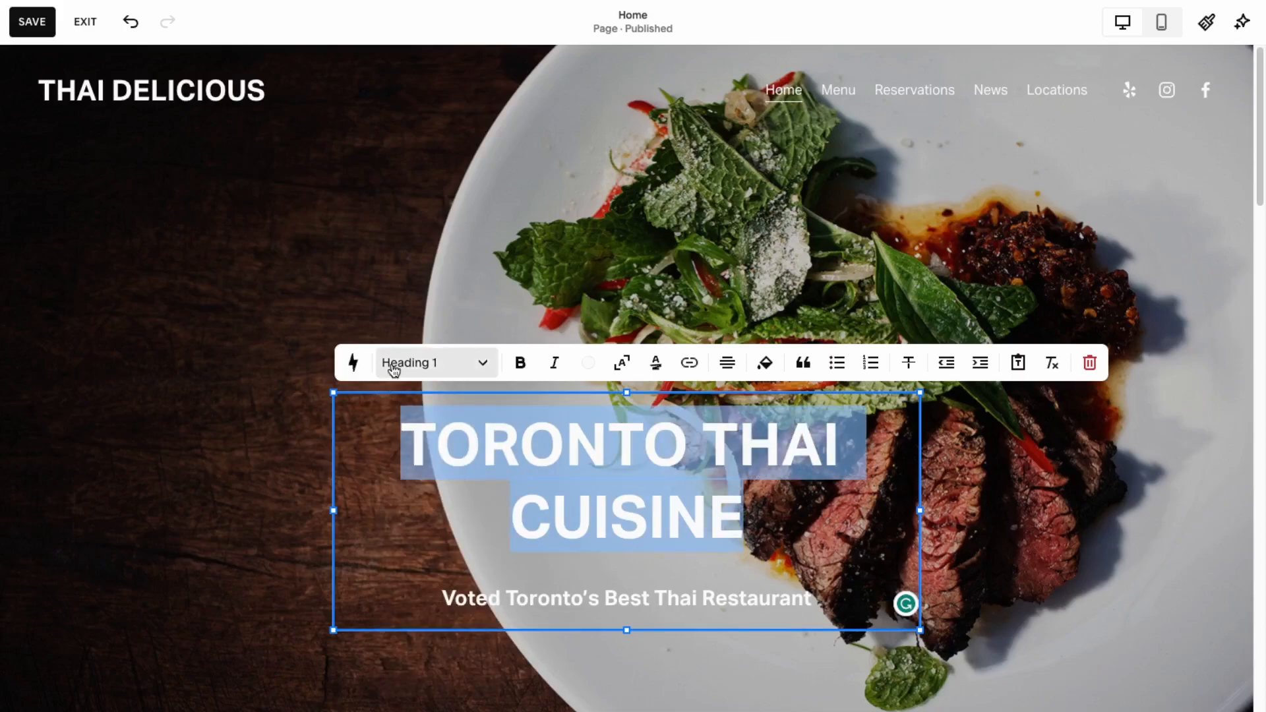
Step: Try custom red and green text colors on the selected heading, and settle on the off-white #F1FCF2
left_click(588, 364)
left_click(645, 410)
left_click_drag(656, 643, 593, 469)
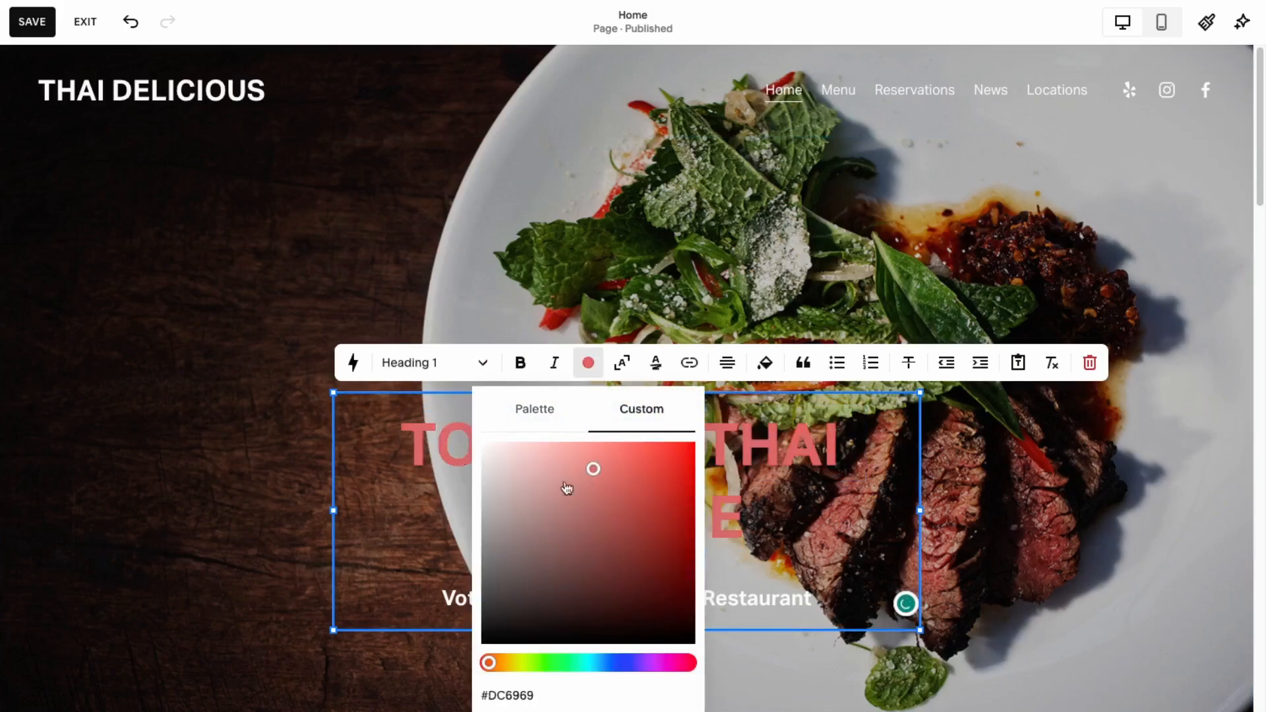
left_click(556, 664)
left_click(559, 551)
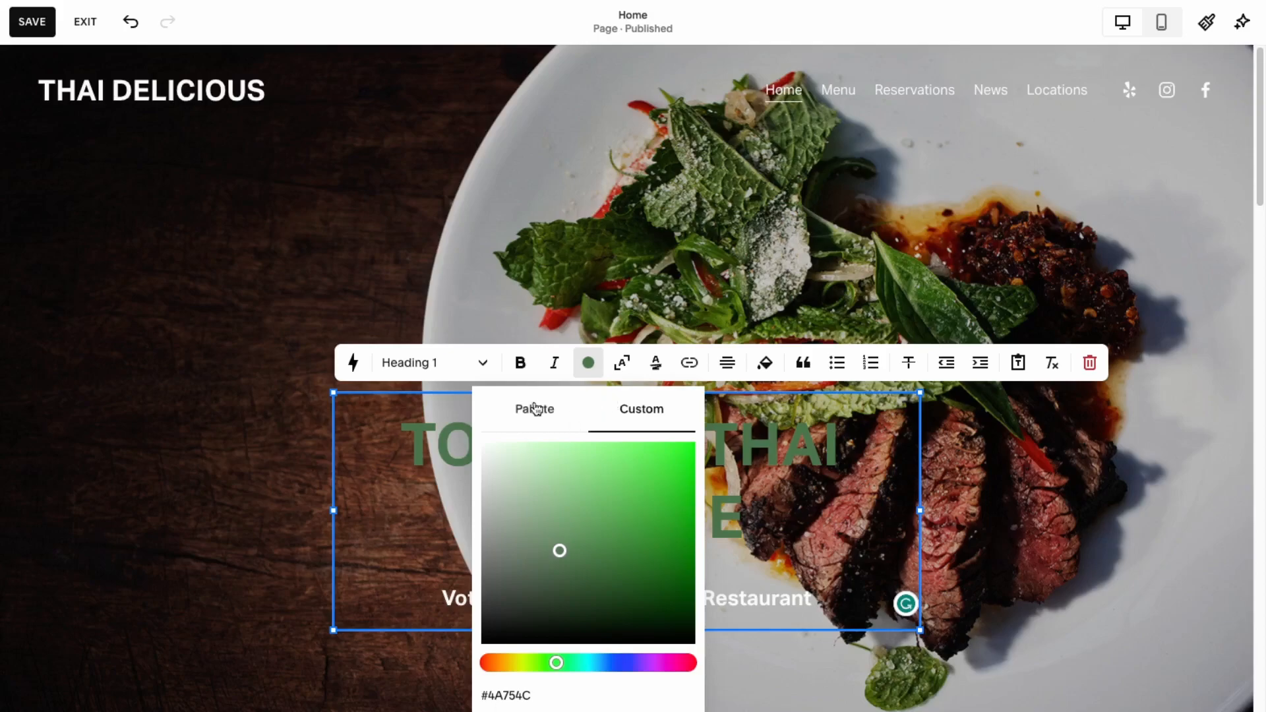
left_click(490, 443)
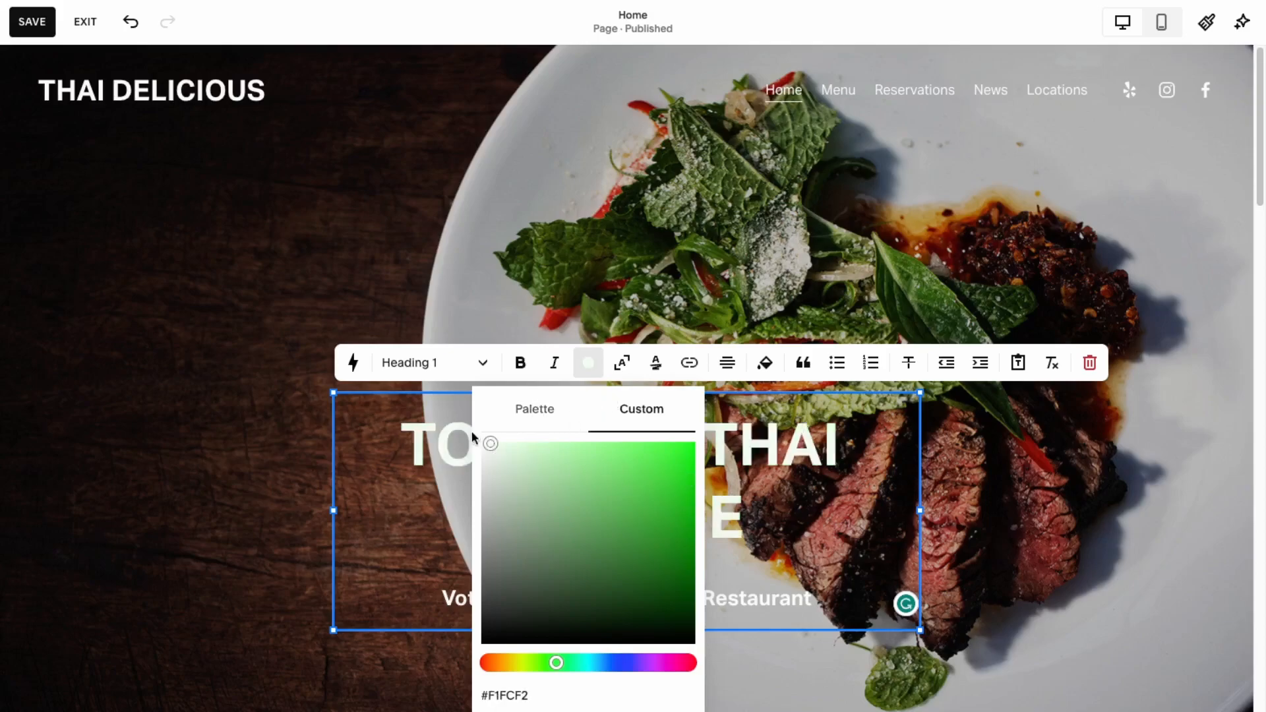
left_click(966, 564)
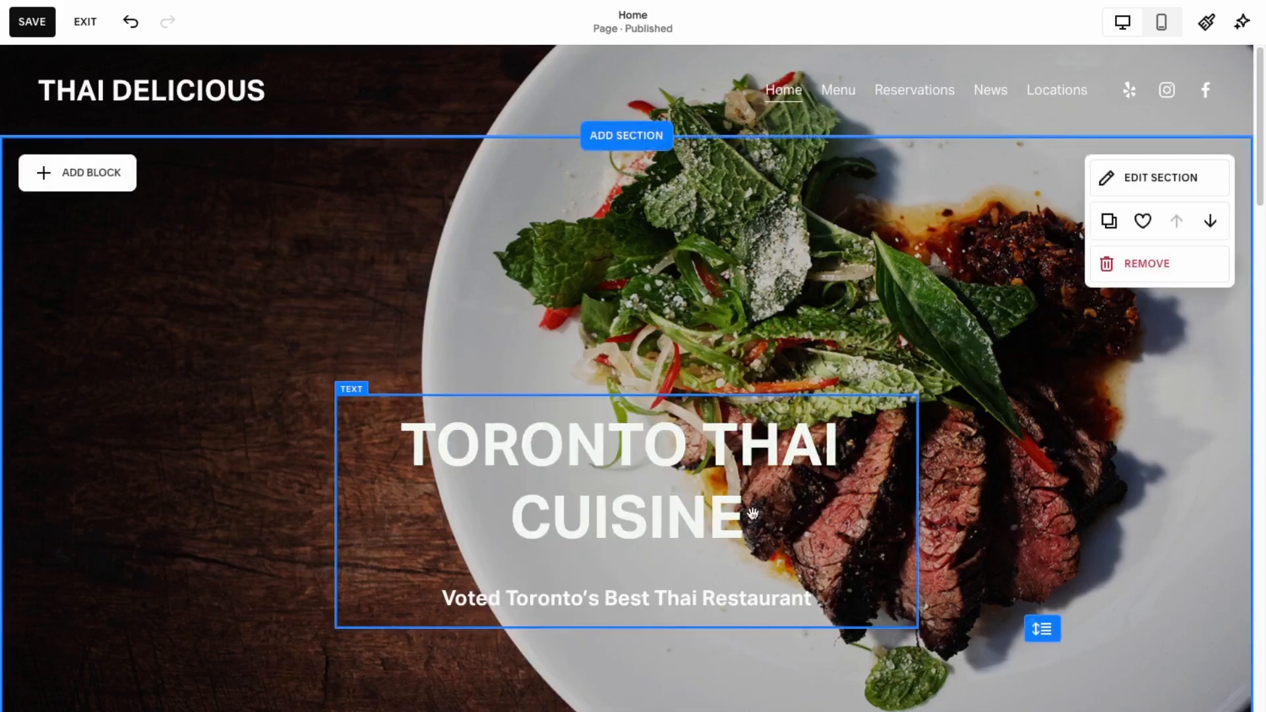
Step: Add a Button block to the banner section, place it centered below the tagline, and open its content settings
left_click(92, 170)
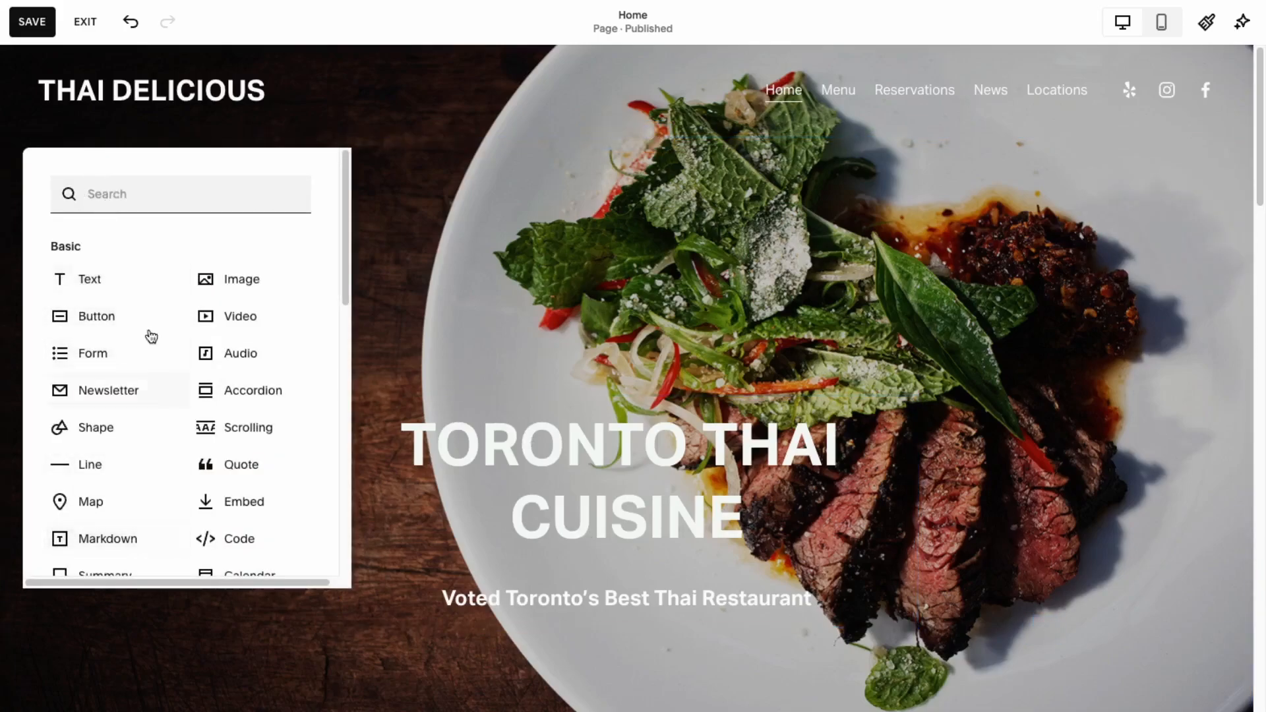
left_click(116, 315)
left_click_drag(130, 422, 617, 670)
double_click(620, 621)
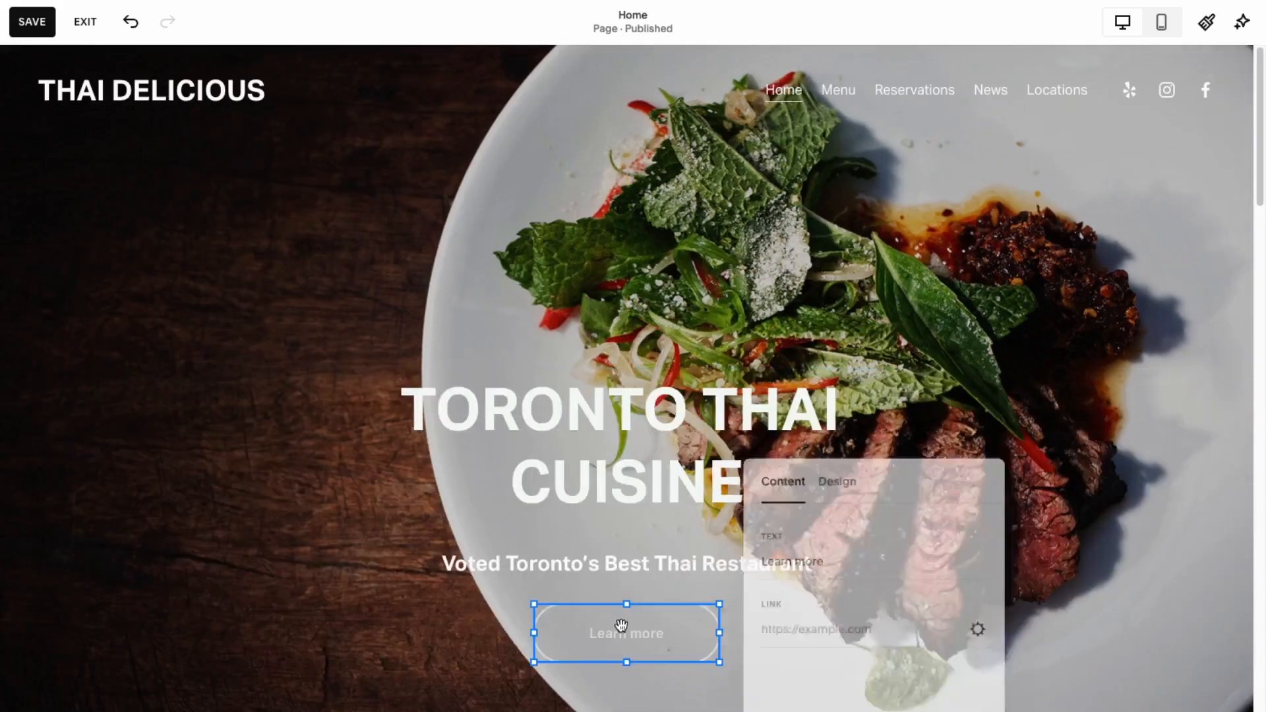
Step: Replace the banner button's text with "Order Now"
left_click_drag(854, 556, 792, 557)
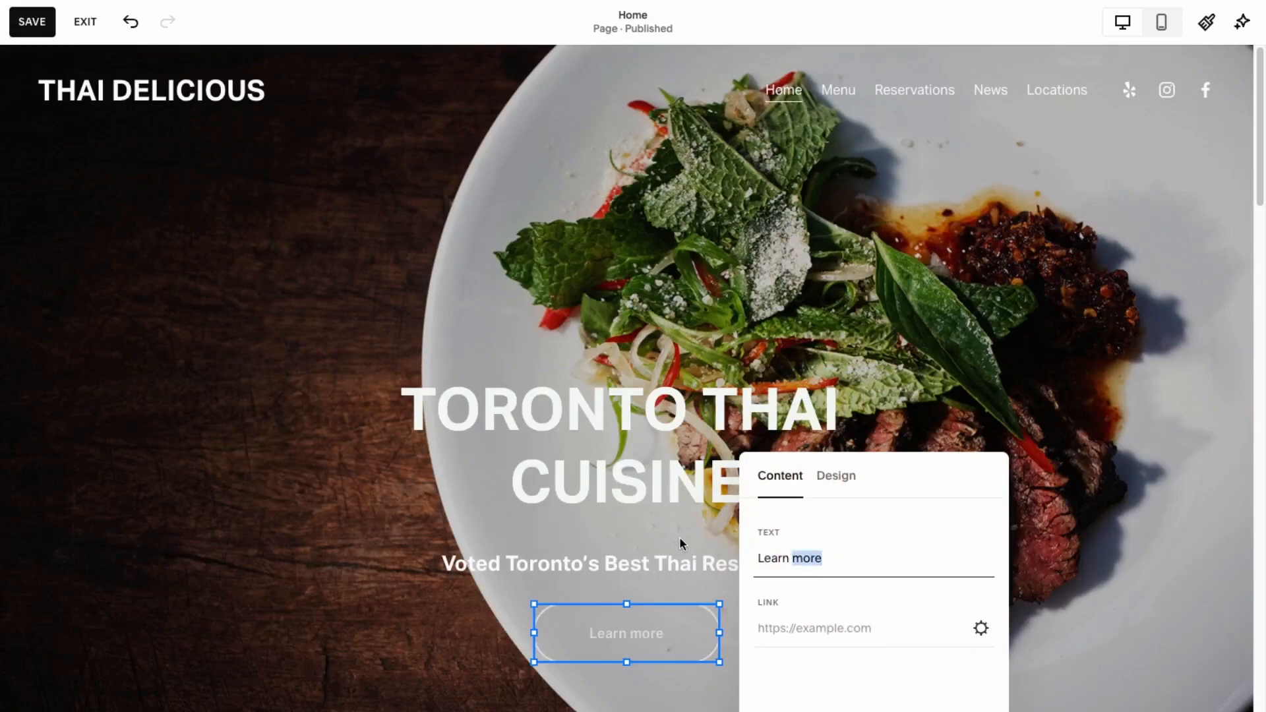
key("ctrl+a")
type("CON")
key("BackSpace")
key("BackSpace")
type("O")
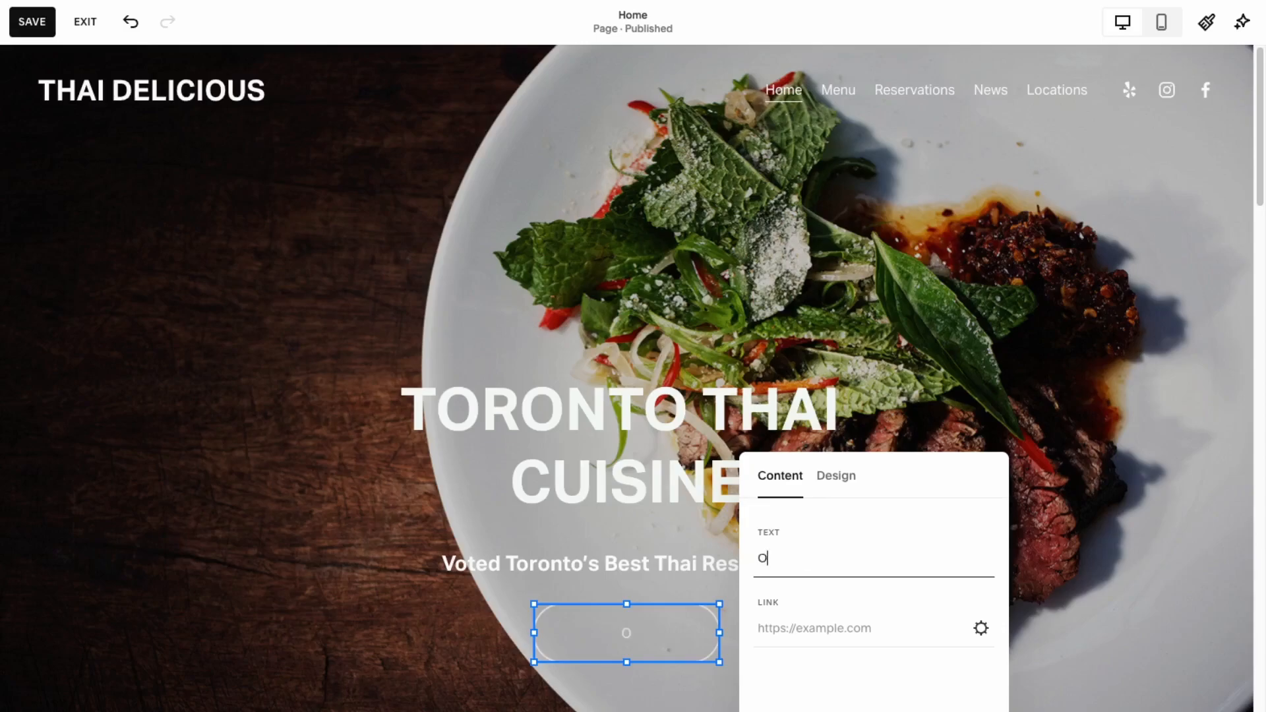
type("rder Now")
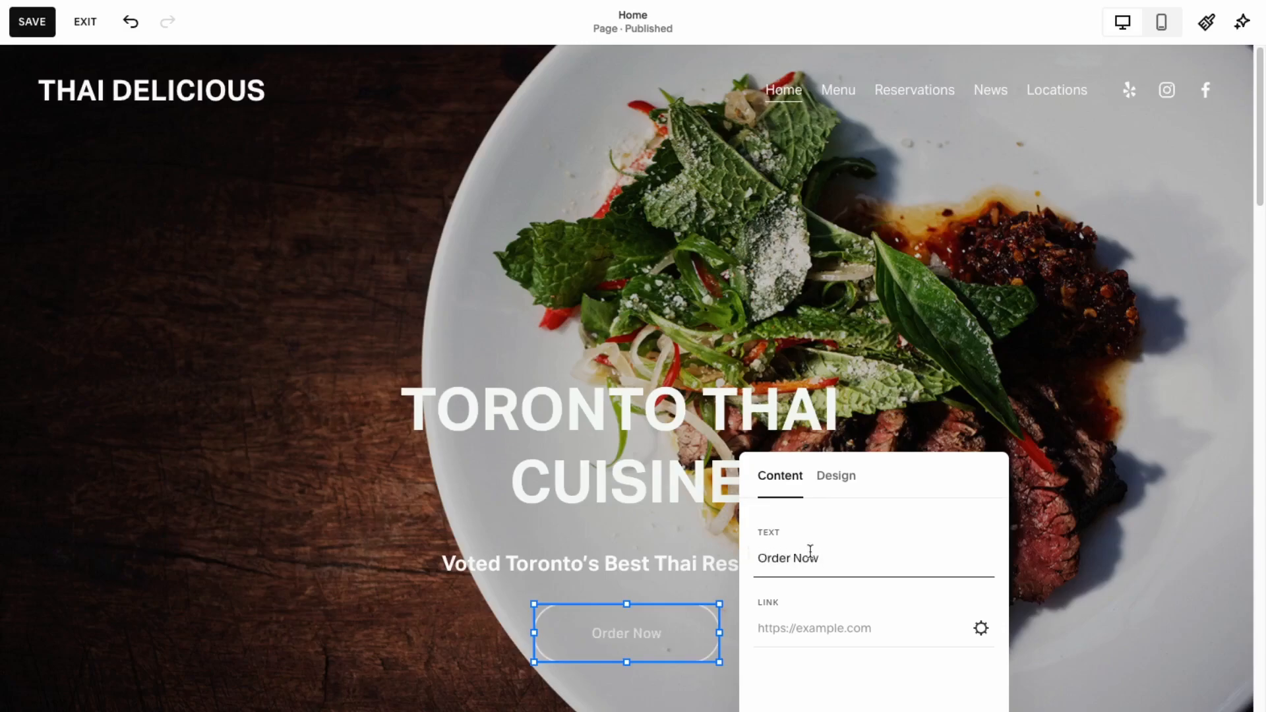
Step: Link the Order Now button to the page /contact in the Link Editor and save the link
left_click(904, 638)
left_click(981, 631)
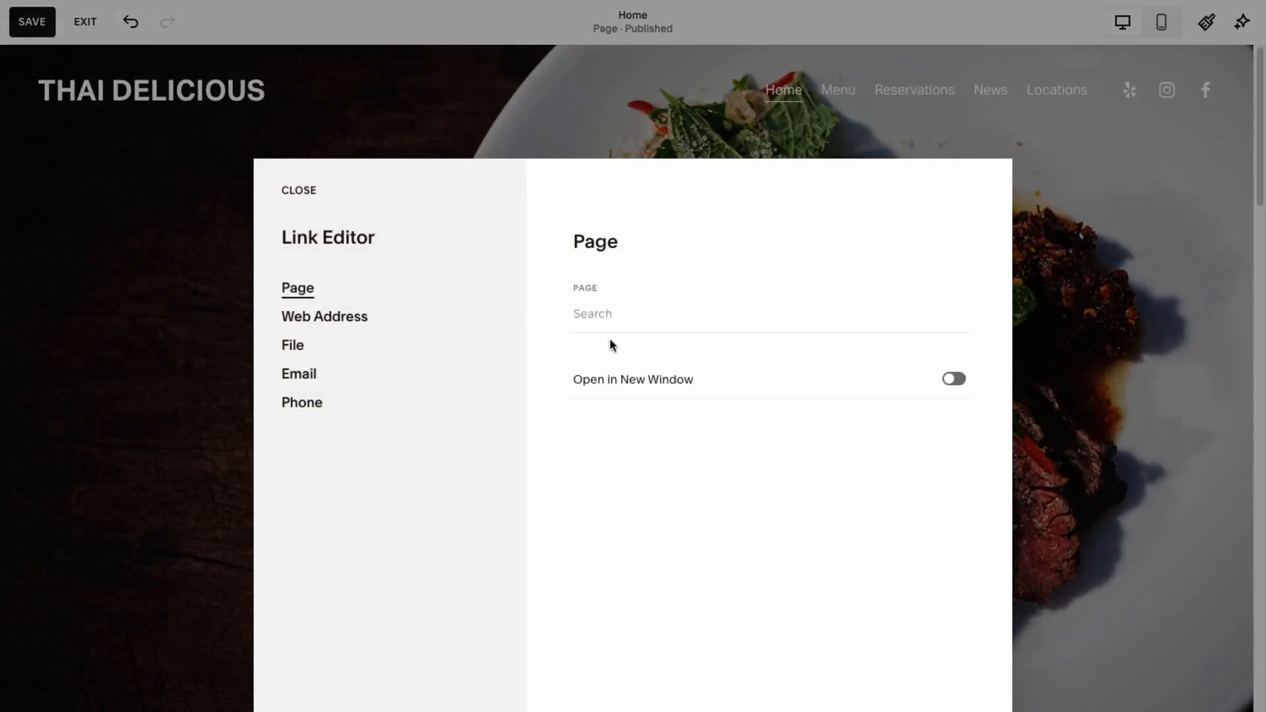
left_click(646, 310)
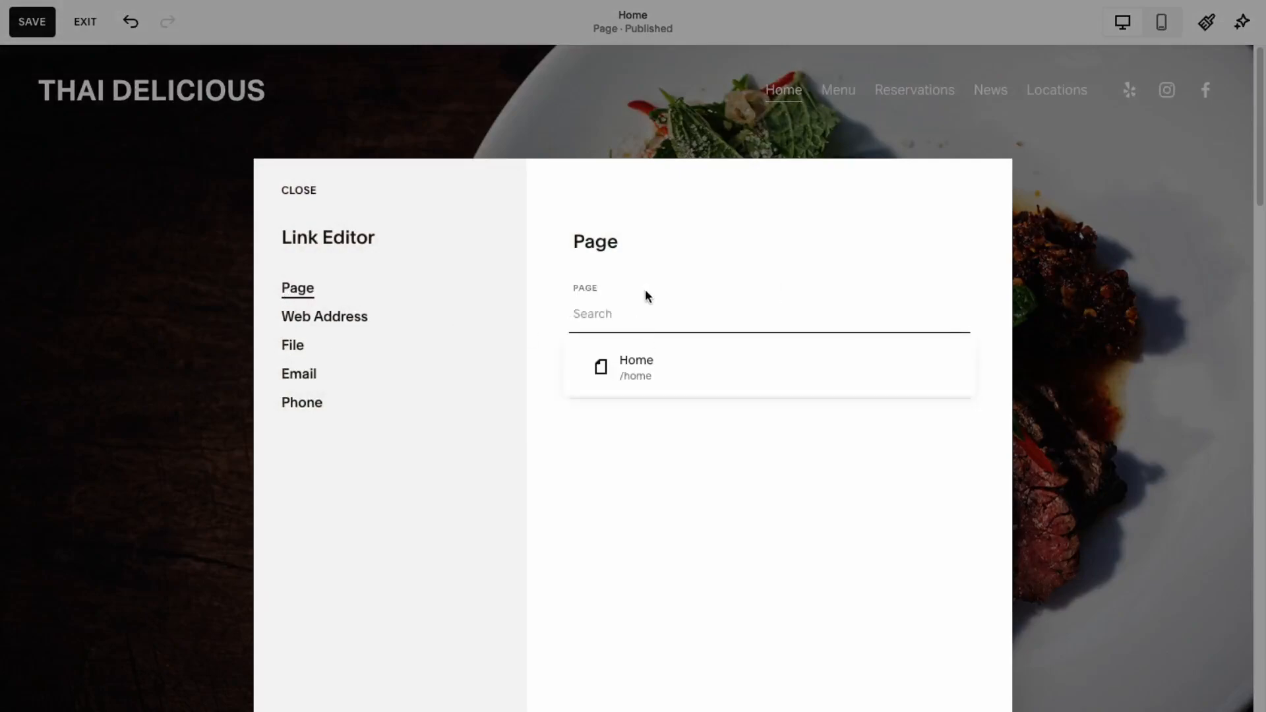
type("/contact")
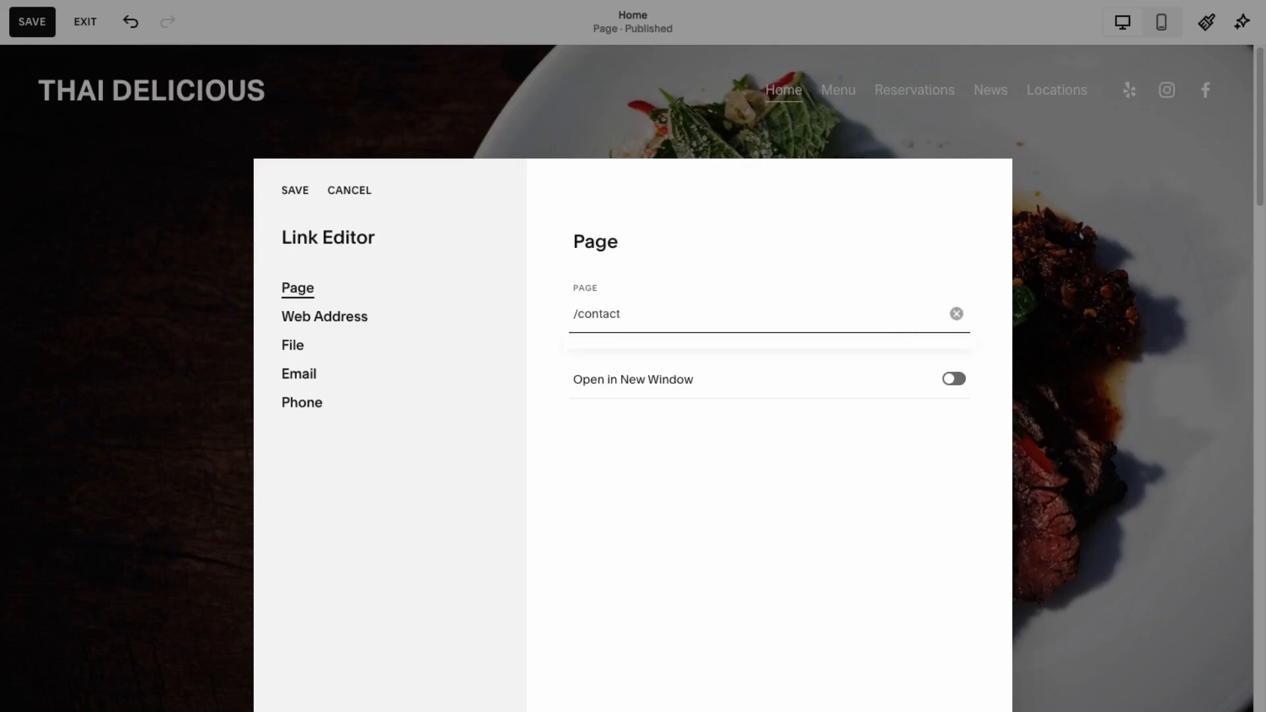
left_click(295, 190)
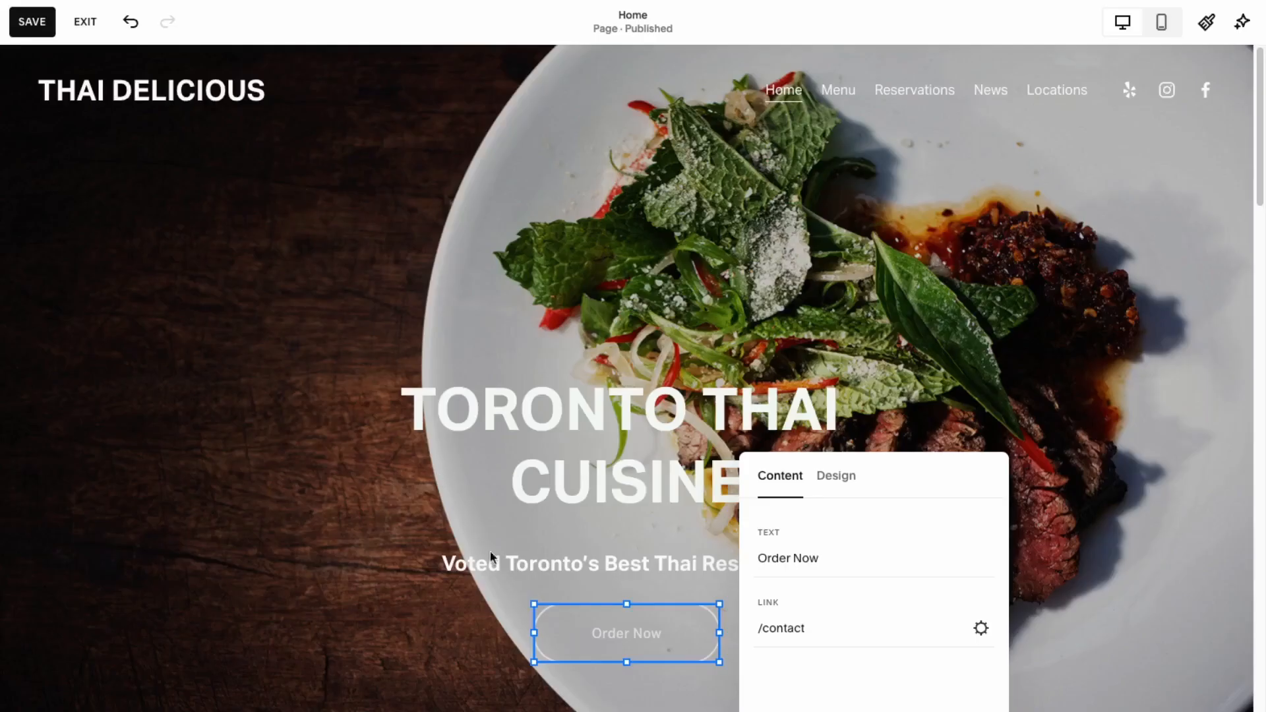
Step: Open the banner section's background settings and move the image's focal point to the right-hand edge of the plate
left_click(959, 289)
left_click(1158, 172)
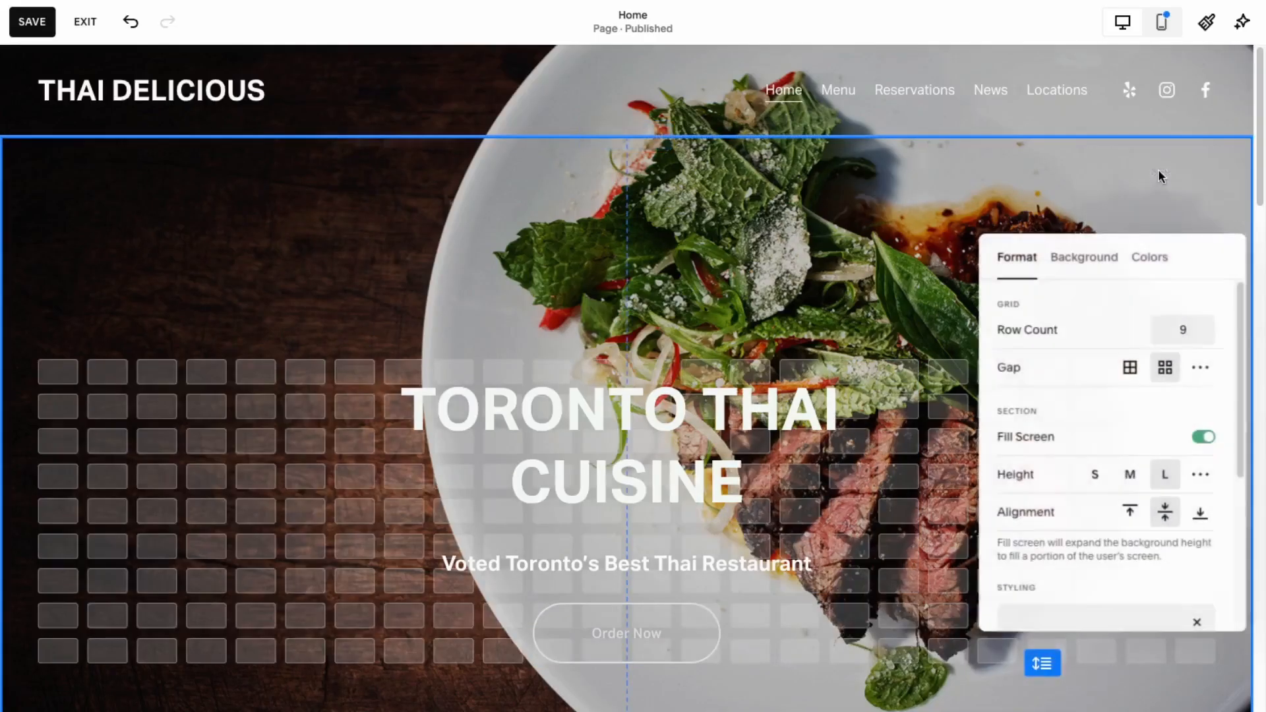
left_click(1085, 263)
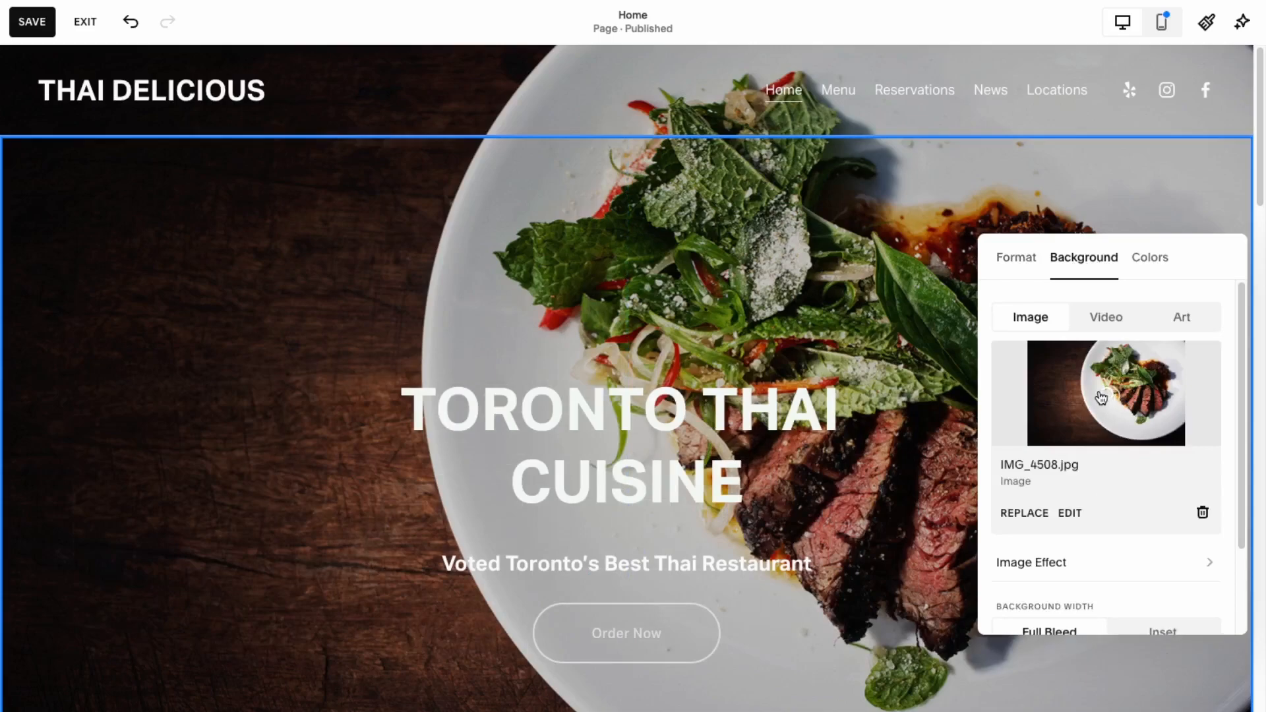
left_click_drag(1107, 397, 1150, 412)
left_click(1153, 379)
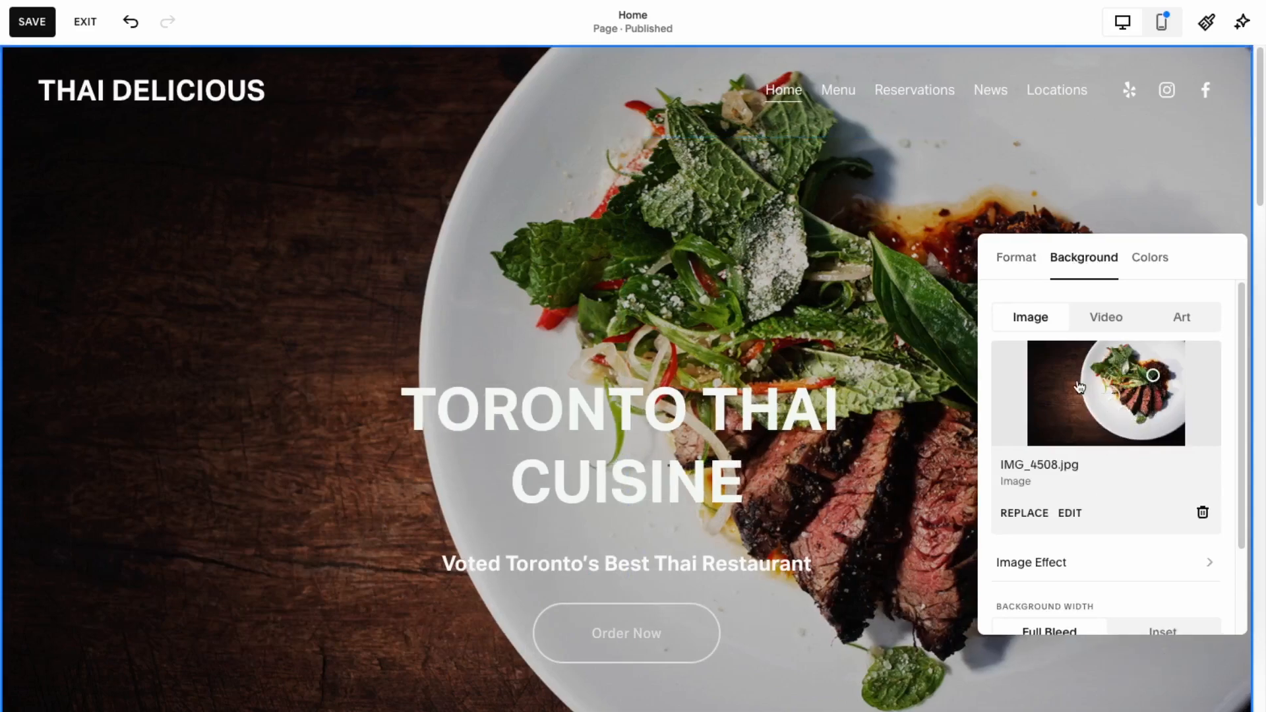
left_click_drag(1074, 389, 1037, 400)
left_click(1135, 403)
left_click_drag(1153, 404, 1175, 401)
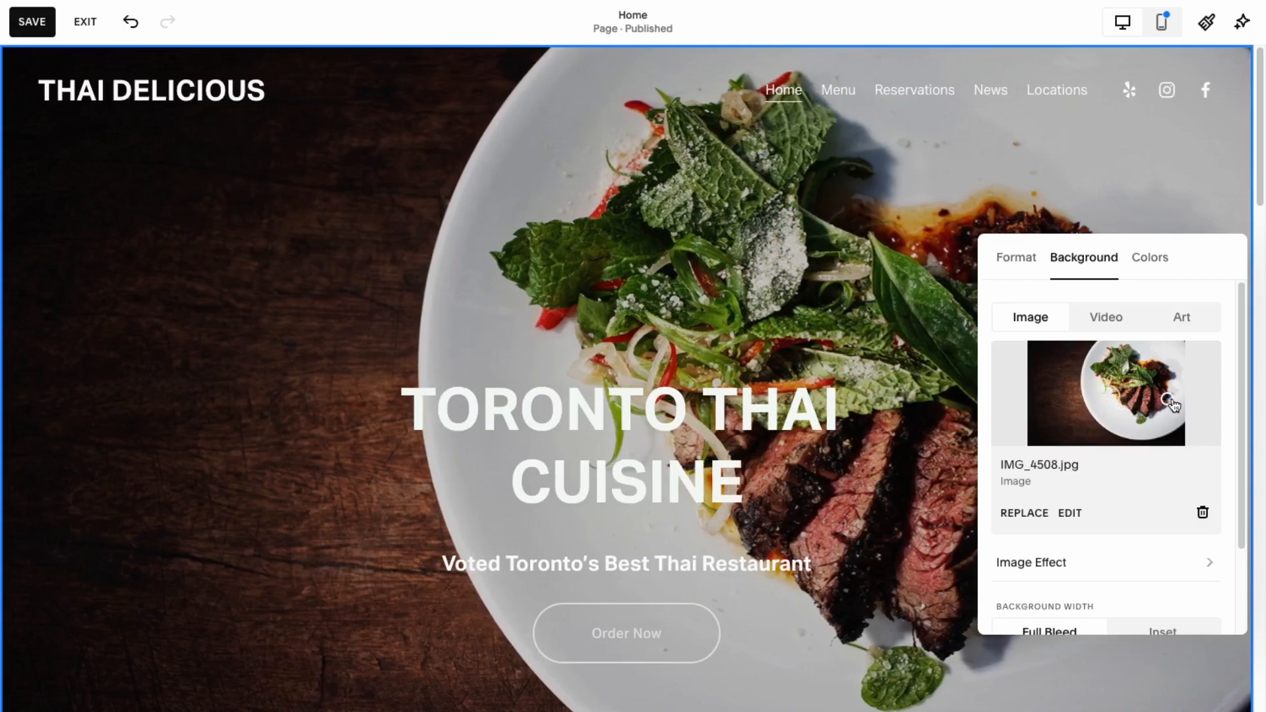
Step: Try the available image effects on the banner background and settle on the effect in the second row's right column
scroll(1097, 488, "down", 1)
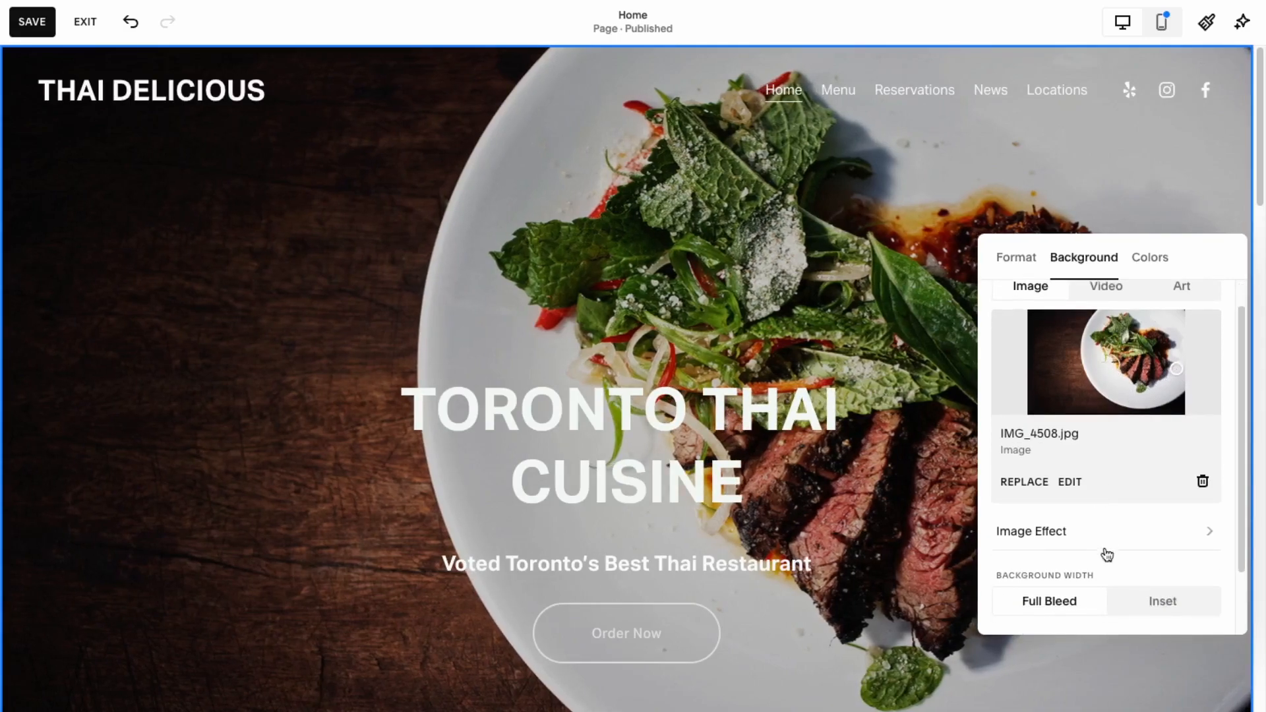
left_click(1113, 532)
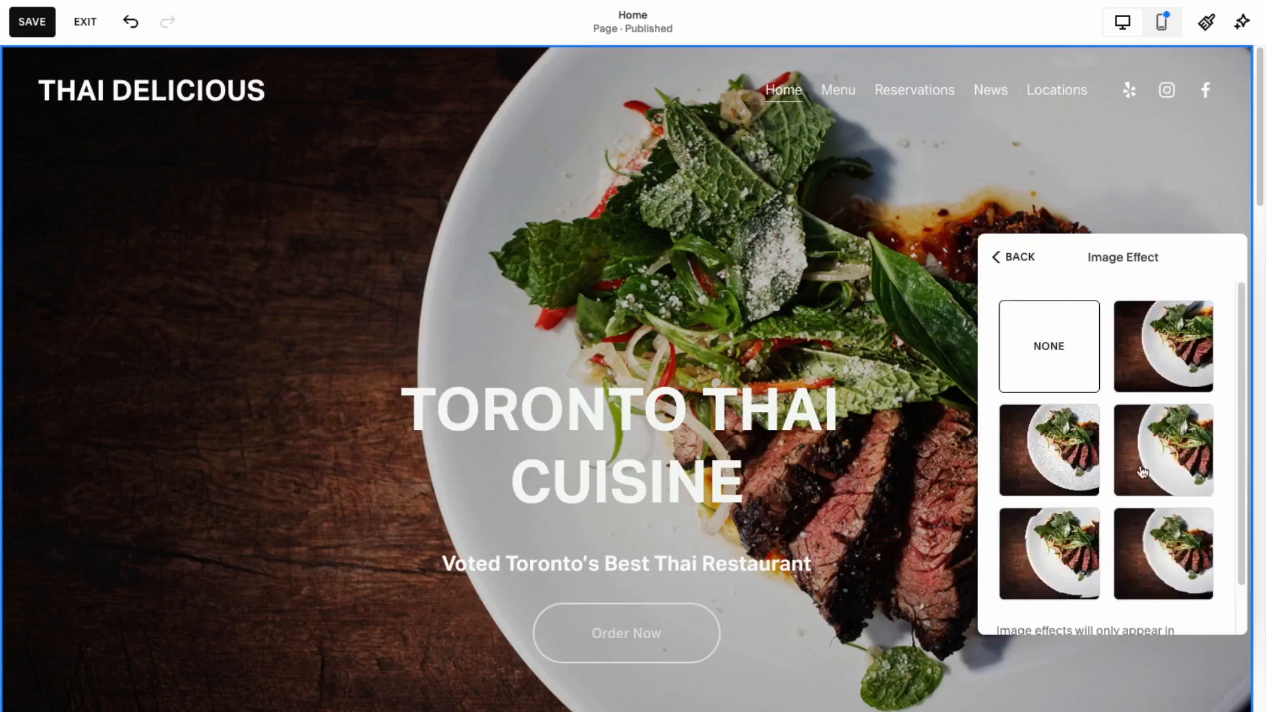
left_click(1094, 489)
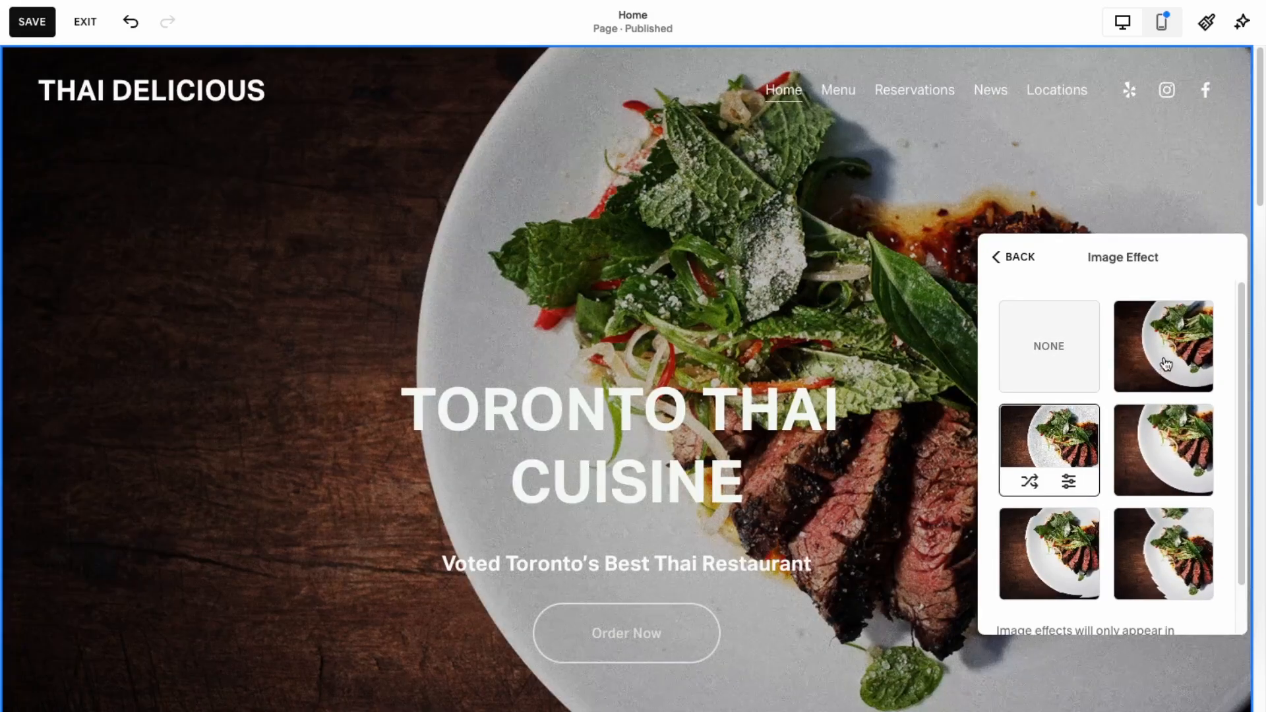
left_click(1166, 365)
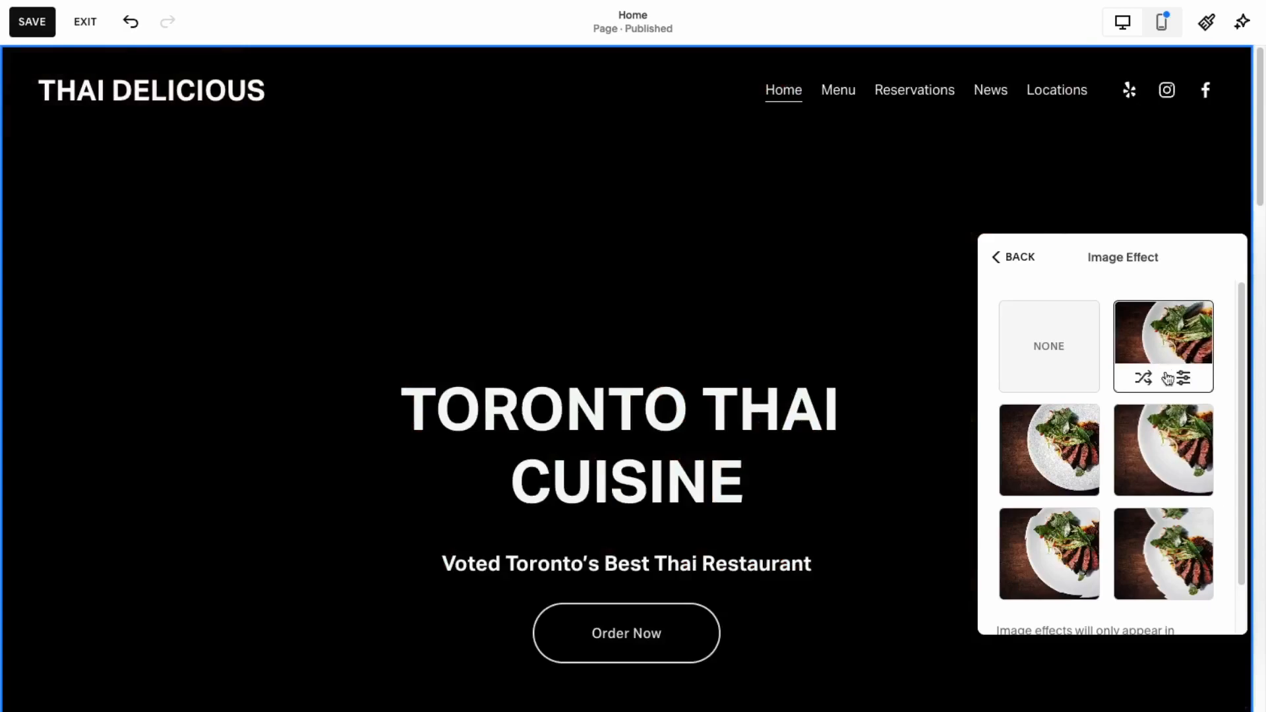
left_click(1171, 469)
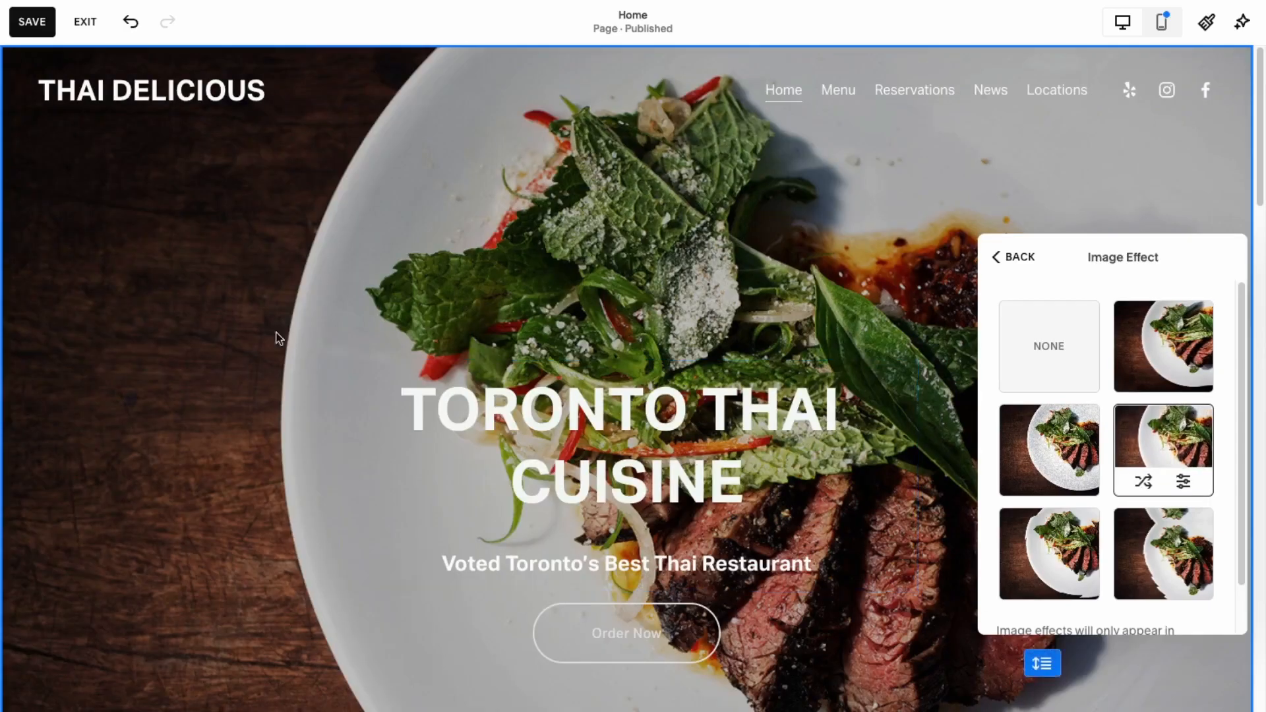
scroll(1231, 480, "down", 1)
left_click(1058, 504)
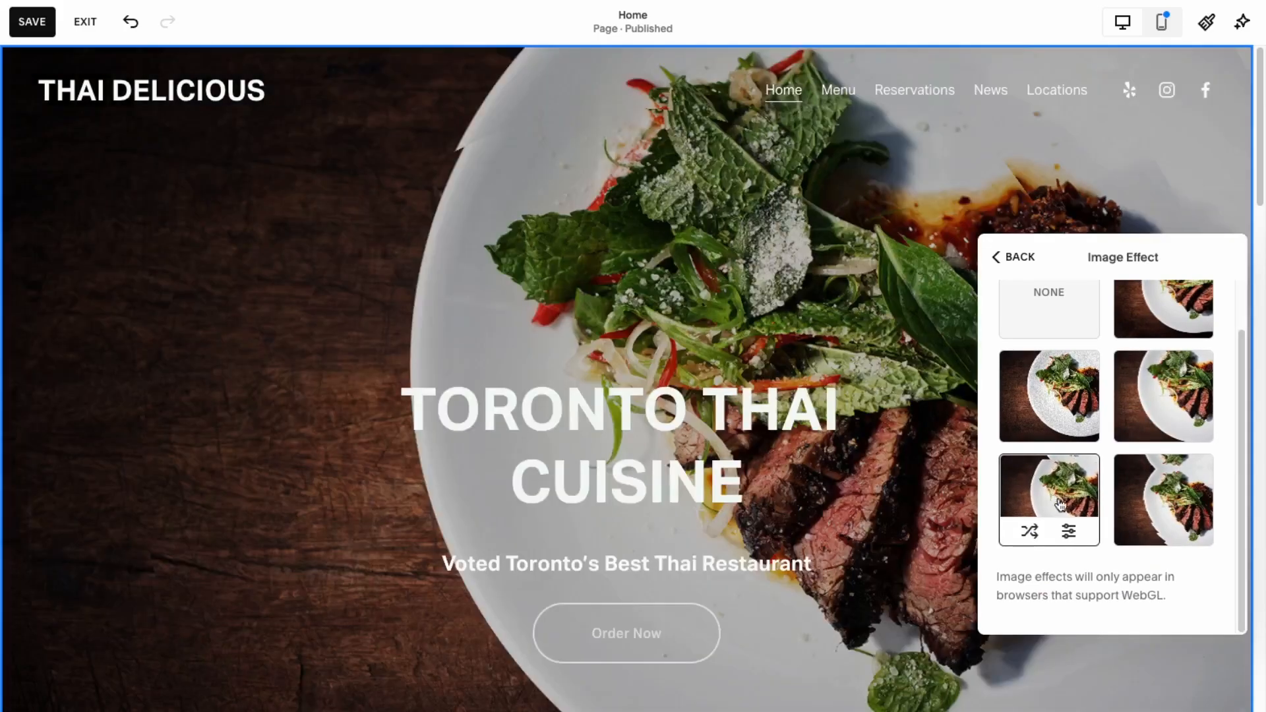
left_click(1144, 508)
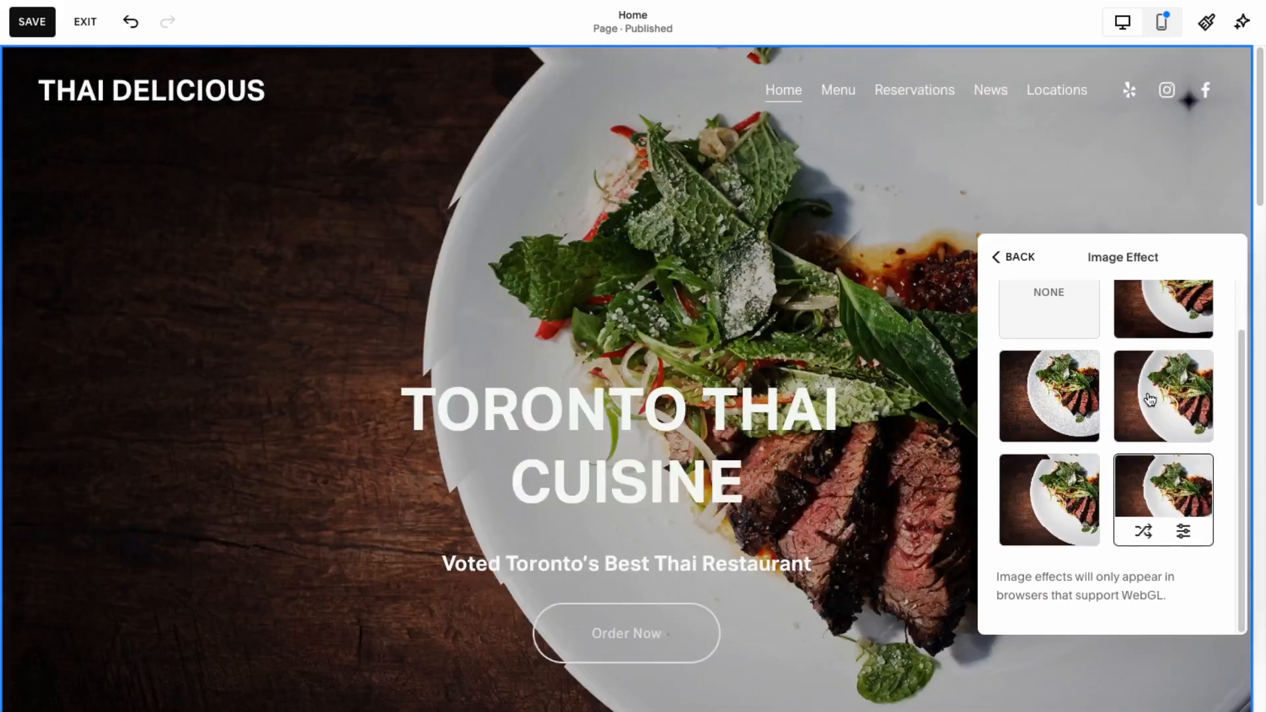
left_click(1149, 400)
scroll(710, 273, "down", 5)
scroll(710, 272, "up", 5)
scroll(710, 272, "down", 5)
scroll(710, 272, "up", 5)
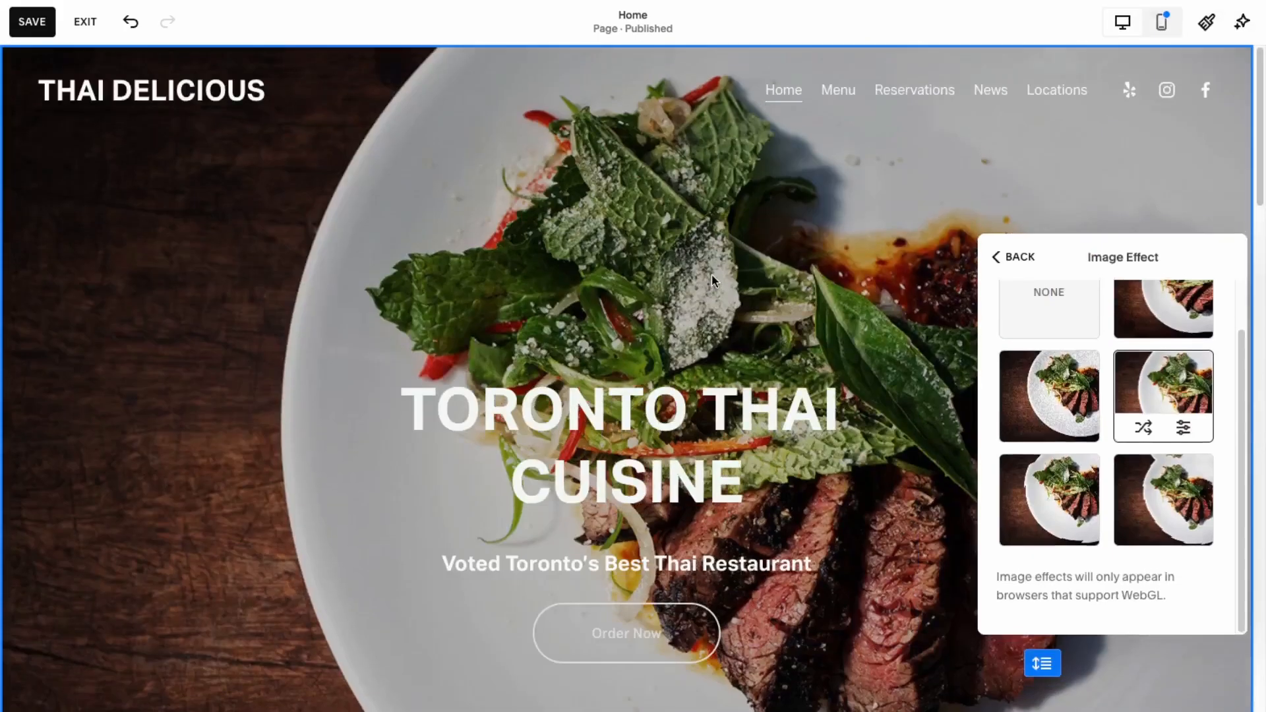
scroll(710, 274, "down", 3)
scroll(667, 545, "up", 3)
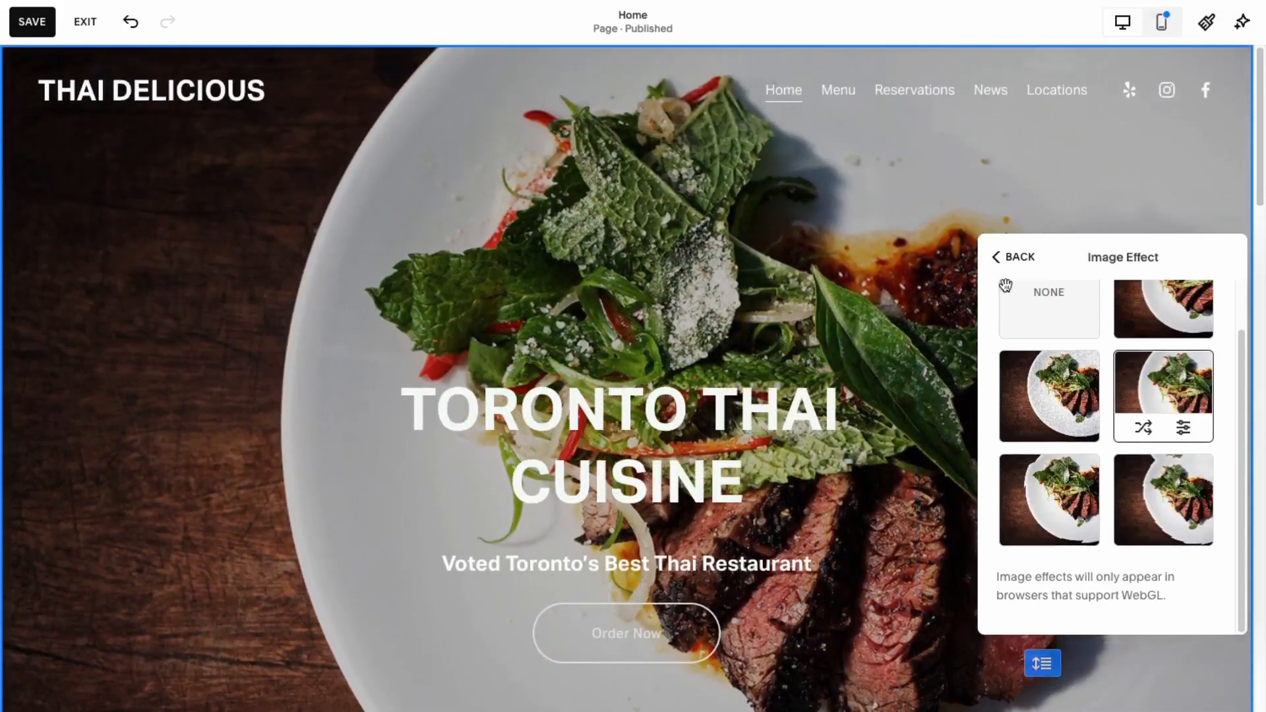
left_click(1014, 257)
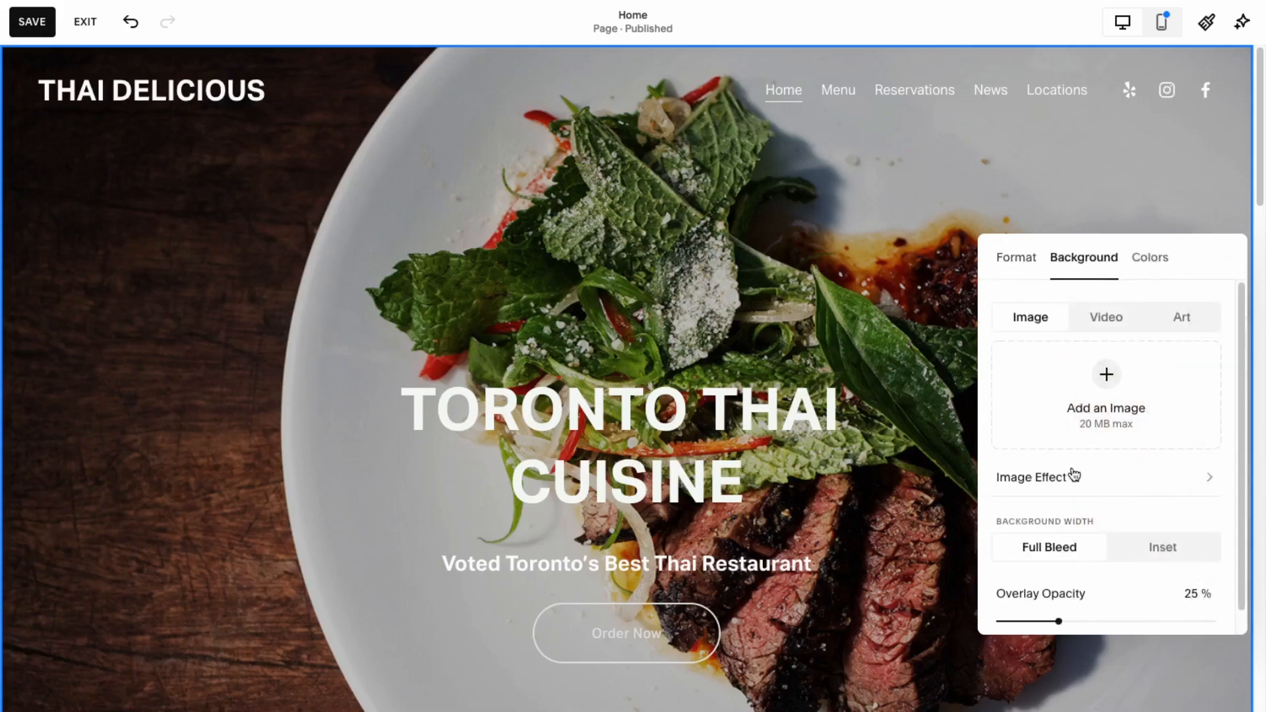
Step: Try adjusting the overlay opacity of the banner background image and leave it at 25%
scroll(1059, 559, "down", 3)
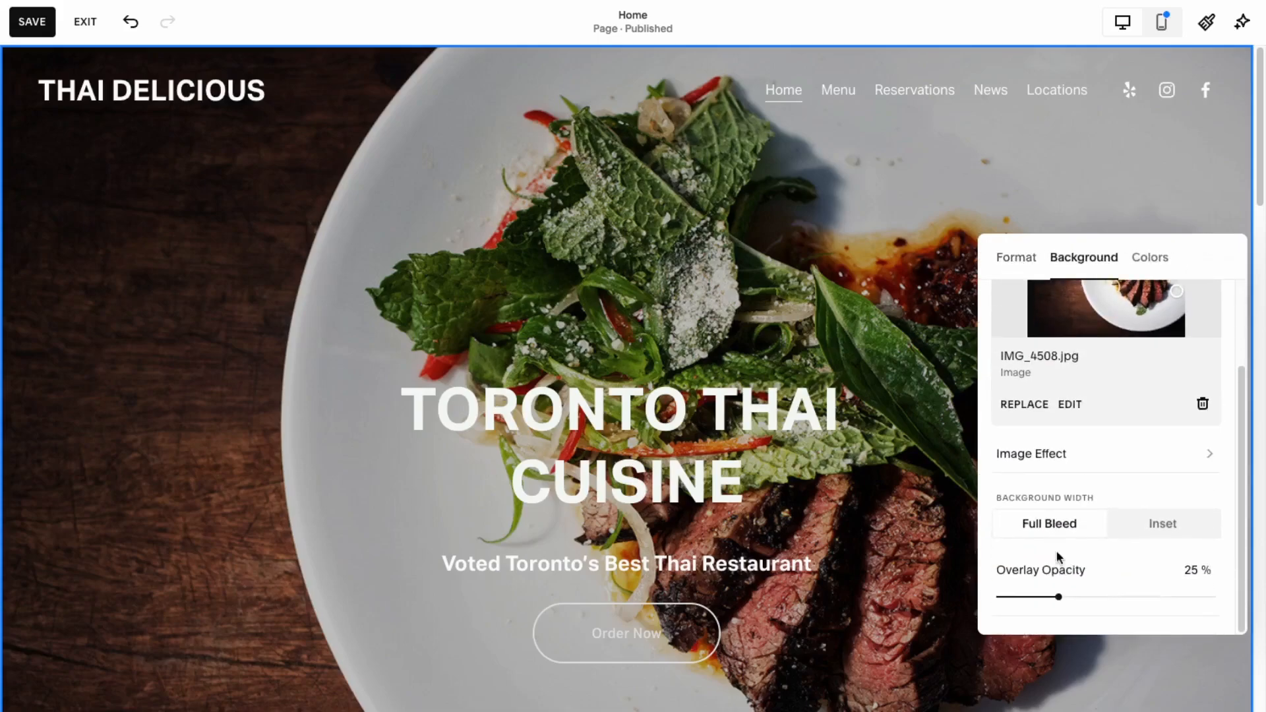
mouse_move(1059, 596)
left_mouse_down()
mouse_move(1108, 596)
mouse_move(1016, 596)
mouse_move(1059, 596)
left_mouse_up()
scroll(1085, 554, "up", 3)
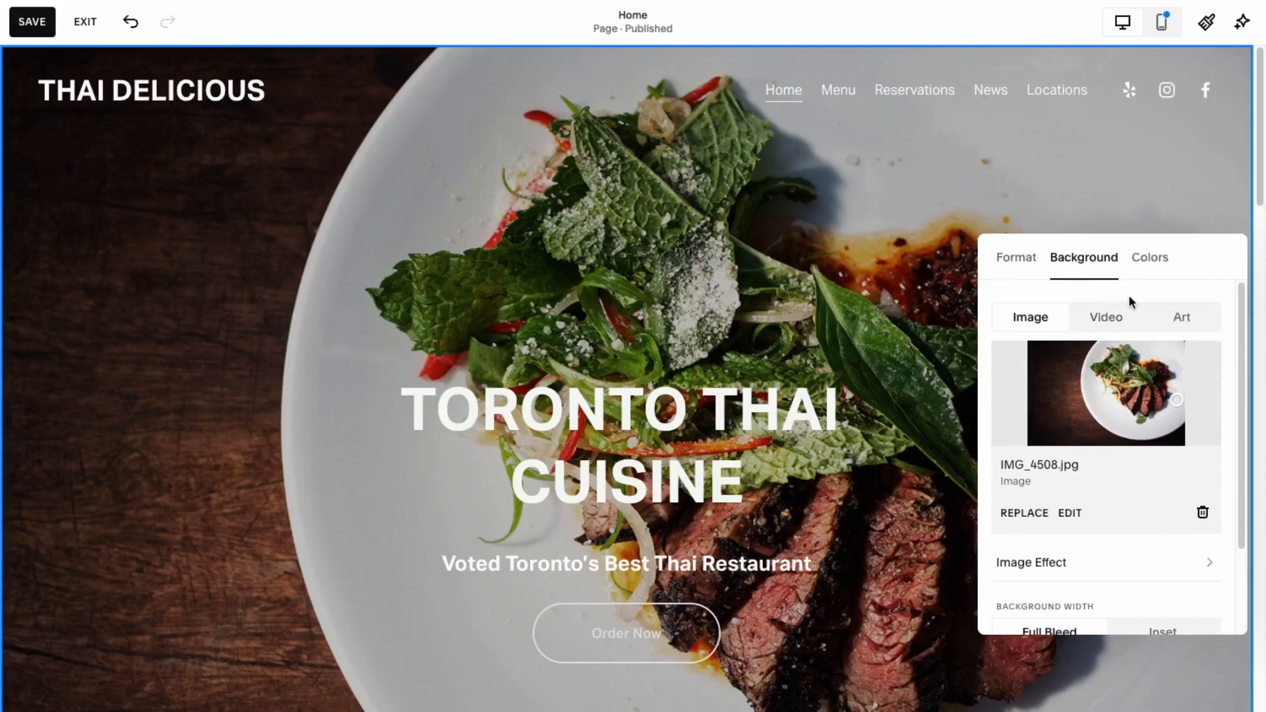
Step: Look through the Video and Art background options for the banner section and return to the Image background
left_click(1112, 319)
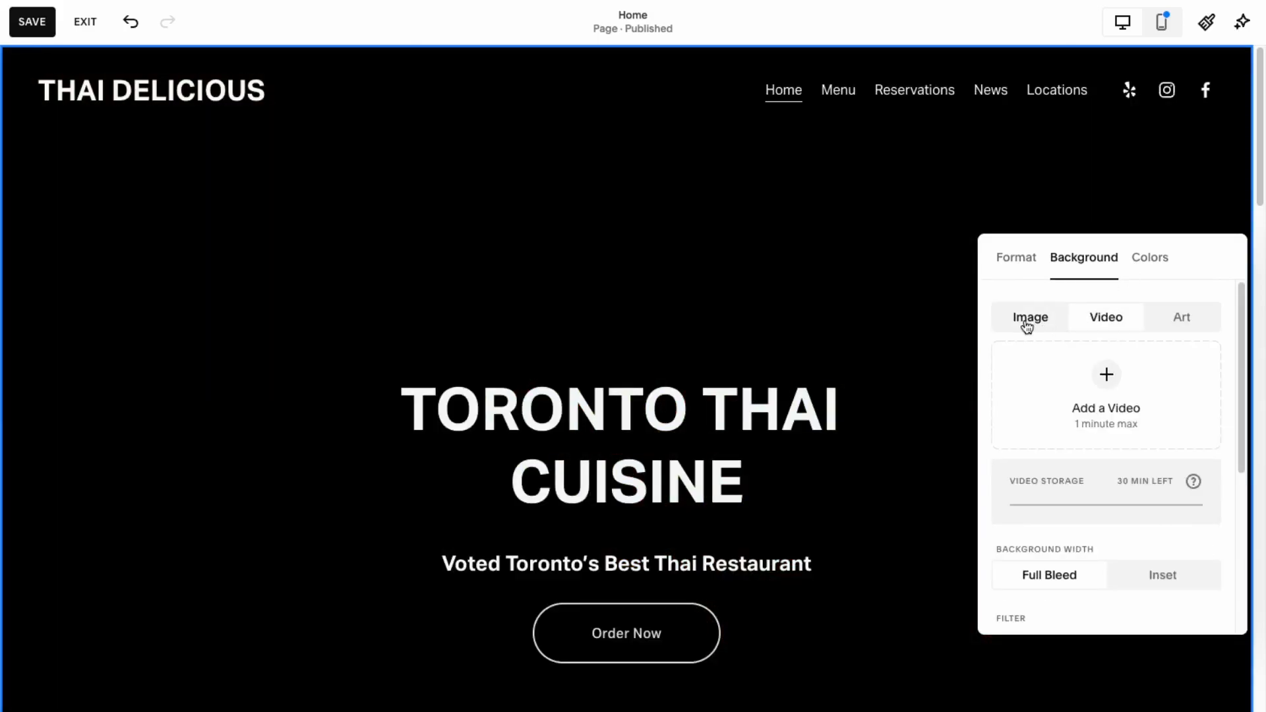
left_click(1184, 318)
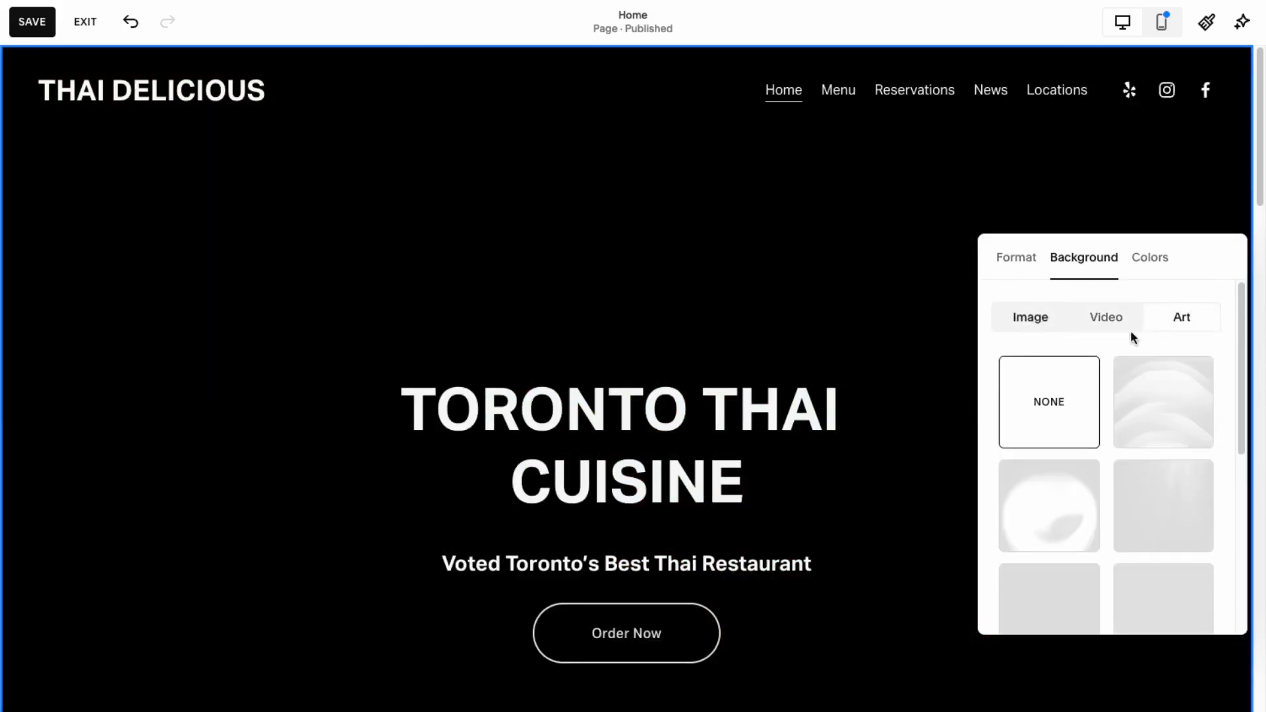
left_click(1080, 326)
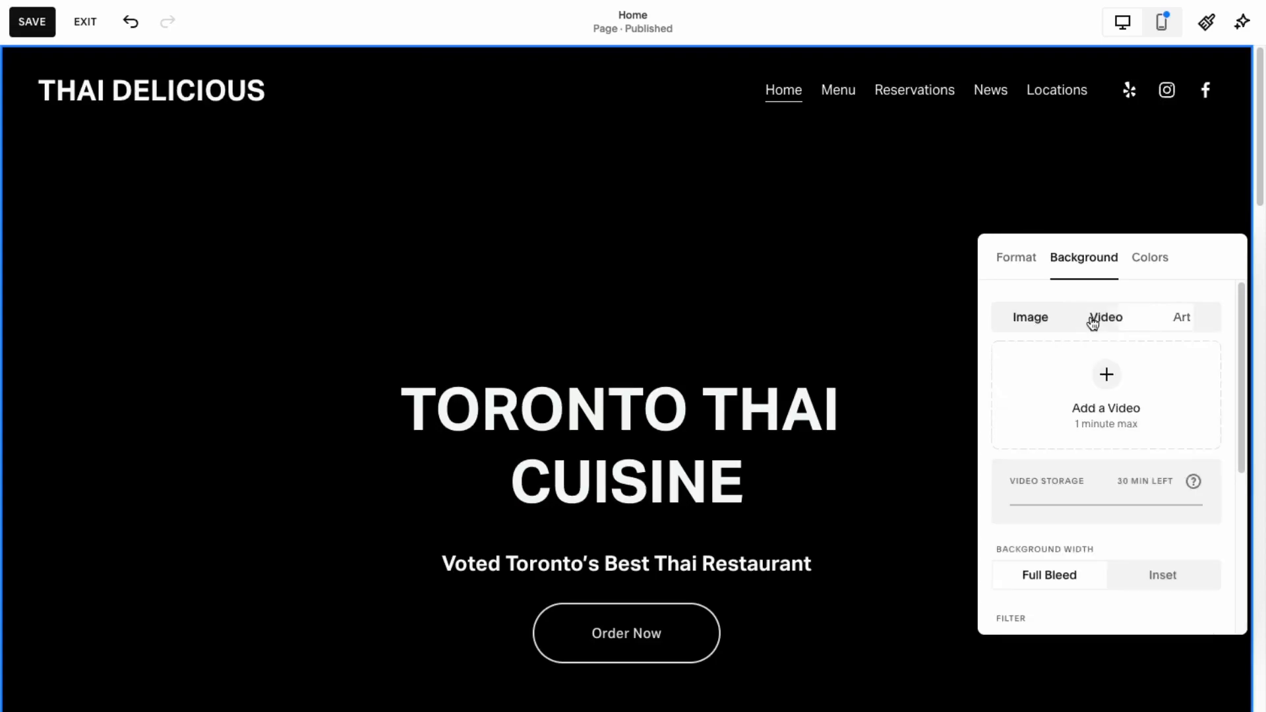
scroll(1095, 403, "down", 3)
scroll(1082, 369, "up", 3)
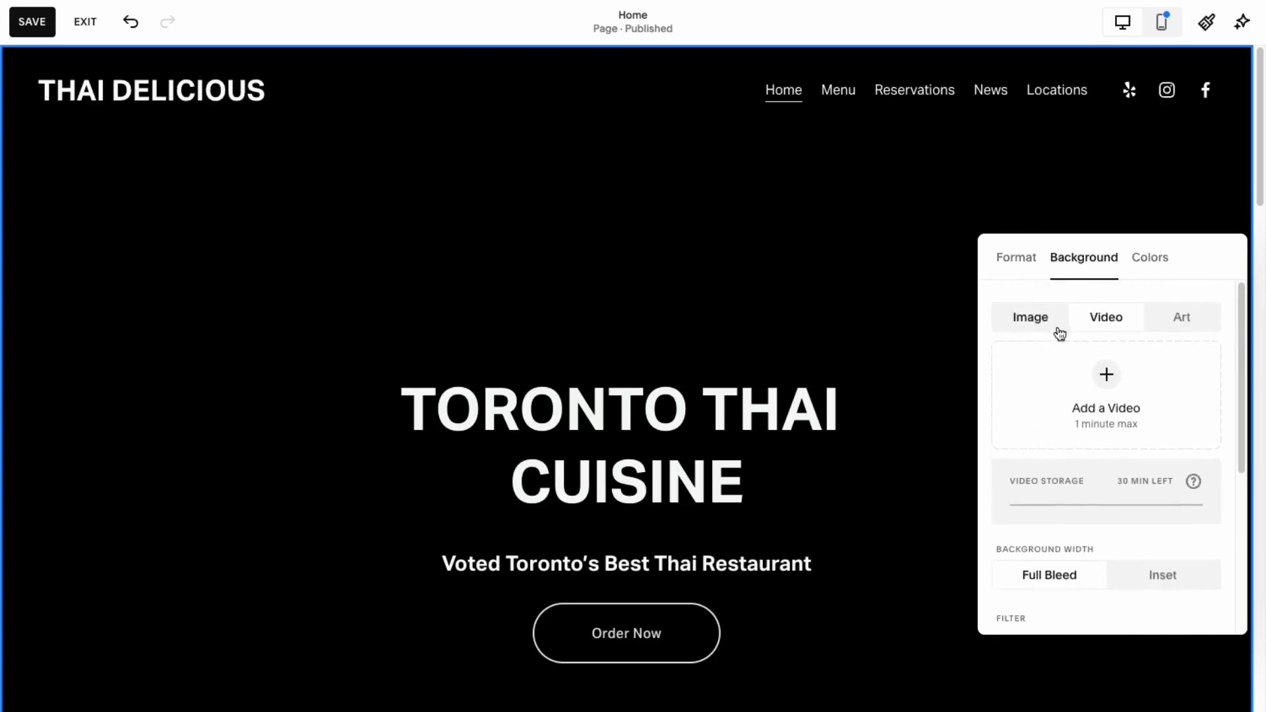
left_click(1046, 327)
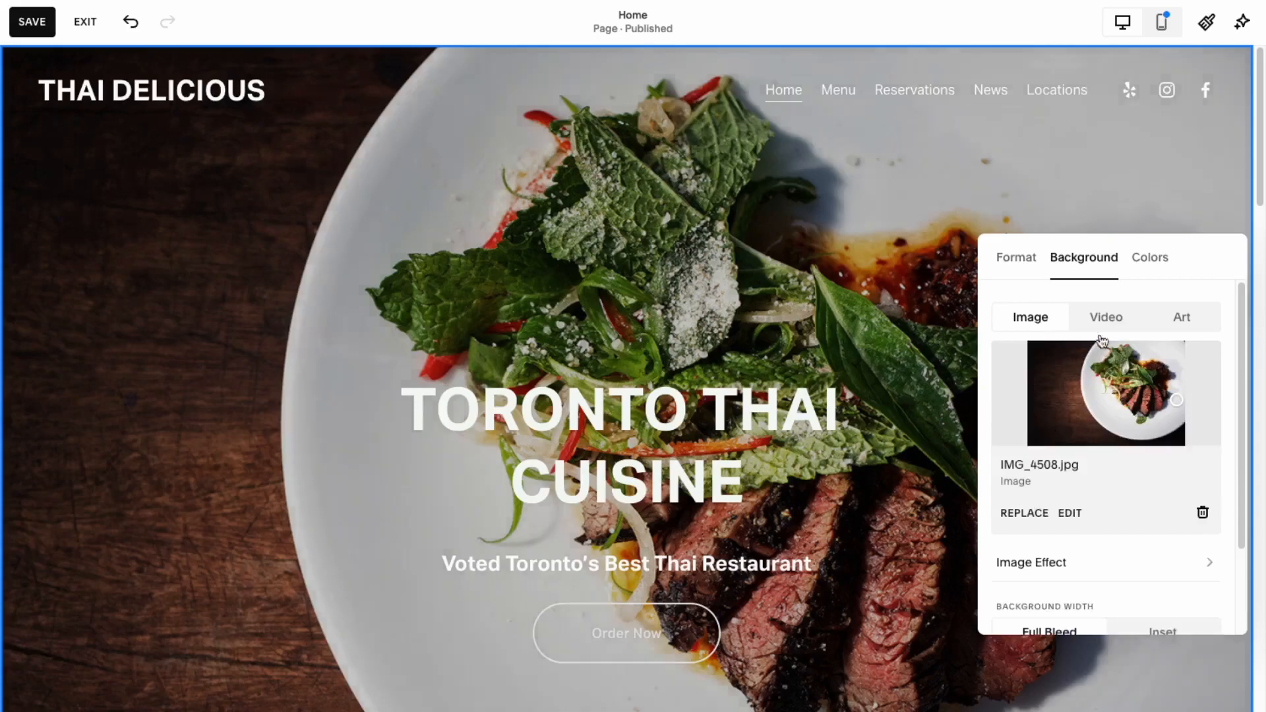
left_click(1120, 314)
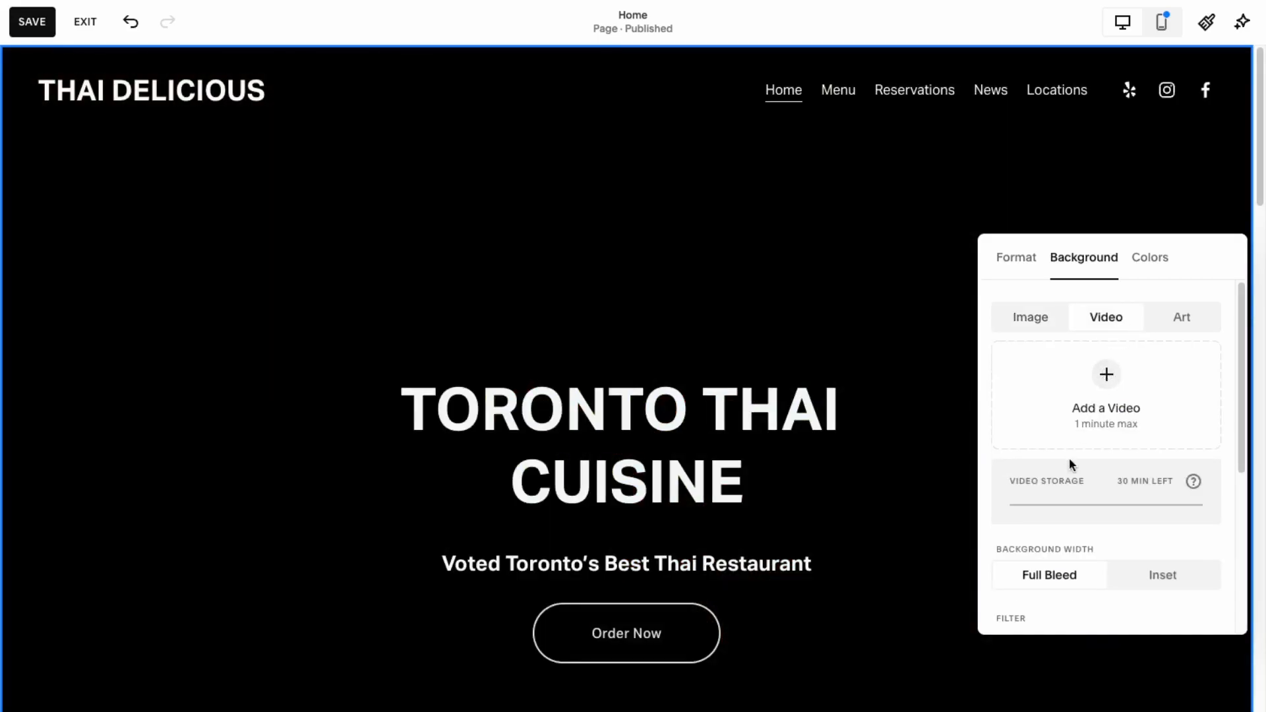
scroll(1070, 457, "down", 5)
scroll(1070, 457, "up", 5)
left_click(1031, 325)
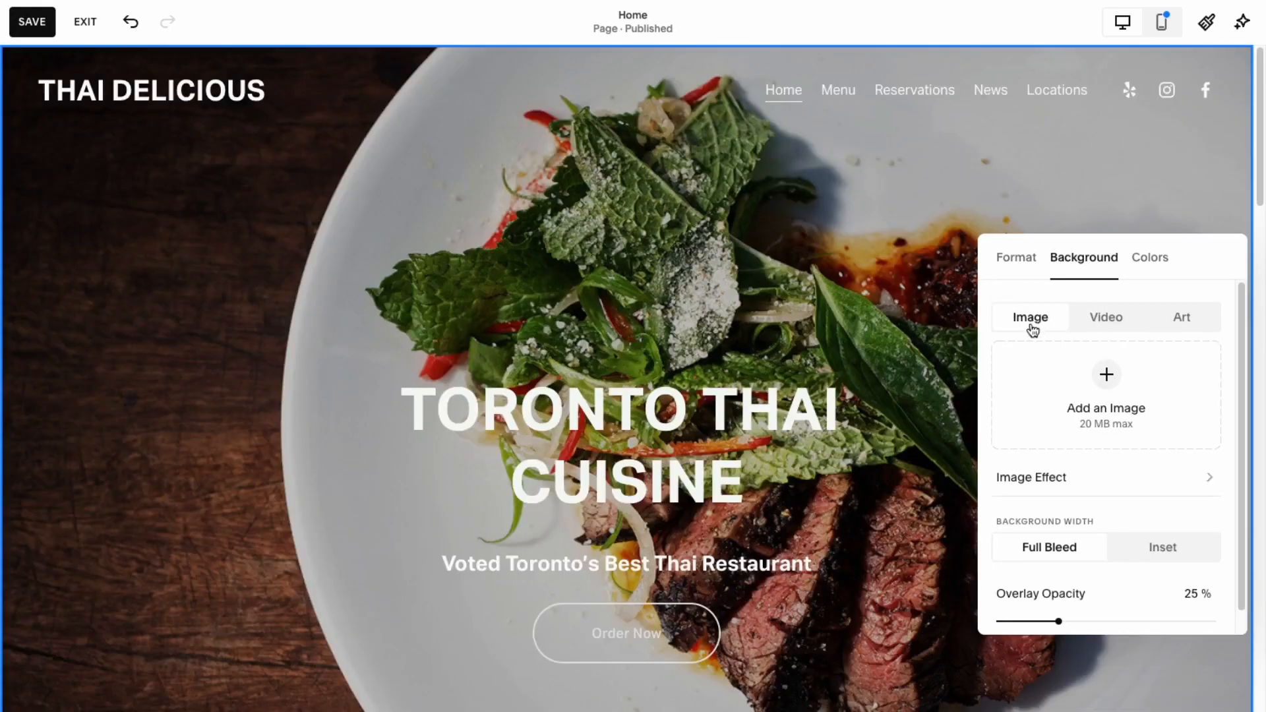
Step: Set the banner section's grid row count to 12 in its format settings
left_click(1011, 264)
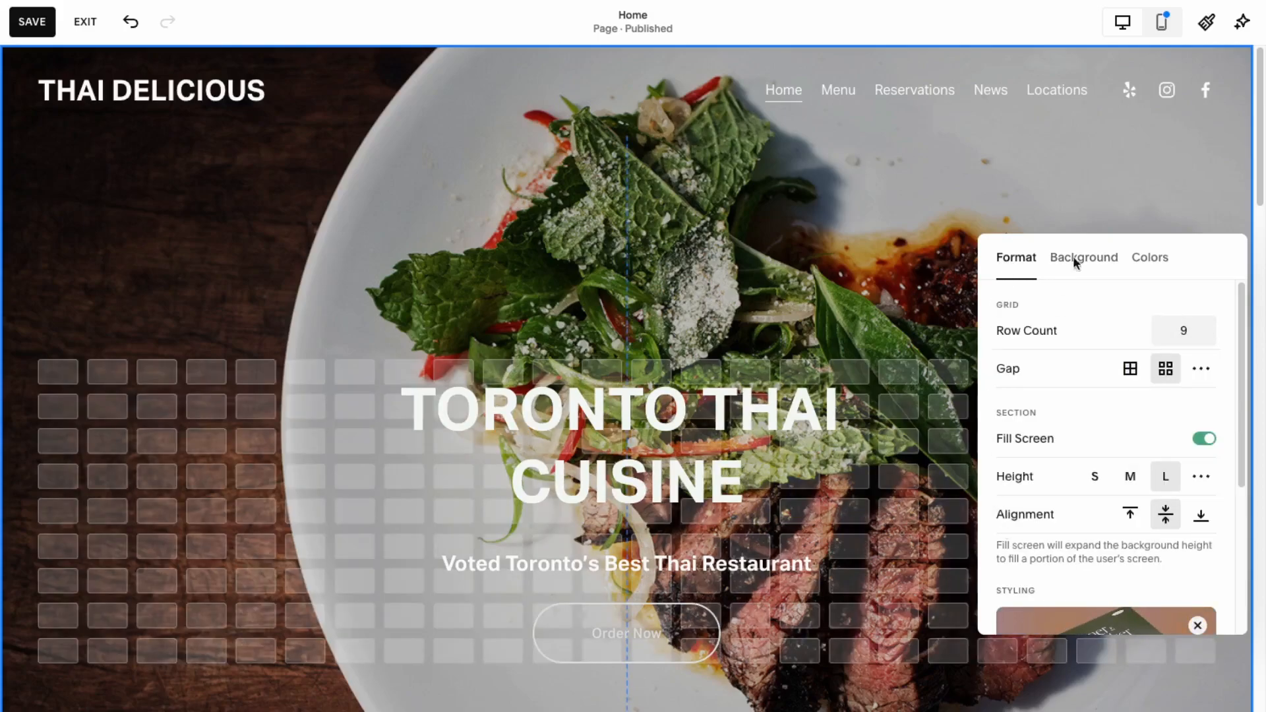
left_click(1209, 327)
left_click(1210, 326)
left_click(1210, 326)
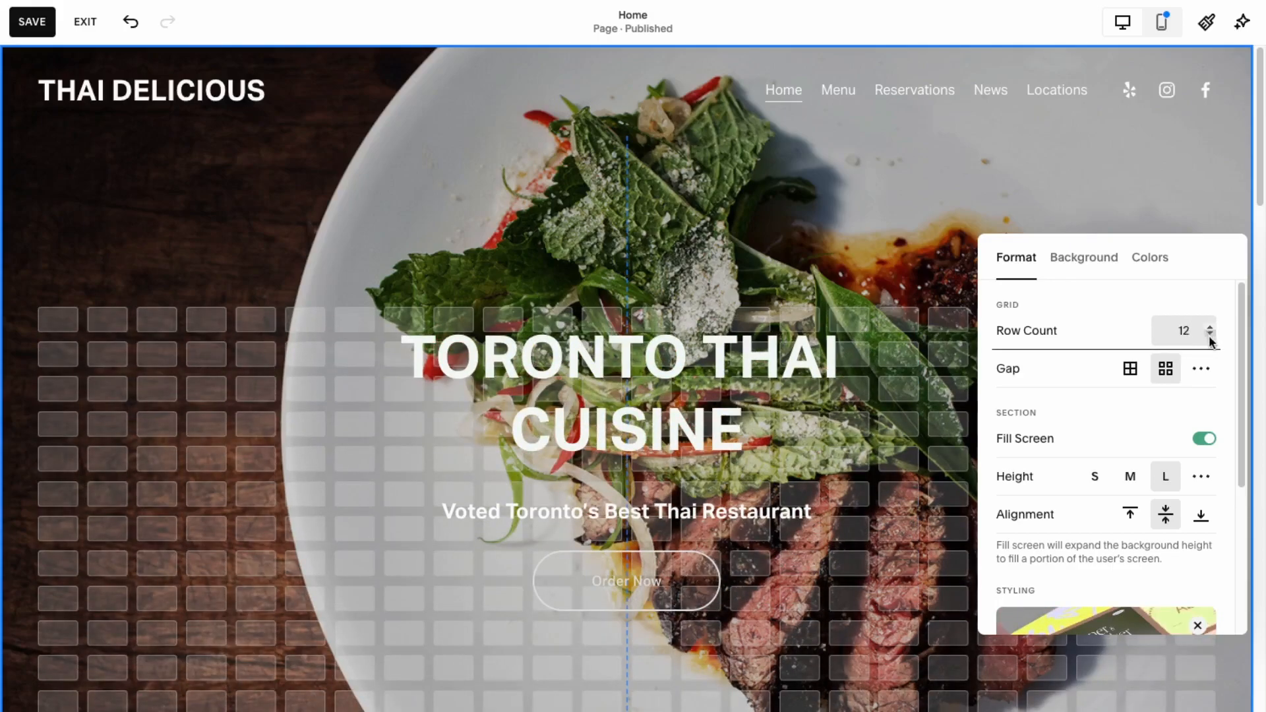
Step: Set the banner section's height to S, remove the grid gap and show its custom gap values
left_click(1094, 476)
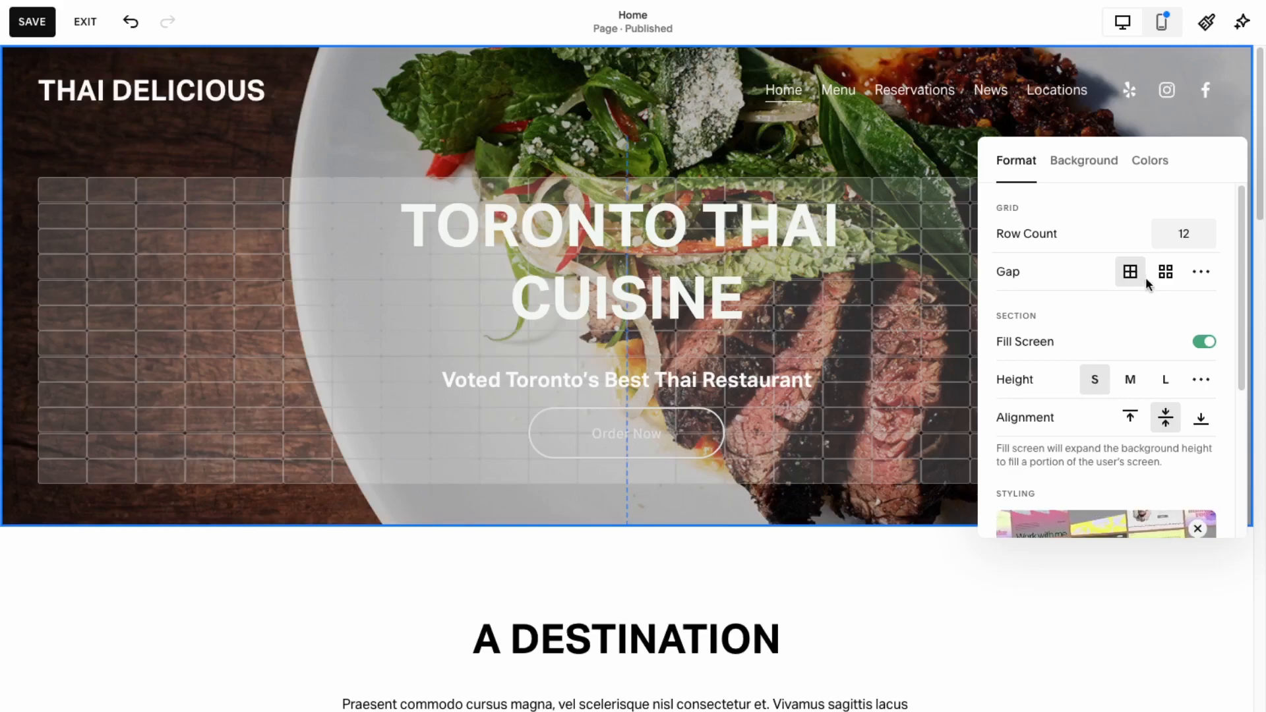
left_click(1198, 274)
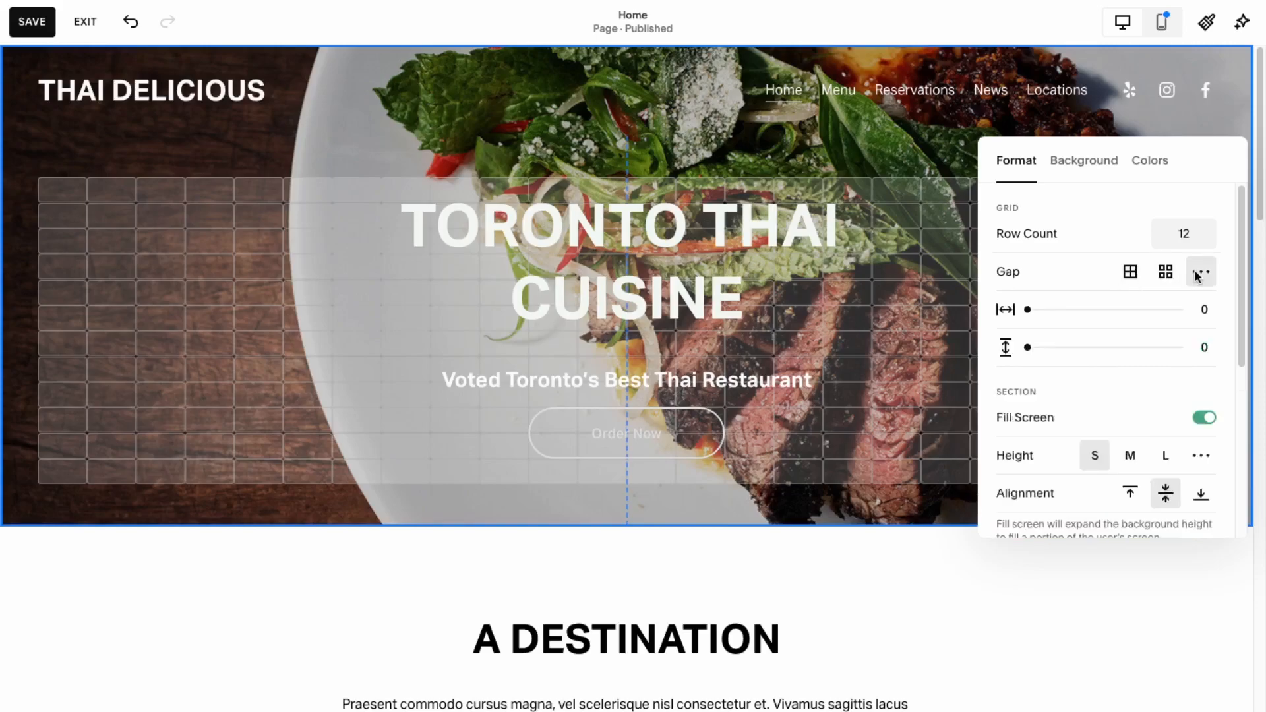
scroll(627, 395, "down", 8)
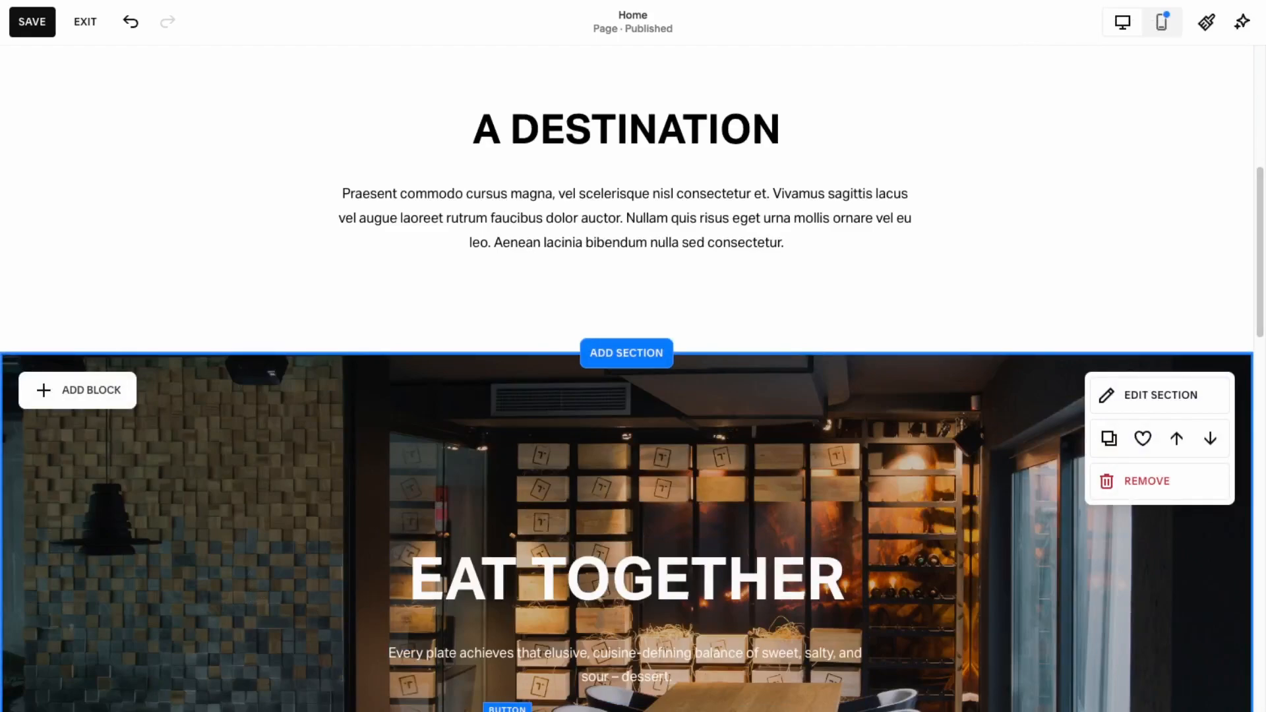
Step: Examine the design settings of the button in the Eat Together section
left_click(649, 710)
left_click(899, 457)
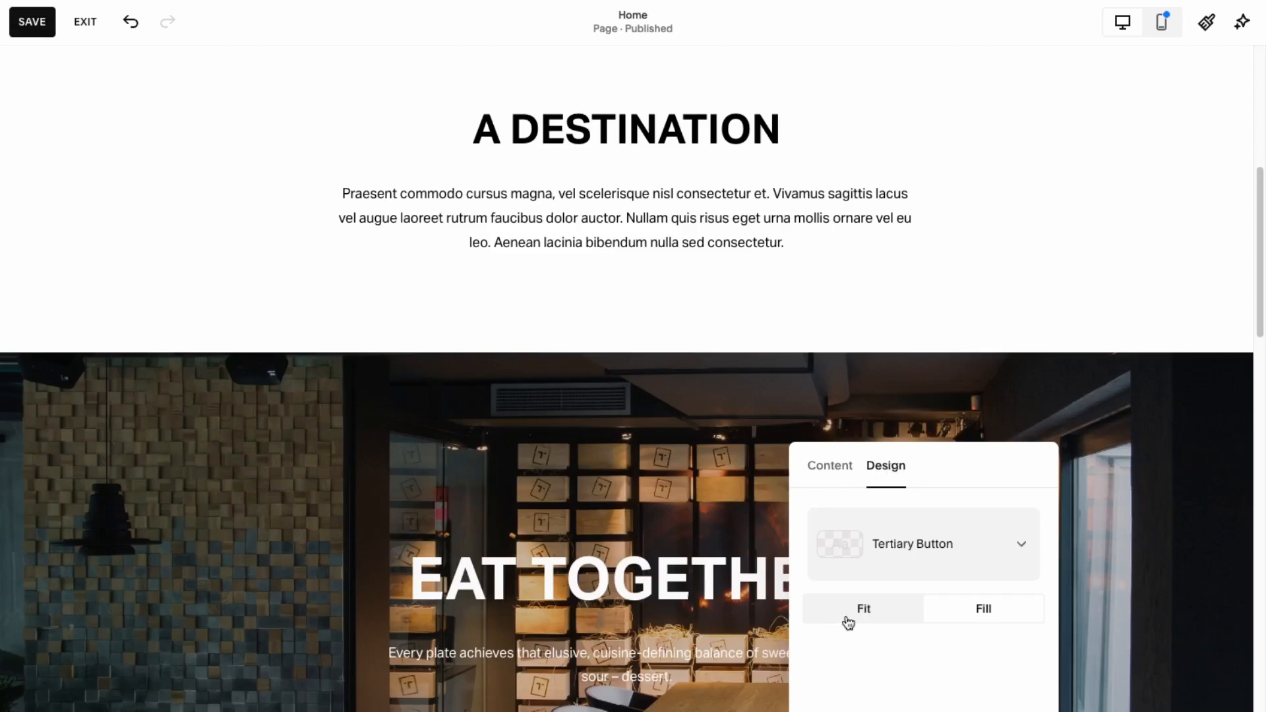
scroll(969, 208, "up", 9)
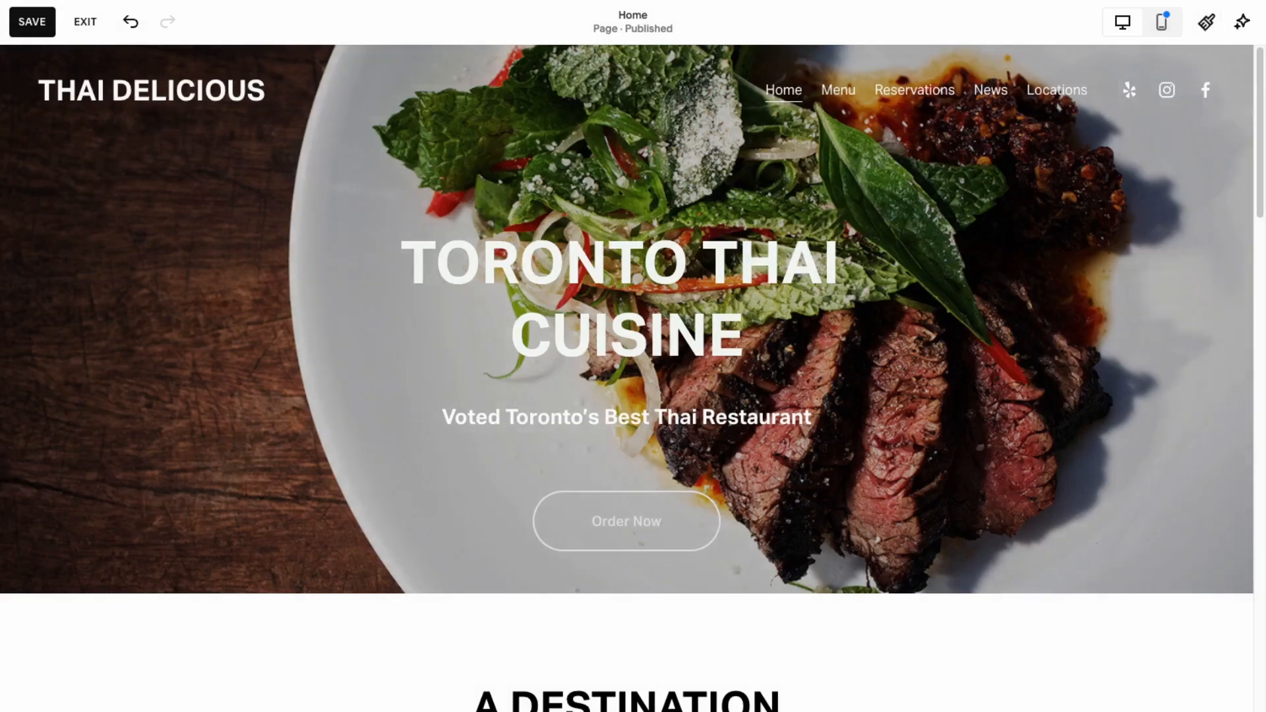
Step: Switch the site's font pack to Eurostile Extended in the site styles
left_click(1207, 23)
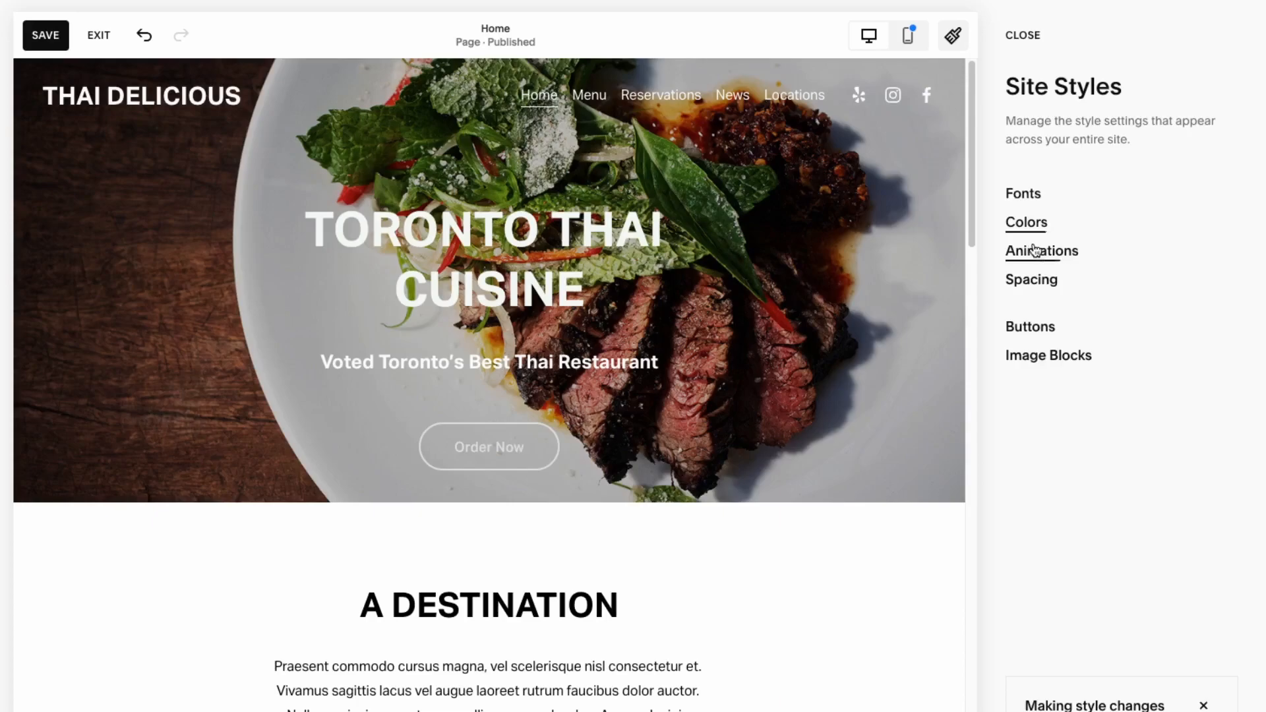
left_click(1022, 195)
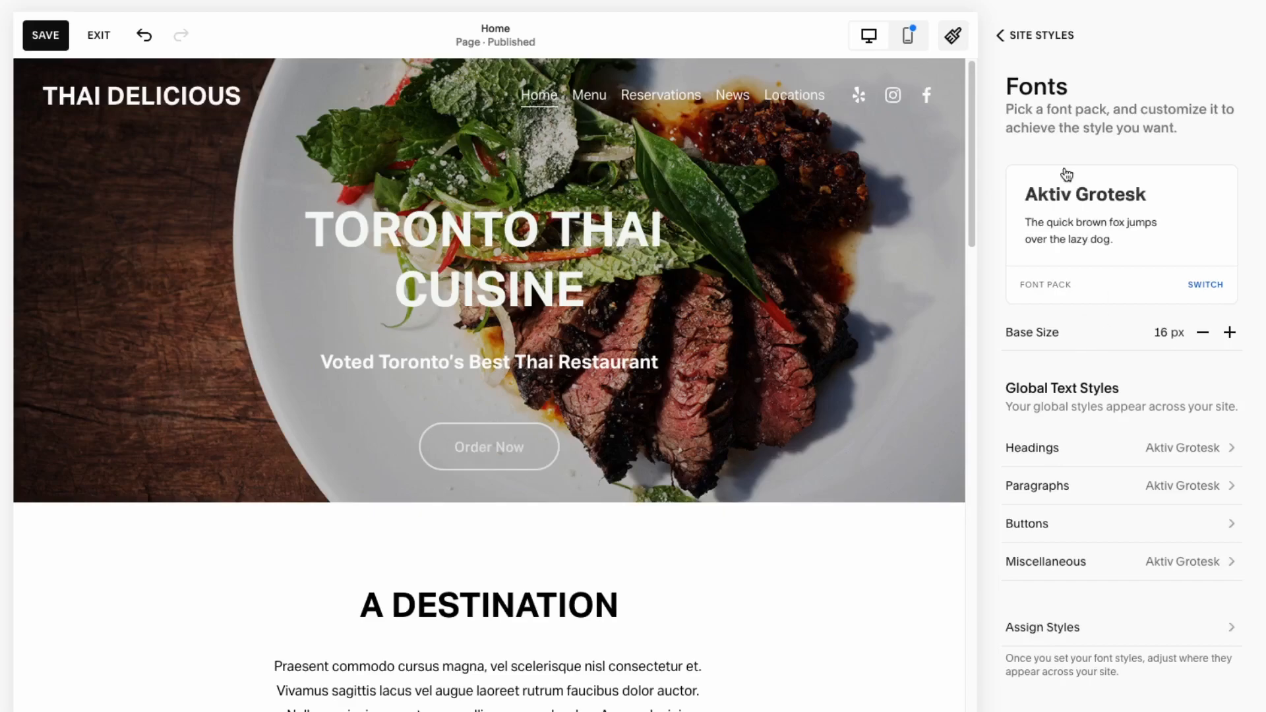
left_click(1191, 287)
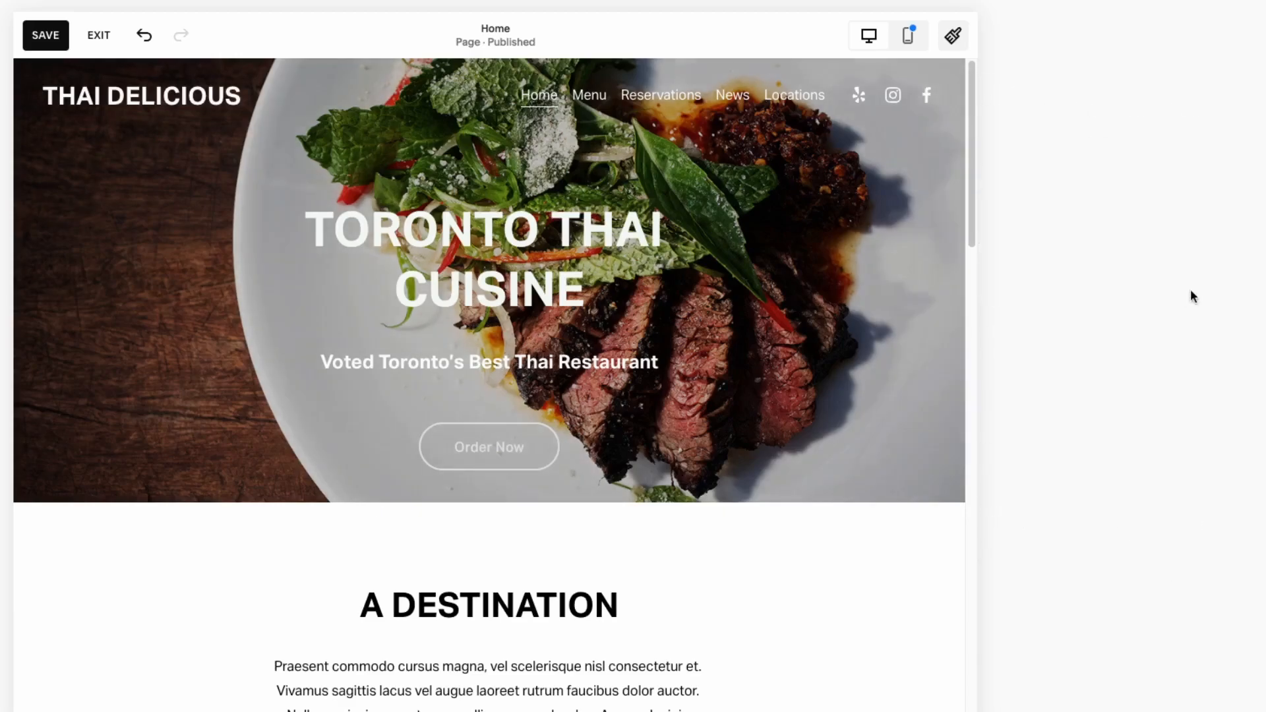
scroll(1183, 457, "down", 5)
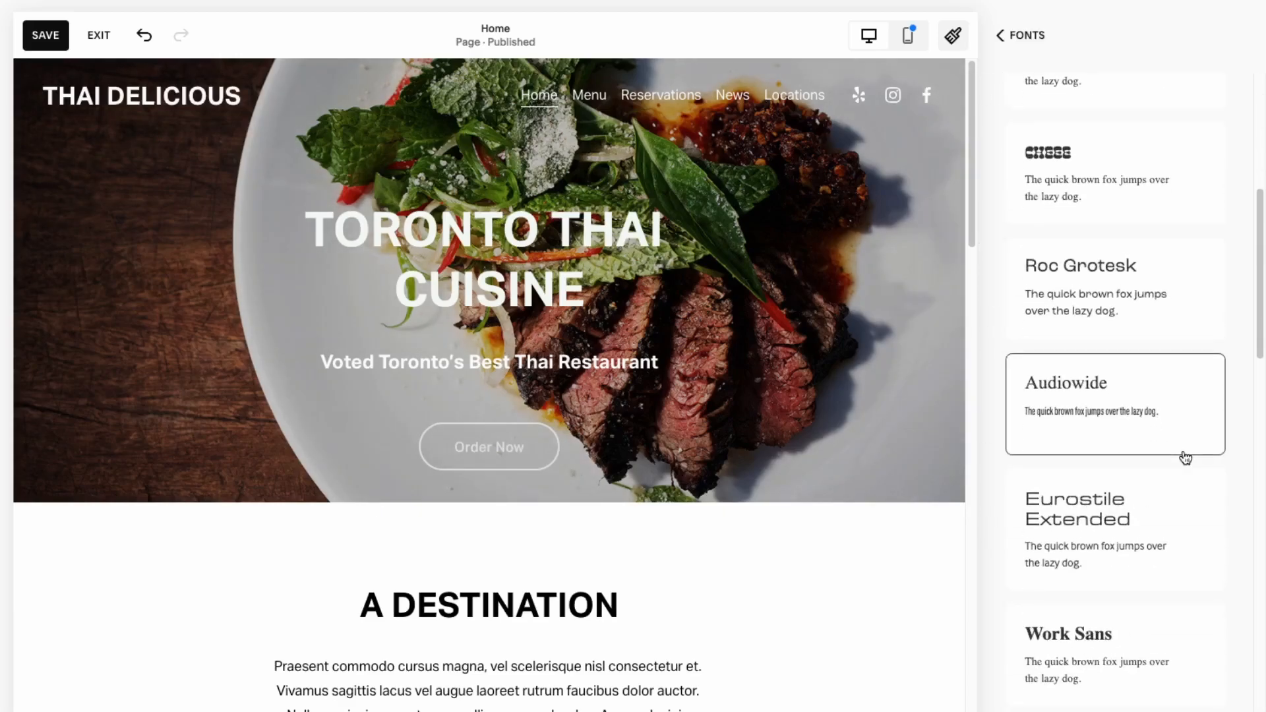
double_click(1111, 528)
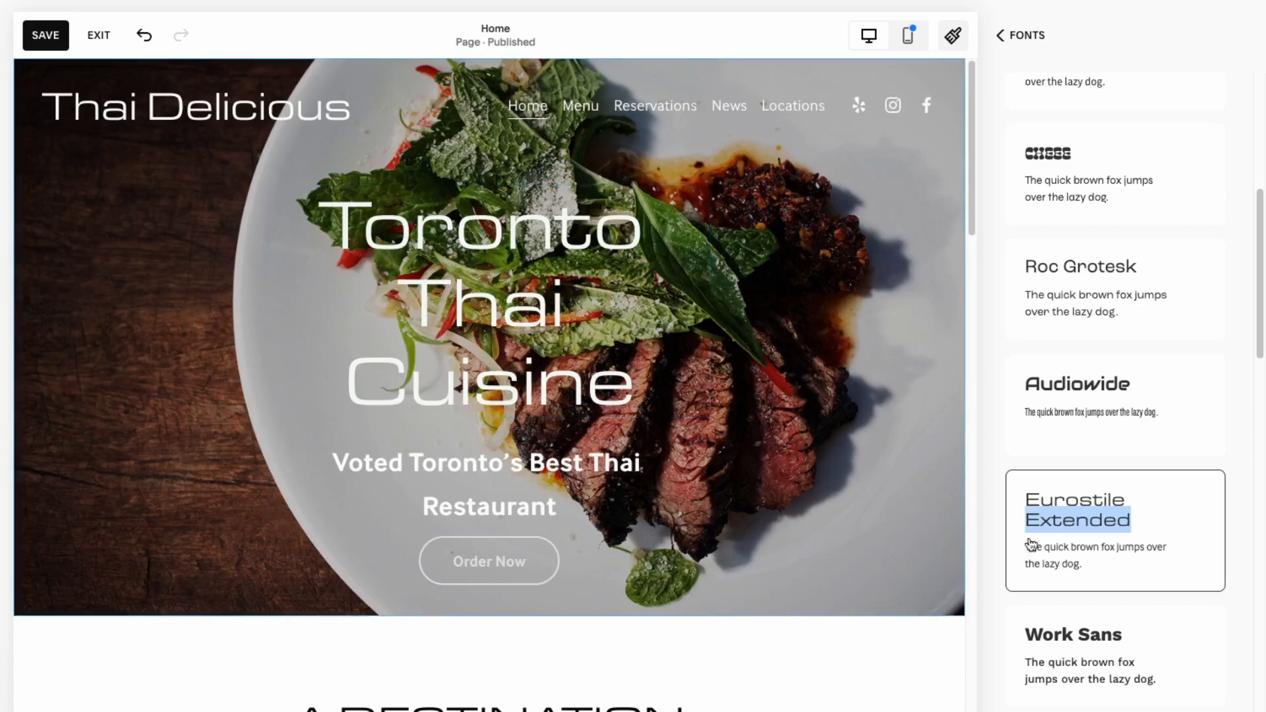
left_click(999, 39)
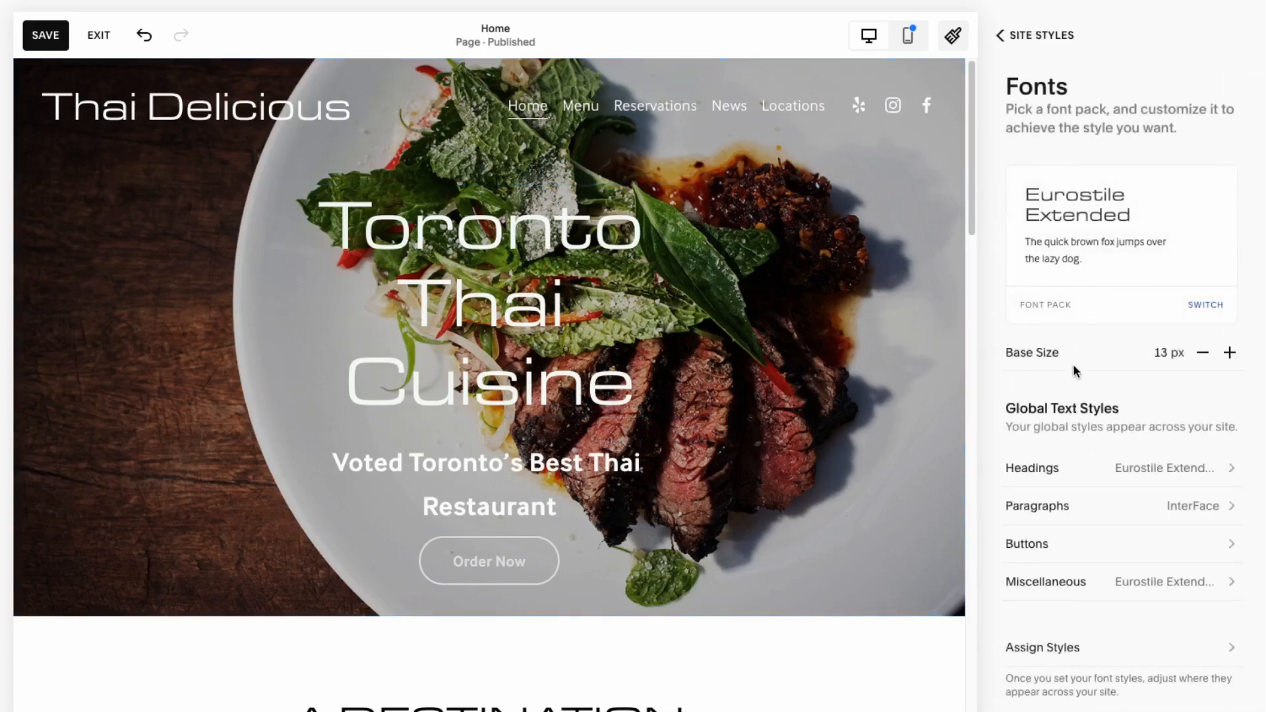
Step: Set the base font size to 12 px and return to the site styles overview
left_click(1202, 355)
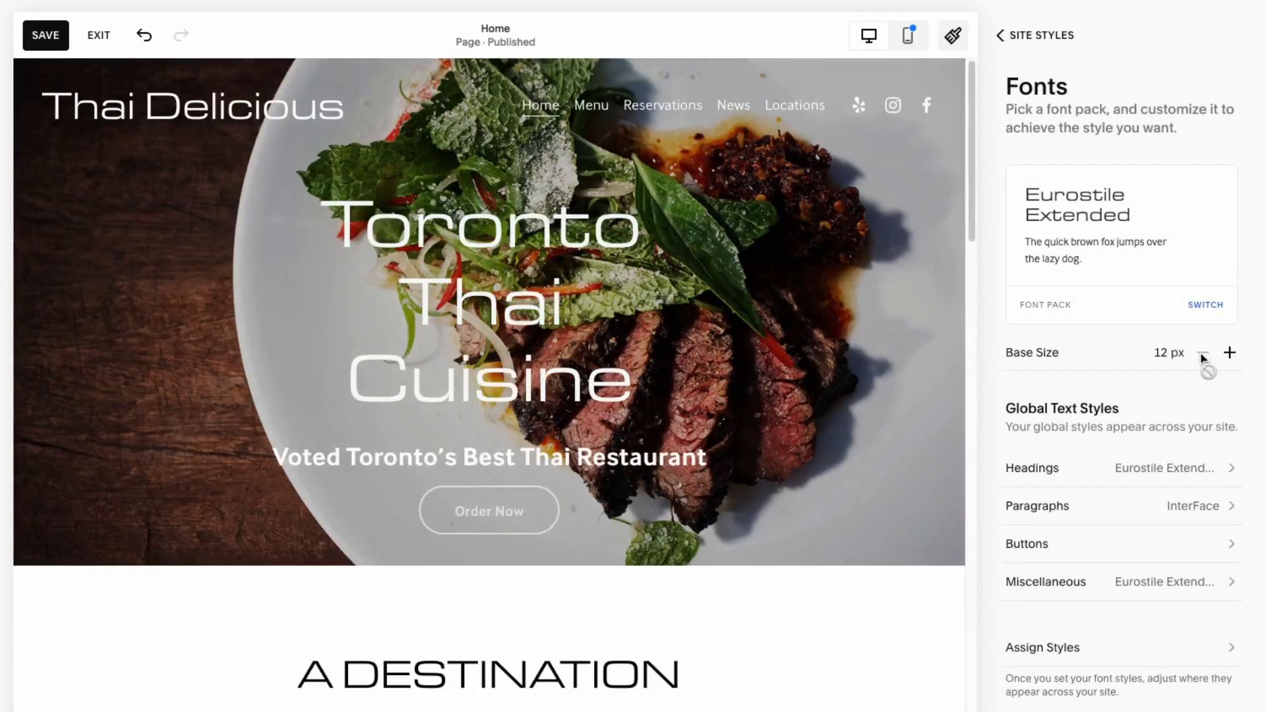
left_click(1230, 354)
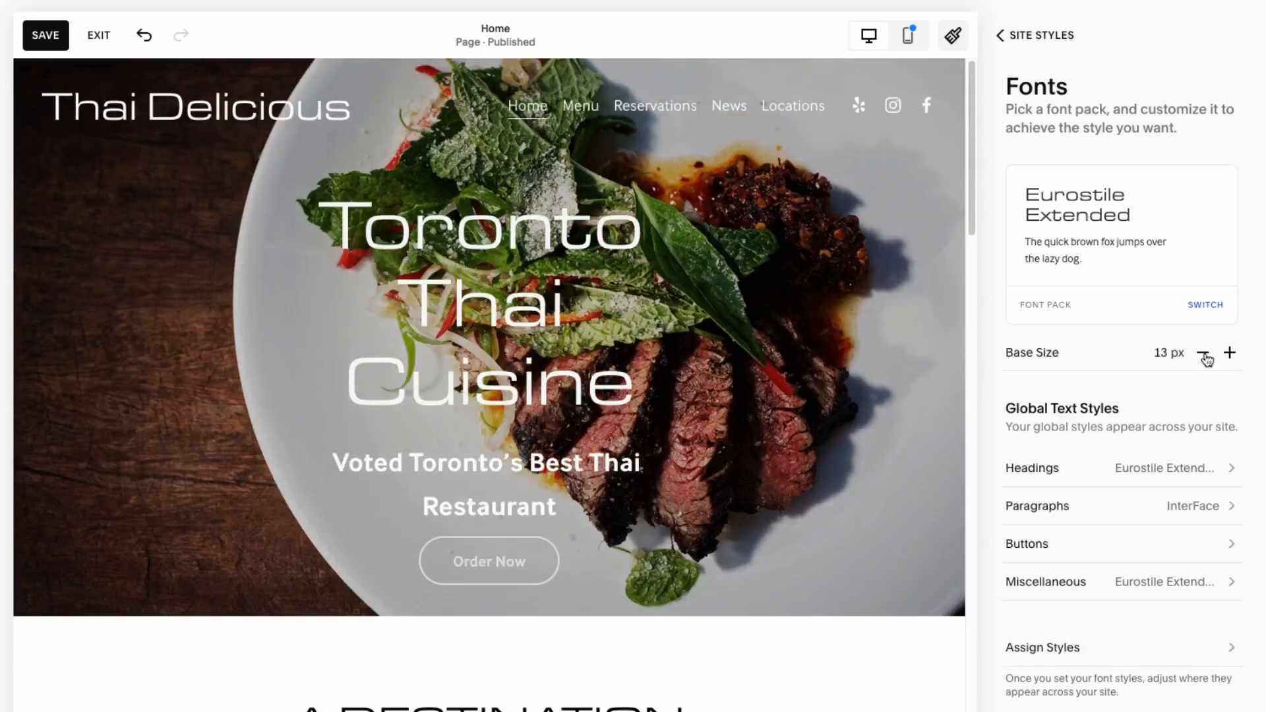
left_click(1204, 356)
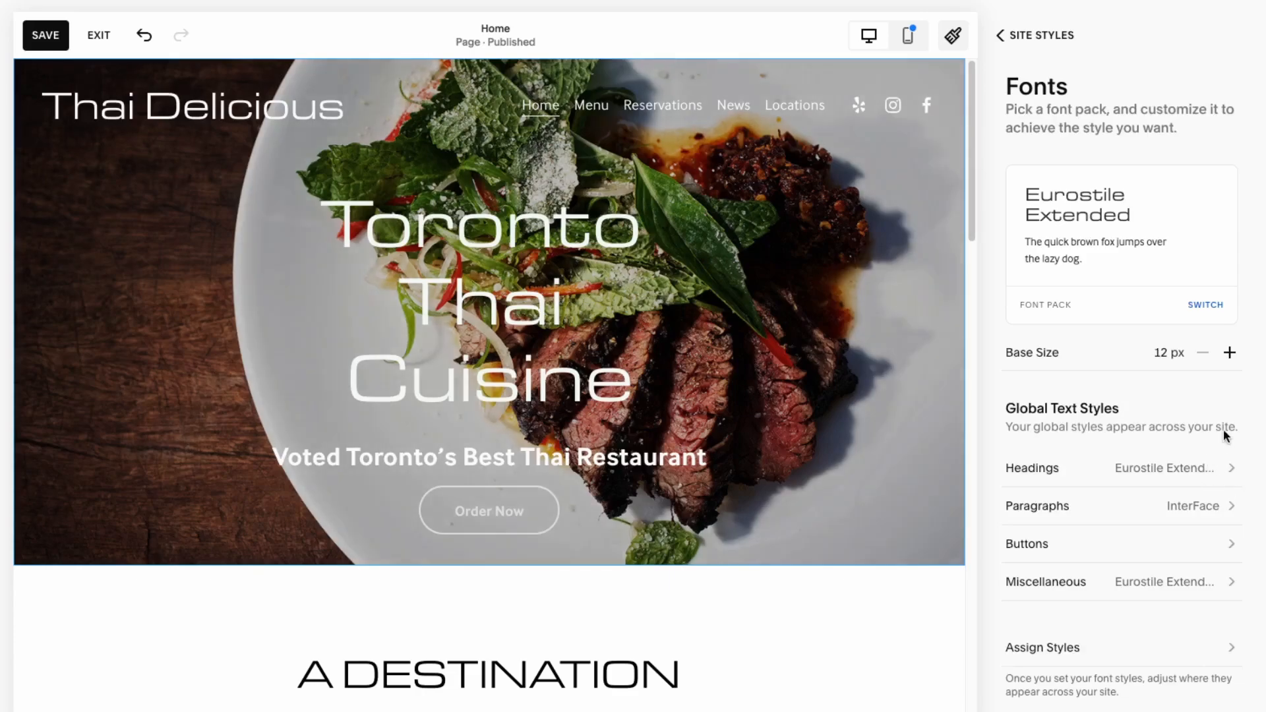
left_click(1000, 39)
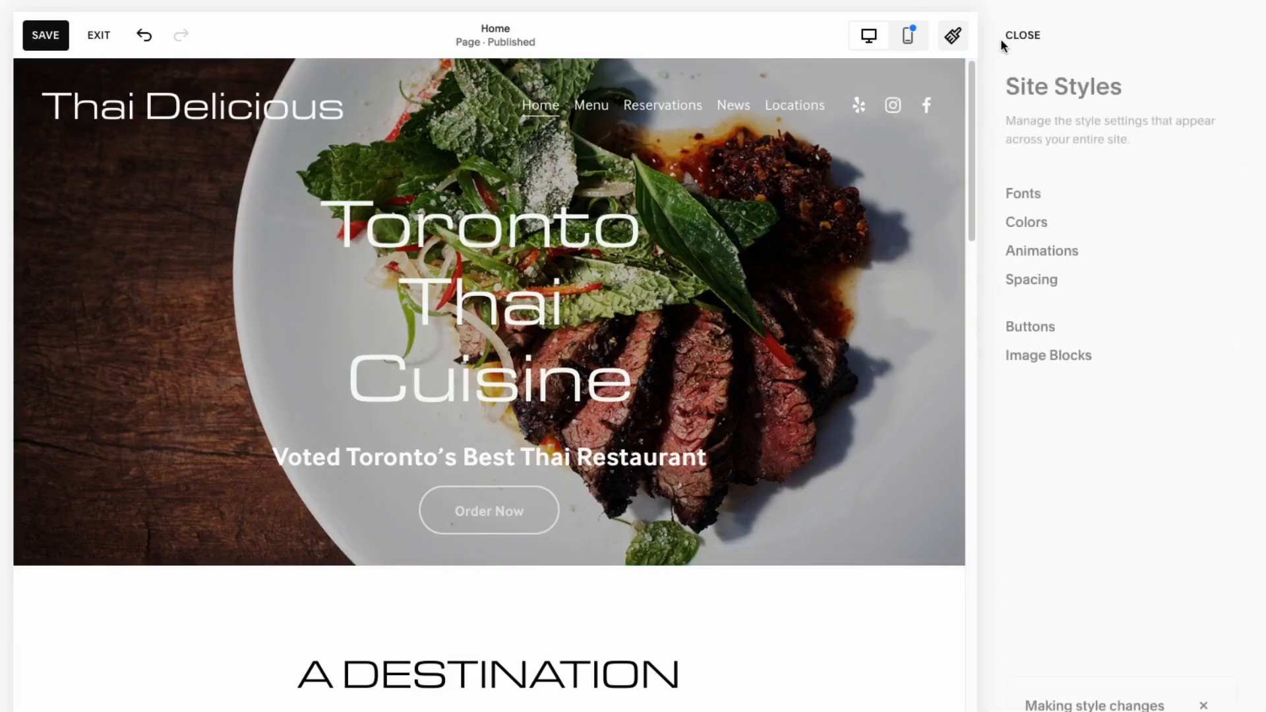
Step: Try several preset color palettes for the site and apply the cream and yellow preset containing #FBE19F
left_click(1042, 227)
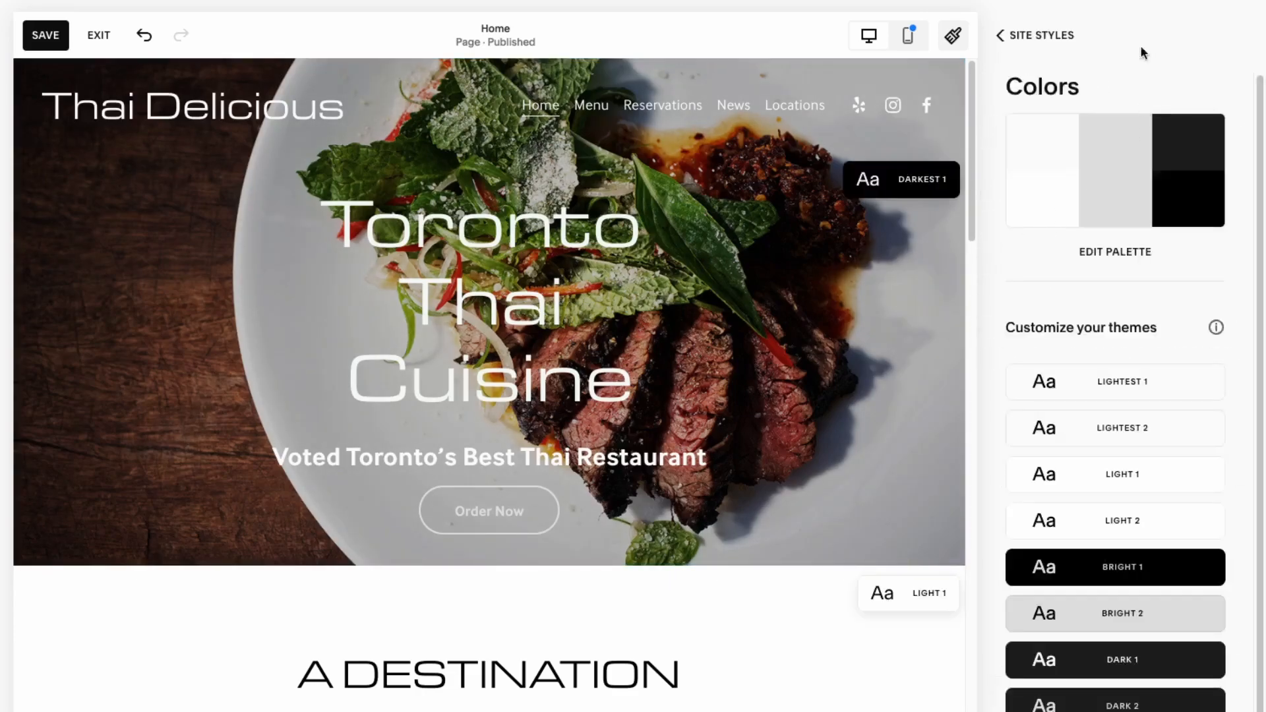
left_click(1146, 258)
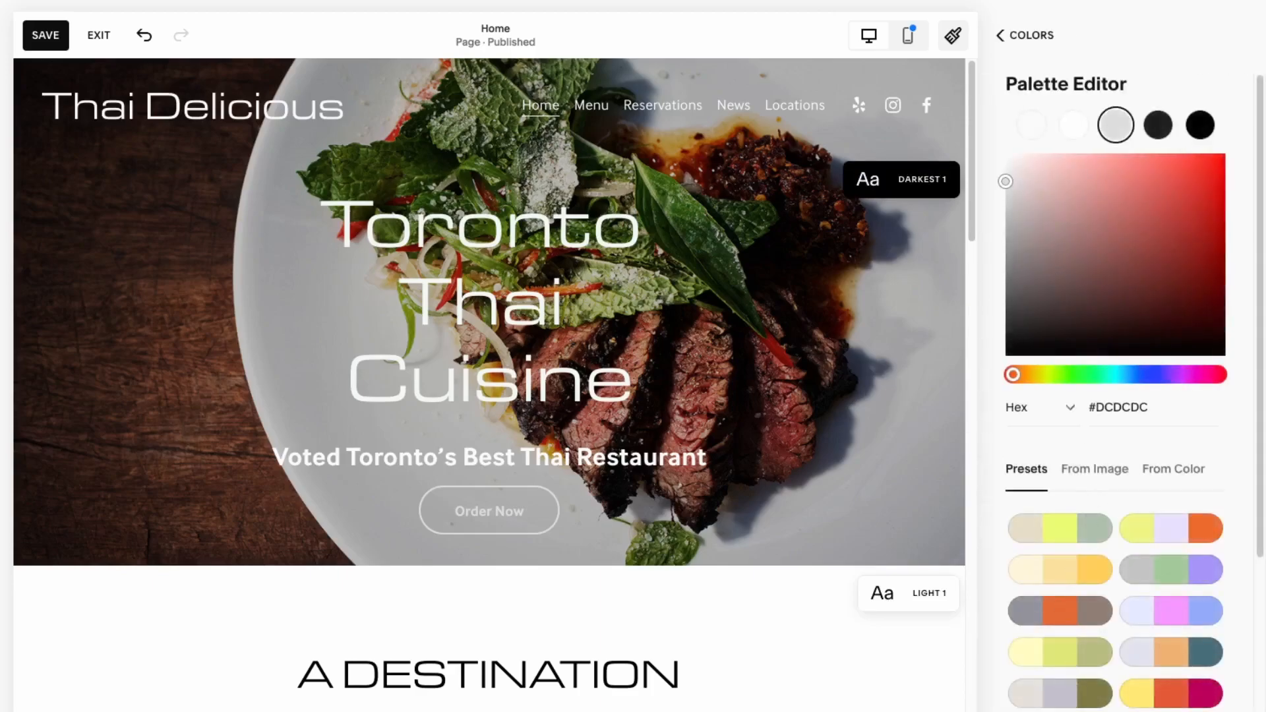
scroll(1115, 527, "down", 3)
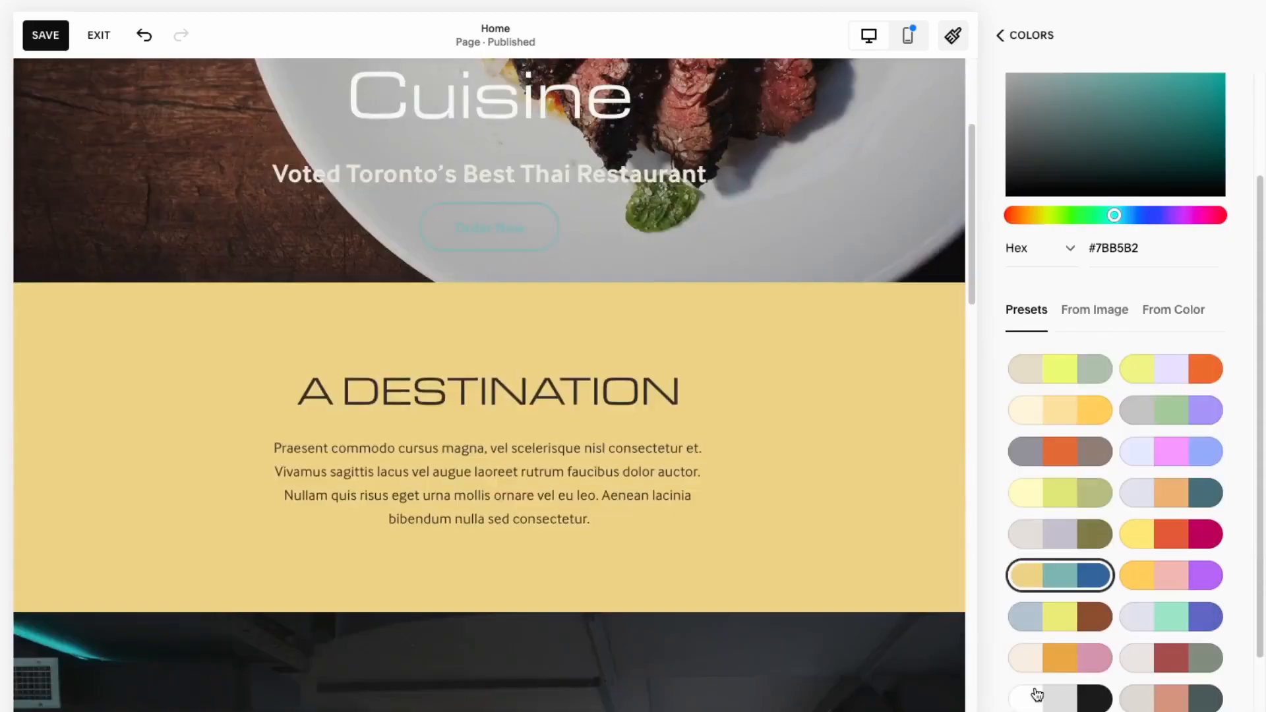
left_click(1036, 695)
left_click(1045, 665)
left_click(1202, 666)
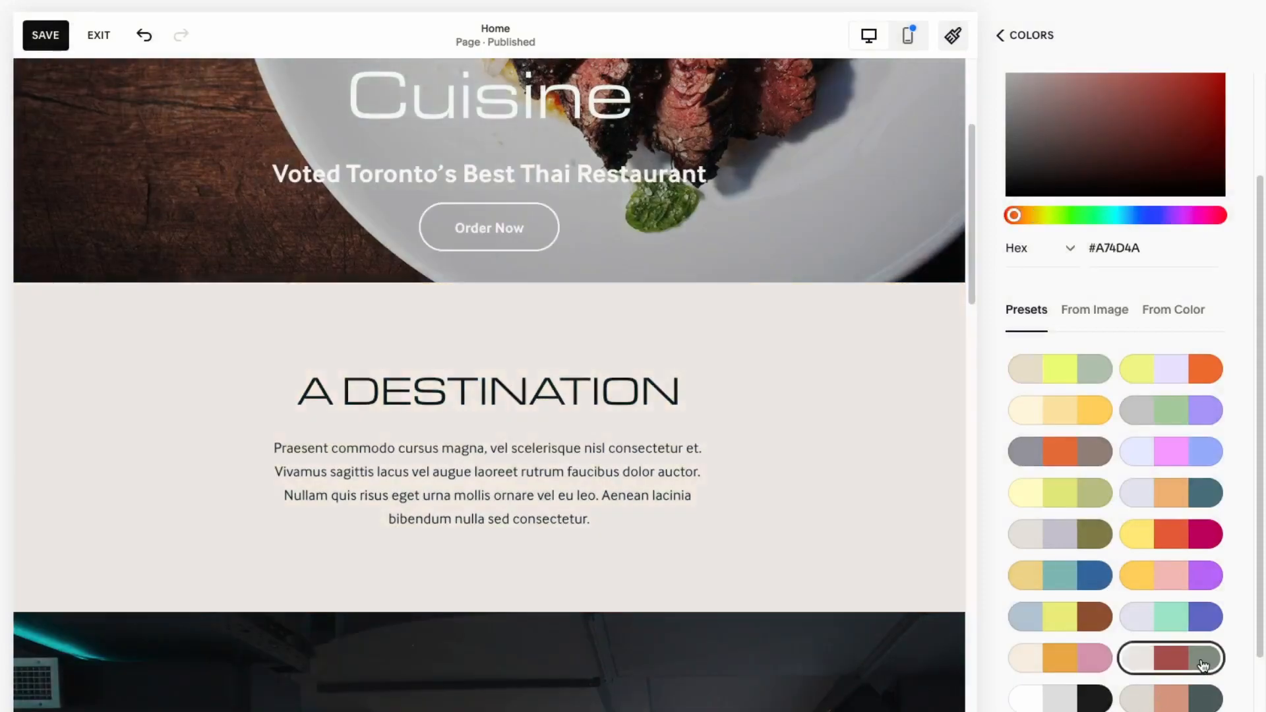
left_click(1056, 655)
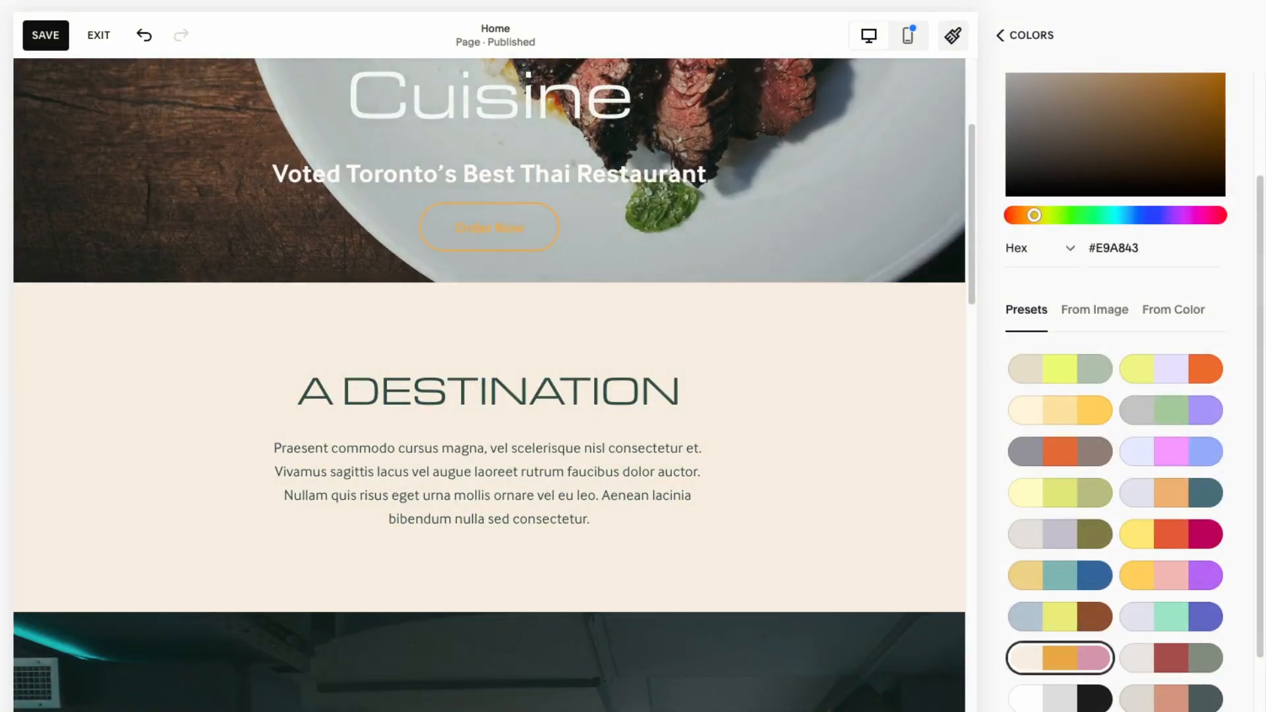
scroll(1056, 656, "down", 3)
left_click(1056, 702)
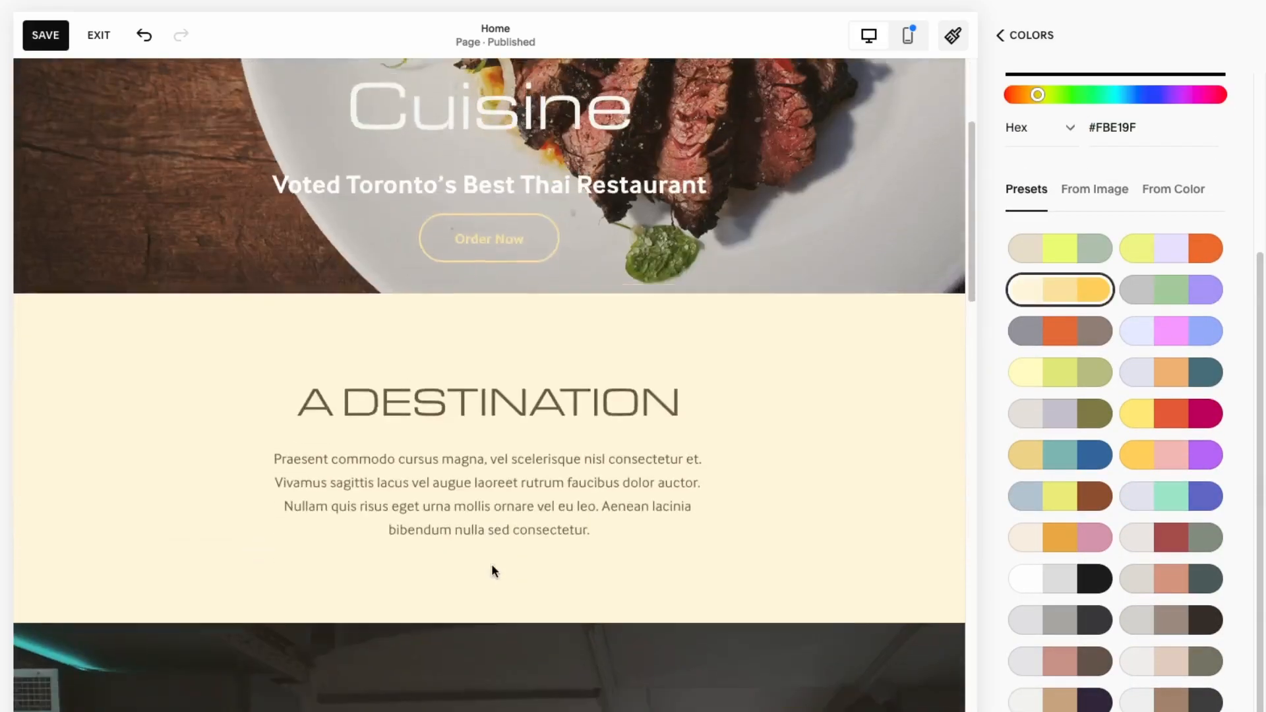
Step: Review the home page with the new palette applied and look over the site's color themes
scroll(492, 564, "up", 5)
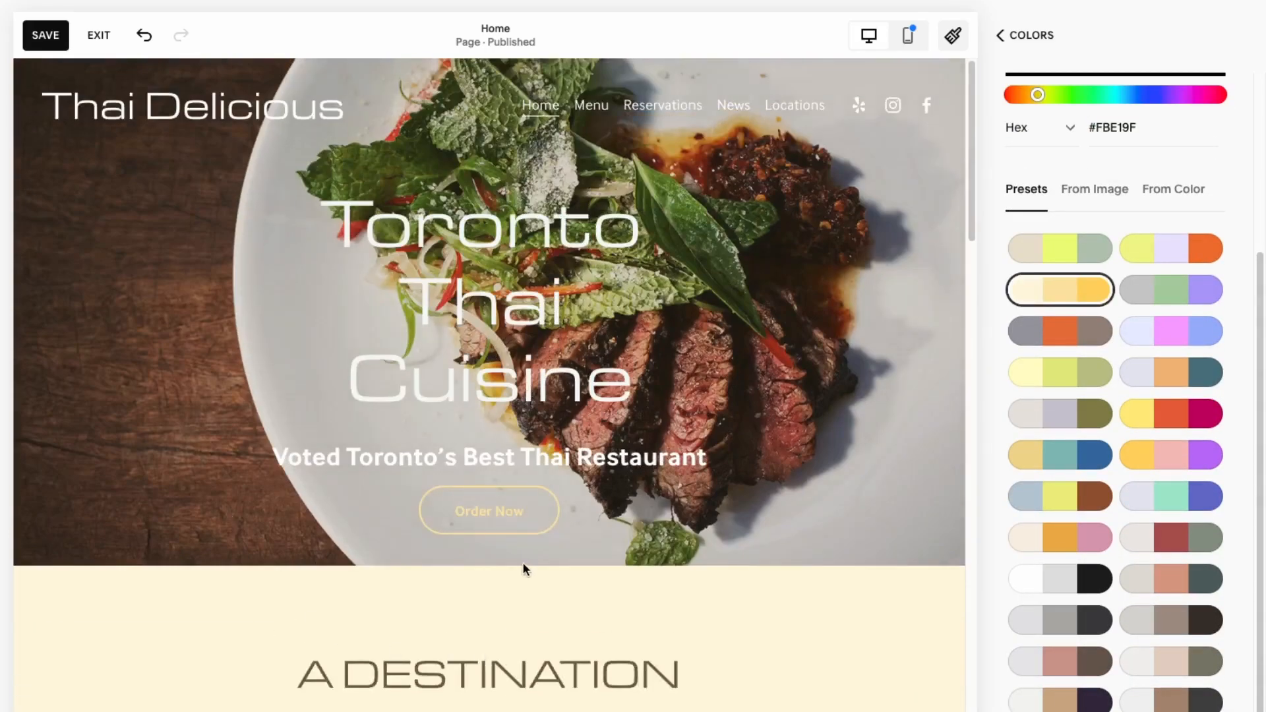
scroll(525, 569, "down", 15)
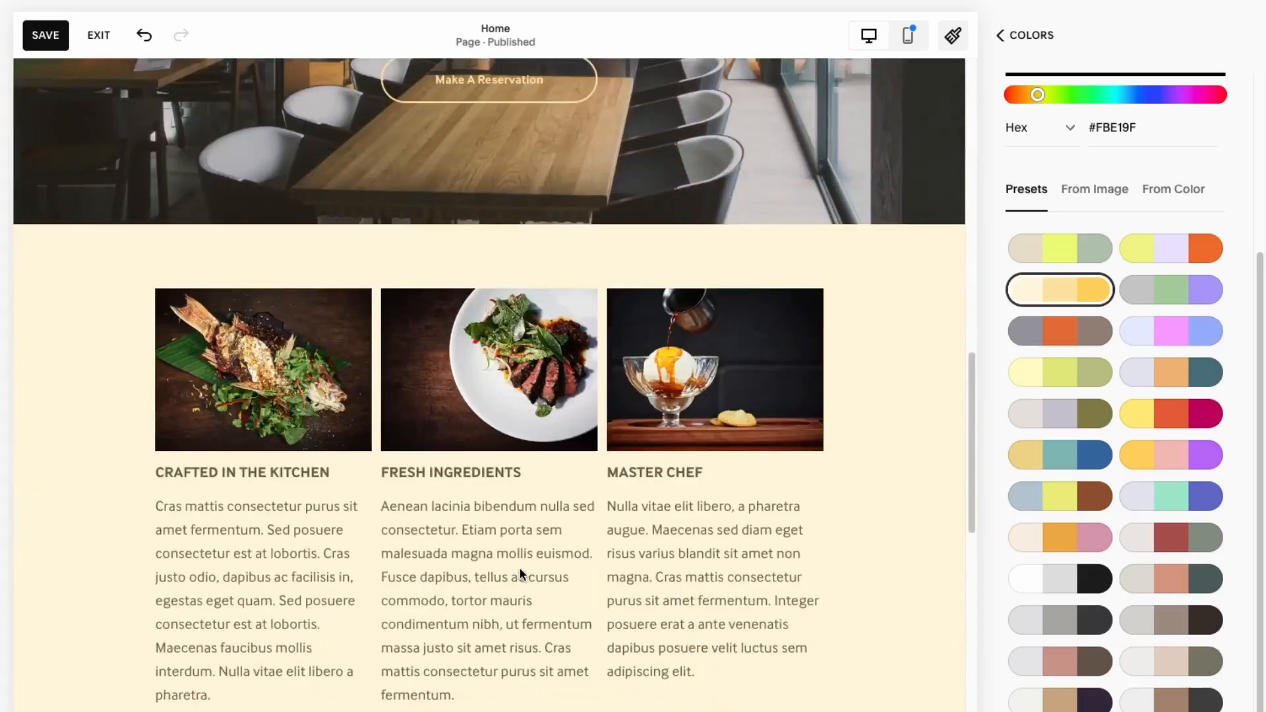
scroll(520, 572, "up", 10)
scroll(429, 428, "up", 3)
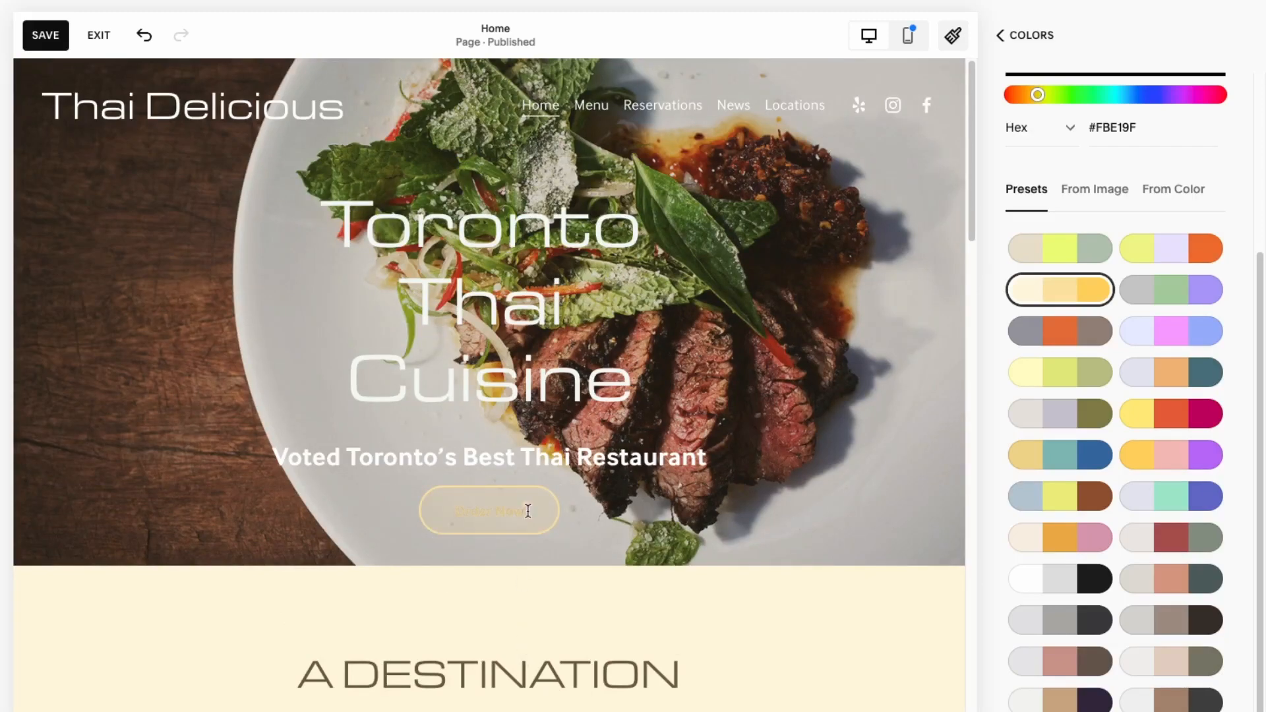
left_click(1000, 36)
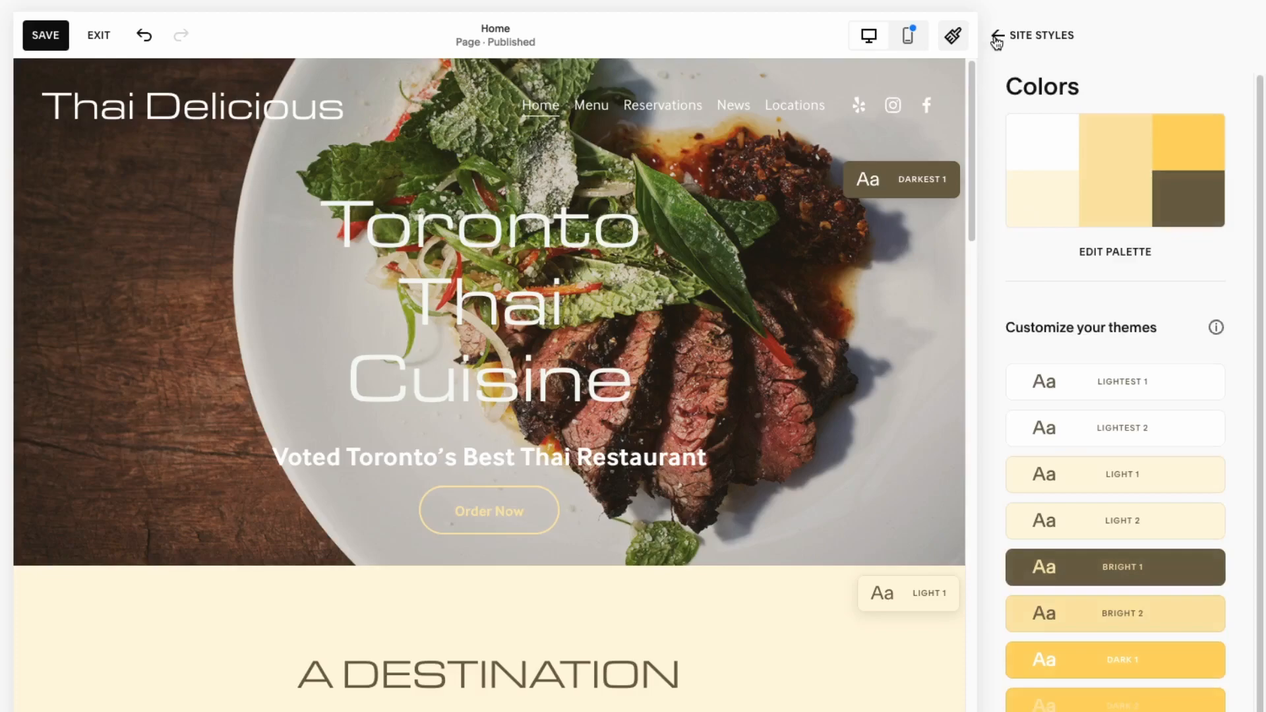
left_click(997, 38)
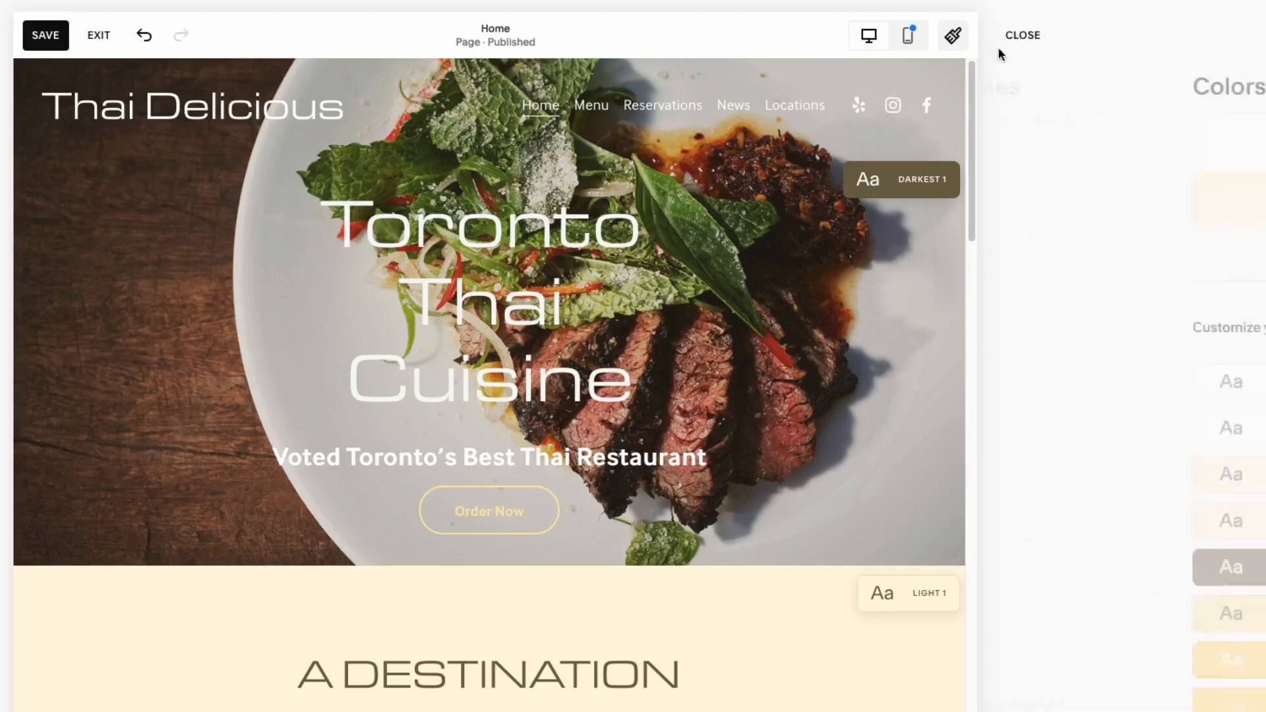
left_click(1025, 225)
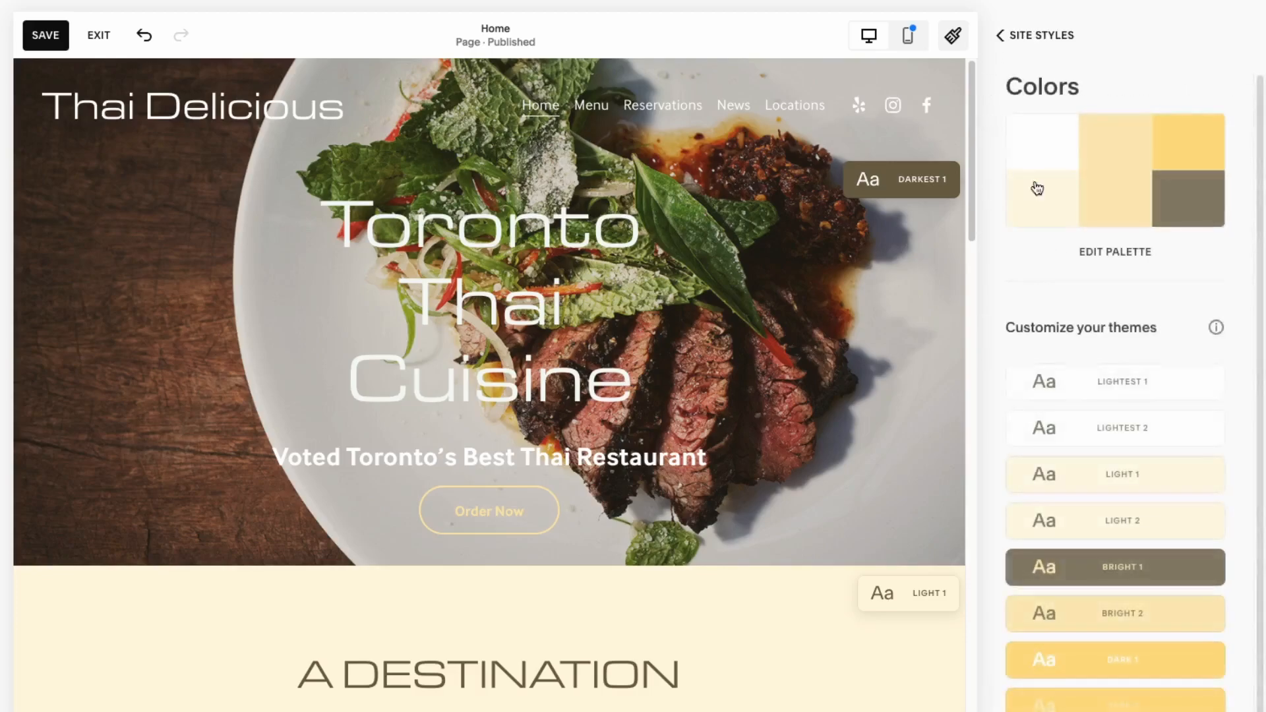
scroll(1045, 438, "down", 1)
scroll(1054, 231, "up", 1)
left_click(997, 35)
Step: Try the Fade, Scale and Clip site animations and set the animation style to Slide
left_click(1108, 138)
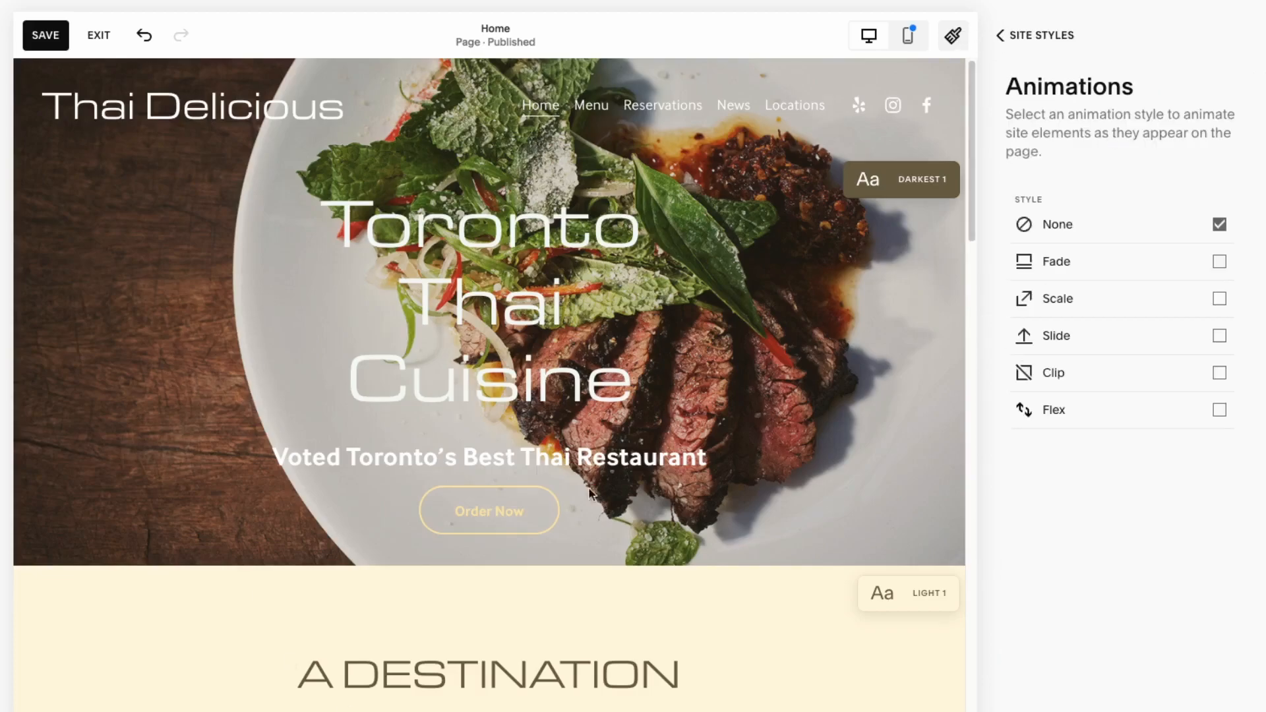
left_click(1231, 262)
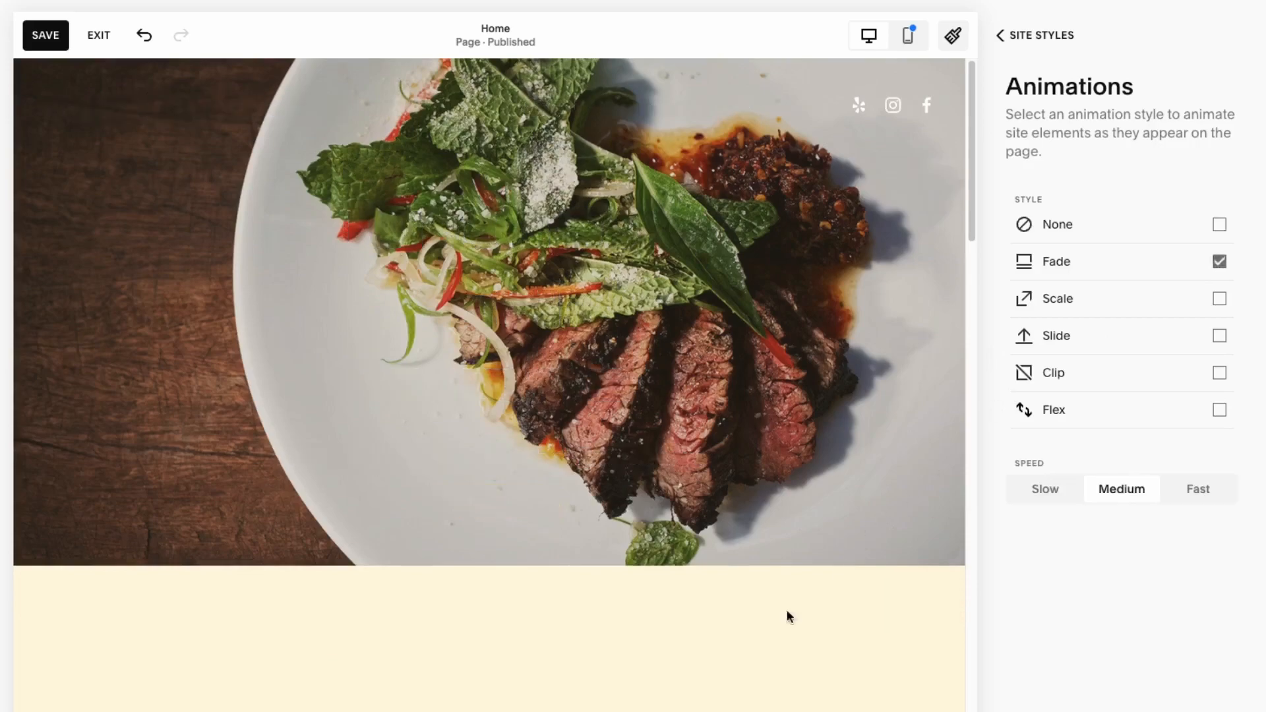
scroll(596, 317, "down", 7)
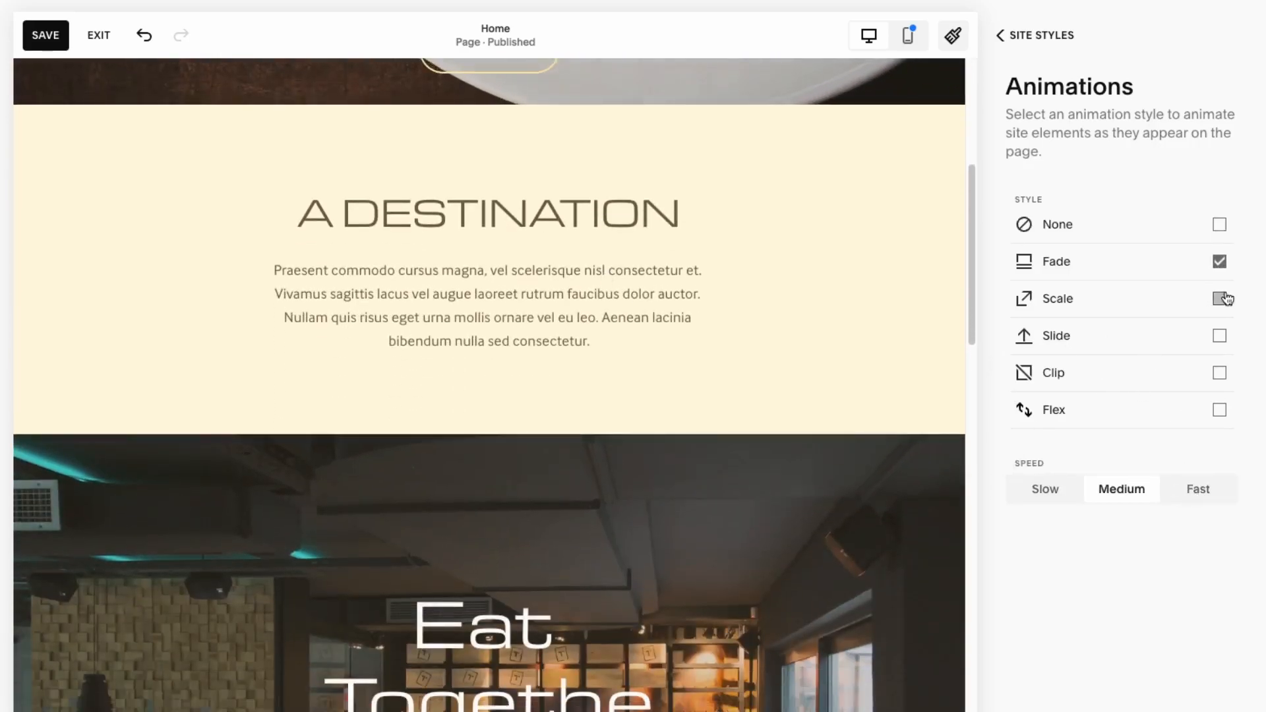
left_click(1222, 298)
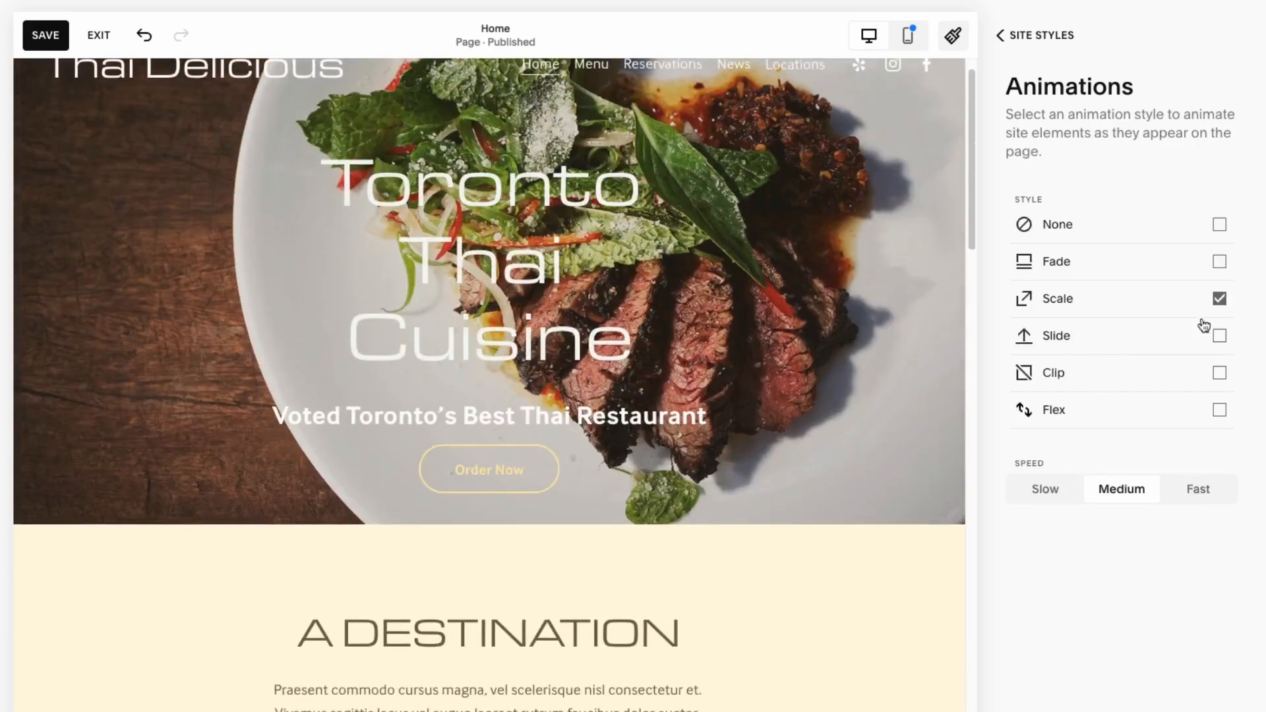
left_click(1227, 335)
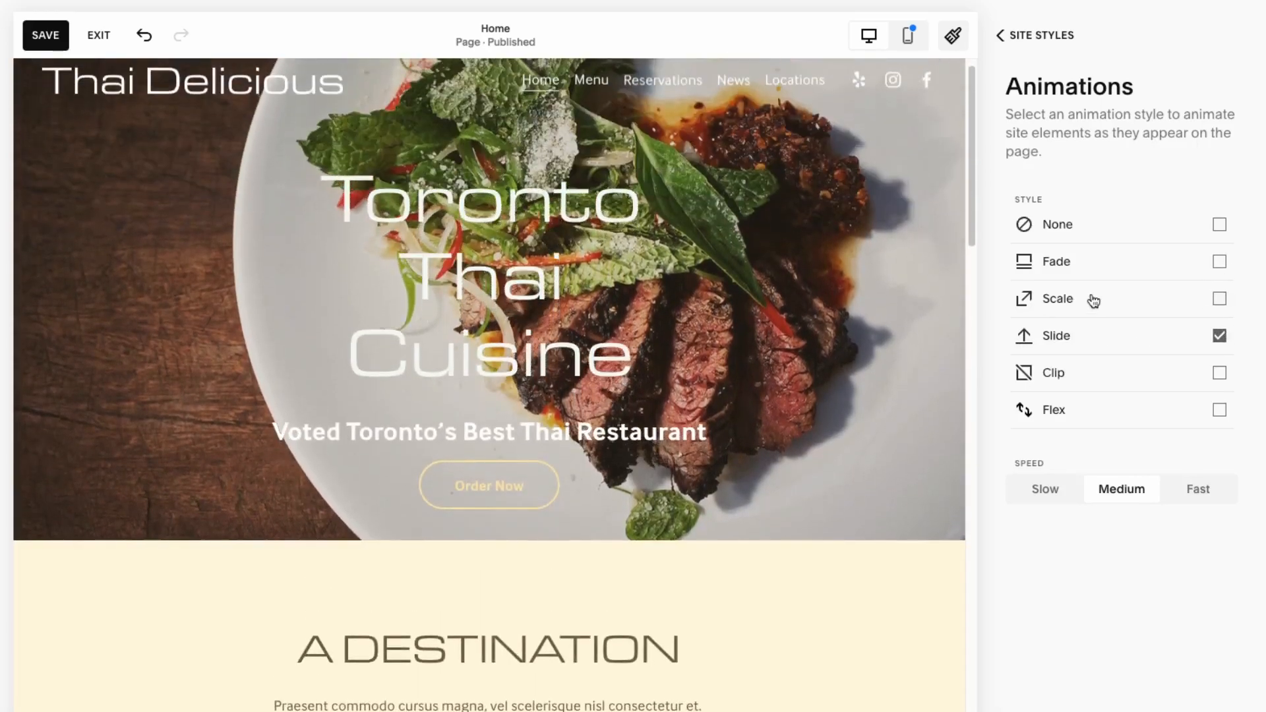
left_click(1219, 261)
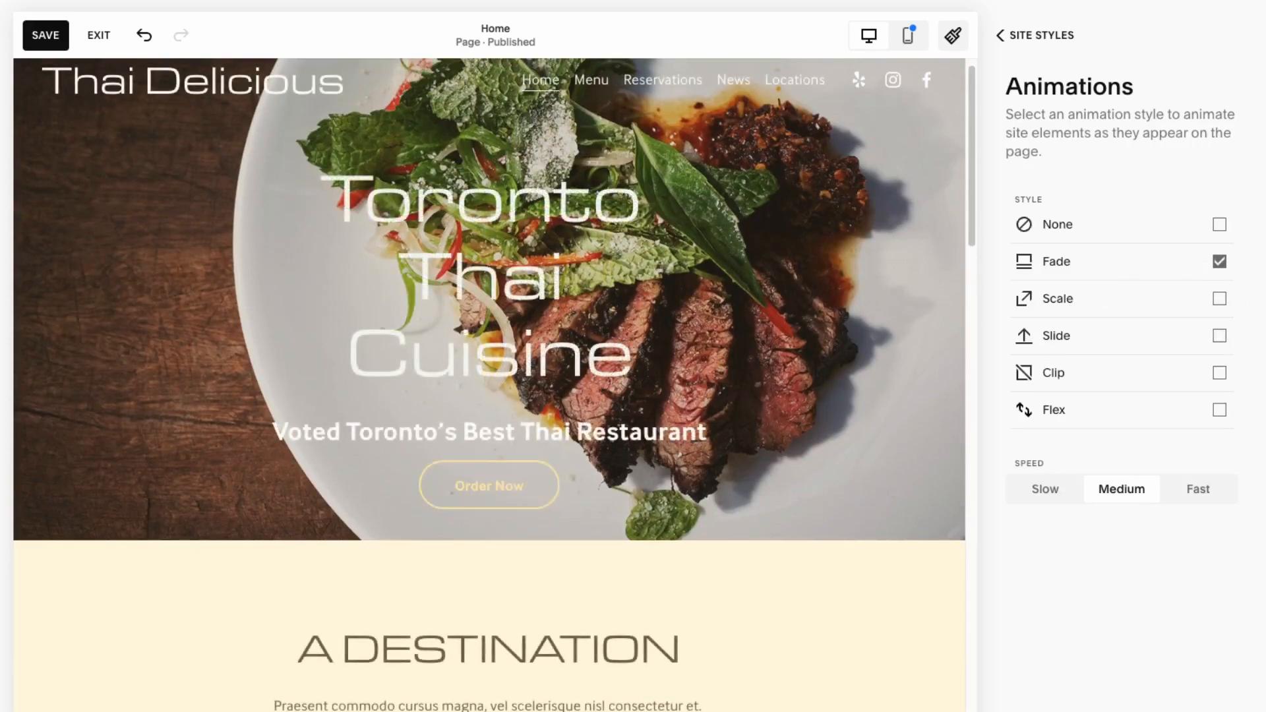
left_click(1219, 373)
left_click(1222, 335)
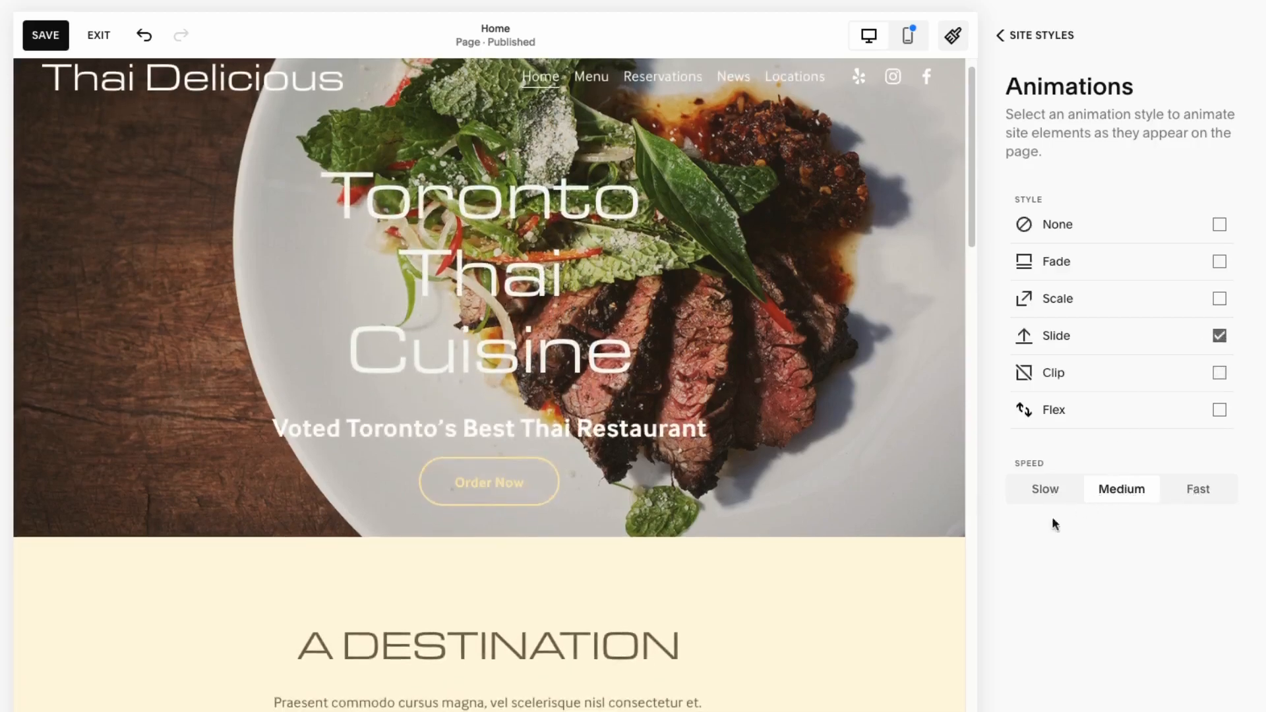
Step: Set the site's maximum page width to 1601px and try adjusting the site margin in the spacing styles
left_click(1032, 39)
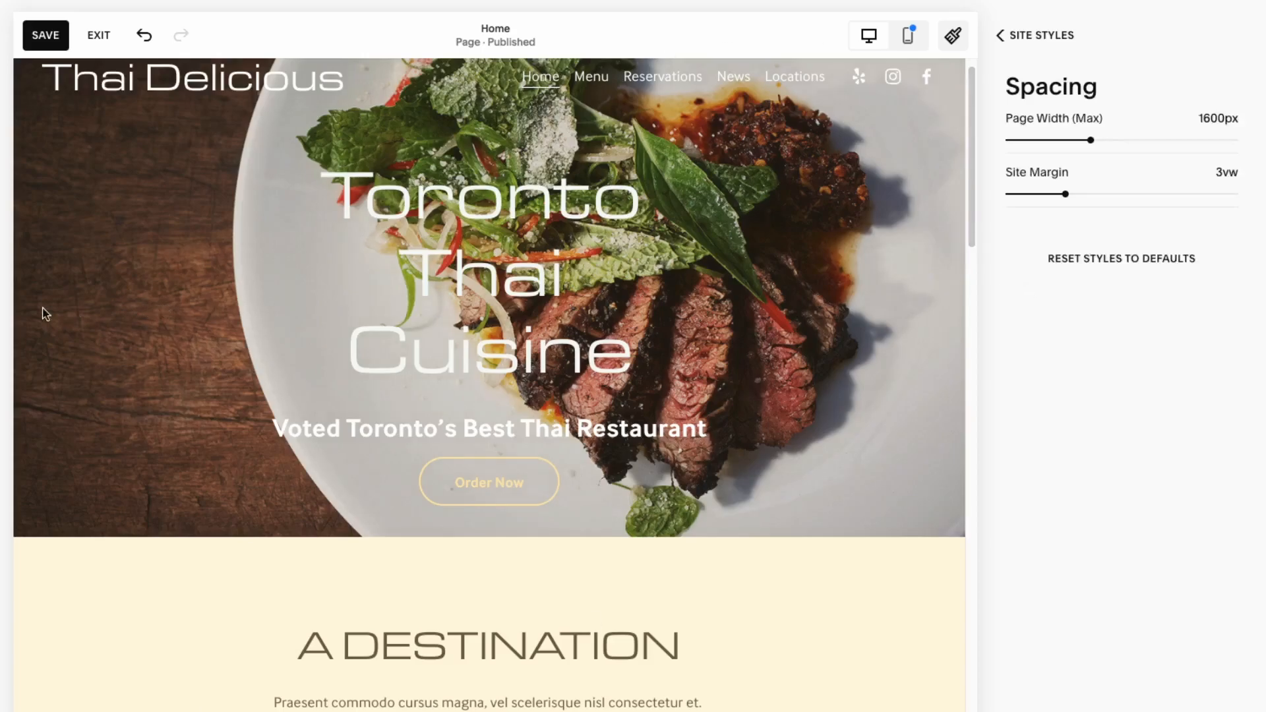
mouse_move(1089, 141)
left_mouse_down()
mouse_move(1068, 140)
mouse_move(1246, 138)
mouse_move(1003, 142)
mouse_move(1091, 140)
left_mouse_up()
mouse_move(1065, 194)
left_mouse_down()
mouse_move(1027, 194)
mouse_move(1082, 194)
mouse_move(1070, 195)
left_mouse_up()
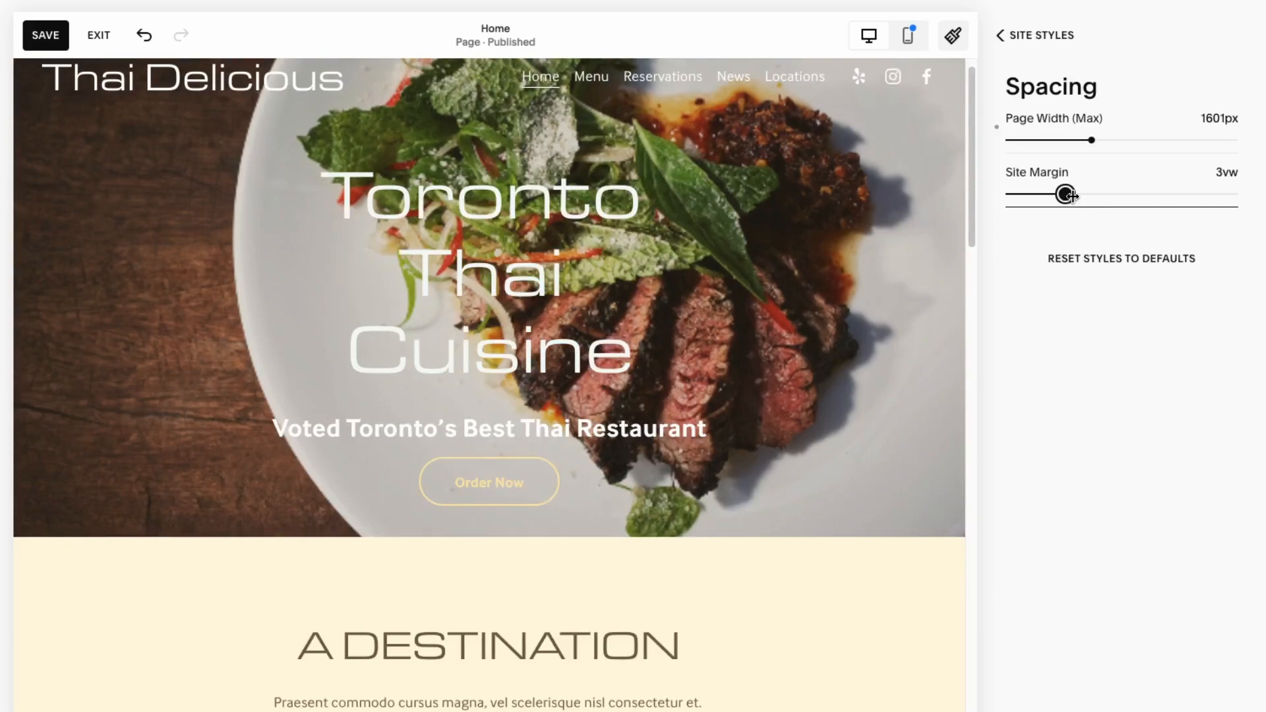
mouse_move(1075, 196)
left_mouse_down()
mouse_move(1026, 195)
mouse_move(1063, 196)
left_mouse_up()
Step: Try the Square and rounded shapes for the primary button, set it to the unfilled Petal shape and apply the style to all buttons
left_click(1007, 45)
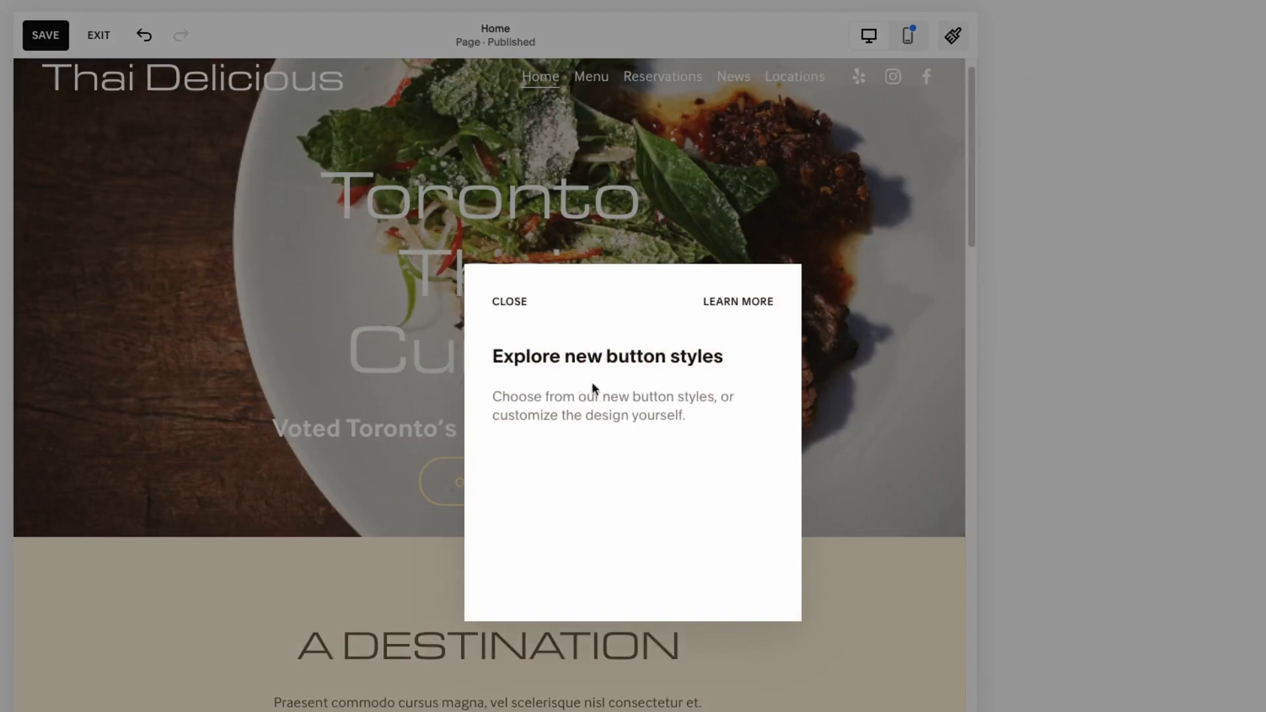
left_click(508, 304)
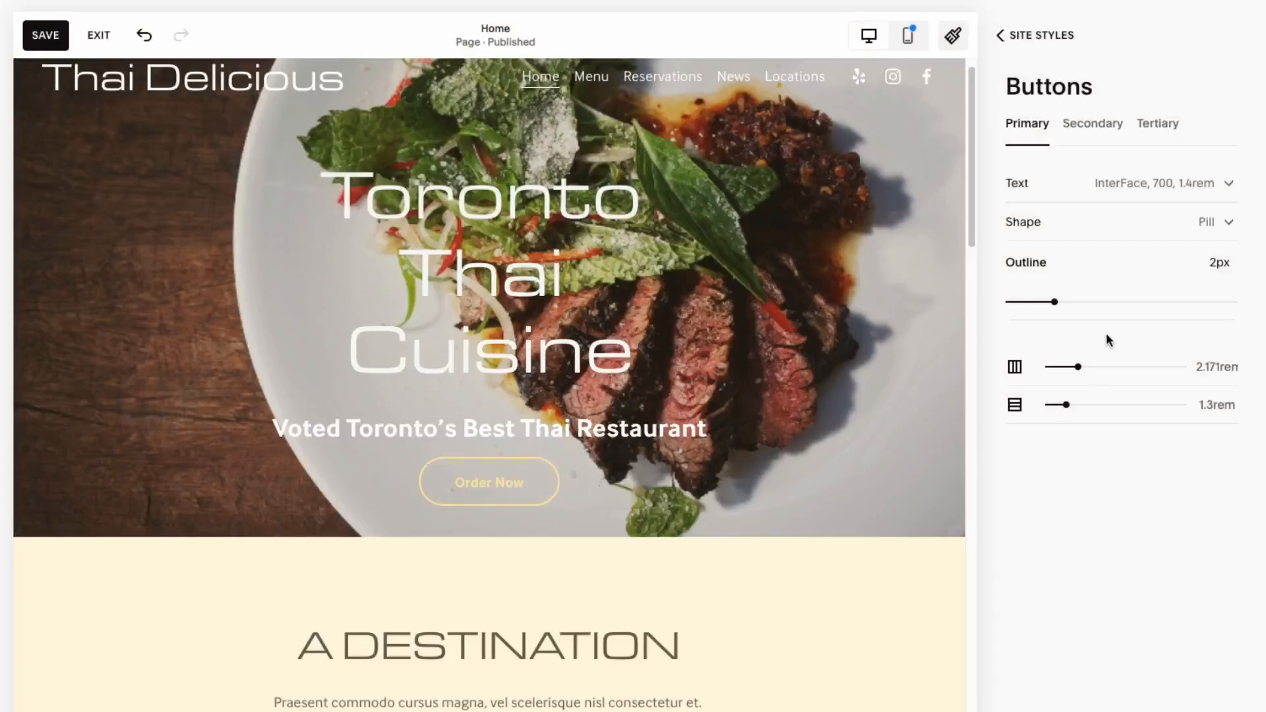
left_click(1135, 229)
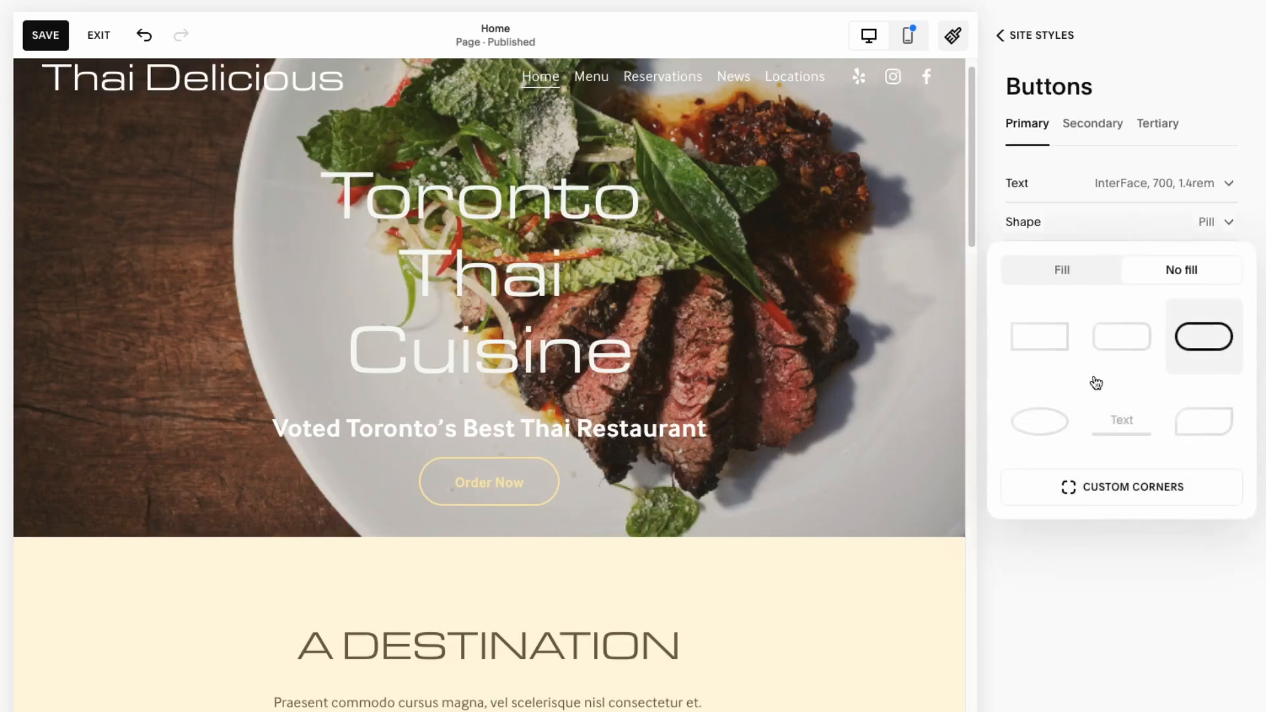
left_click(1048, 350)
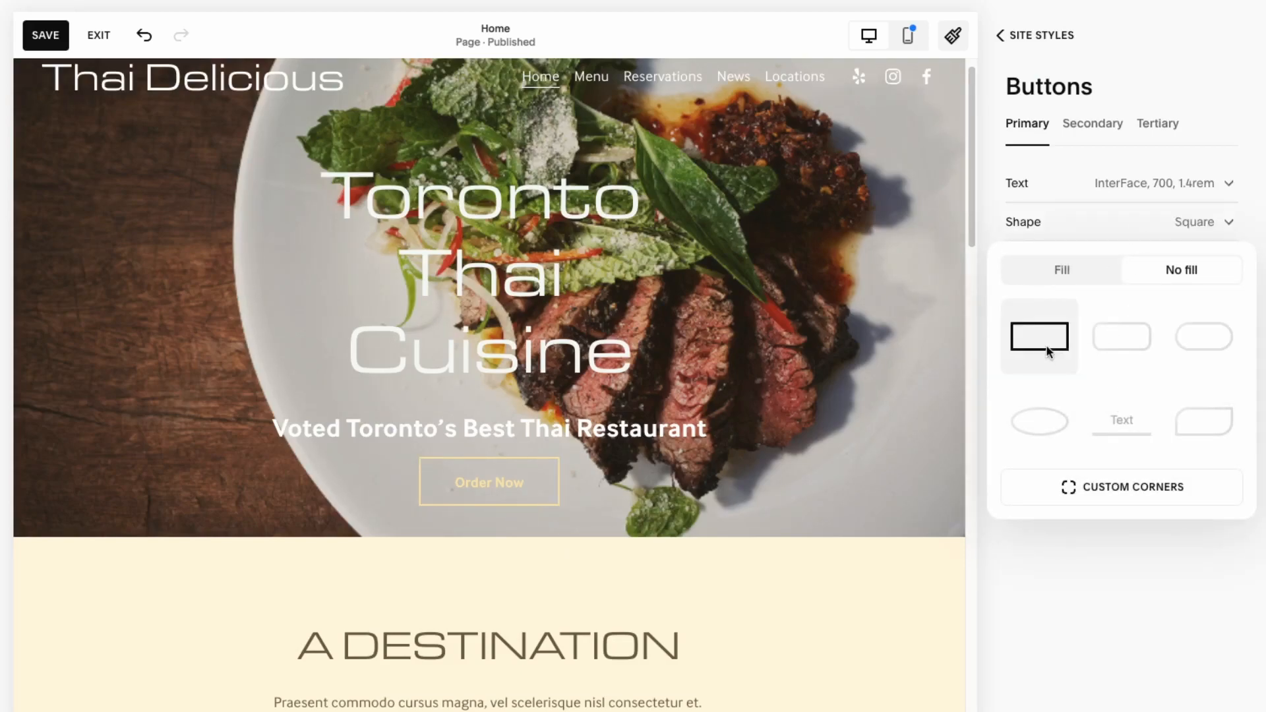
left_click(1149, 356)
left_click(1216, 434)
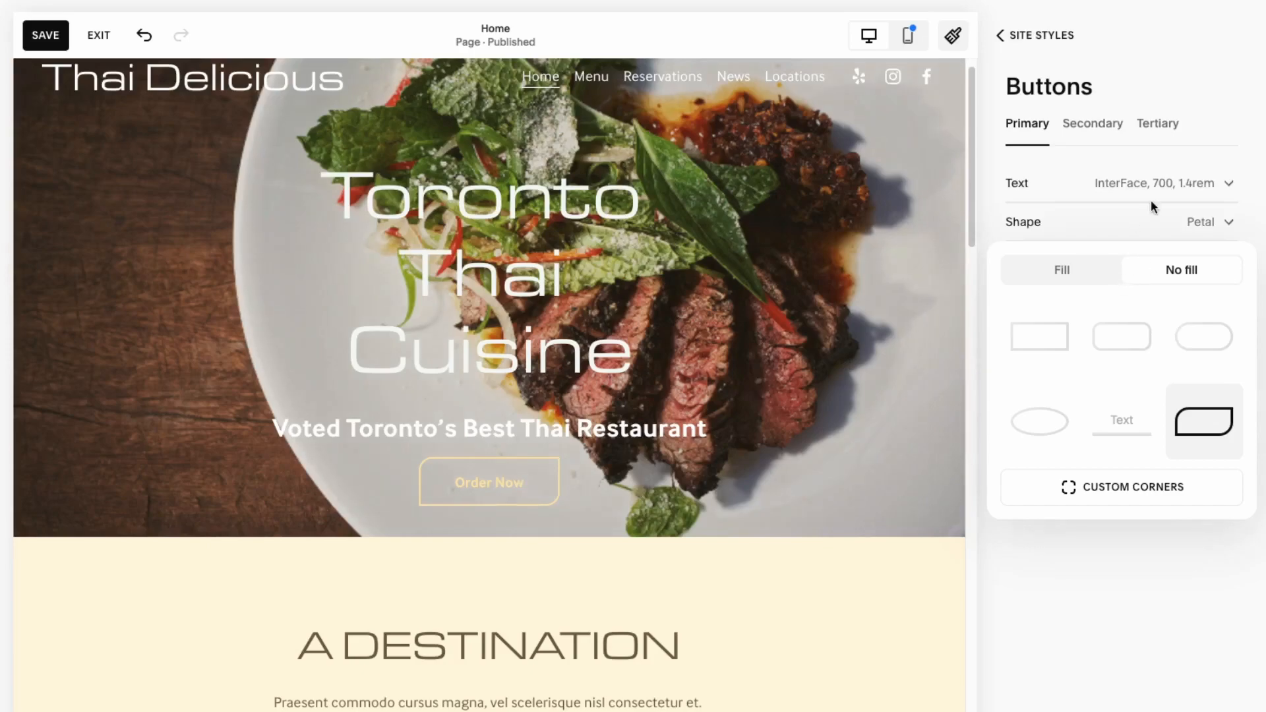
left_click(1221, 212)
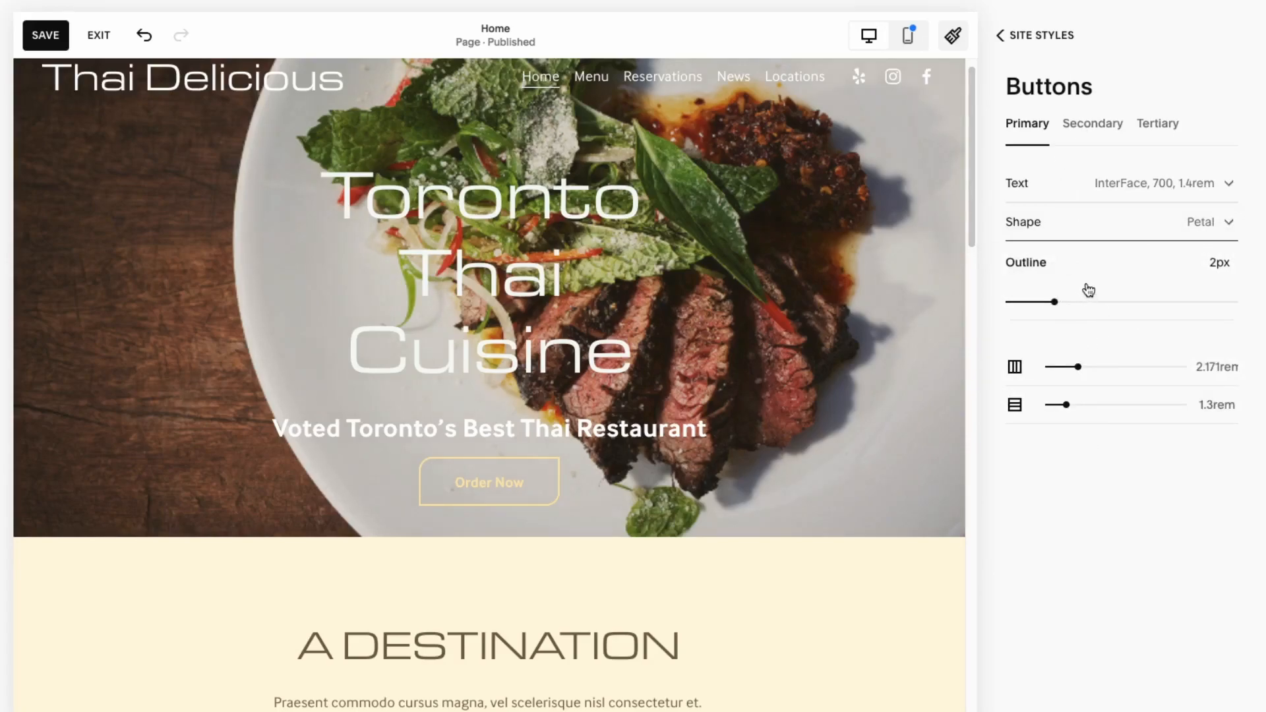
left_click(1121, 709)
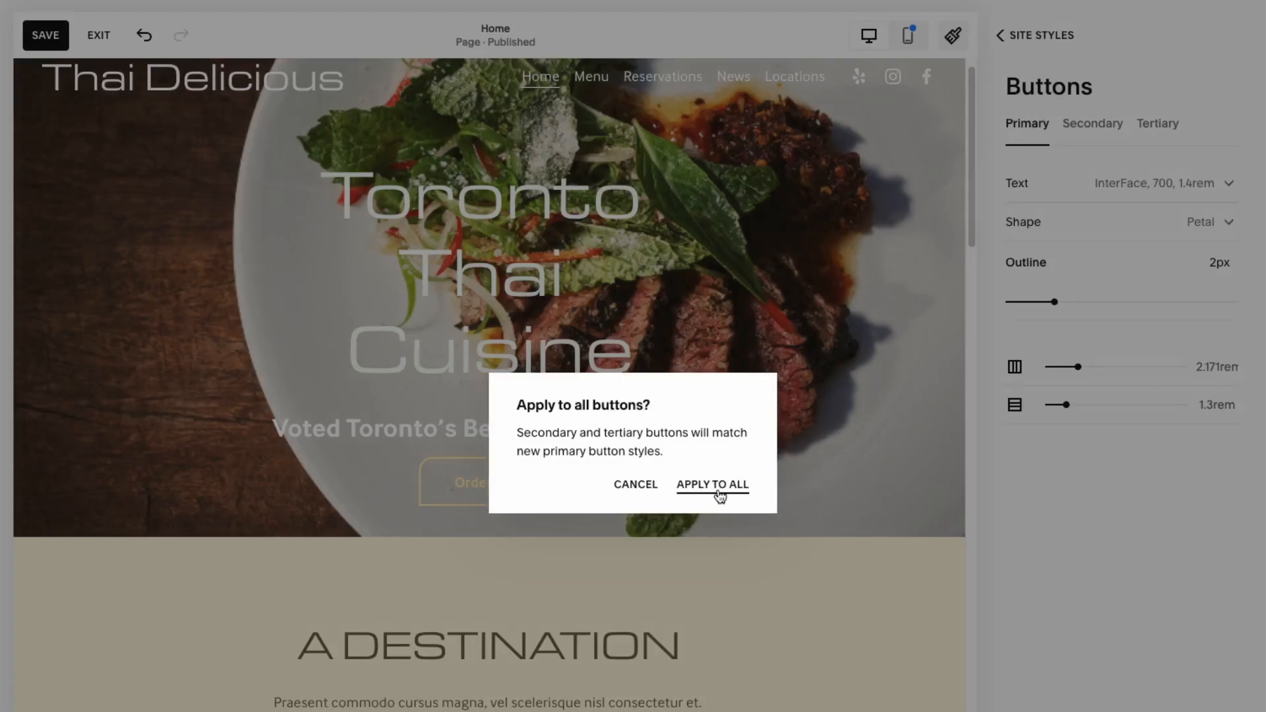
left_click(719, 496)
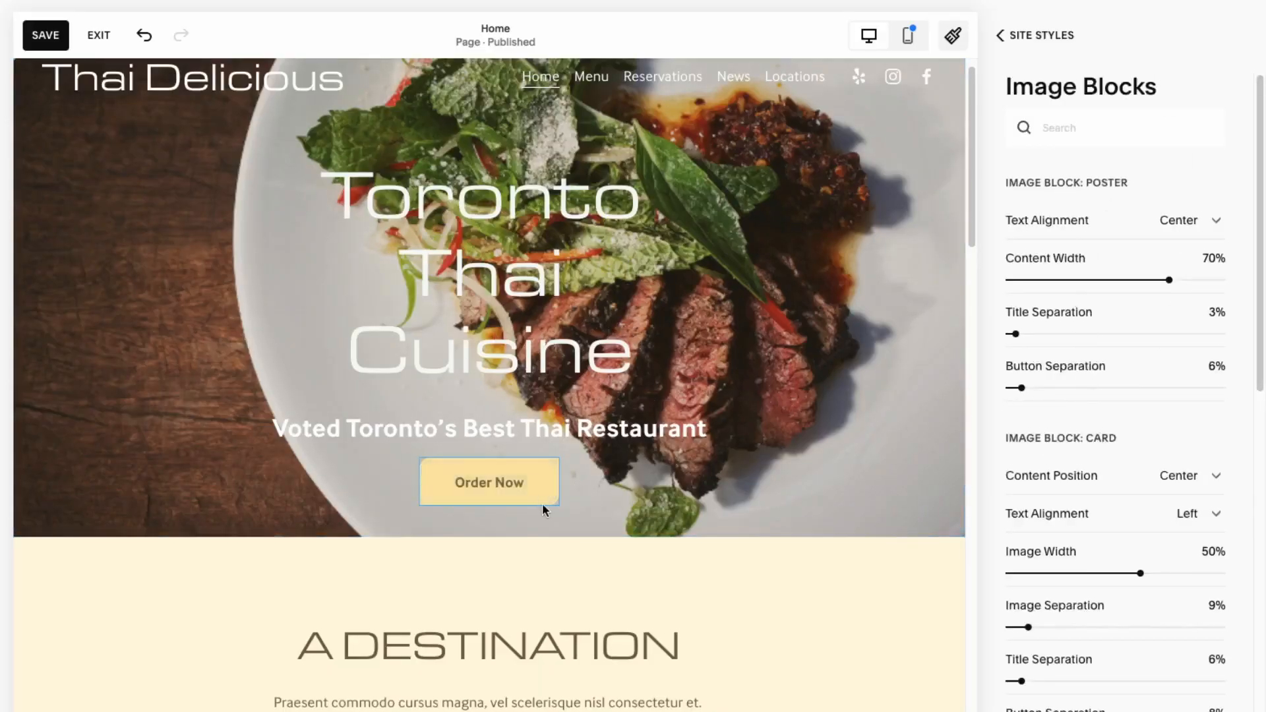
Step: Review the buttons down the home page, look over the image block style options and close the site styles
scroll(542, 503, "down", 10)
scroll(542, 504, "down", 5)
scroll(542, 504, "up", 6)
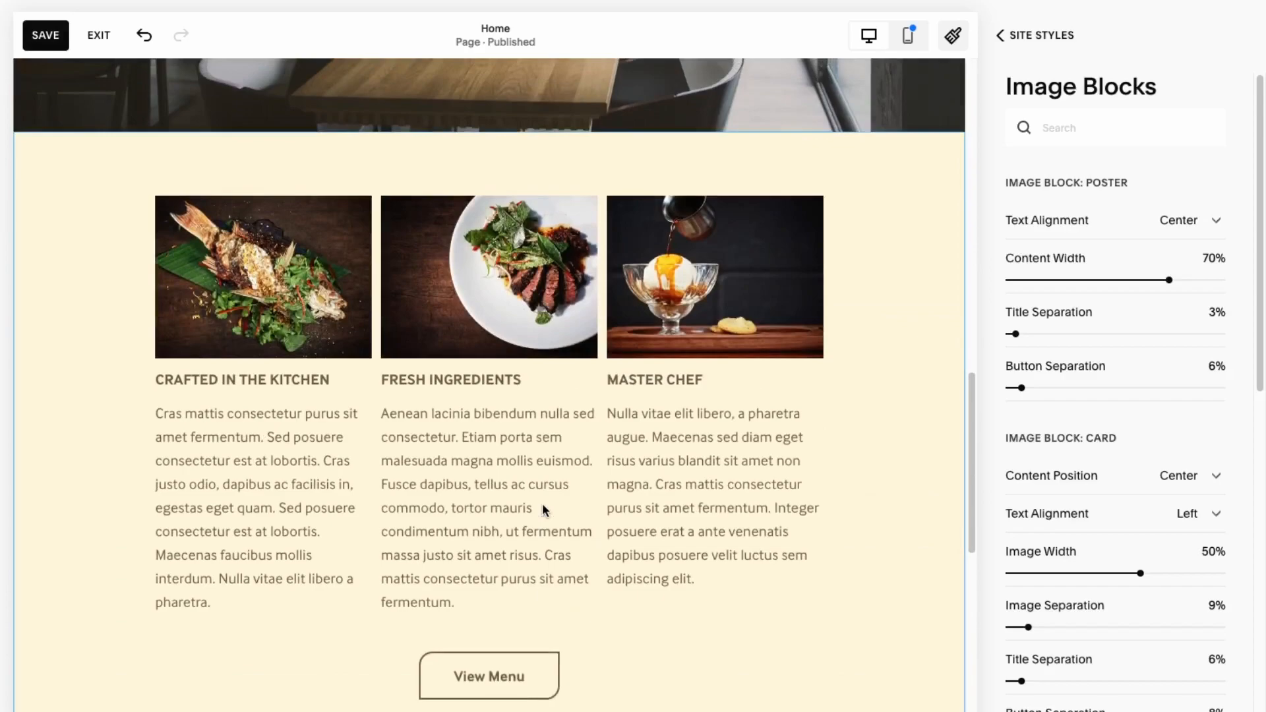
scroll(1077, 633, "down", 4)
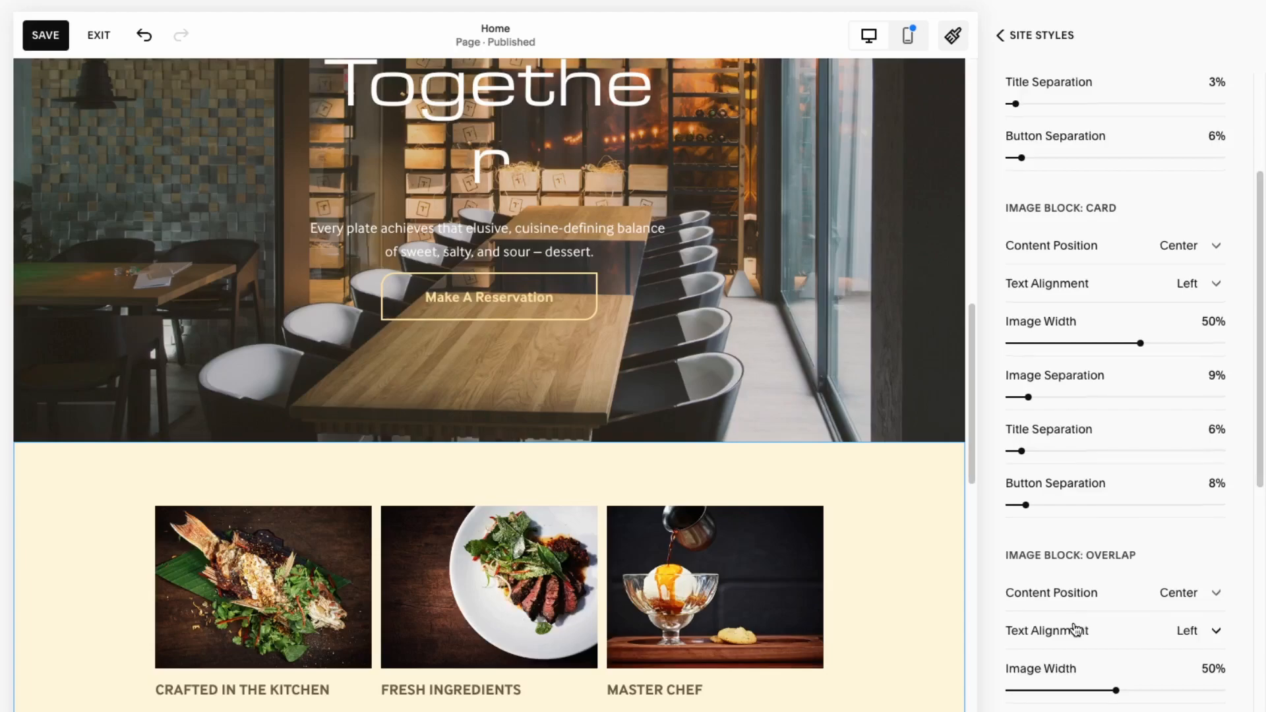
scroll(1076, 629, "down", 3)
scroll(1077, 626, "down", 4)
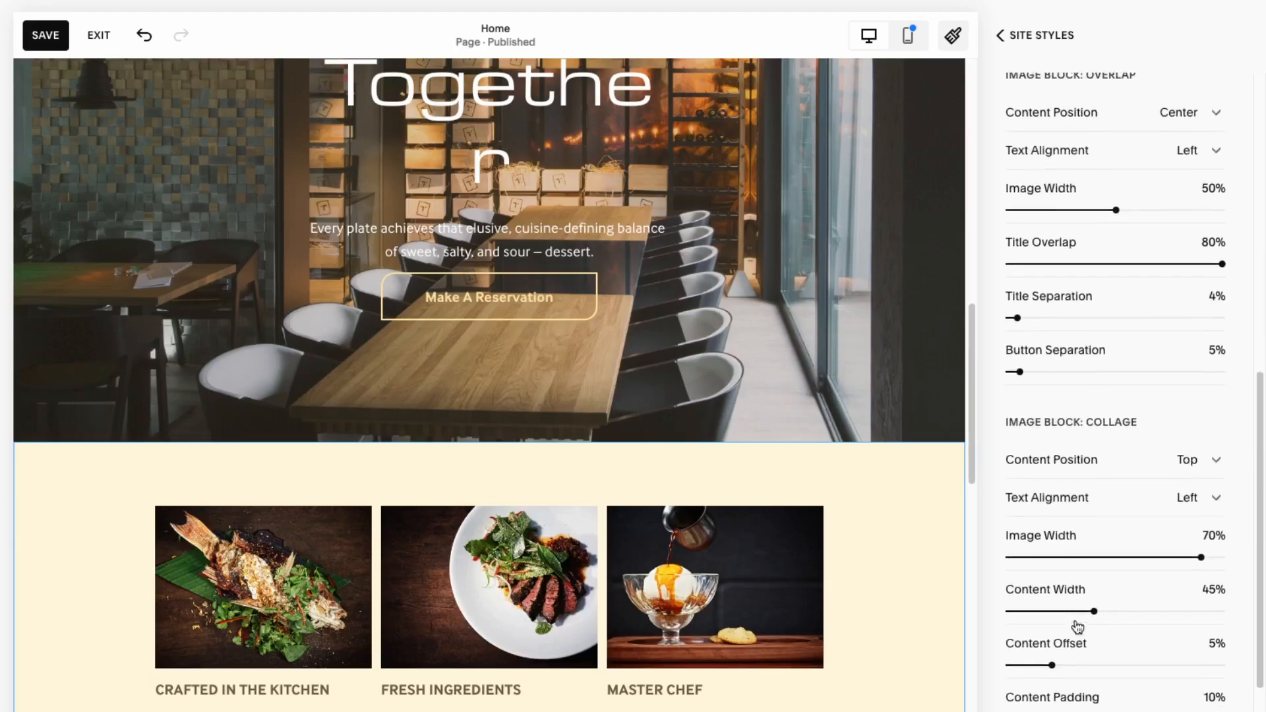
scroll(1029, 461, "up", 10)
left_click(1002, 36)
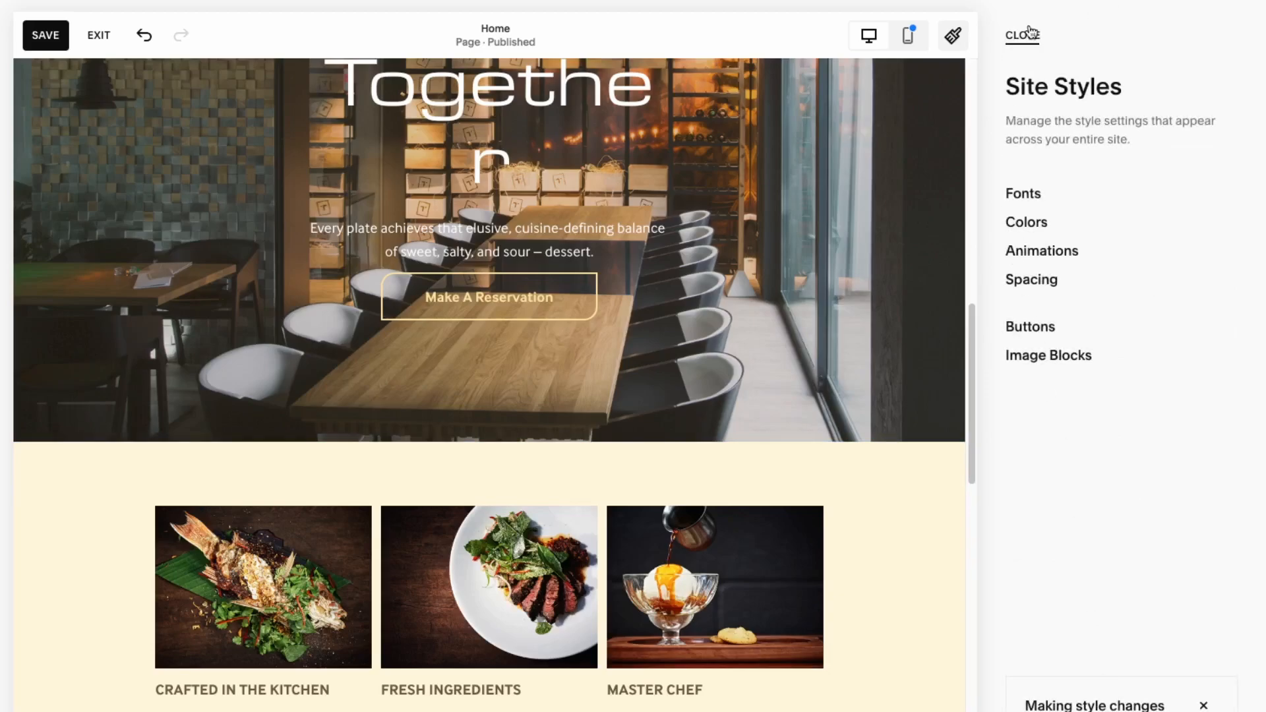
left_click(1023, 36)
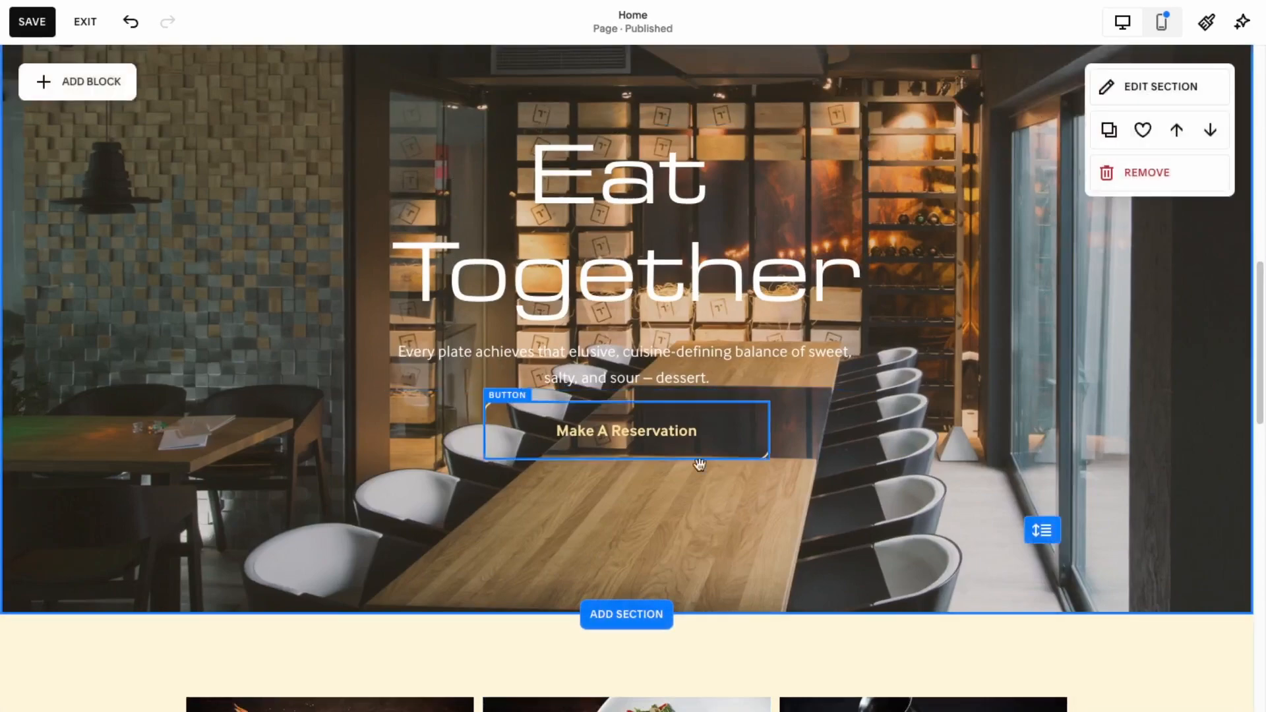
Step: In the mobile view, center the Order Now button below the banner's tagline
left_click(1162, 24)
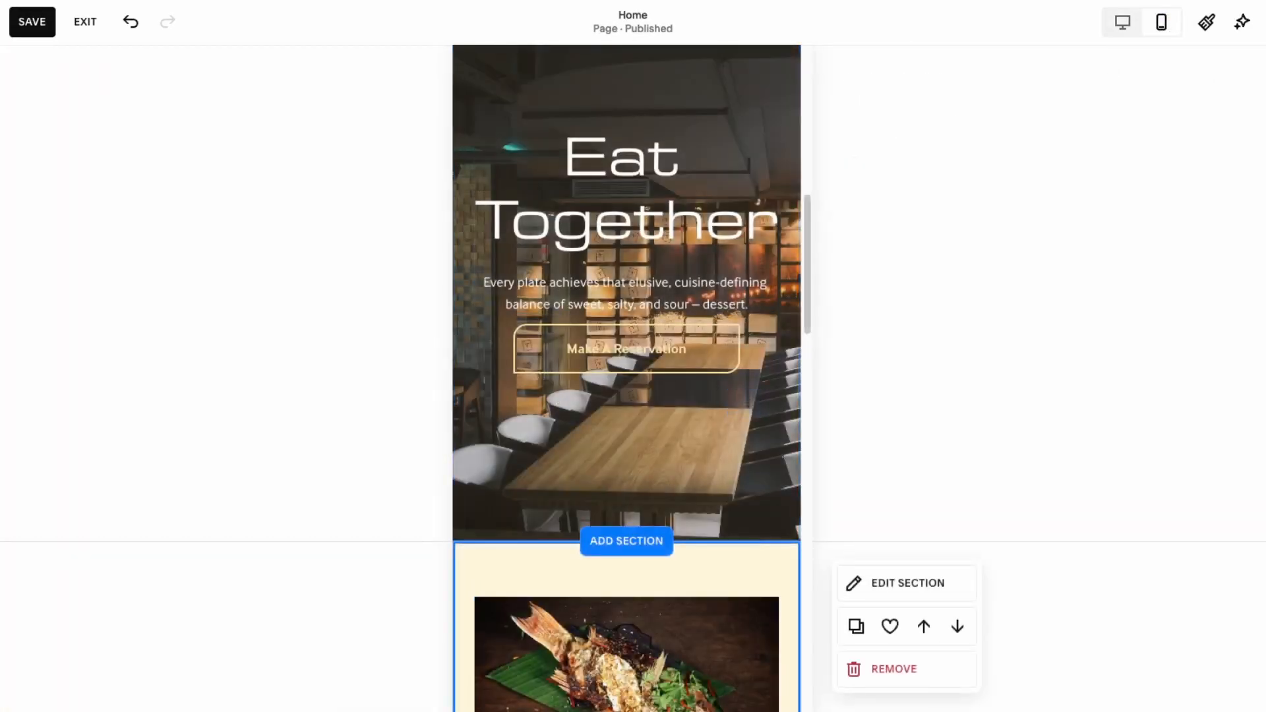
scroll(642, 548, "up", 2)
scroll(642, 548, "up", 5)
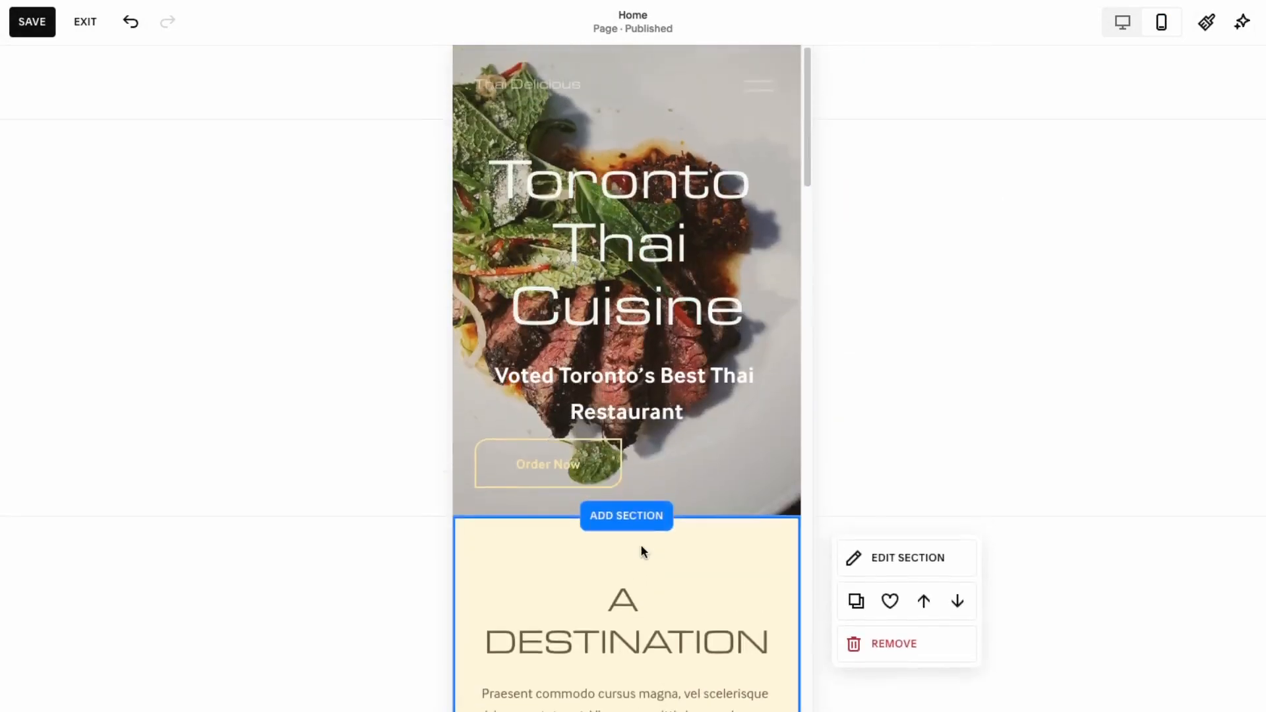
left_click(605, 478)
left_click(644, 446)
left_click_drag(529, 464, 608, 467)
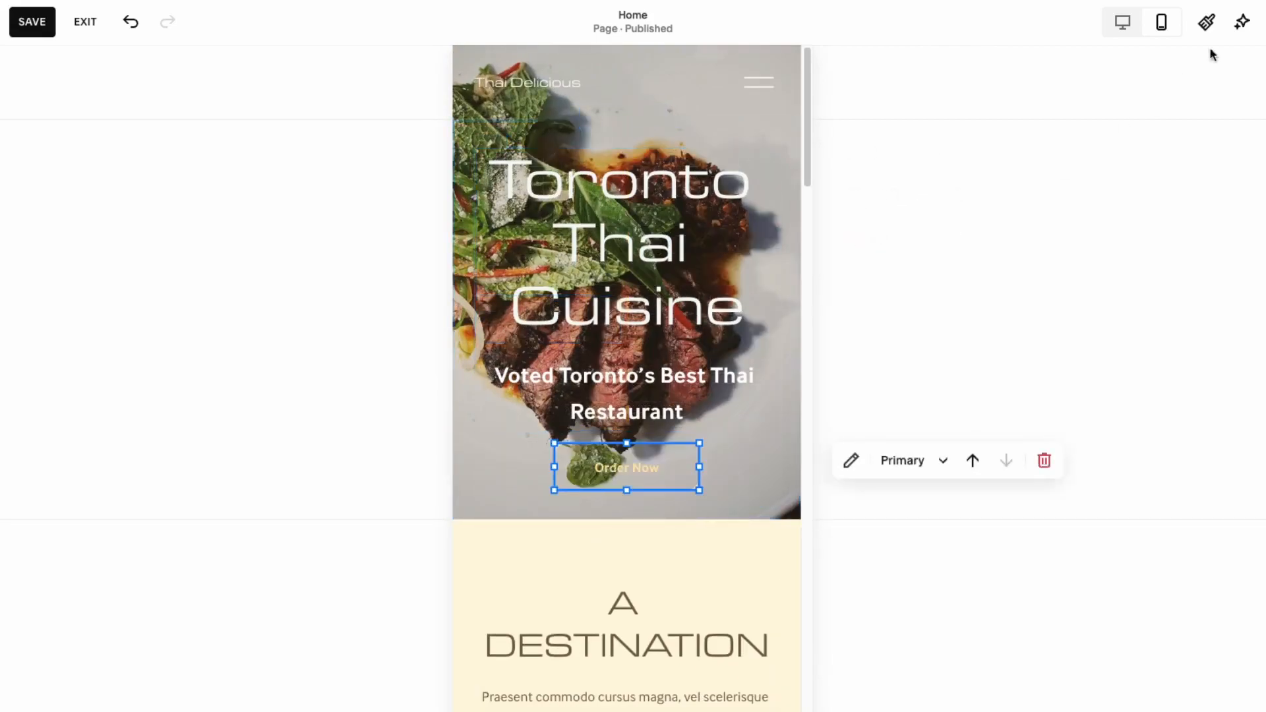
Step: Compare the home page banner in the desktop view with the mobile layout
left_click(1113, 30)
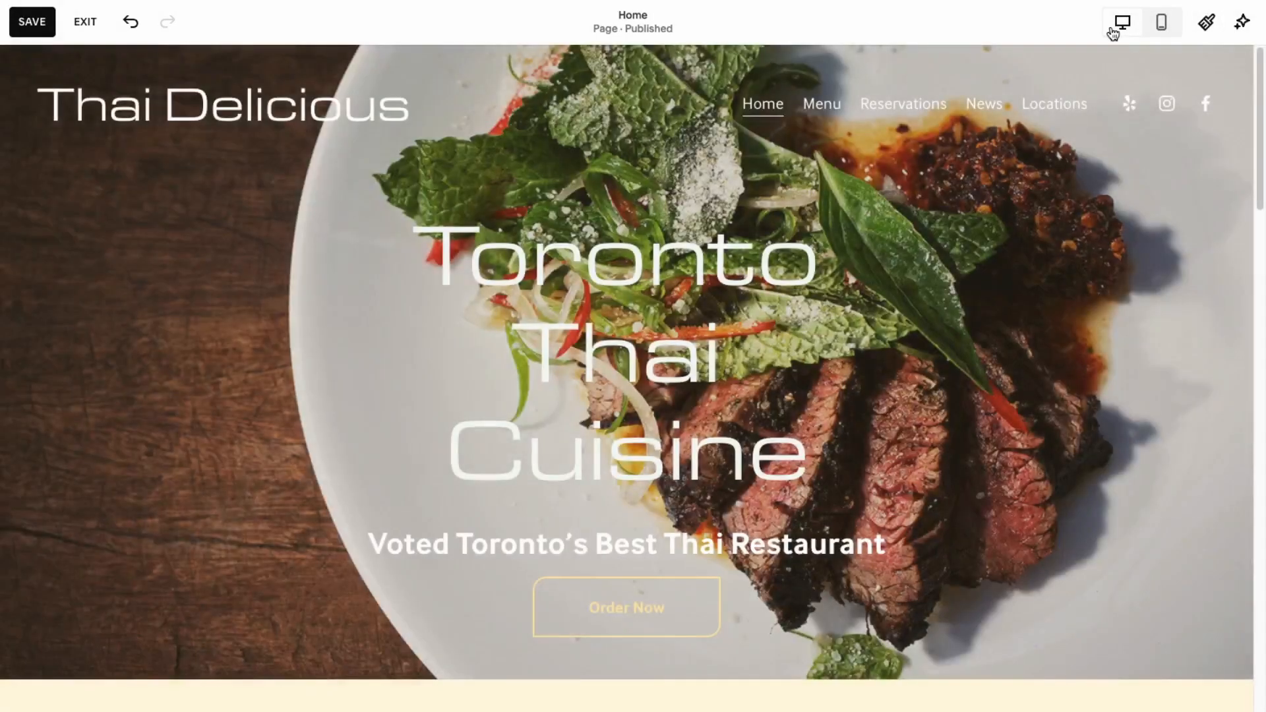
left_click(1164, 23)
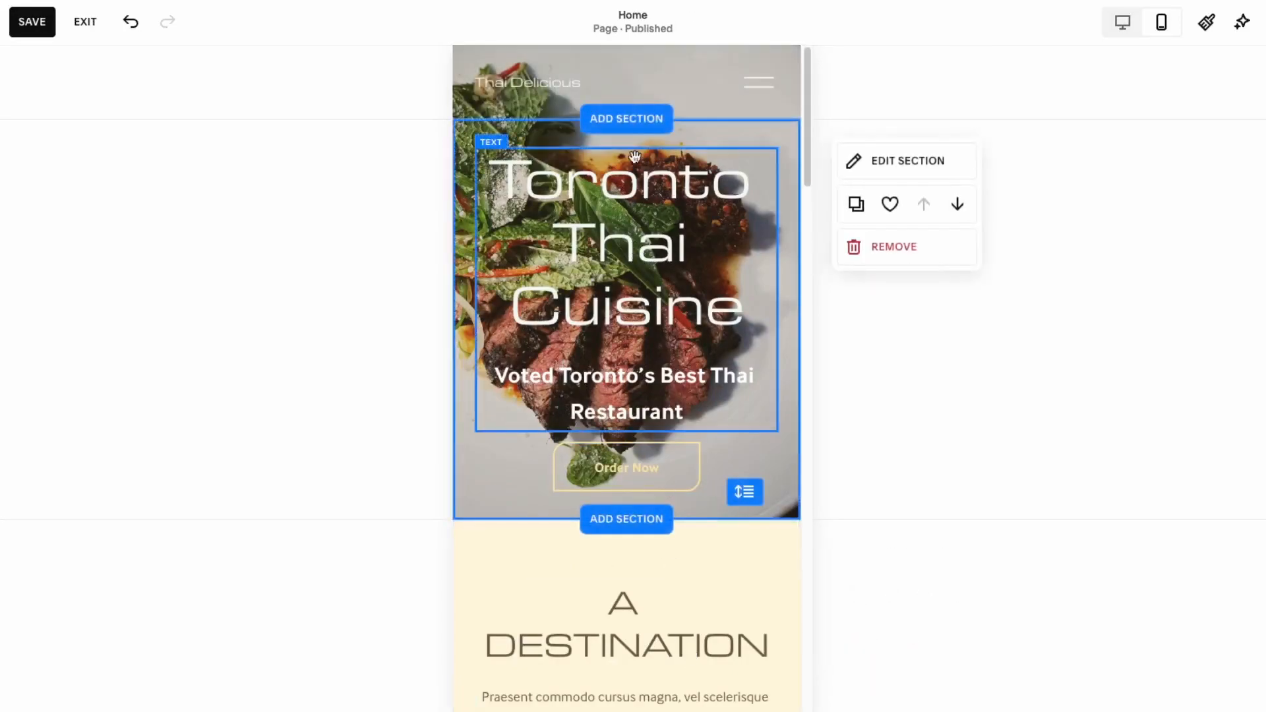
scroll(669, 647, "down", 12)
scroll(668, 640, "up", 12)
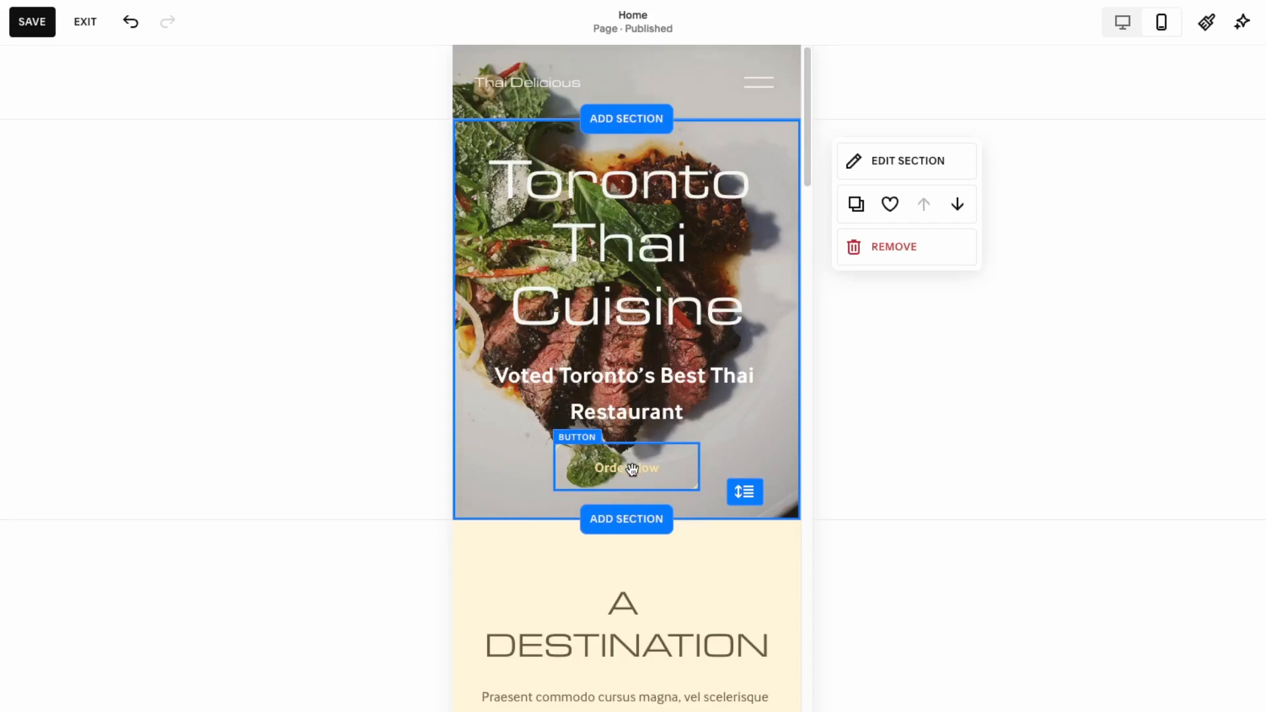
Step: Center-align the FRESH INGREDIENTS heading in the mobile view
scroll(633, 471, "down", 15)
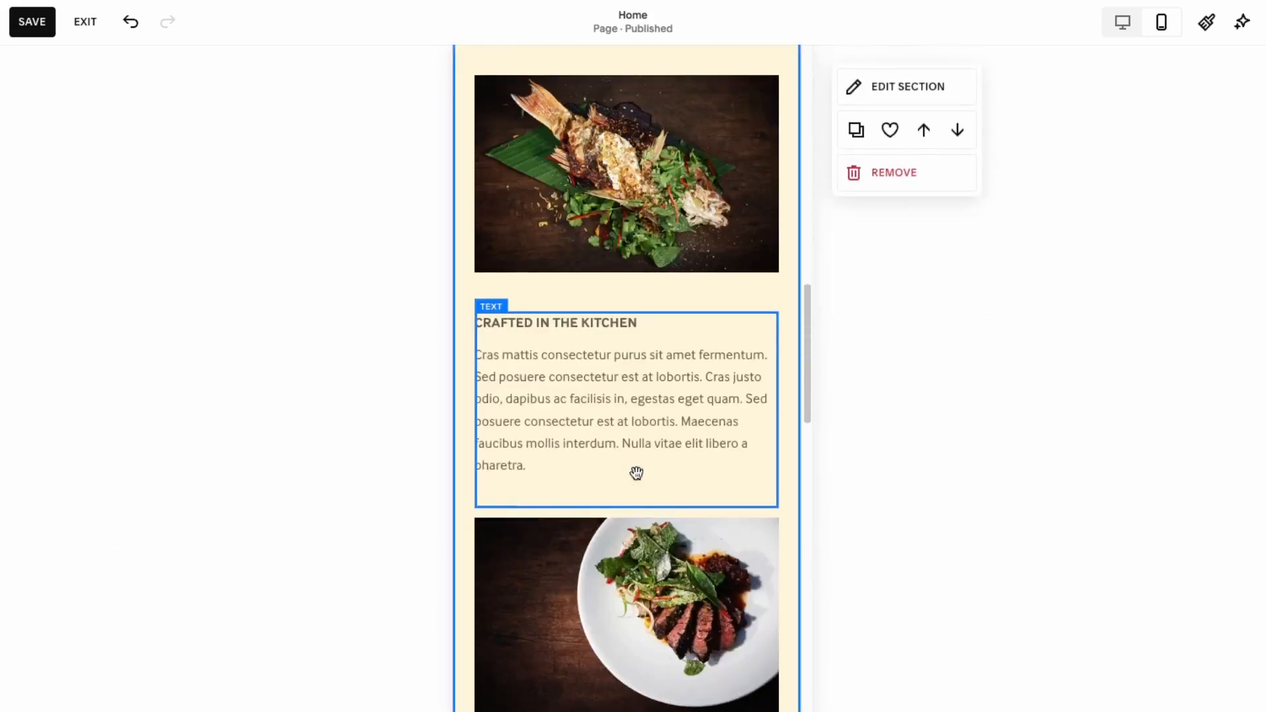
scroll(636, 473, "down", 4)
left_click(592, 586)
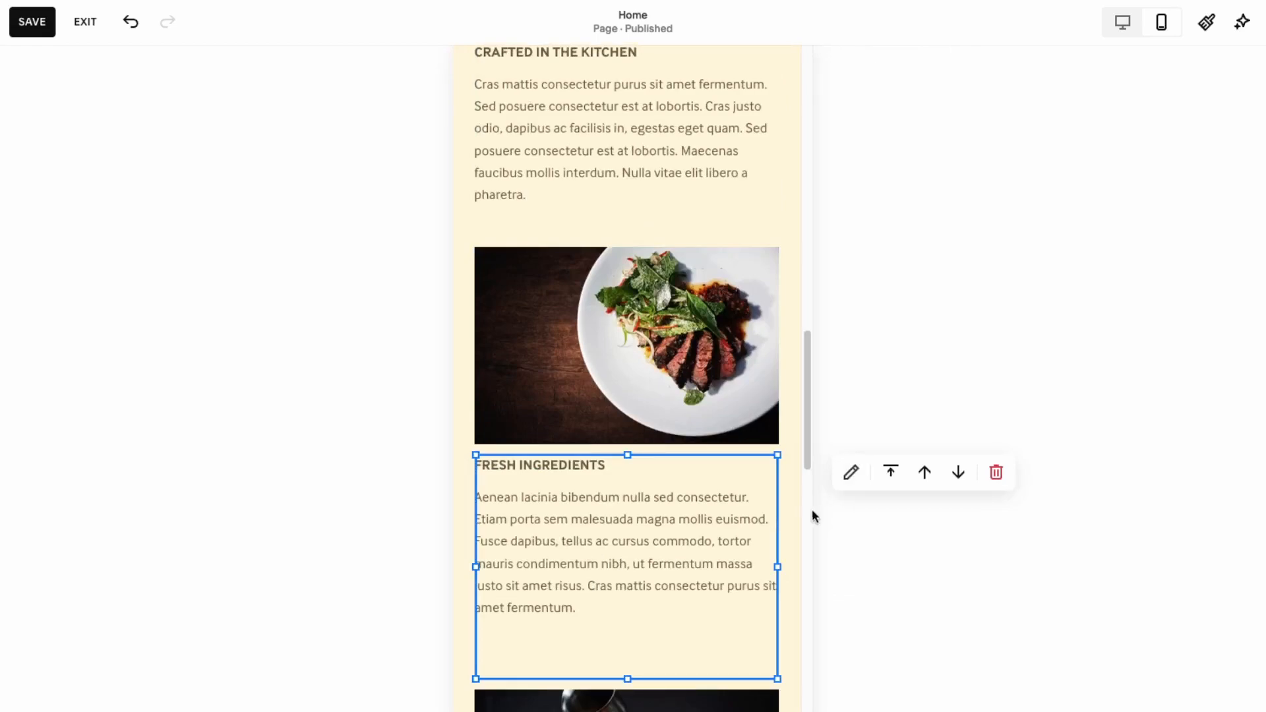
left_click(850, 472)
left_click_drag(587, 98, 657, 97)
left_click(701, 68)
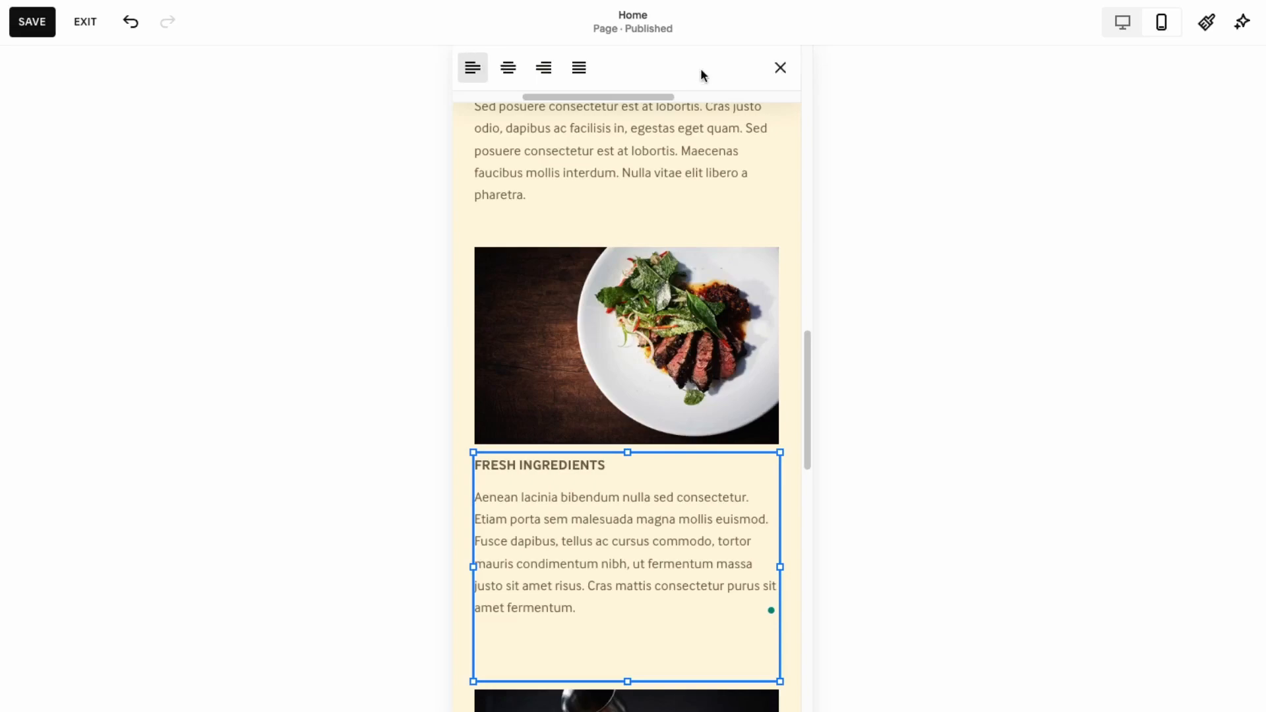
left_click(518, 69)
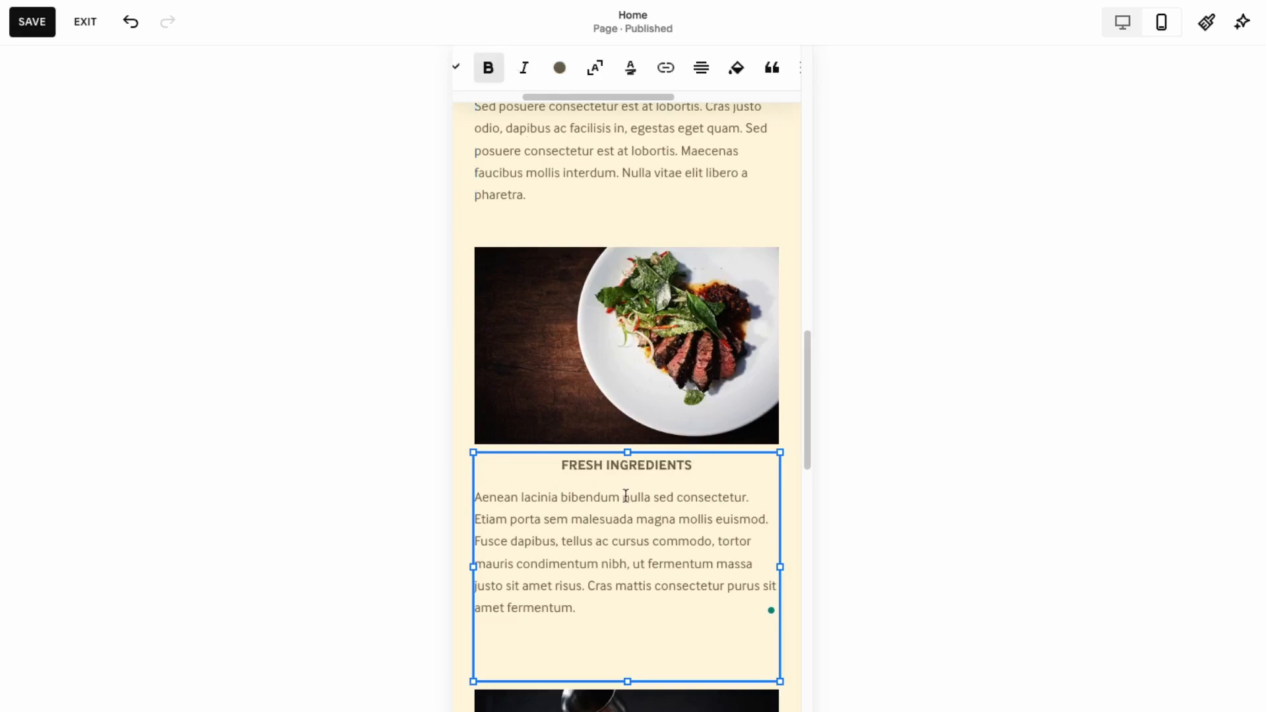
left_click_drag(607, 607, 502, 539)
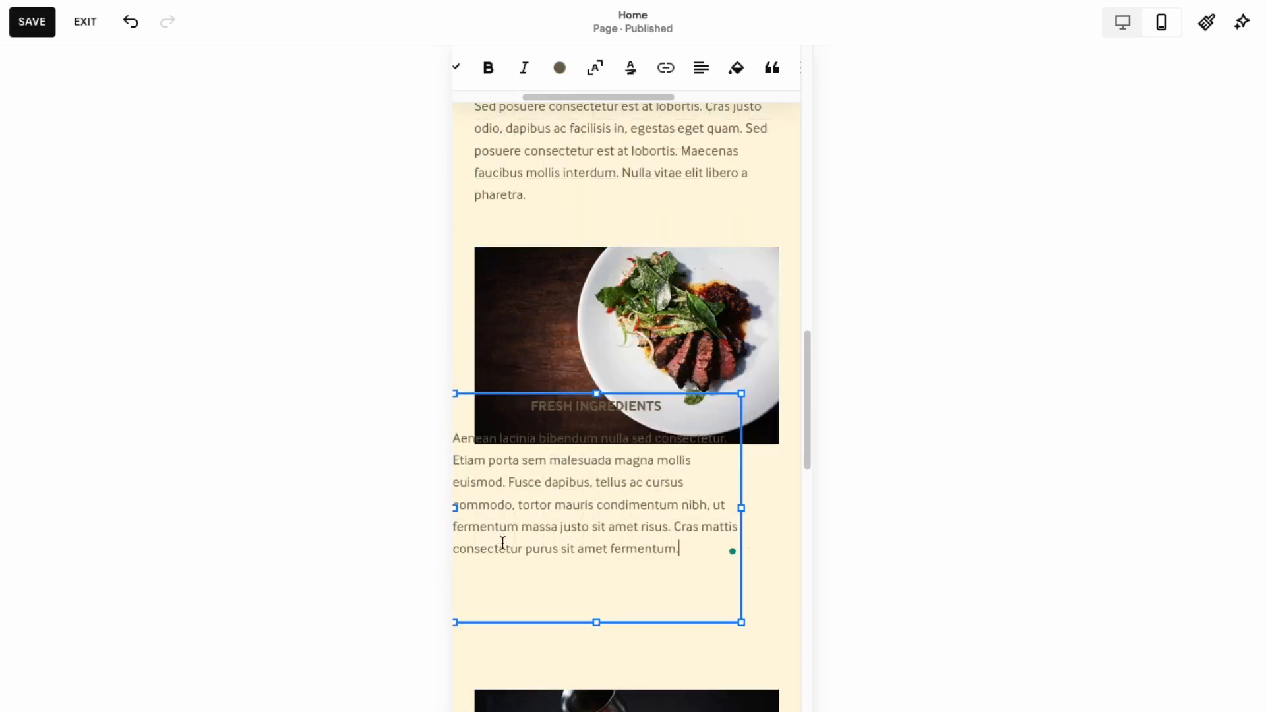
key("ctrl+z")
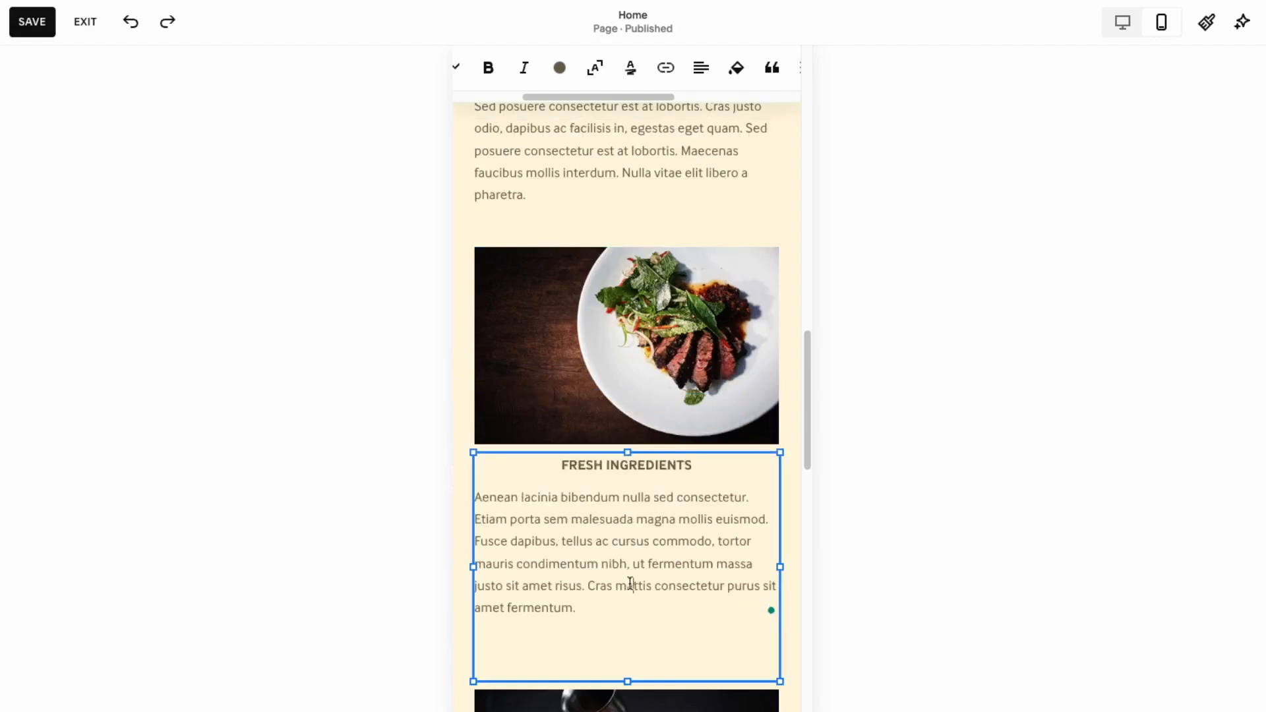
left_click_drag(574, 591, 522, 532)
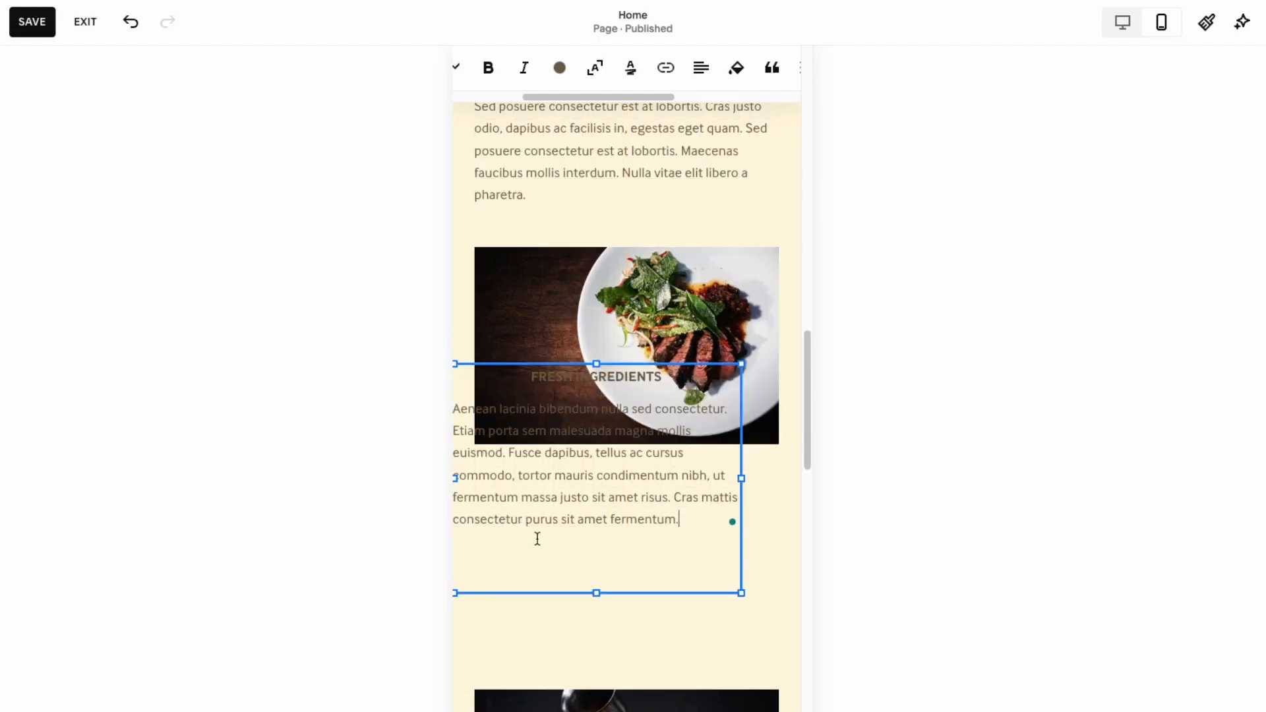
key("ctrl+z")
Step: Center-align the paragraph under the FRESH INGREDIENTS heading and leave the text block
triple_click(591, 574)
left_click(700, 67)
left_click(506, 67)
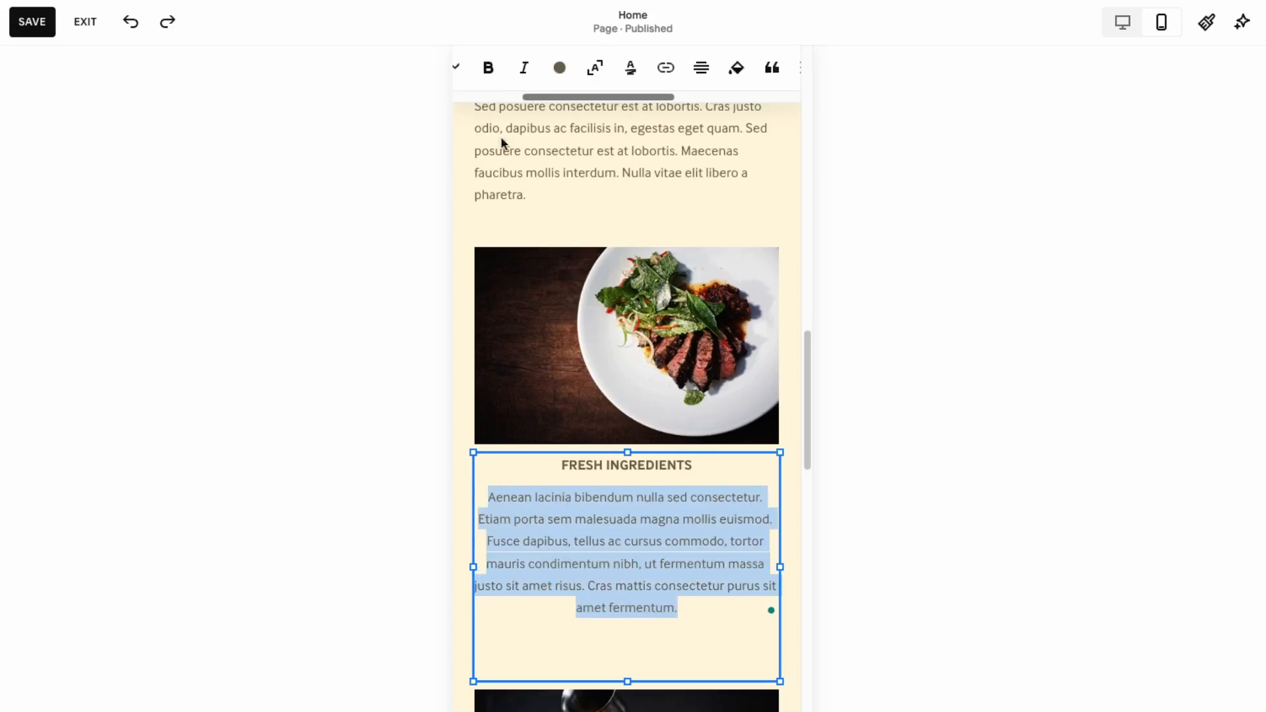
left_click(1055, 539)
Step: Center the View Menu button below the MASTER CHEF text in the mobile view
scroll(705, 544, "down", 7)
left_click_drag(593, 551, 629, 551)
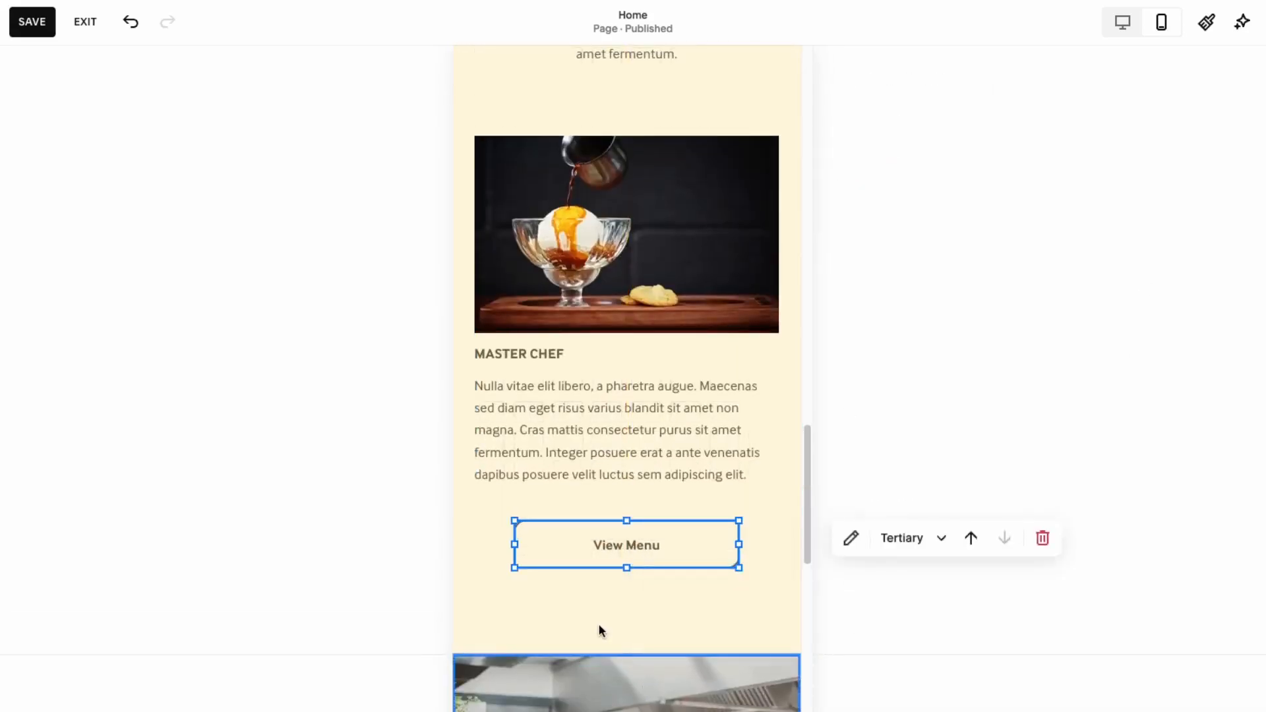
Step: Review the rest of the mobile home page down to the footer and check the whole page in the desktop view
scroll(600, 627, "down", 20)
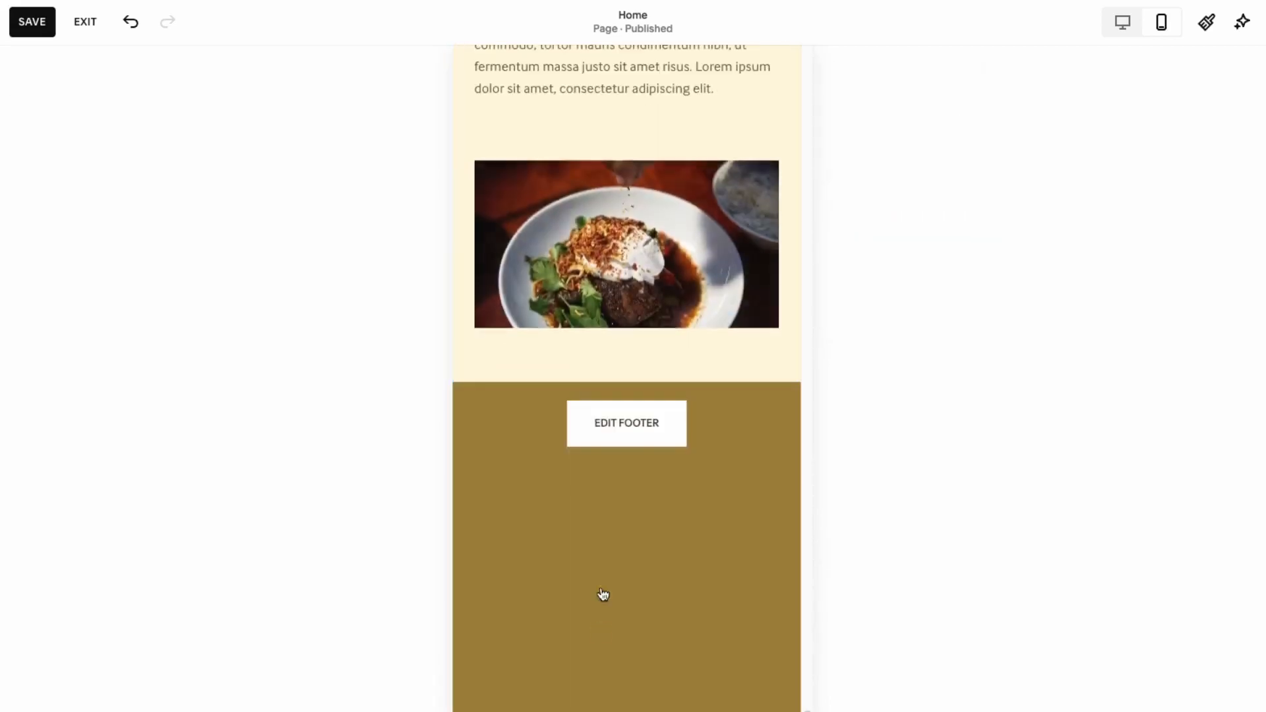
scroll(599, 478, "down", 3)
scroll(598, 478, "up", 2)
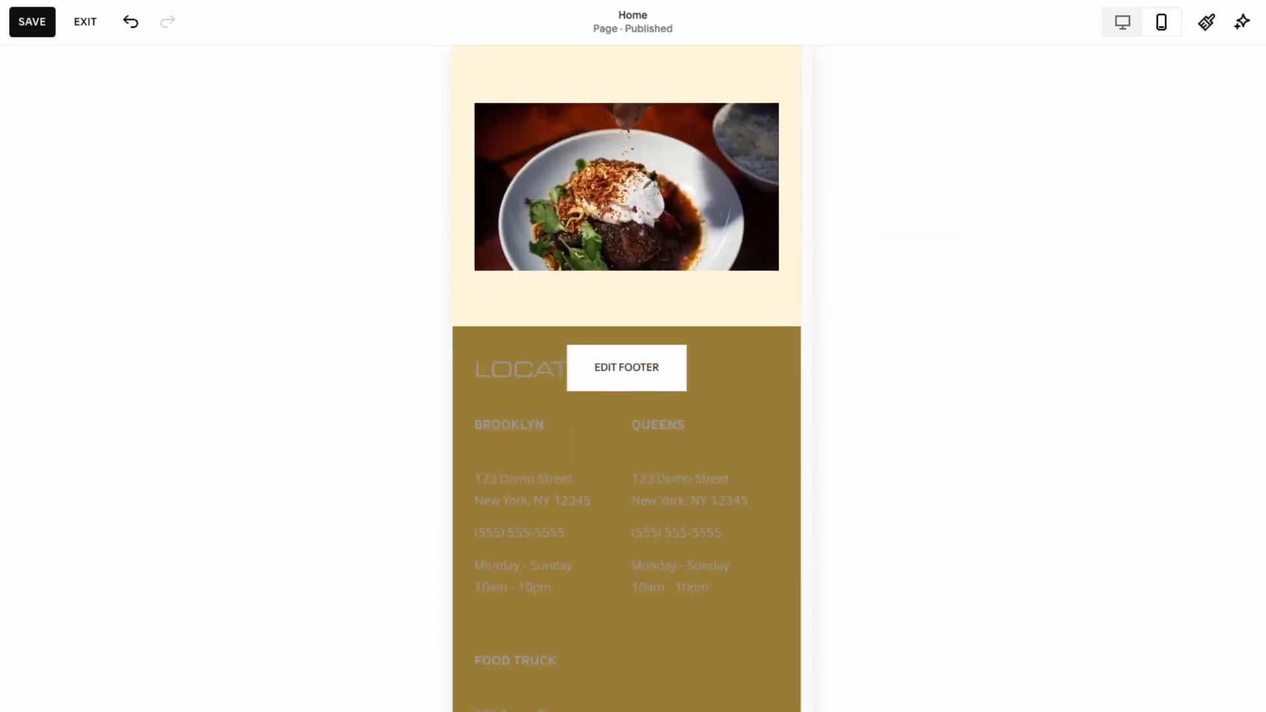
scroll(616, 678, "up", 20)
scroll(615, 673, "down", 10)
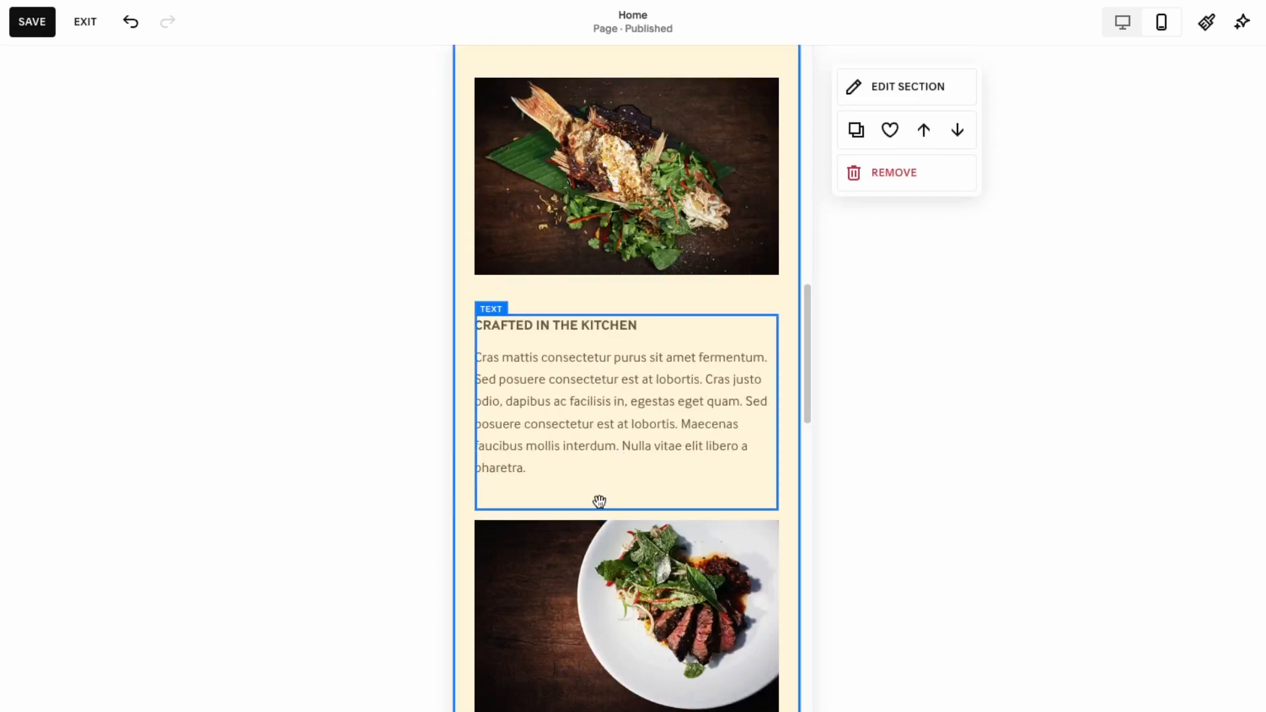
scroll(552, 376, "up", 15)
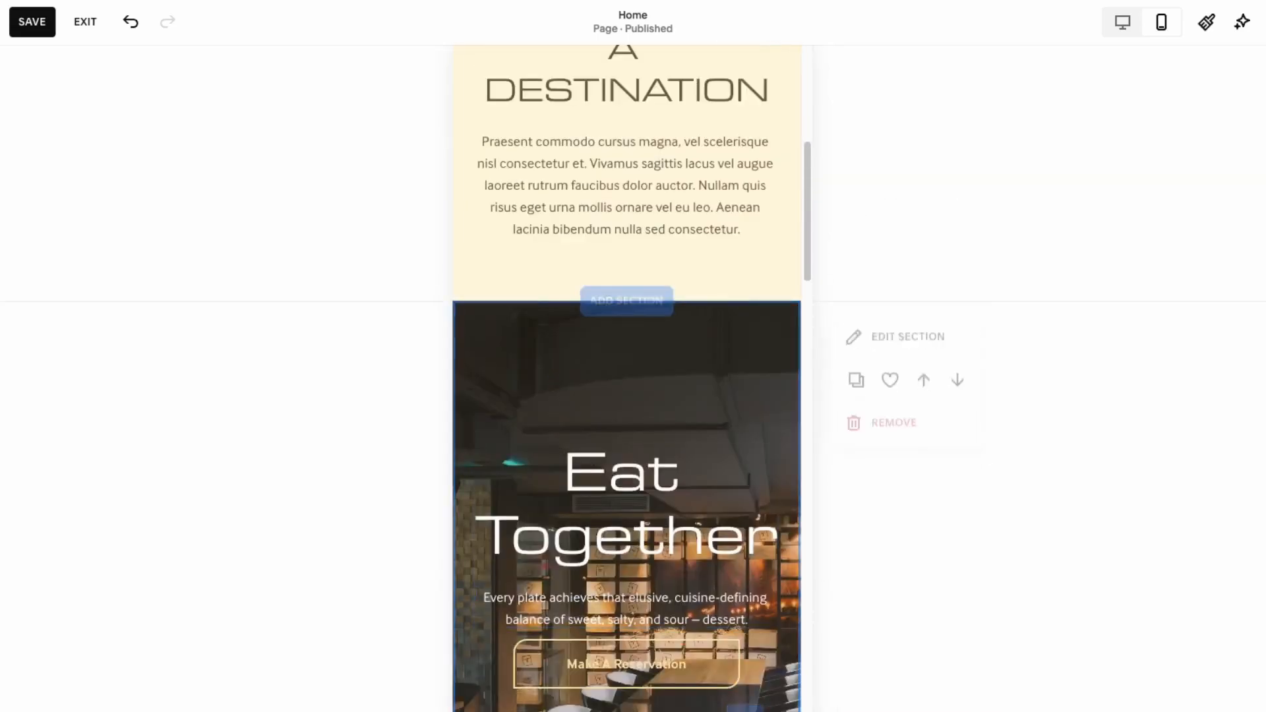
scroll(627, 375, "up", 5)
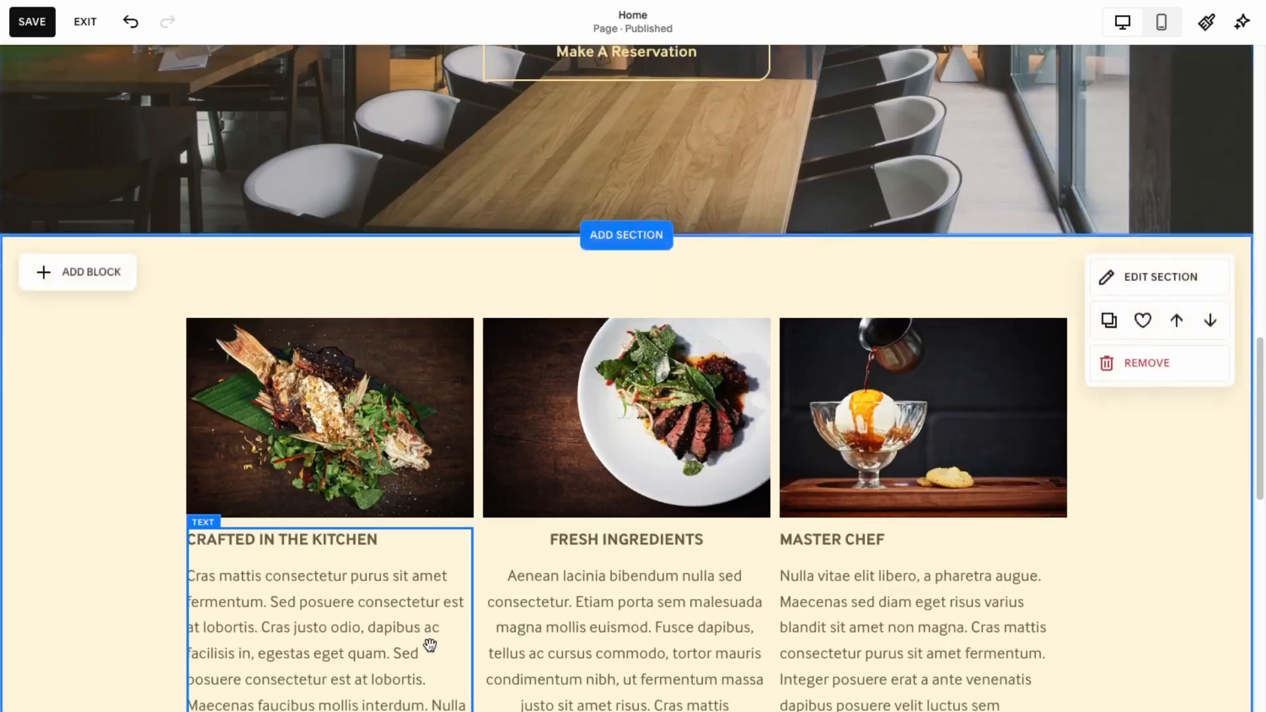
scroll(432, 651, "down", 10)
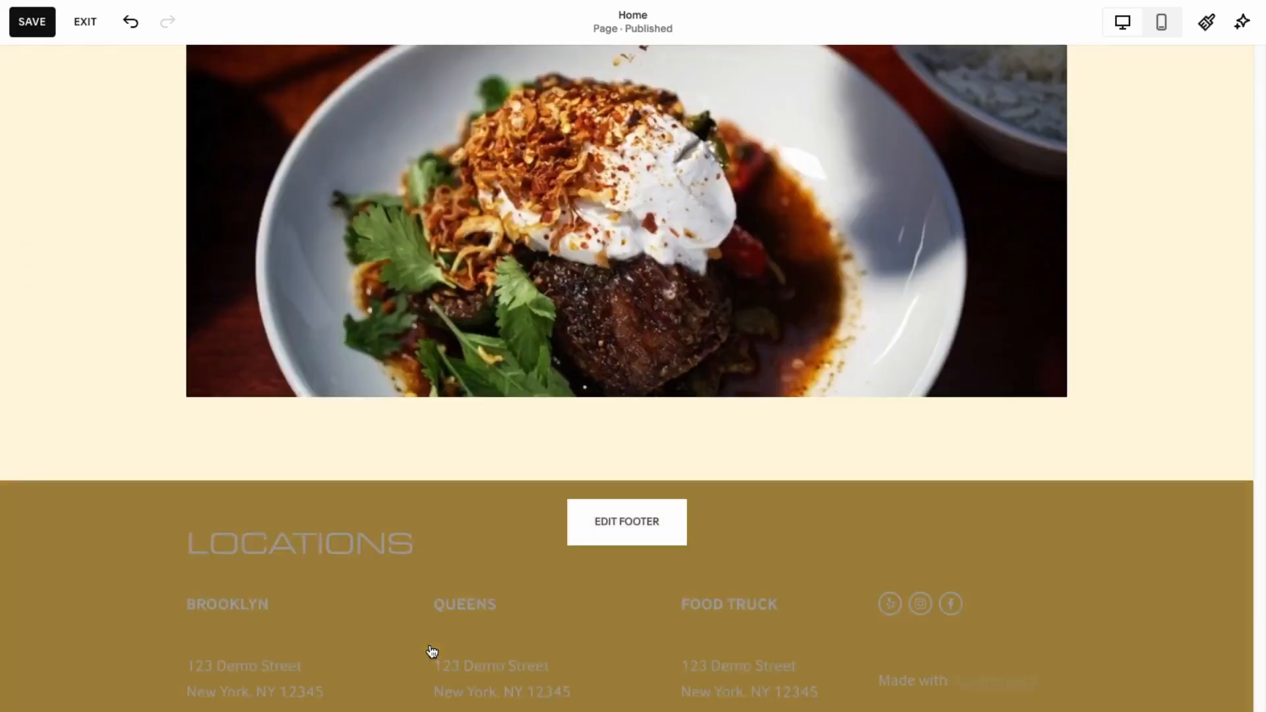
scroll(432, 652, "up", 15)
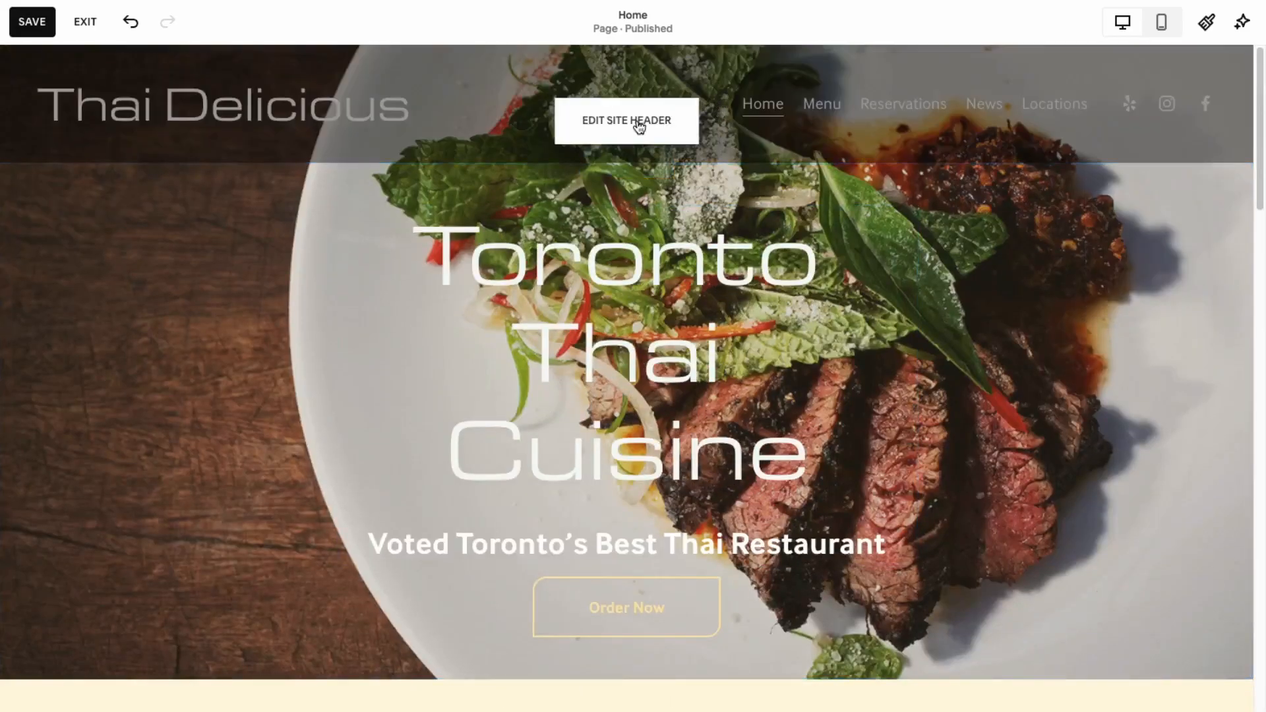
Step: Open the site header for editing and upload logo_2.jpeg as the logo image
left_click(627, 121)
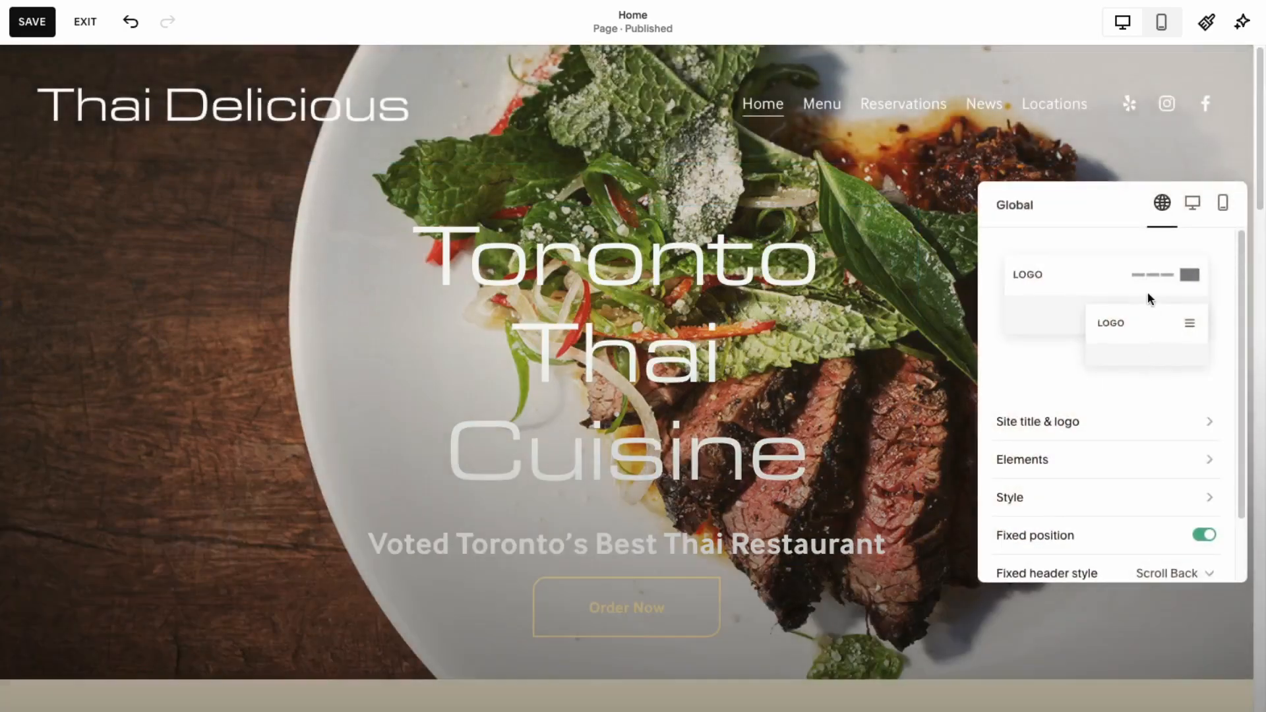
left_click(1122, 431)
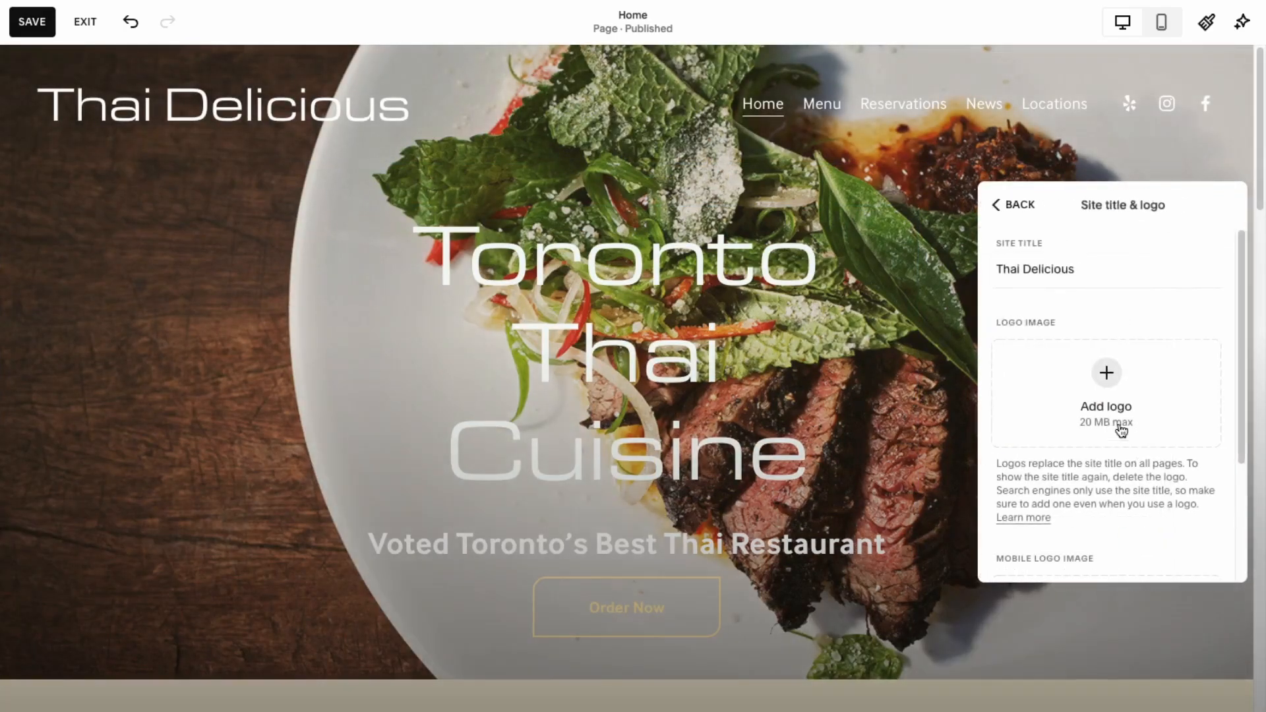
left_click(1079, 389)
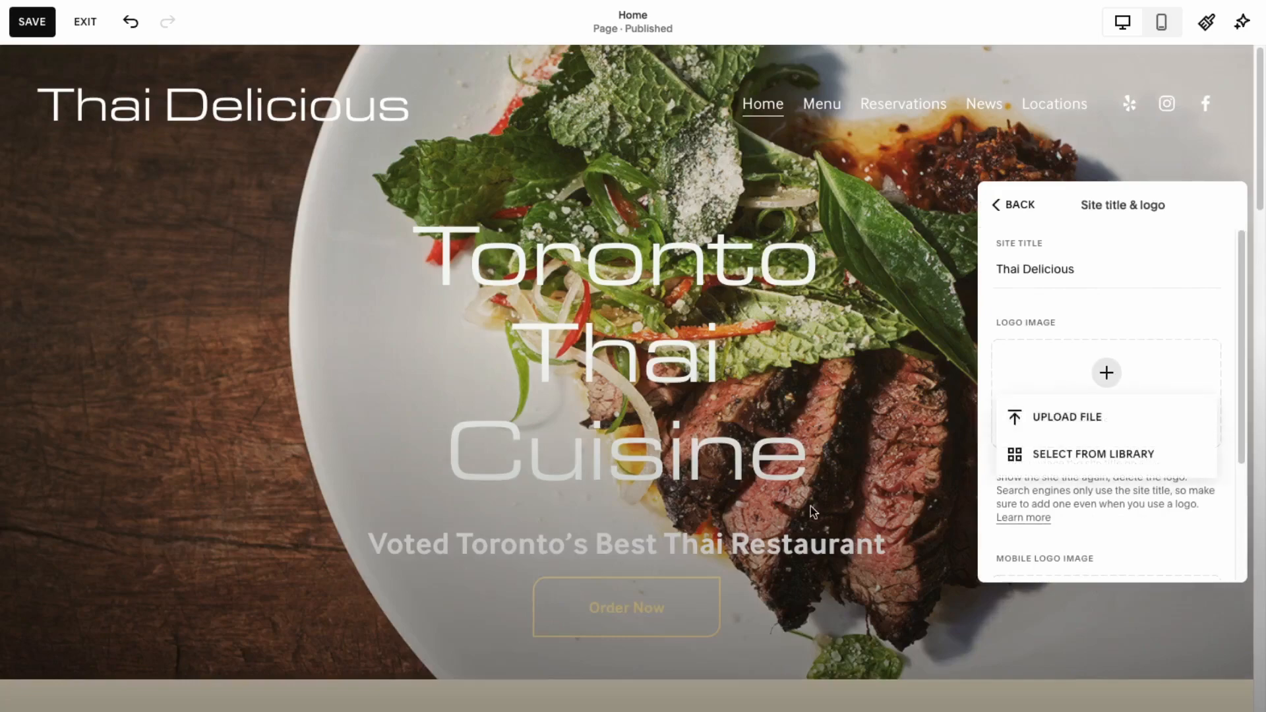
left_click(1051, 412)
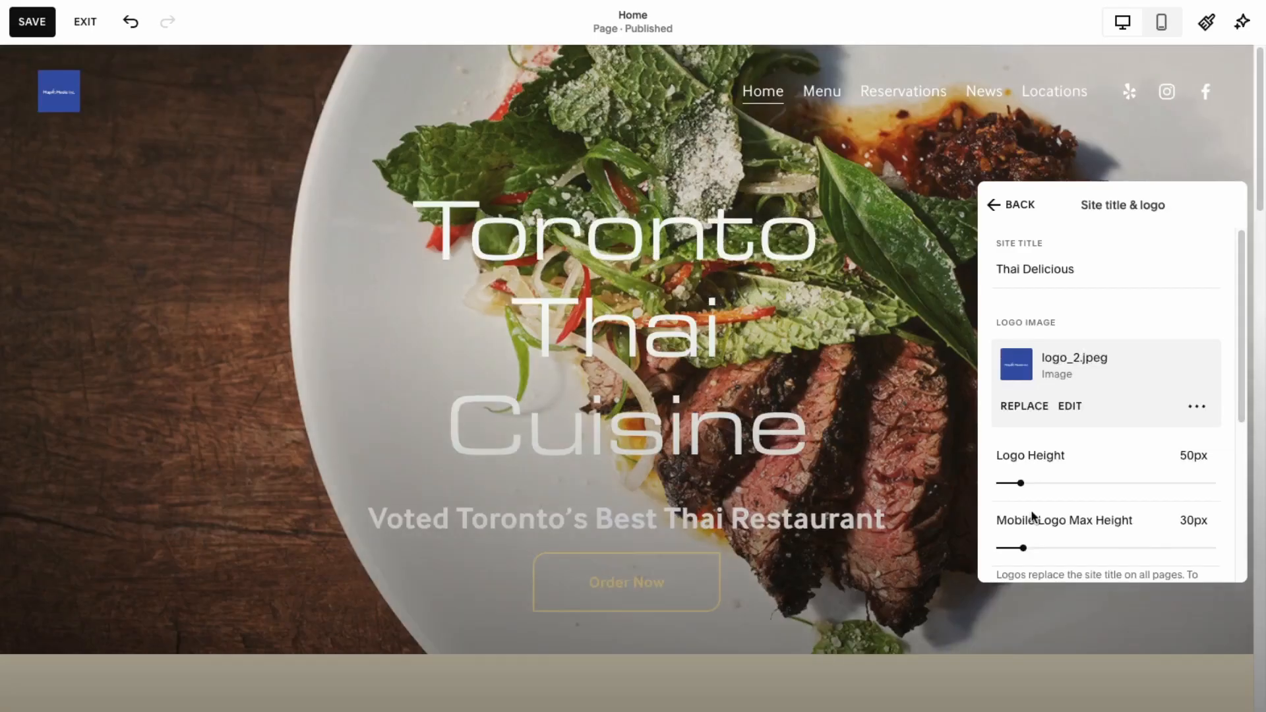
Step: Set the logo height to 103px and increase the maximum height of the mobile logo, checking it in the mobile view
left_click_drag(1021, 484, 1058, 483)
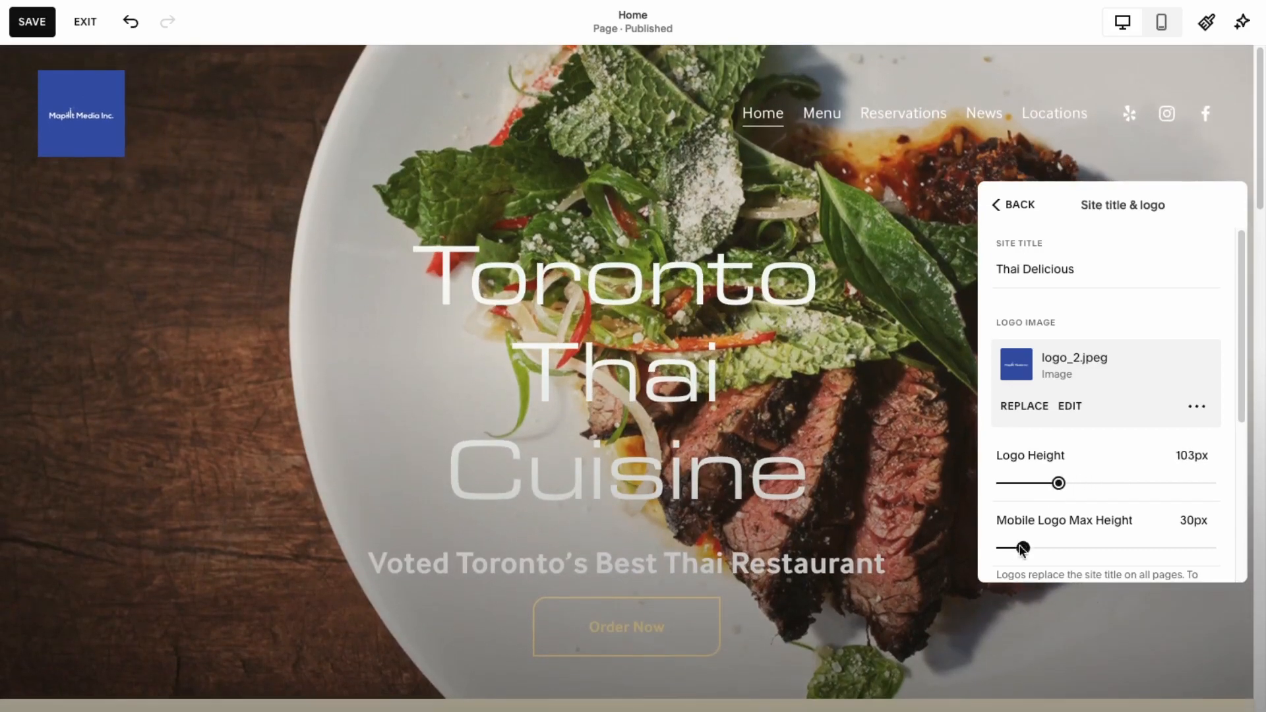
left_click(1159, 38)
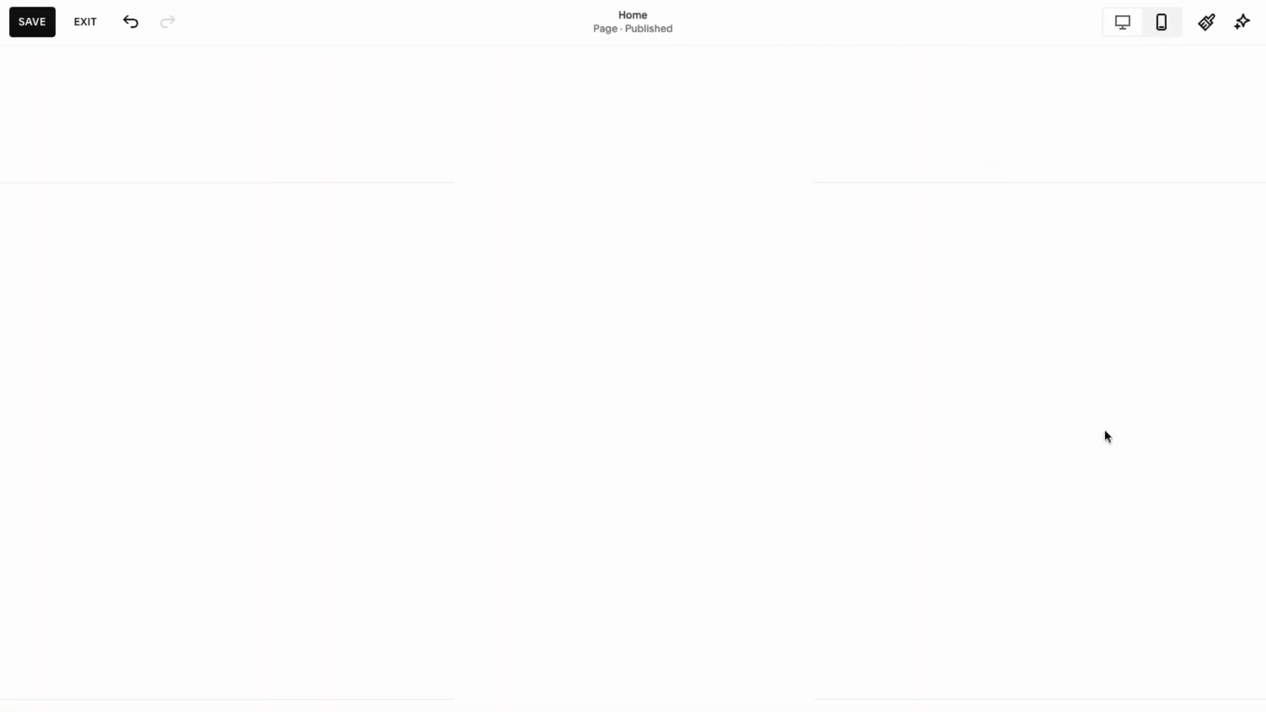
left_click_drag(1024, 506, 1068, 508)
left_click(1123, 21)
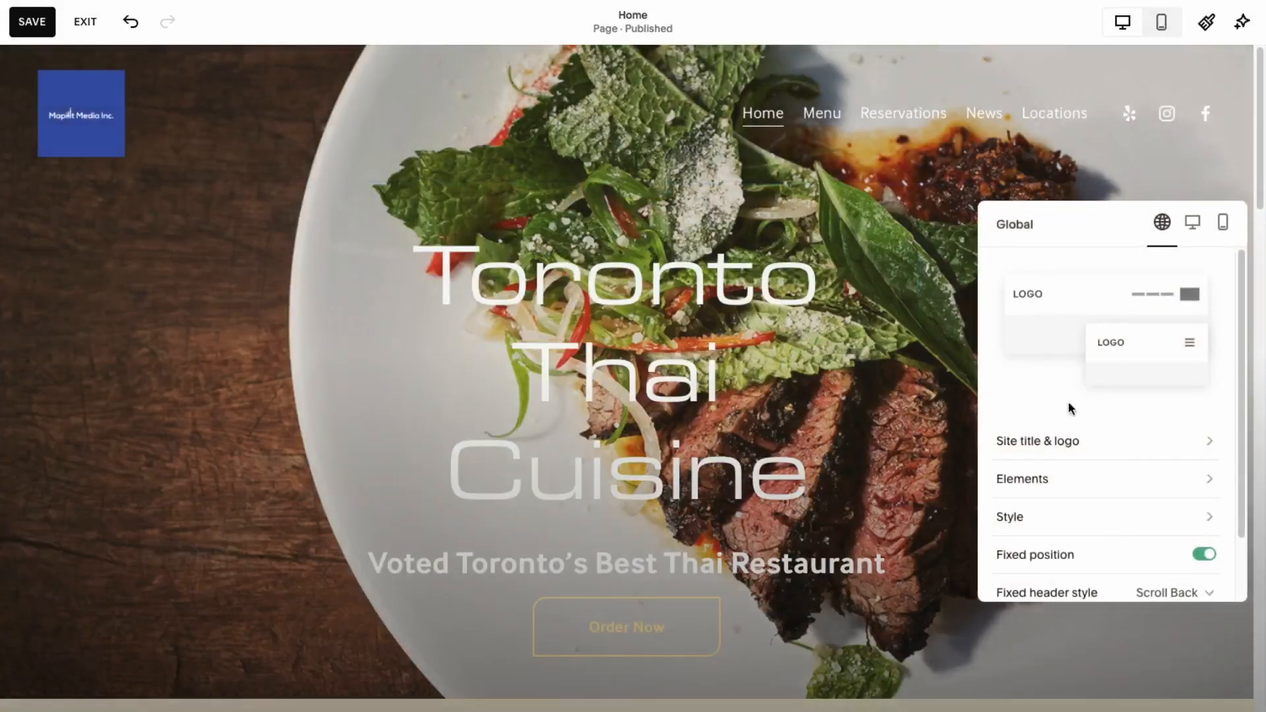
Step: Add a button to the site header and label it Order Now
left_click(1101, 479)
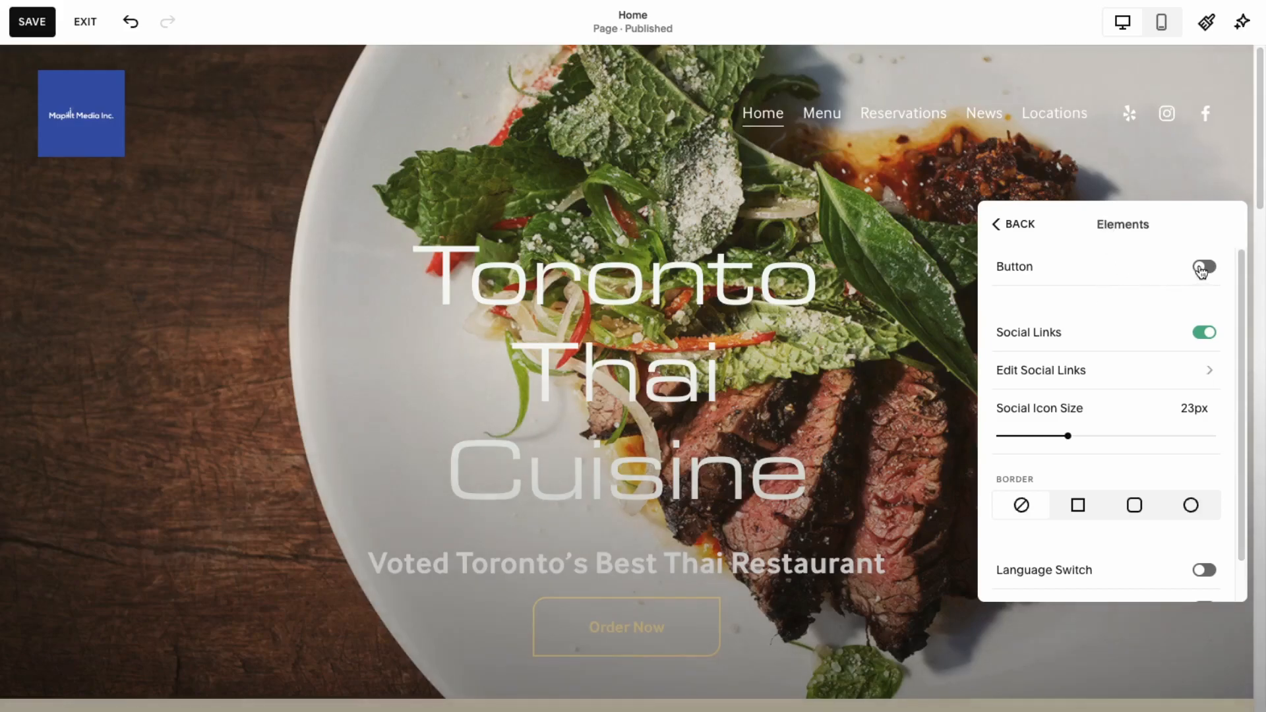
left_click(1204, 267)
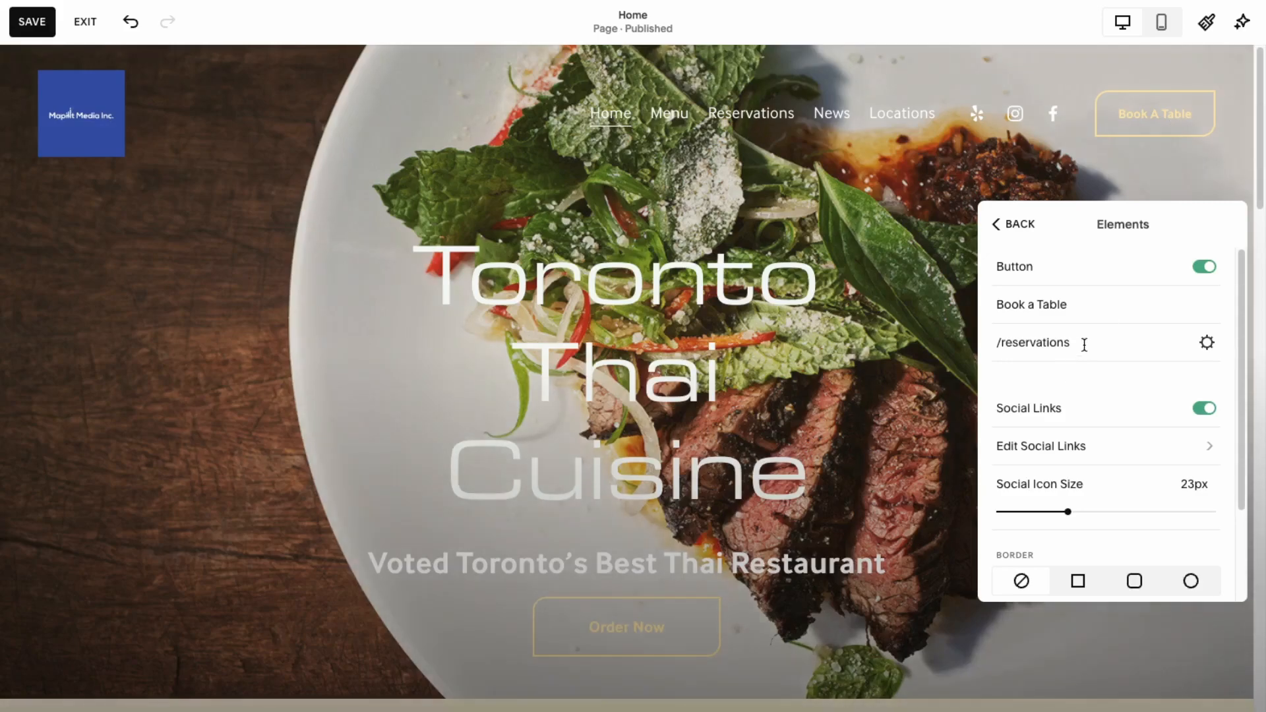
left_click(1085, 304)
key("ctrl+a")
type("Co")
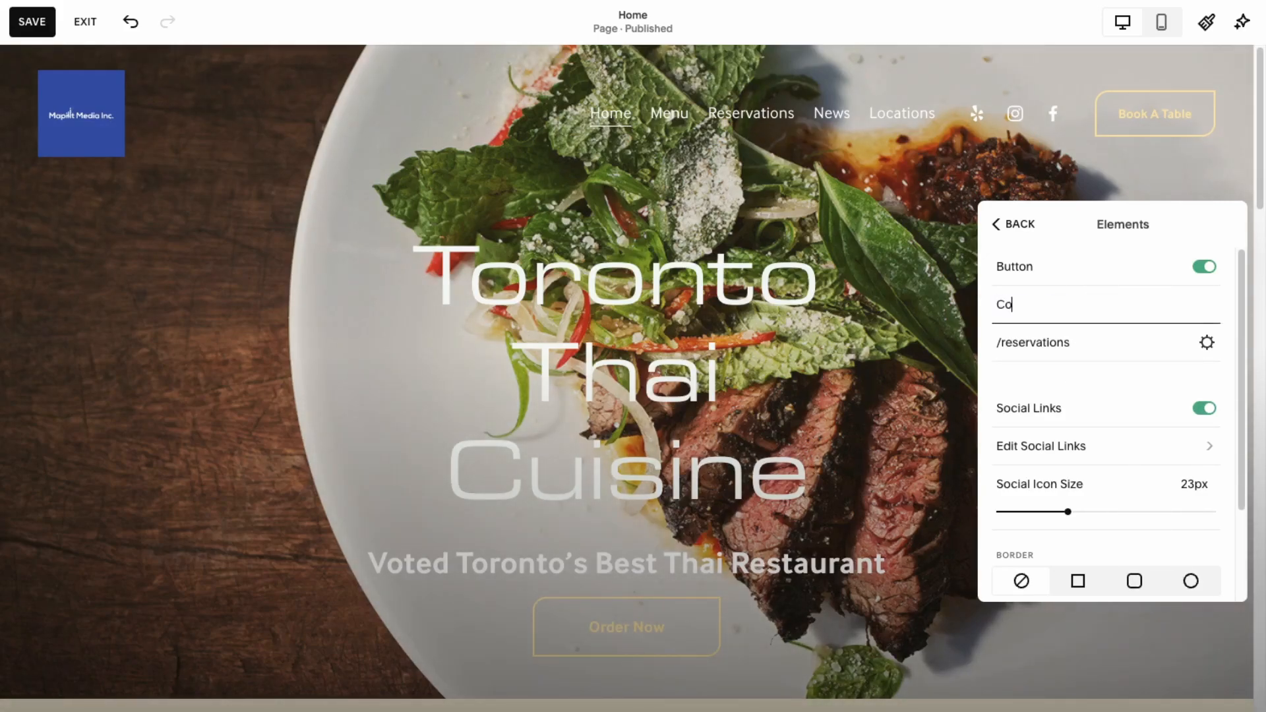
key("BackSpace")
key("BackSpace")
type("Order Now")
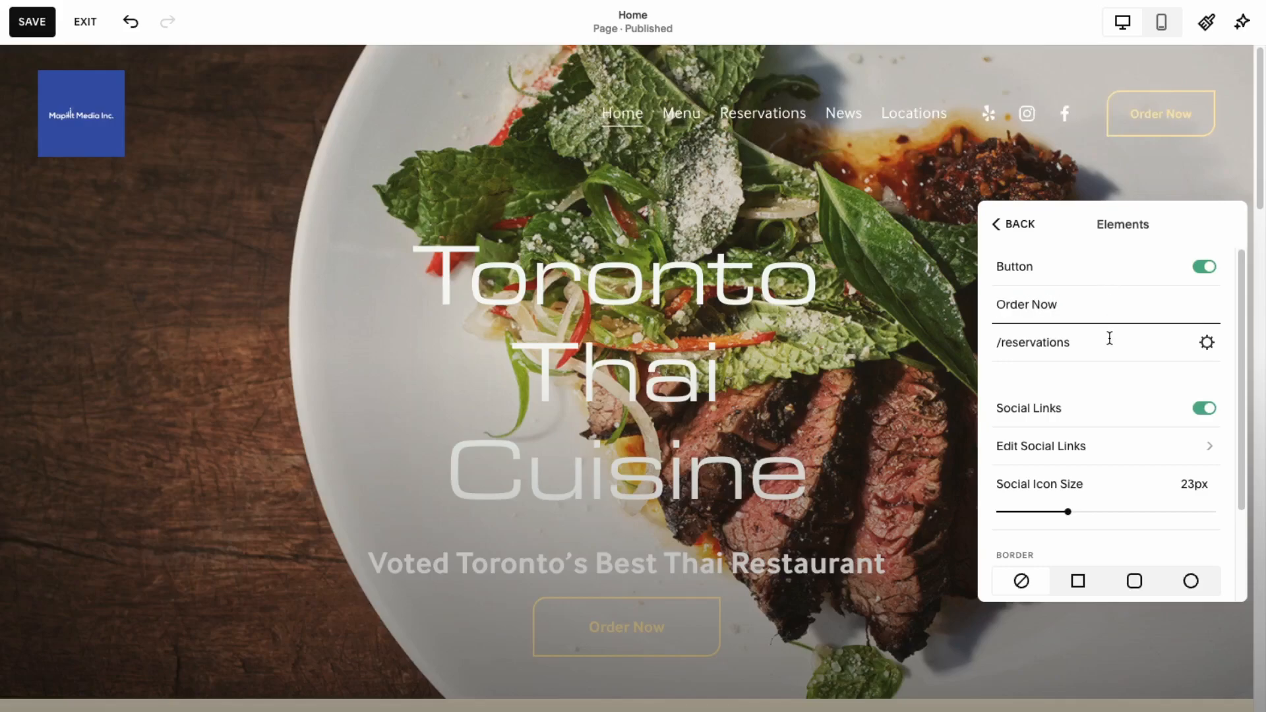
Step: Change the header button's link to /contact
left_click_drag(1108, 342, 995, 342)
type("c")
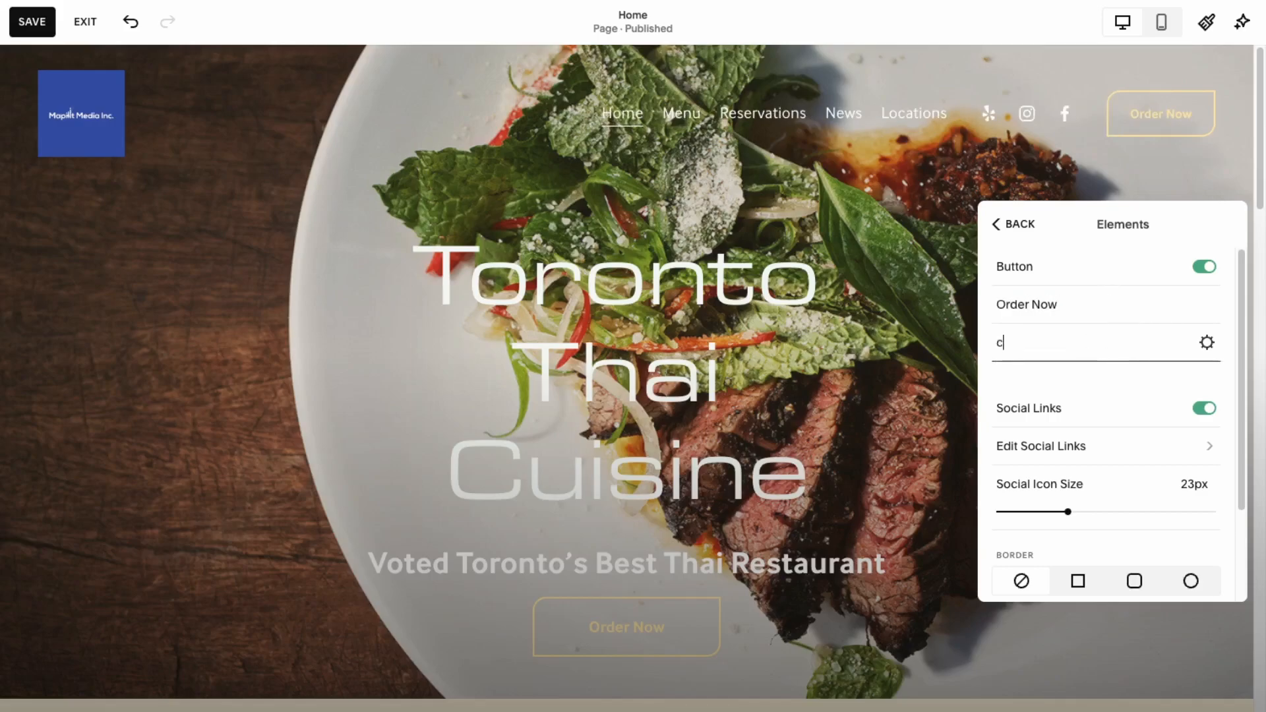
key("BackSpace")
type("/cont")
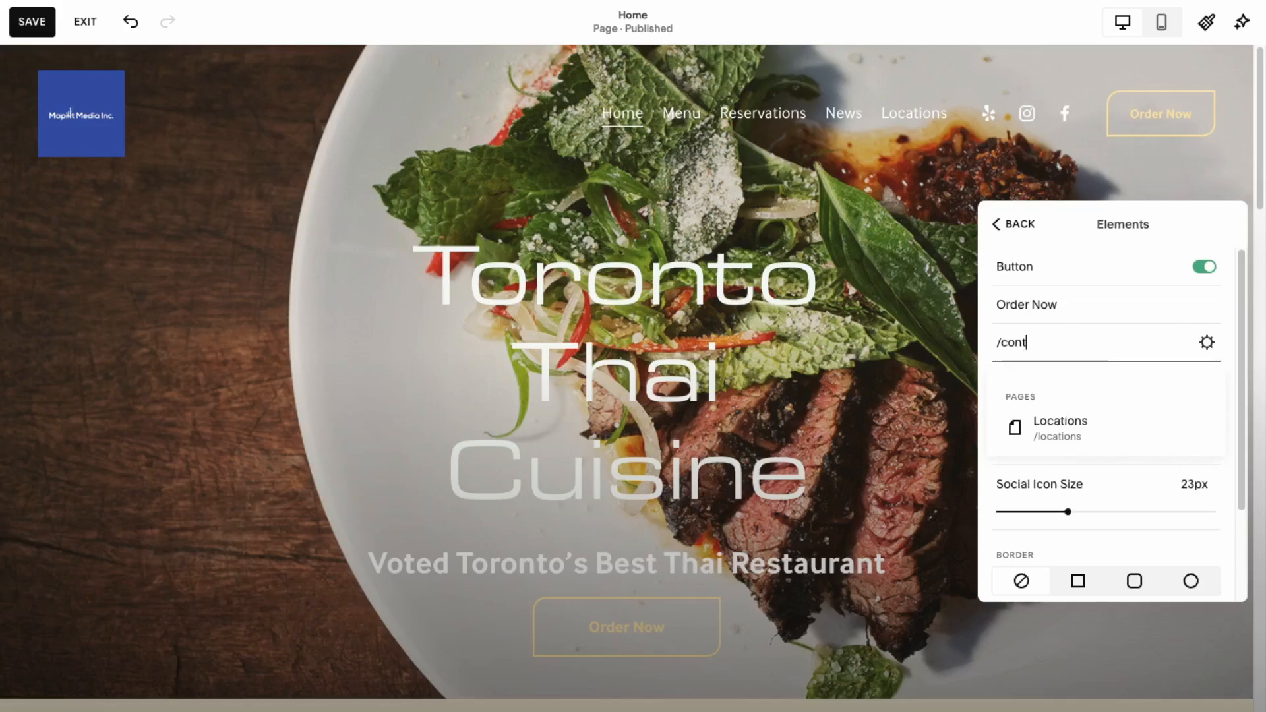
type("act")
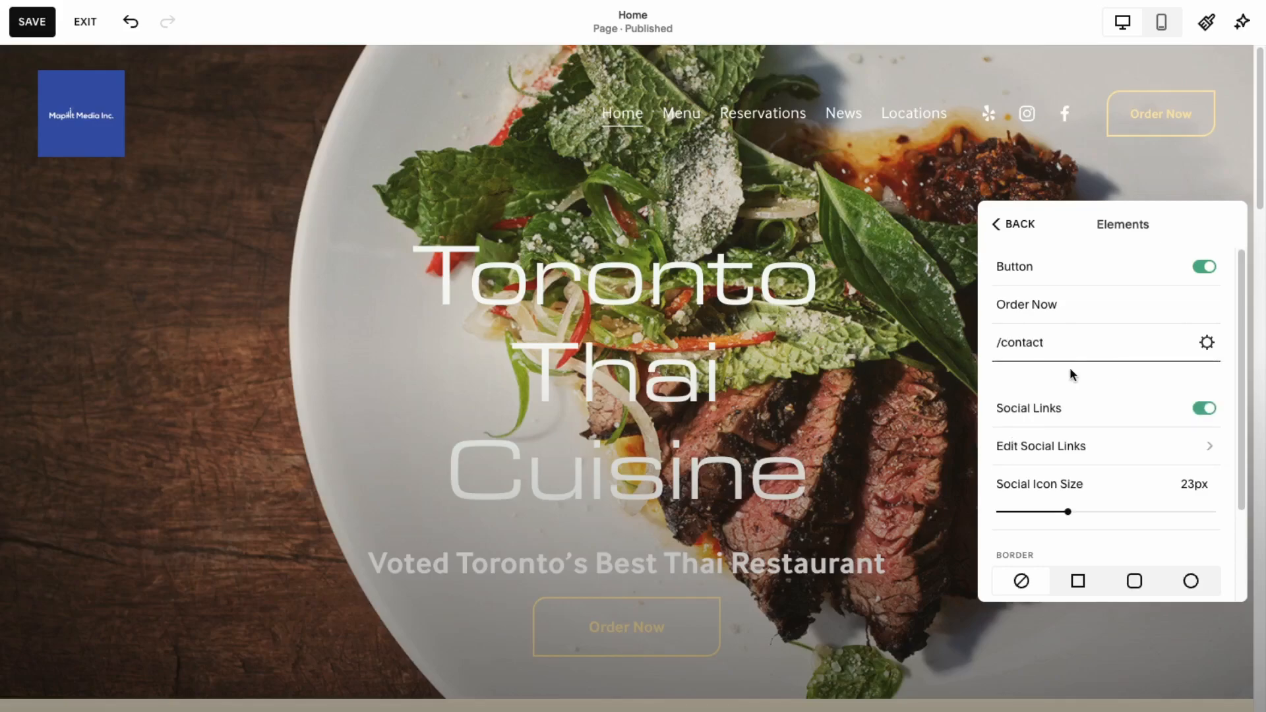
Step: Look at the header's social links, check the Yelp link's settings and return to the header elements
scroll(1118, 452, "down", 2)
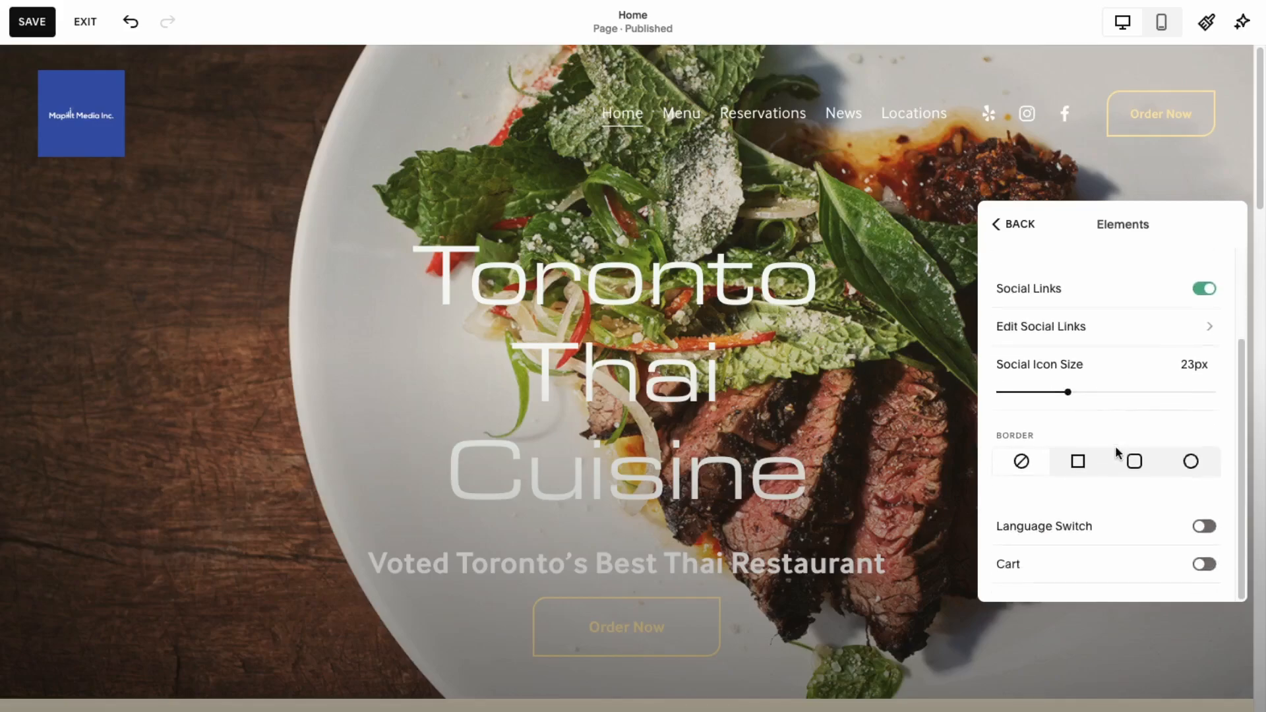
left_click(1132, 338)
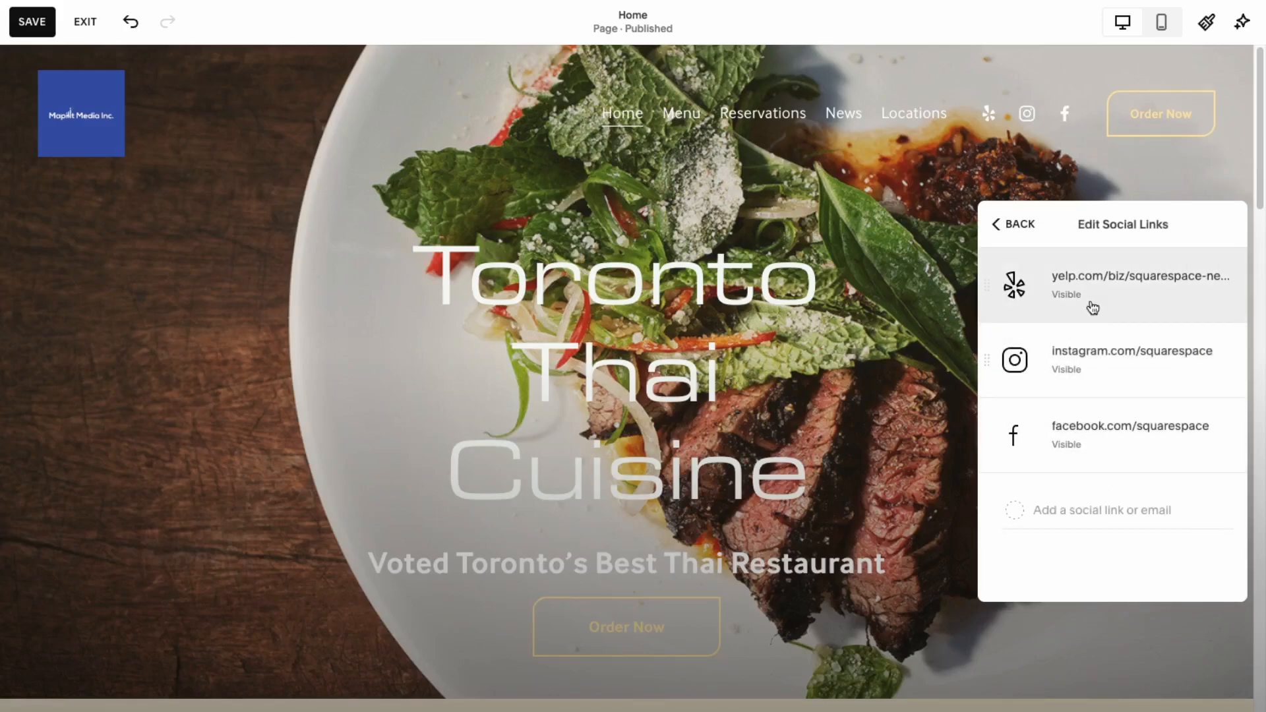
left_click(1090, 298)
left_click(525, 560)
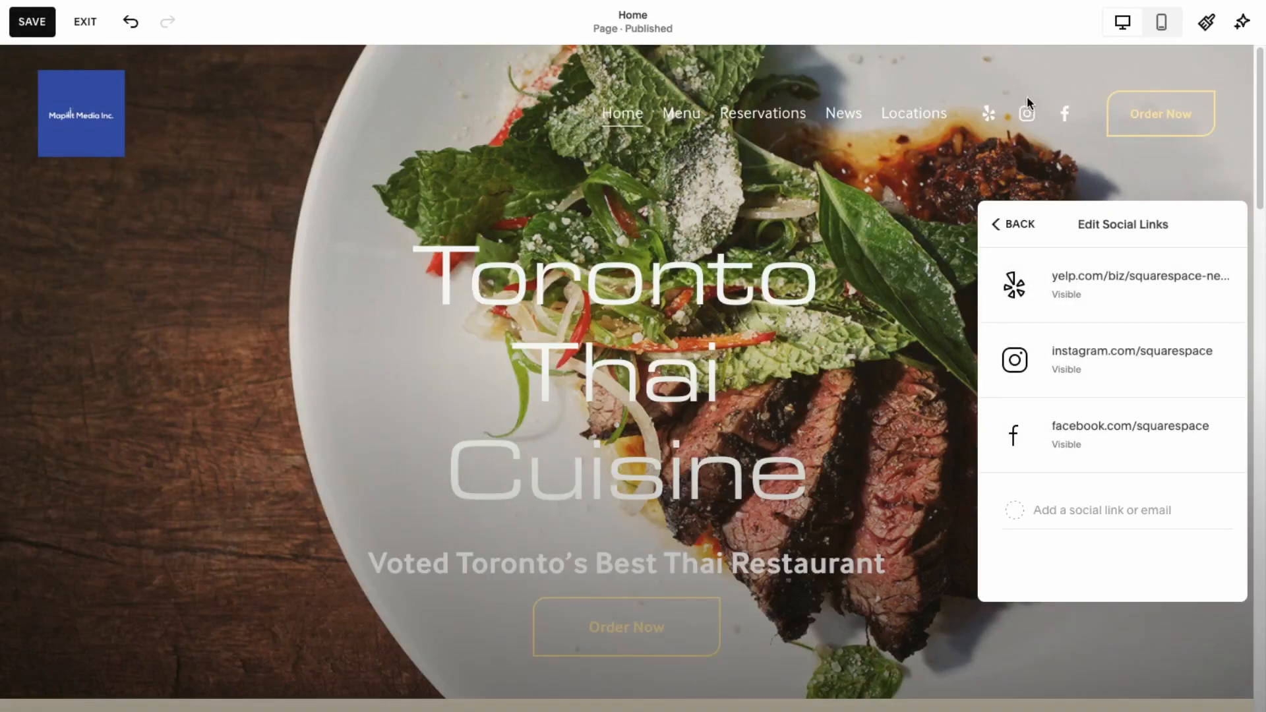
left_click(1021, 225)
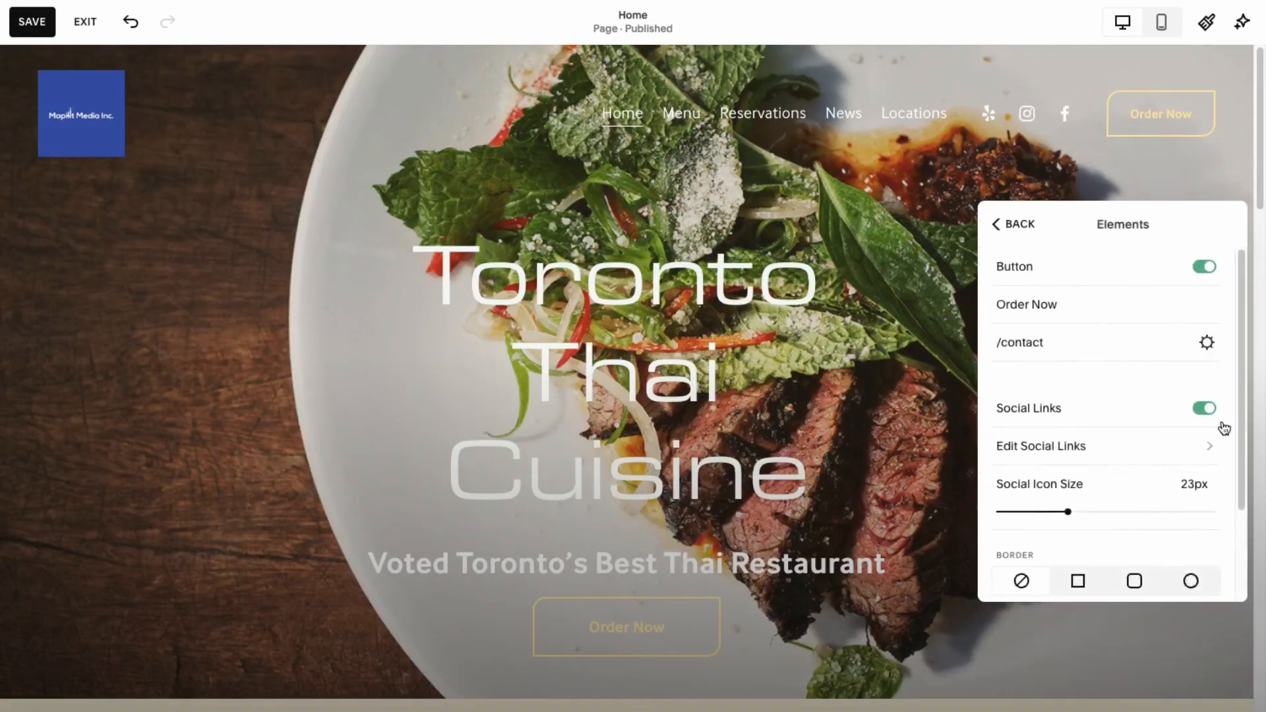
Step: Turn off the social links in the site header
left_click(1207, 409)
left_click(1209, 410)
left_click(1209, 410)
left_click(1210, 409)
left_click(1210, 410)
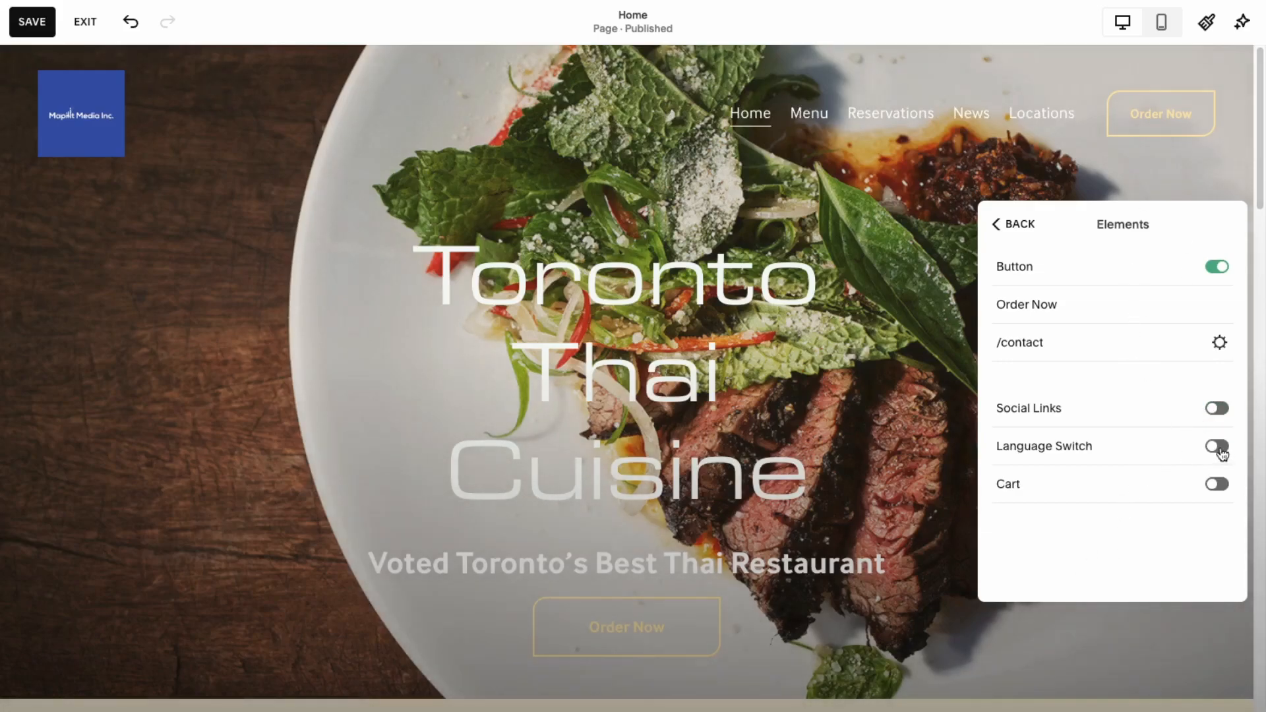
Step: Try to turn on the language switch in the header, close the notice and leave the header elements
left_click(1218, 447)
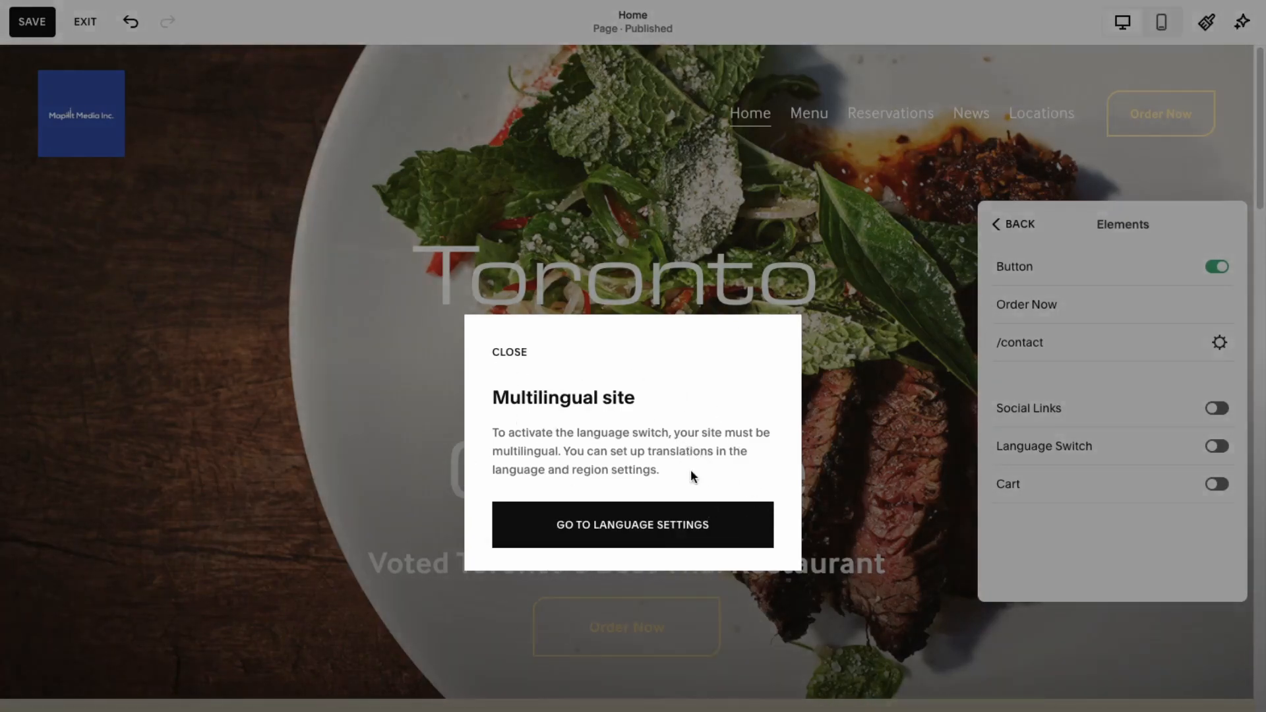
left_click(505, 356)
left_click(1014, 224)
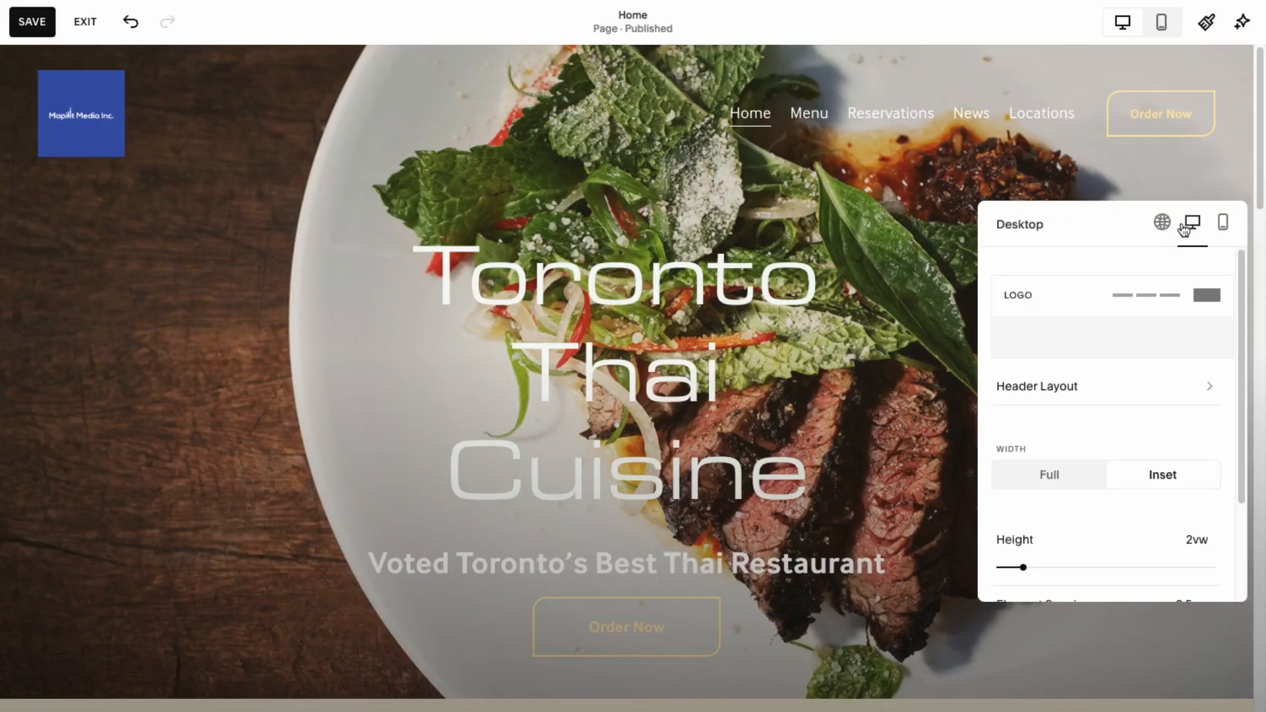
Step: Compare the desktop header layouts and apply the one with the logo on the left, centered navigation links and the button on the right
scroll(1132, 410, "down", 2)
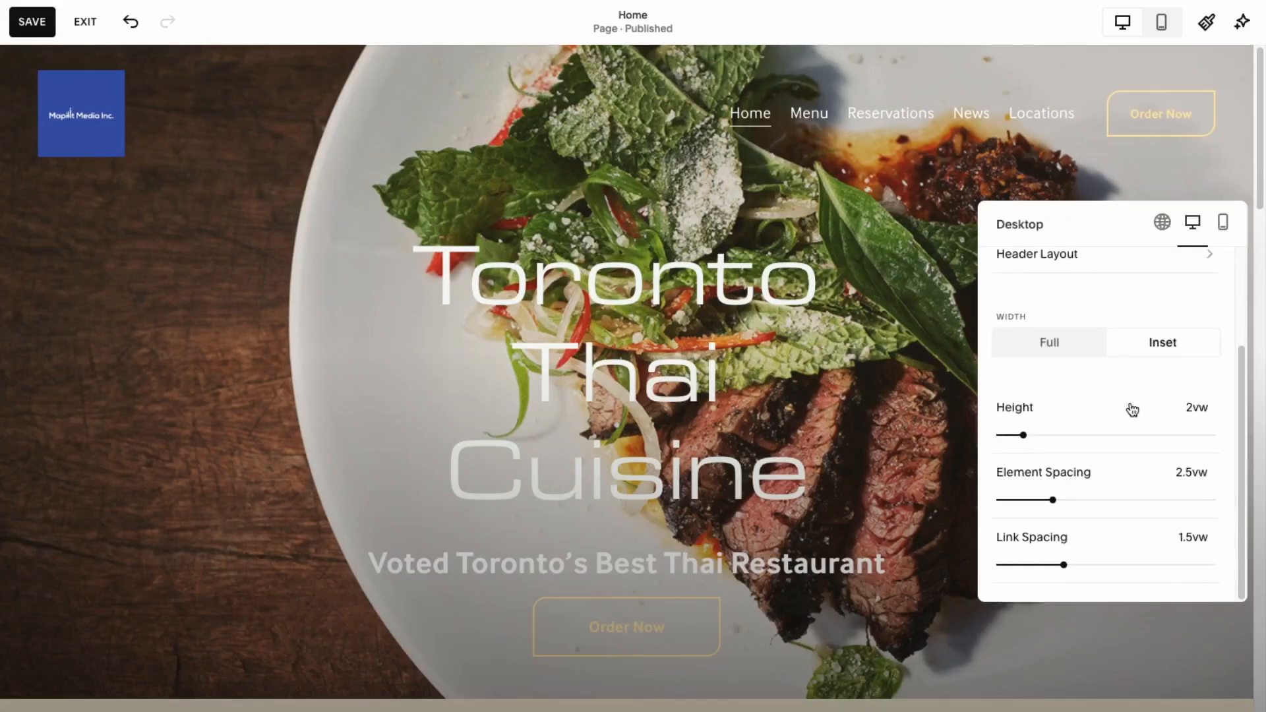
left_click(1223, 226)
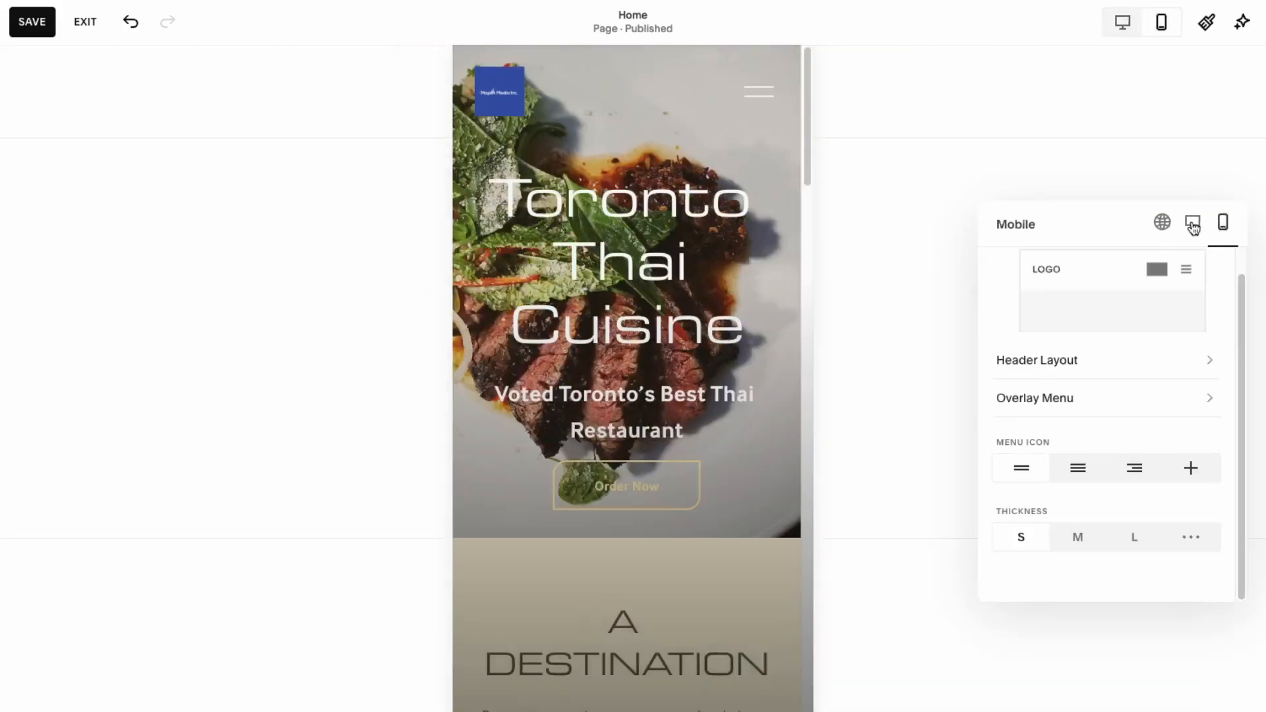
left_click(1193, 224)
scroll(1145, 445, "down", 2)
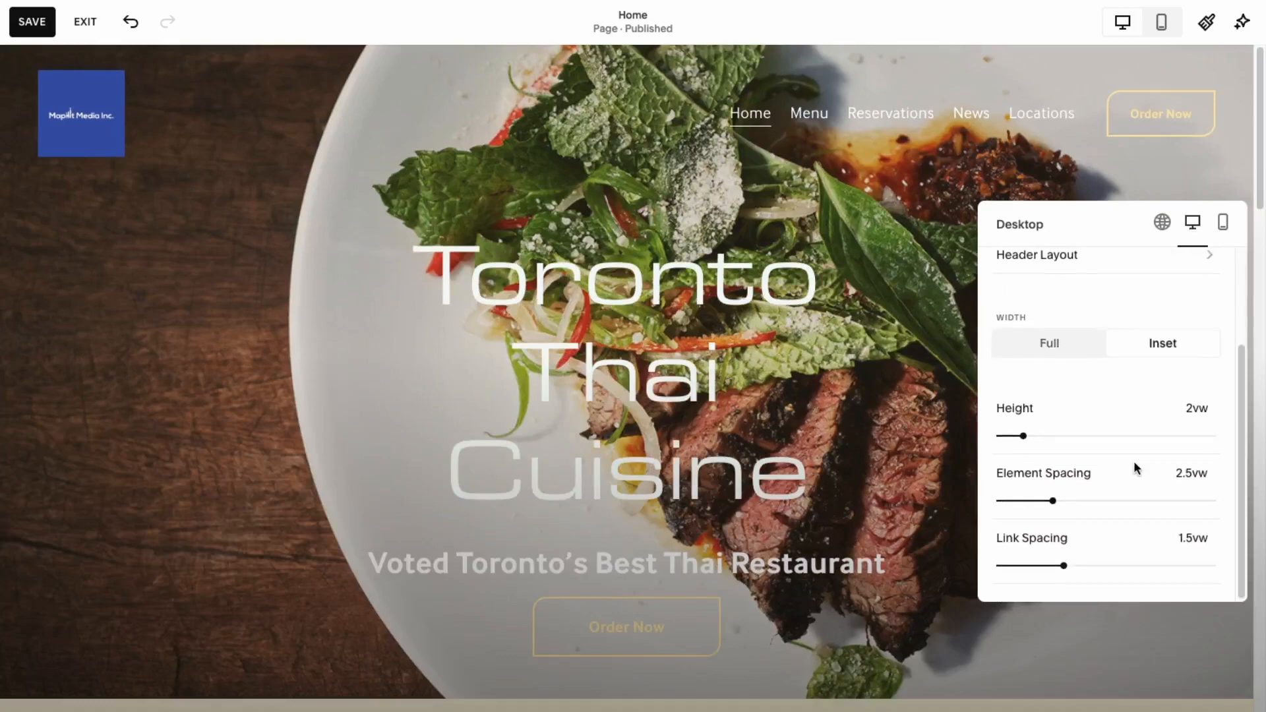
left_click(1046, 254)
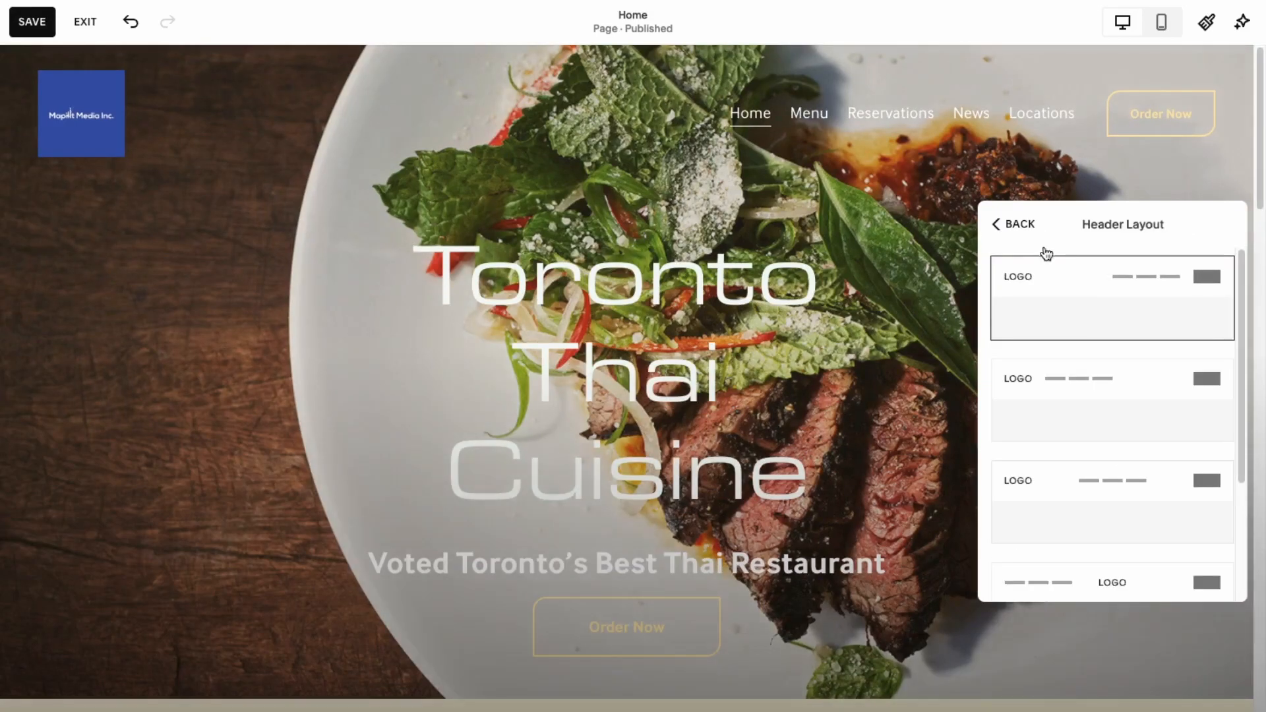
left_click(1078, 403)
left_click(1097, 486)
left_click(1080, 372)
left_click(1097, 292)
left_click(1095, 382)
left_click(1098, 490)
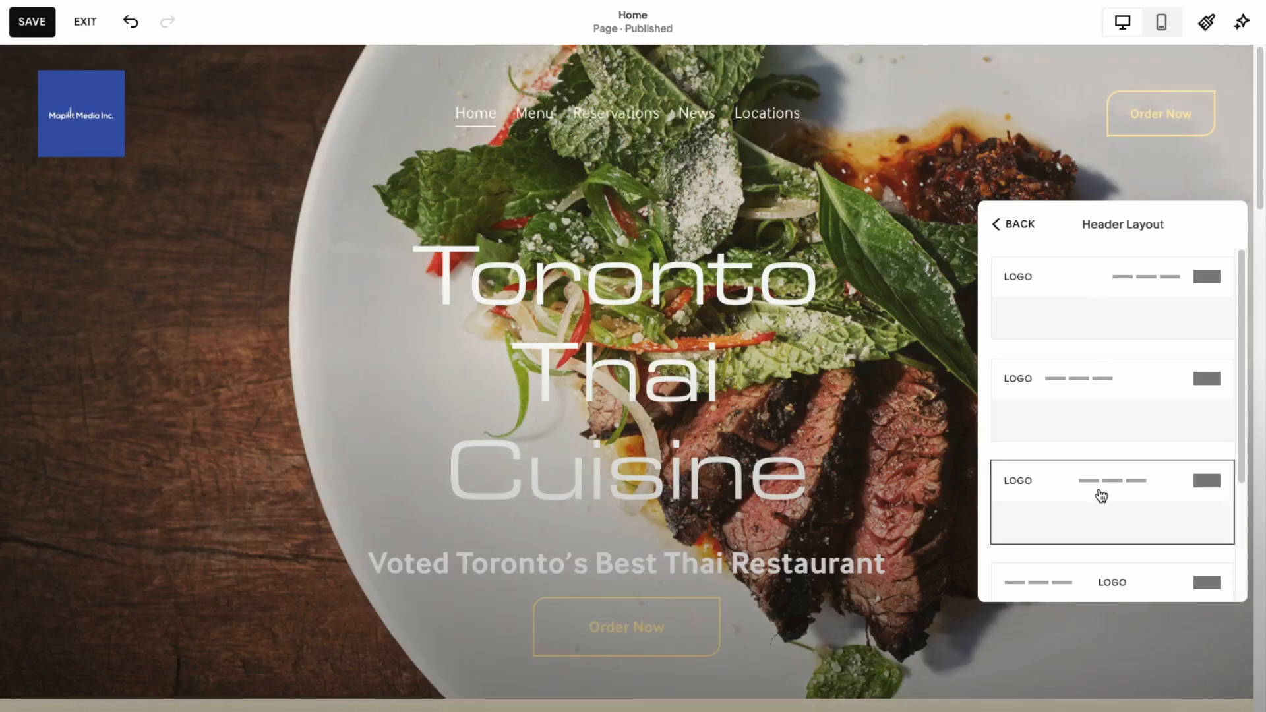
Step: Try the header layout with the centered logo, return to the one with centered navigation links and leave the layout choices
left_click(1130, 582)
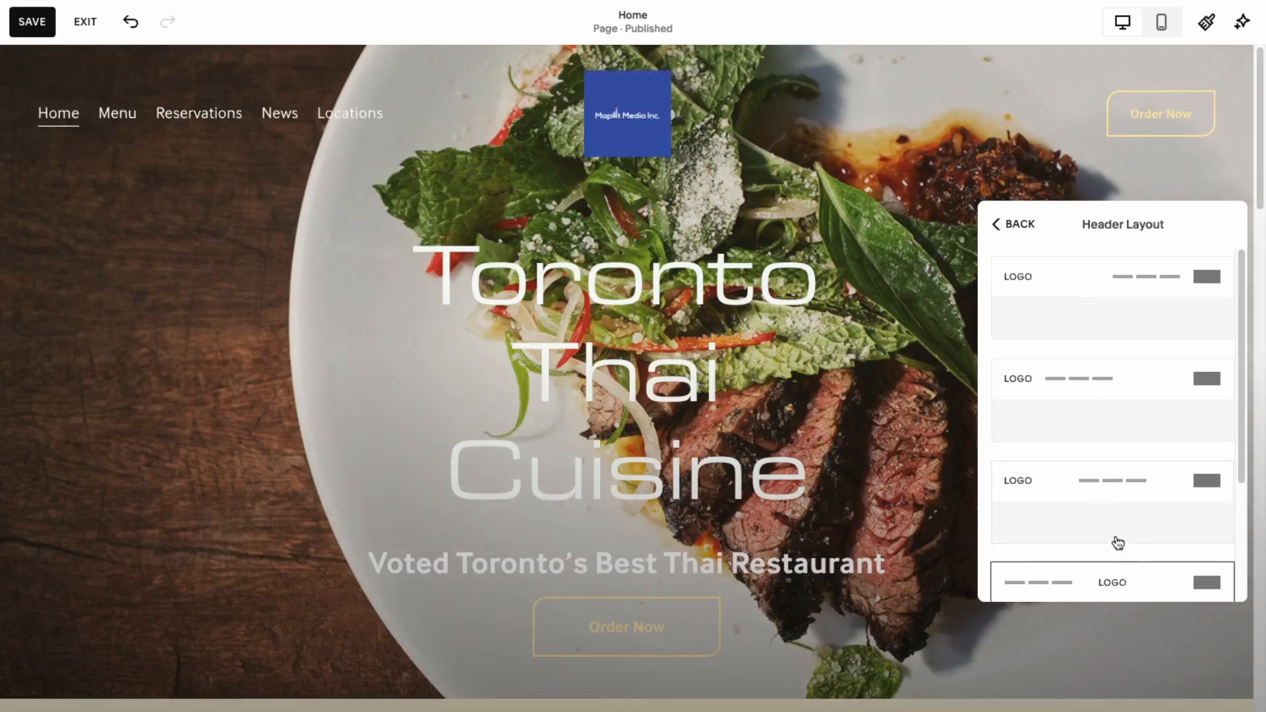
scroll(1110, 520, "down", 2)
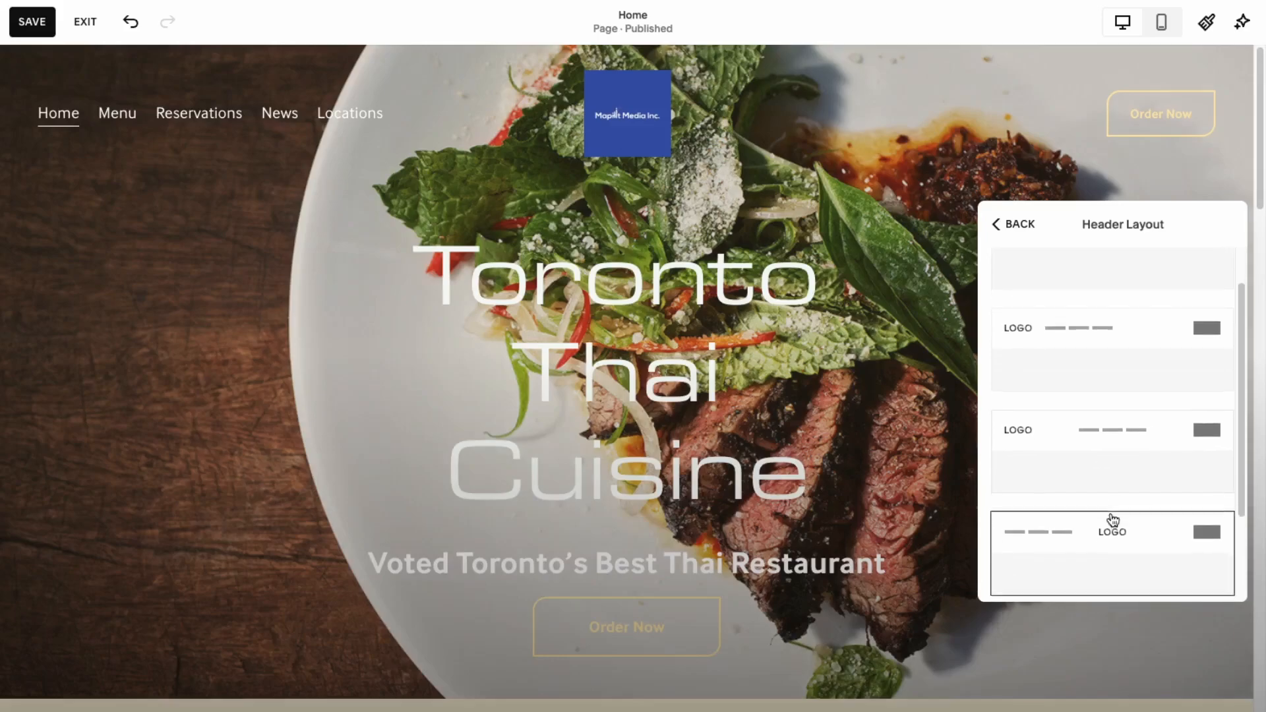
left_click(1088, 428)
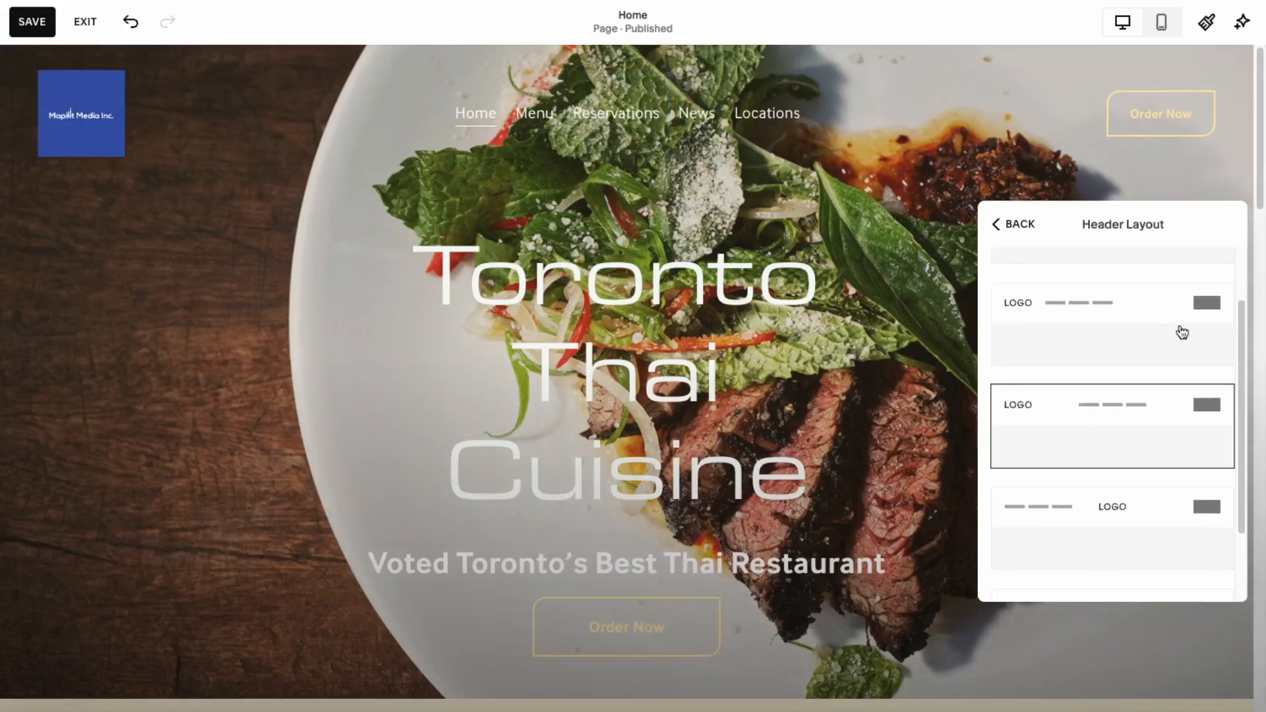
scroll(1092, 469, "up", 3)
left_click(1009, 231)
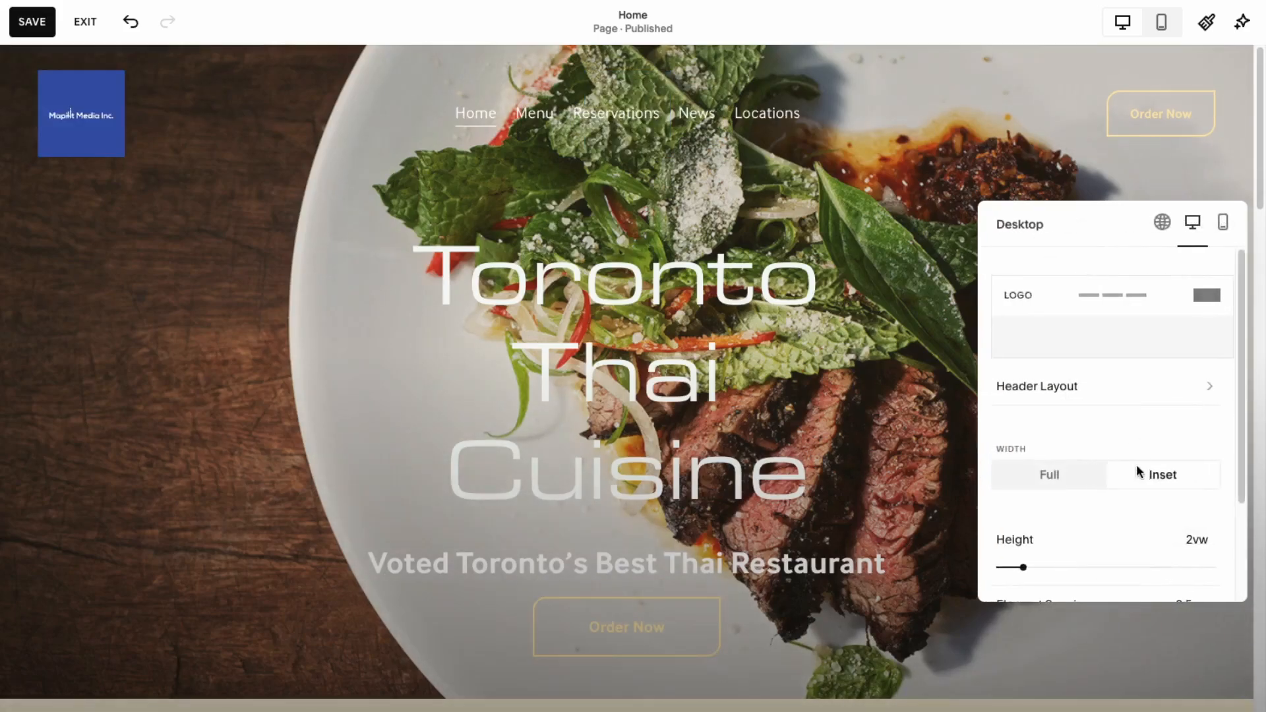
Step: Slightly increase the desktop header's height and try adjusting its element spacing
scroll(1178, 358, "down", 2)
mouse_move(1022, 434)
left_mouse_down()
mouse_move(1051, 434)
mouse_move(1031, 434)
left_mouse_up()
left_click_drag(1050, 499, 1051, 496)
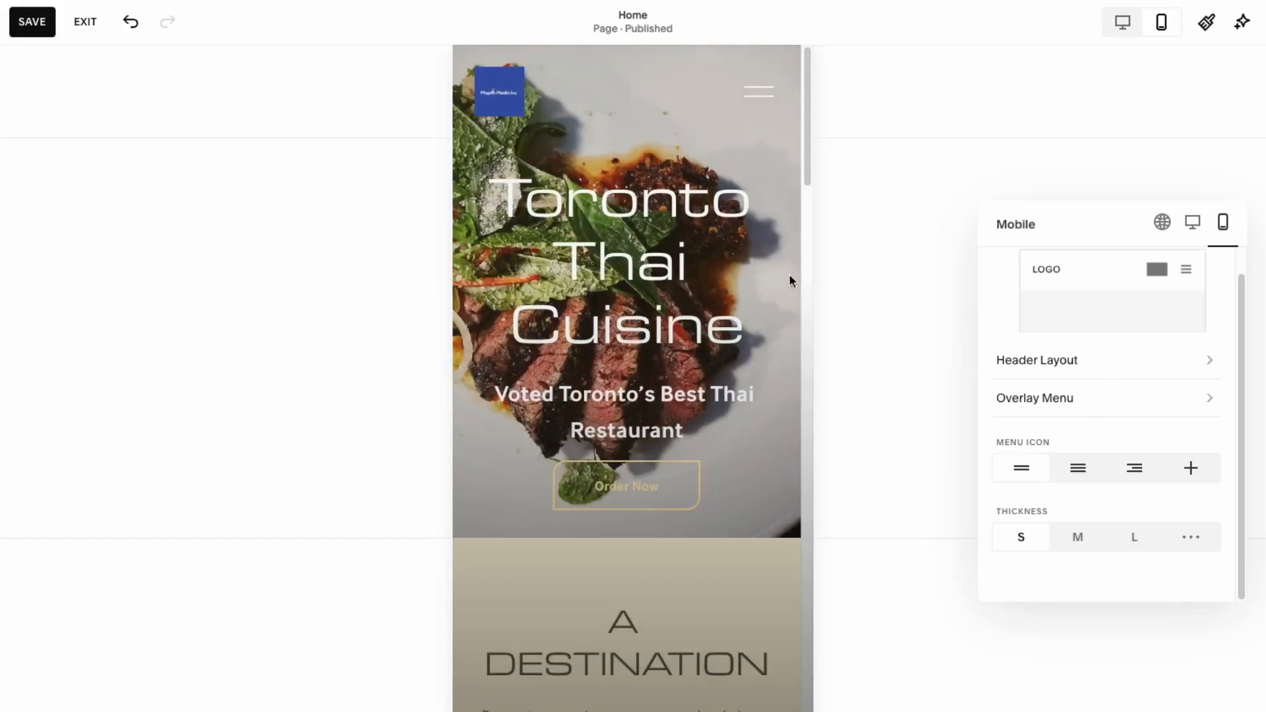
Step: Check the mobile header's overlay menu settings, return to the global header settings and save the page
scroll(1160, 453, "up", 1)
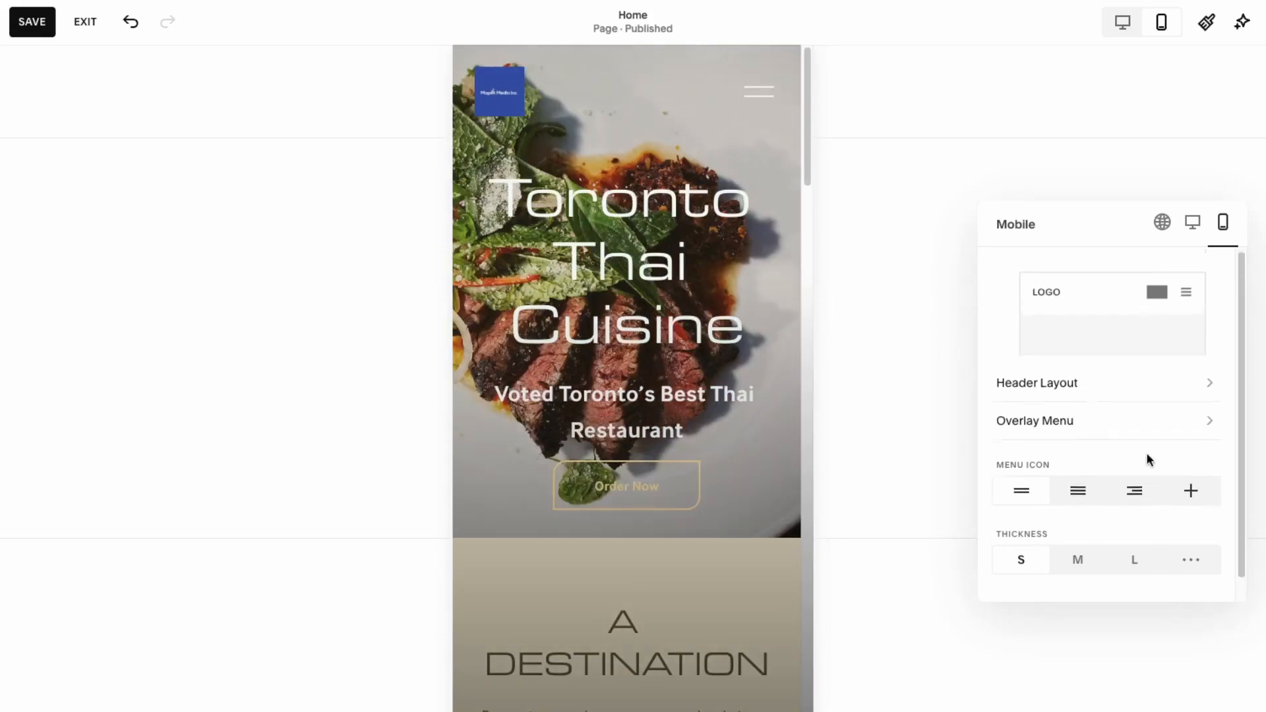
left_click(1084, 420)
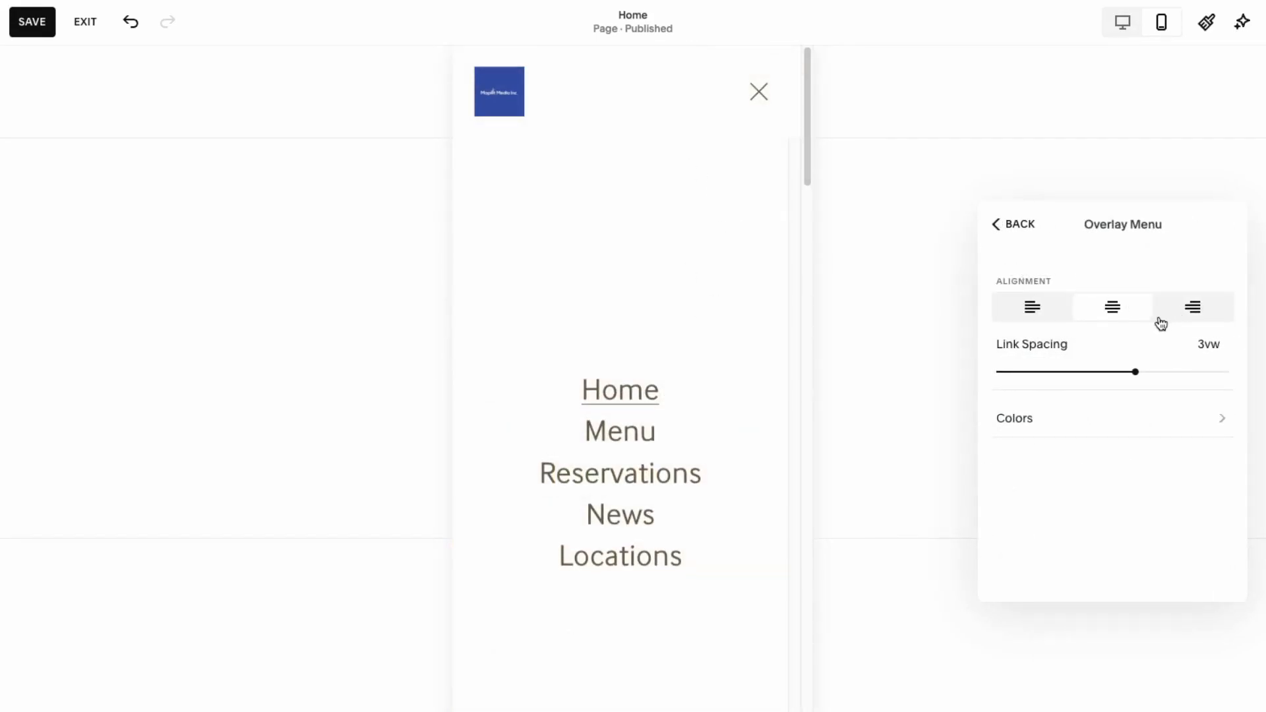
left_click(1012, 222)
left_click(1162, 236)
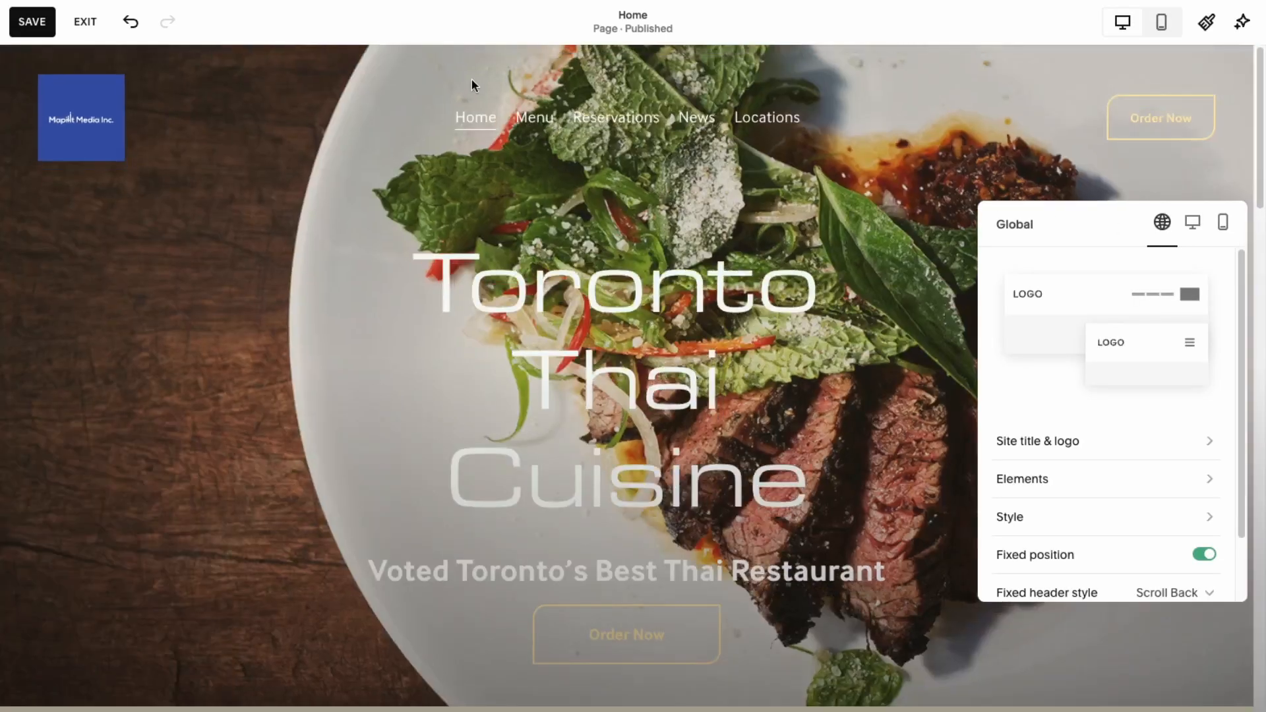
left_click(35, 20)
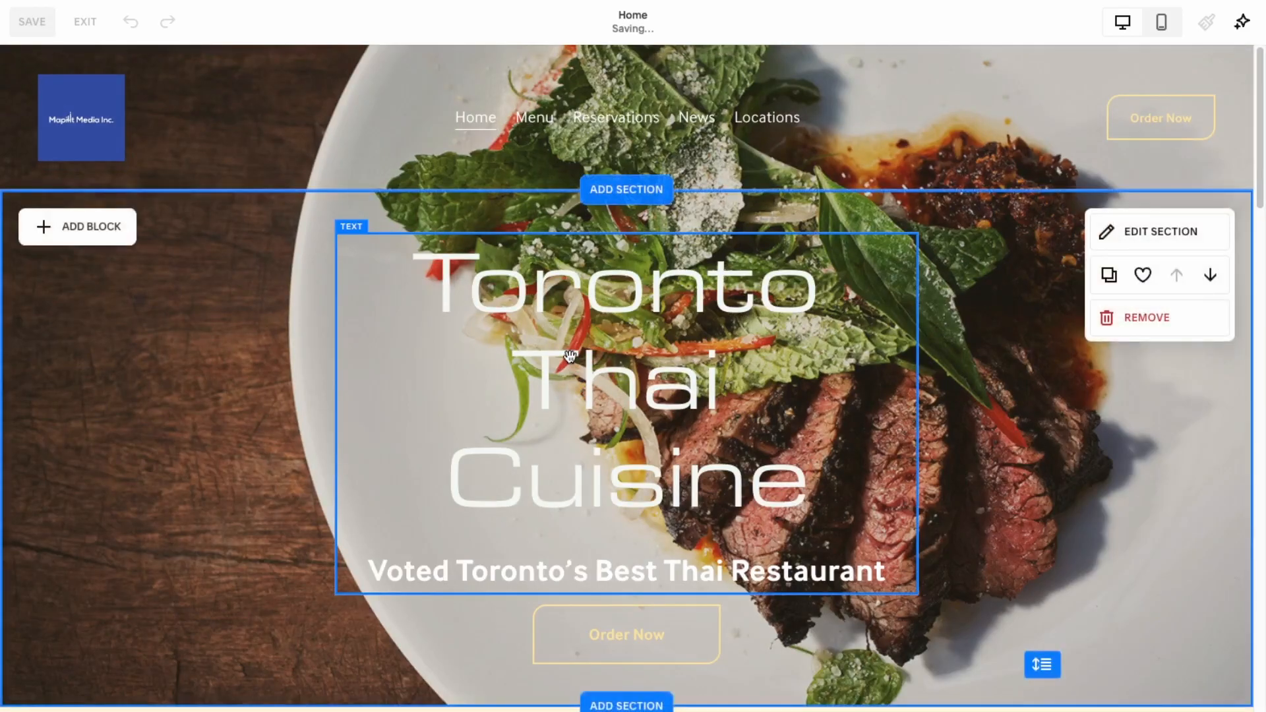
Step: Start editing the site footer and delete its Food Truck text block
scroll(717, 286, "down", 15)
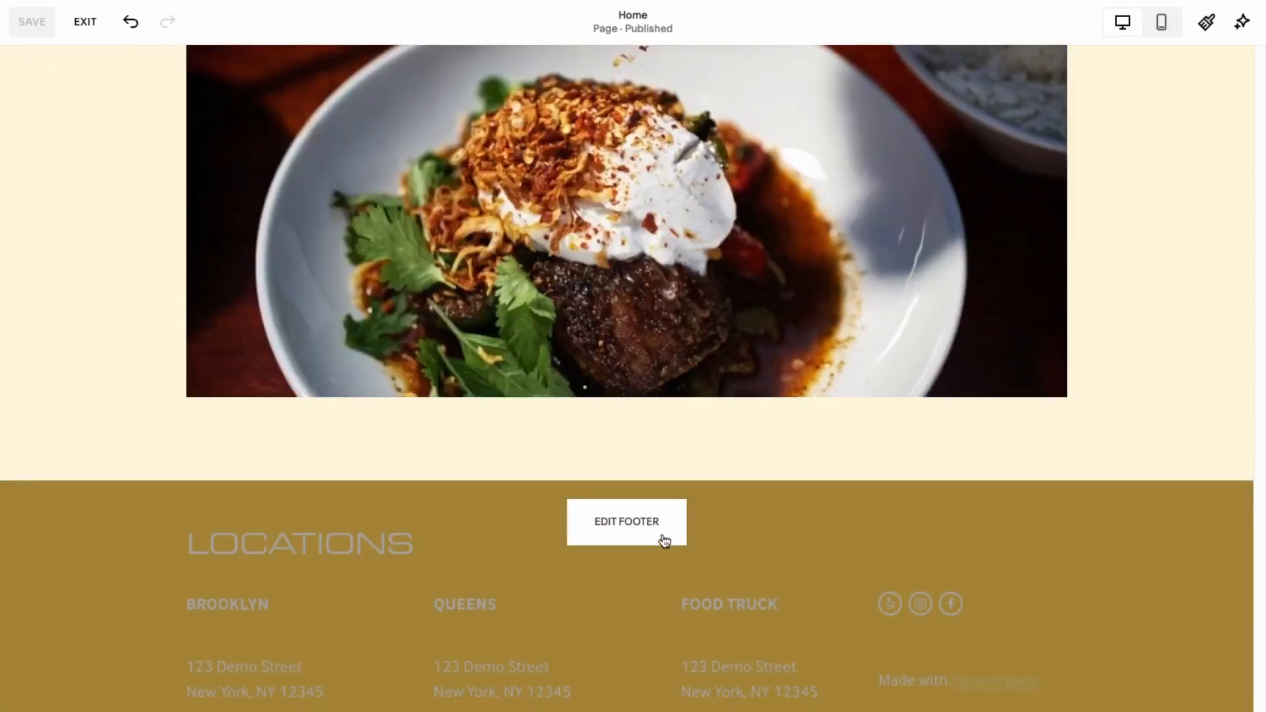
left_click(664, 541)
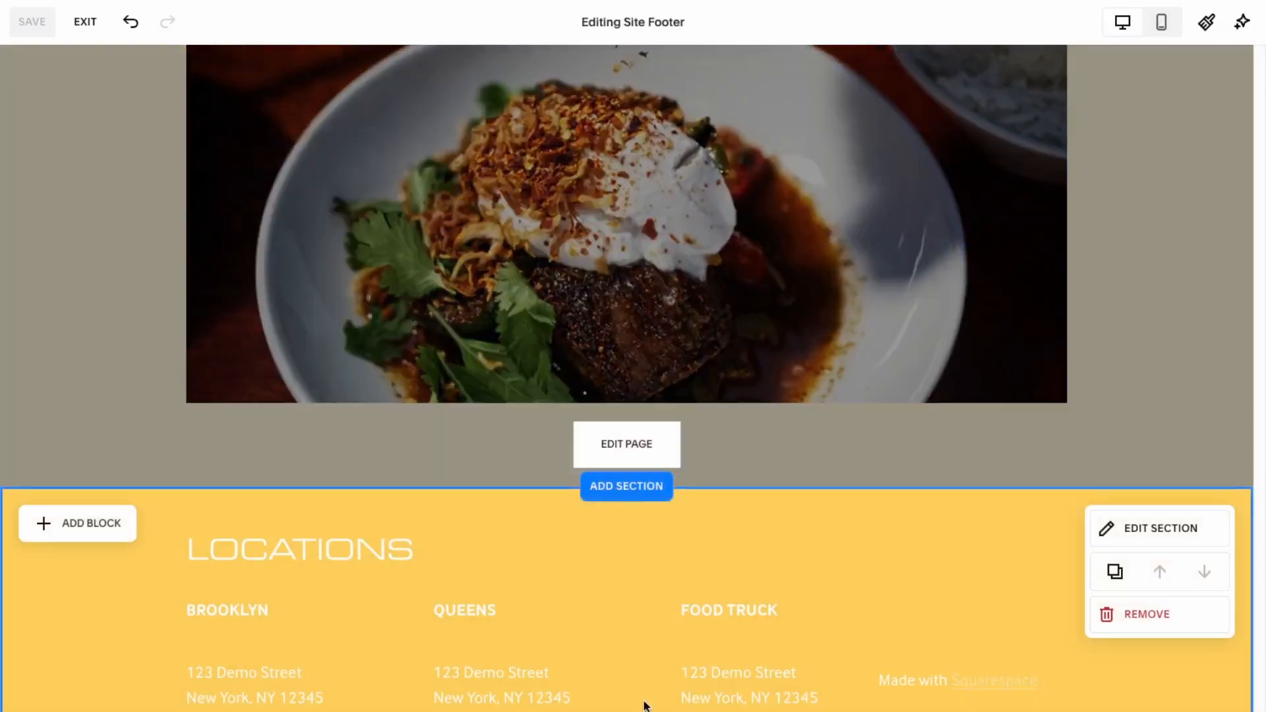
left_click(286, 683)
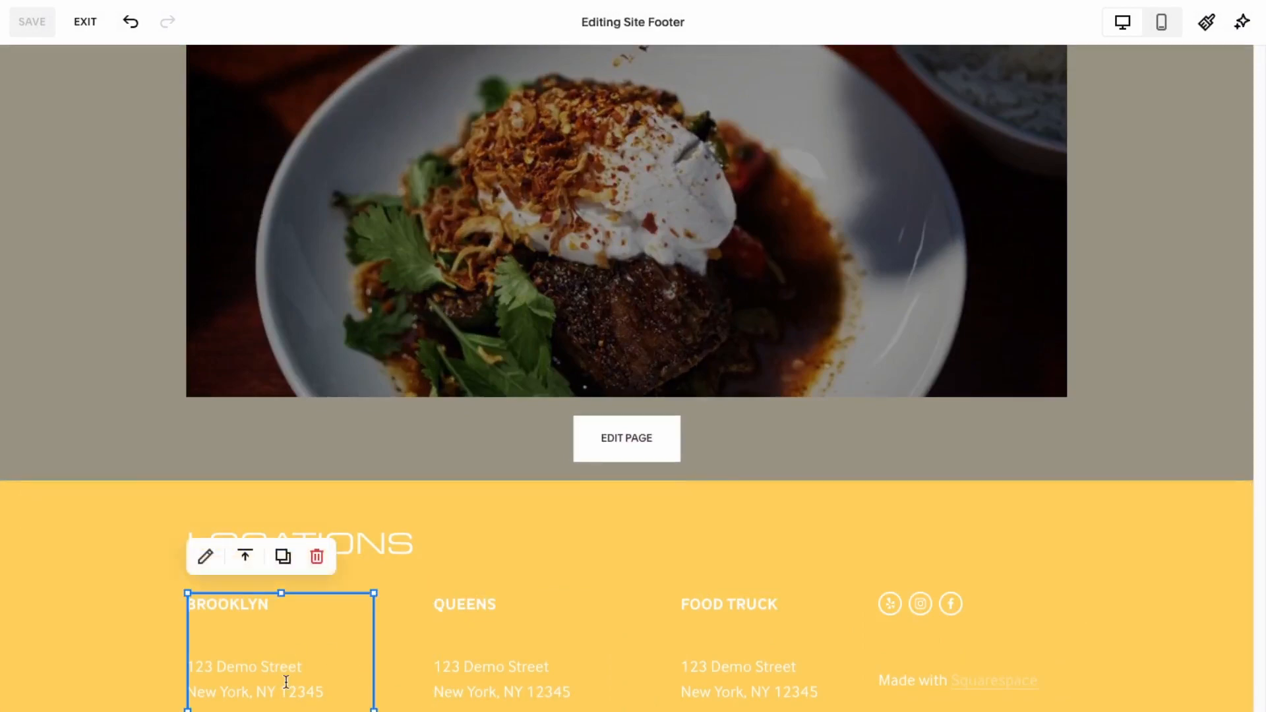
left_click(205, 557)
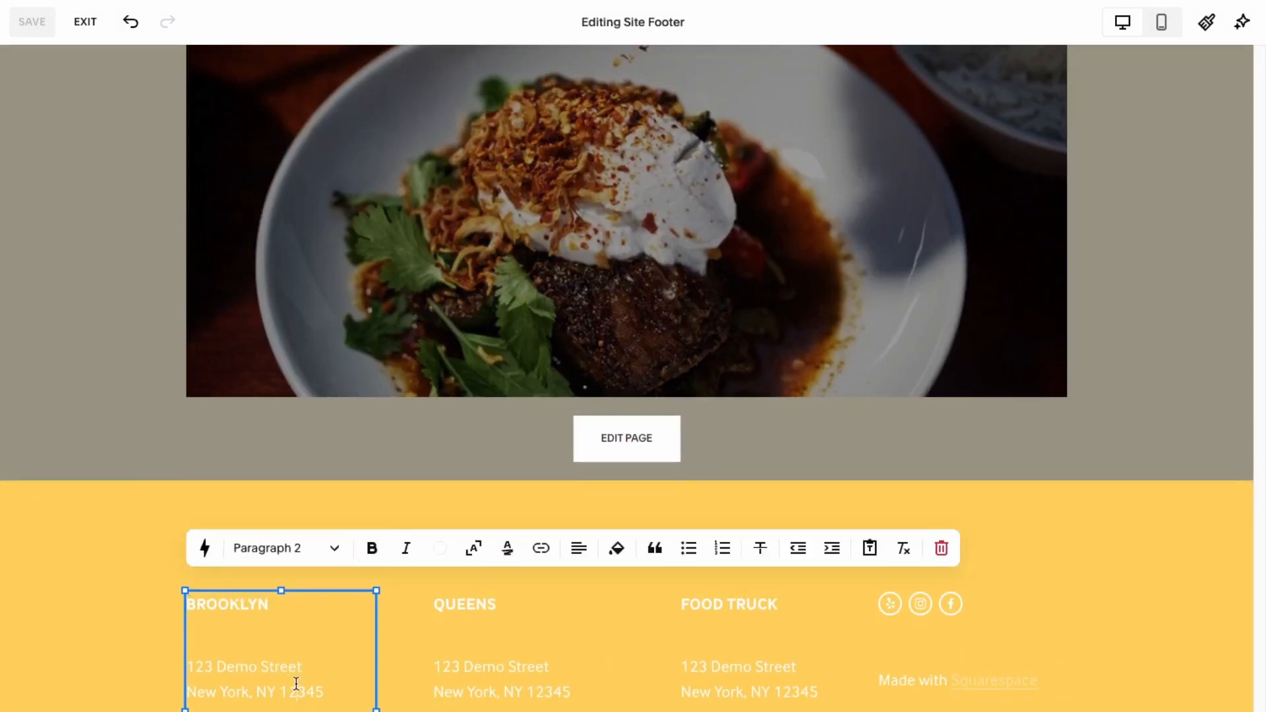
left_click(734, 633)
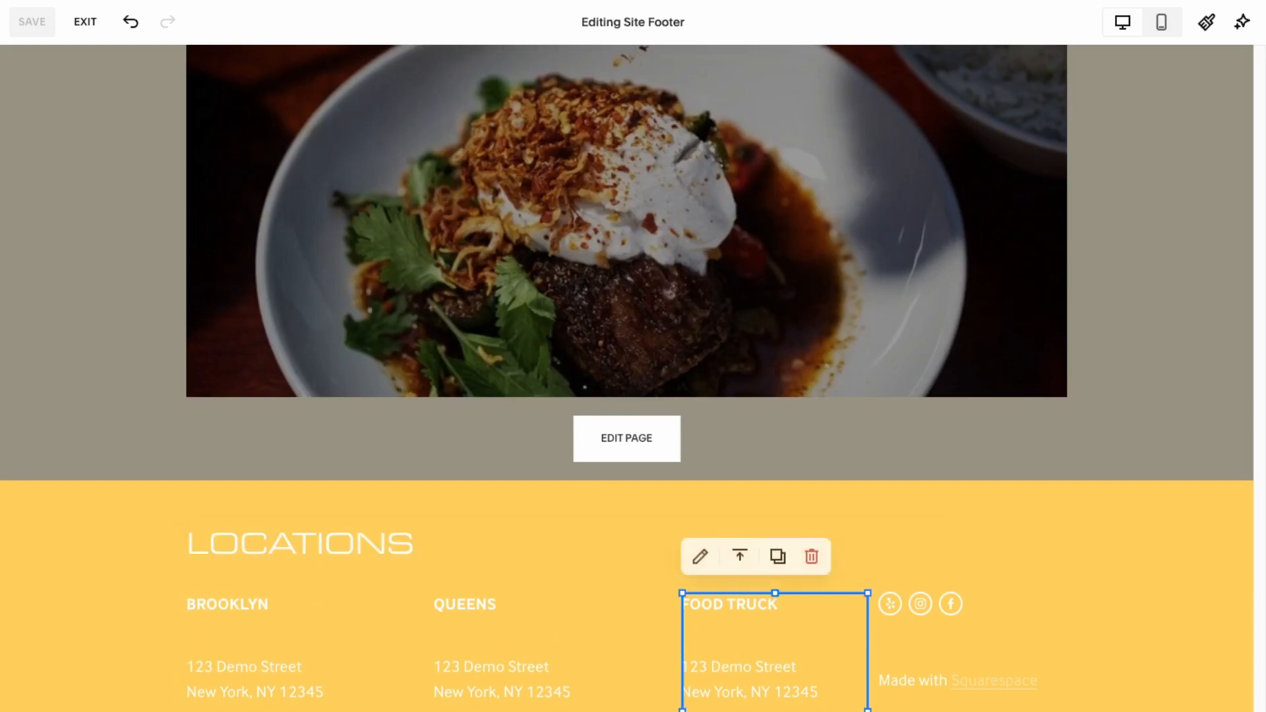
left_click(812, 556)
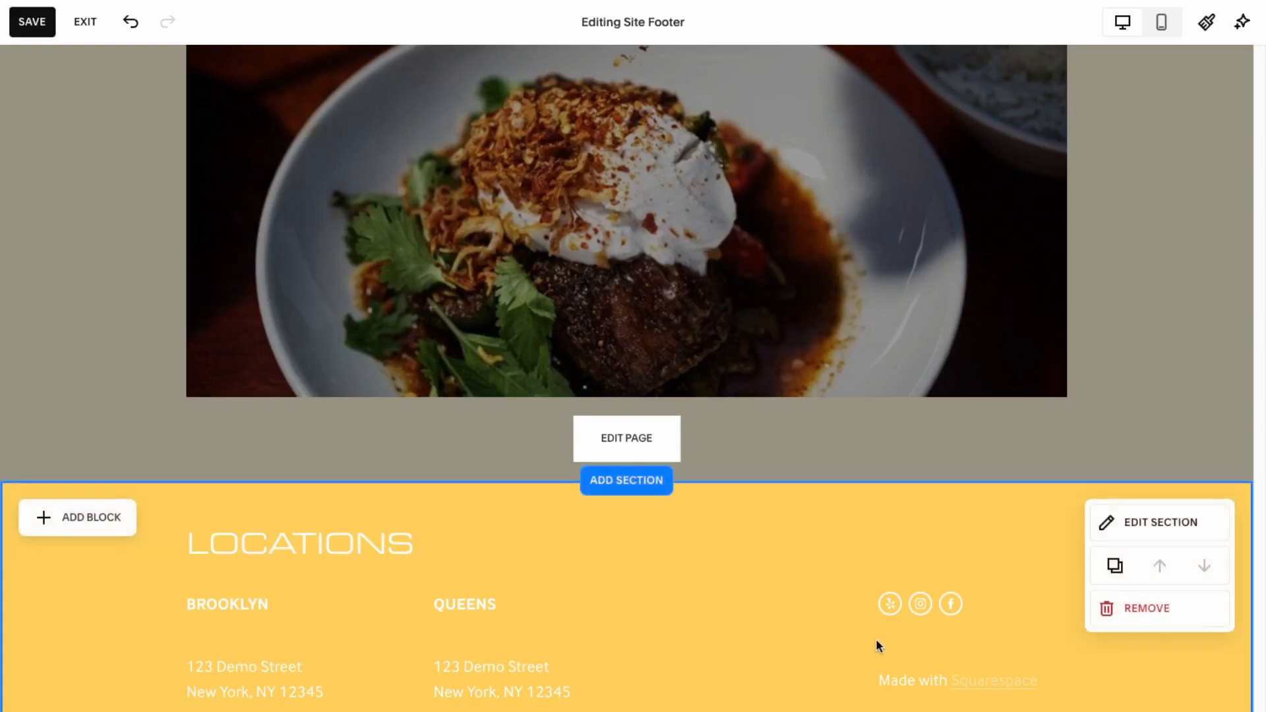
Step: Delete the social icons and the "Made with Squarespace" text from the footer
left_click(947, 604)
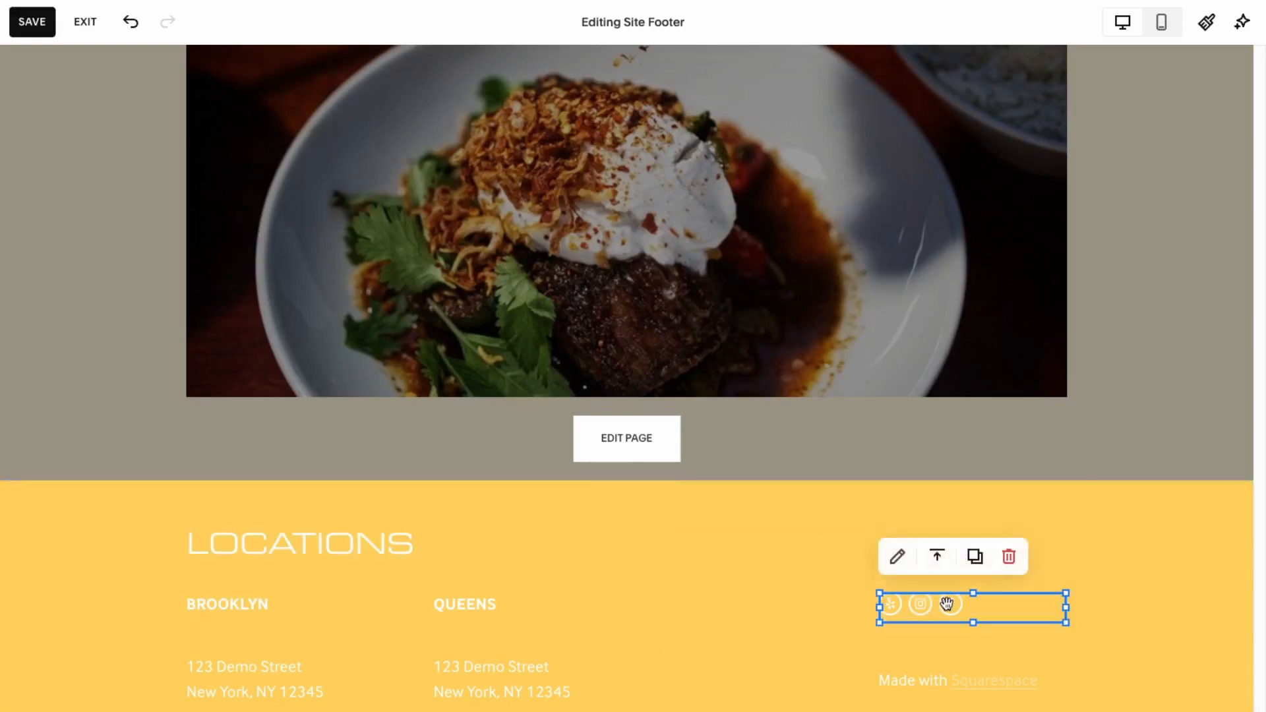
left_click(1001, 561)
left_click(990, 680)
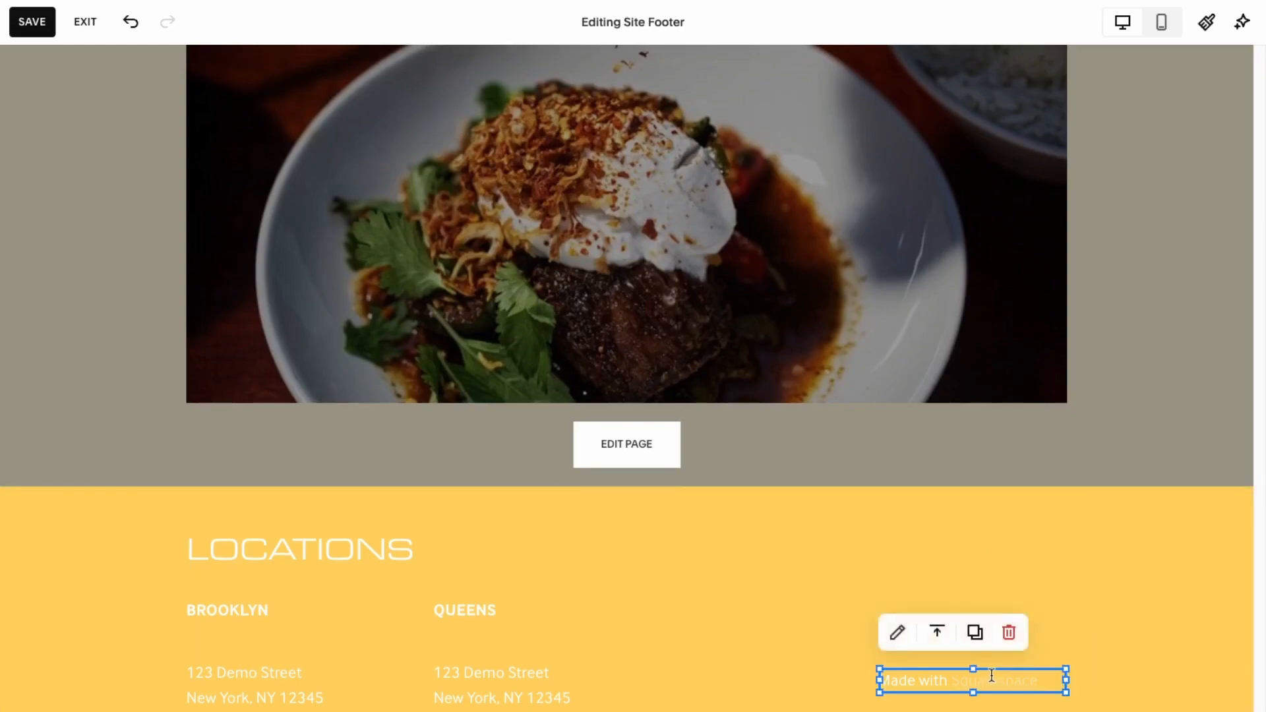
left_click(1009, 633)
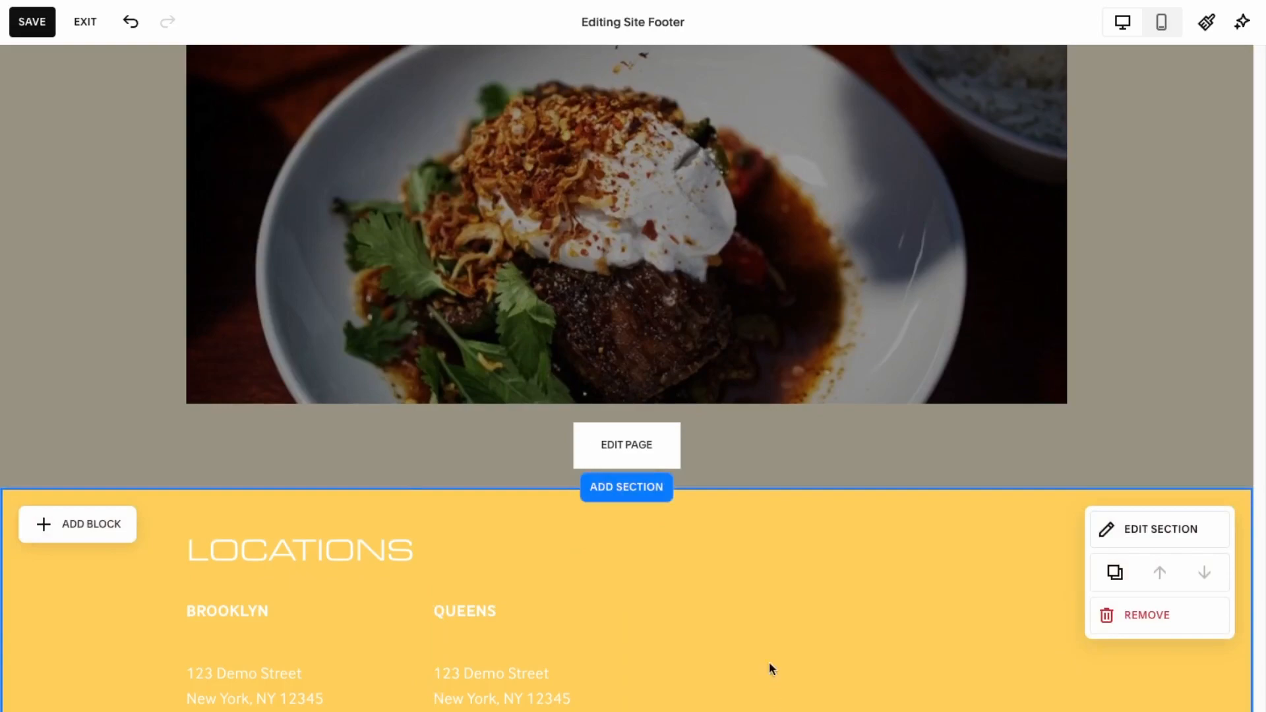
Step: Add a text block beside the Queens column in the footer reading "Thai Delicious is top restaurant in Toronto"
left_click(121, 527)
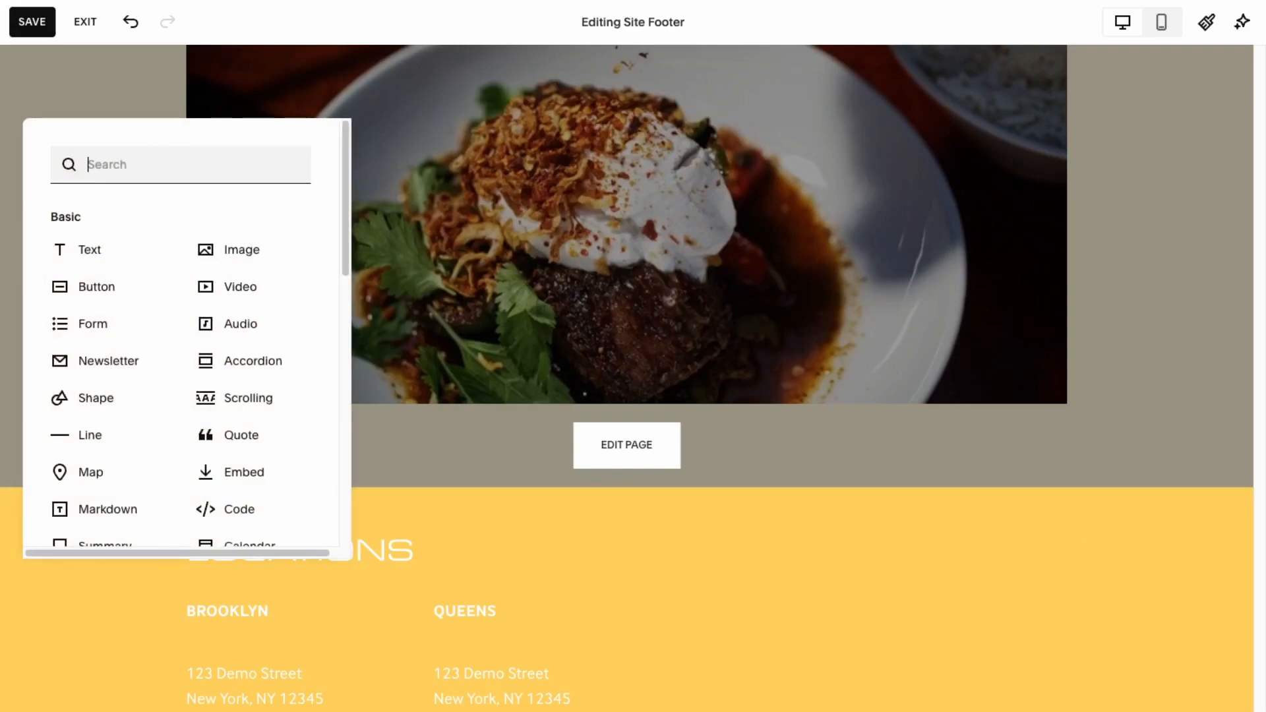
left_click(77, 250)
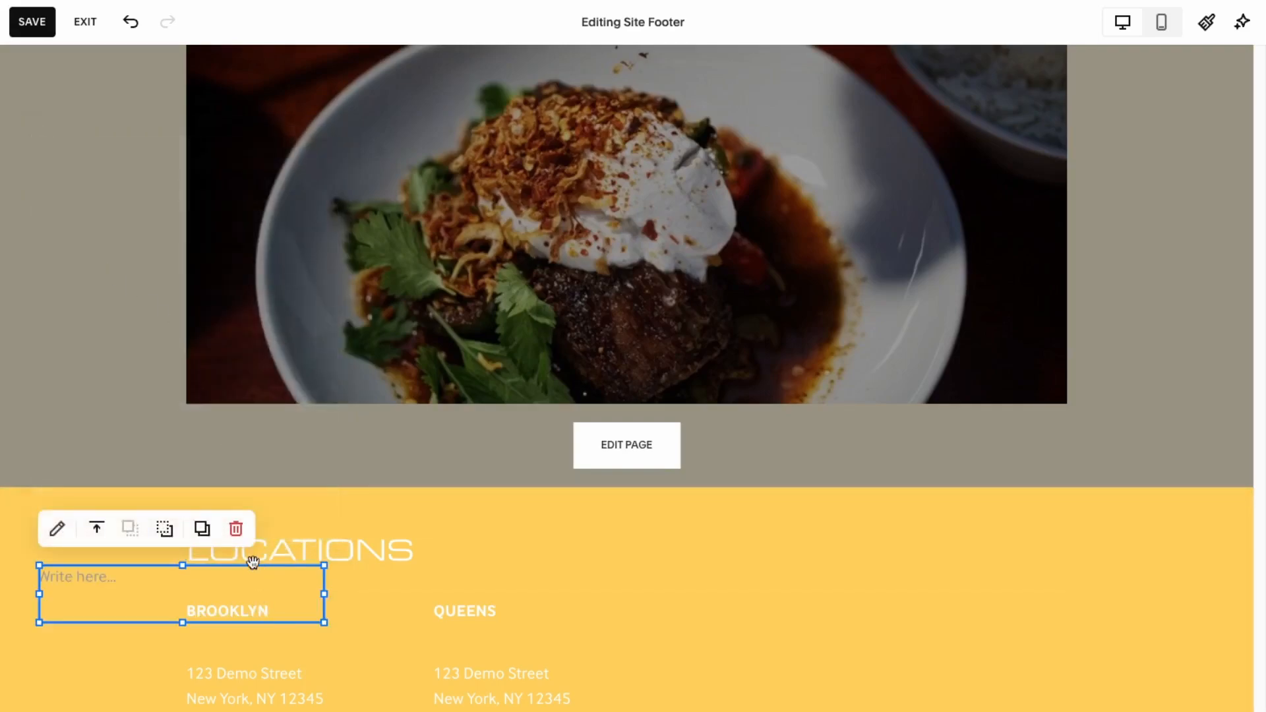
left_click_drag(253, 562, 894, 600)
type("Thai Delicious is top restaurant in T")
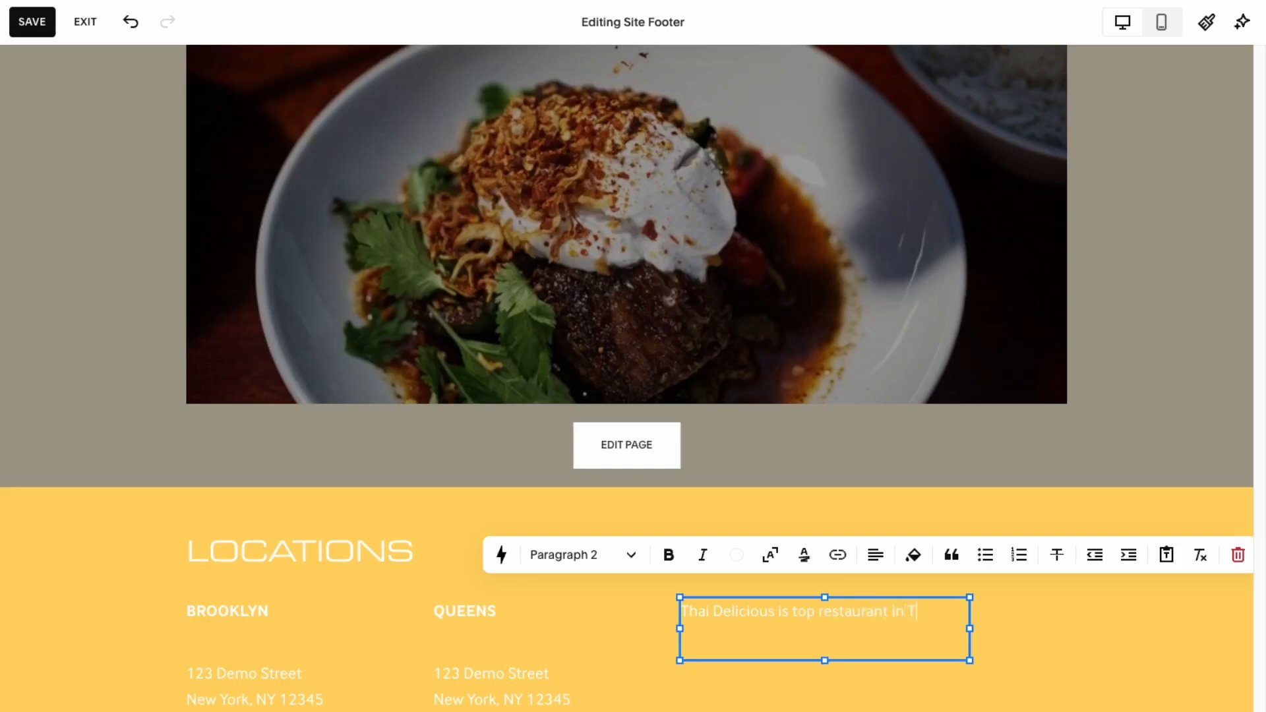
key("Return")
key("Return")
key("BackSpace")
key("BackSpace")
key("BackSpace")
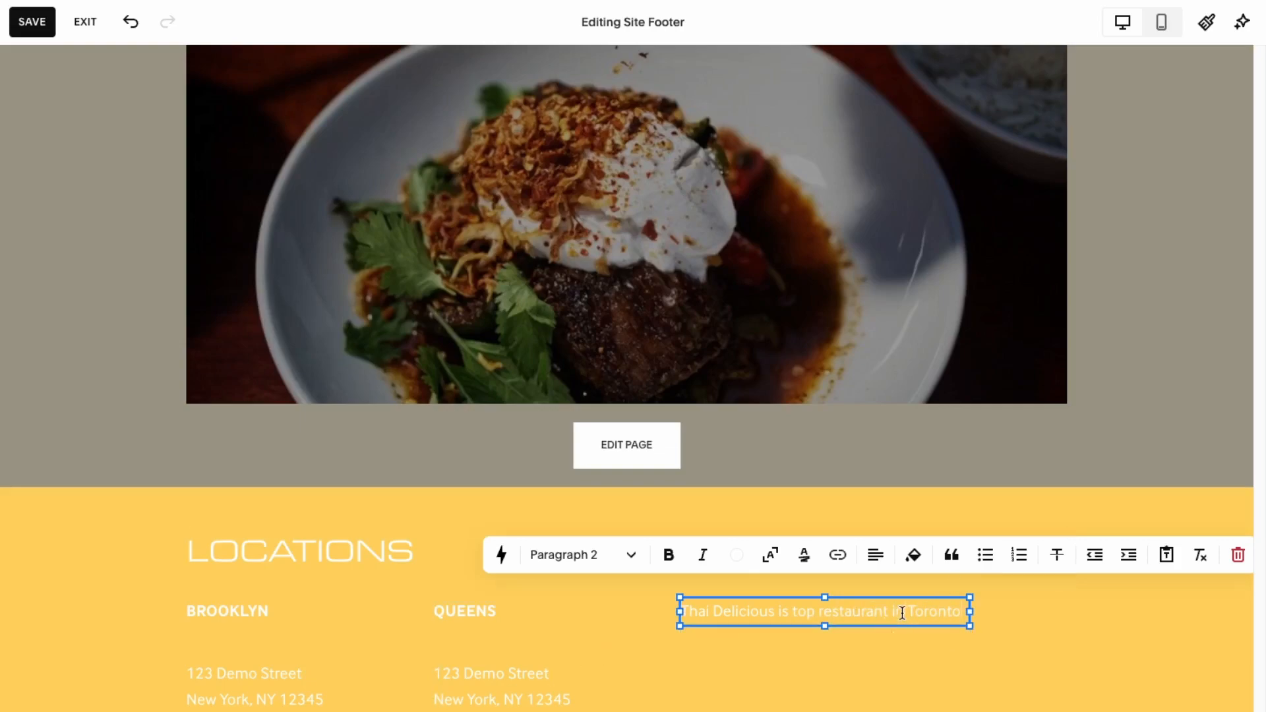
left_click(855, 706)
Step: Add a map block directly below the footer's new text and resize it to the same width as that text block
left_click(87, 522)
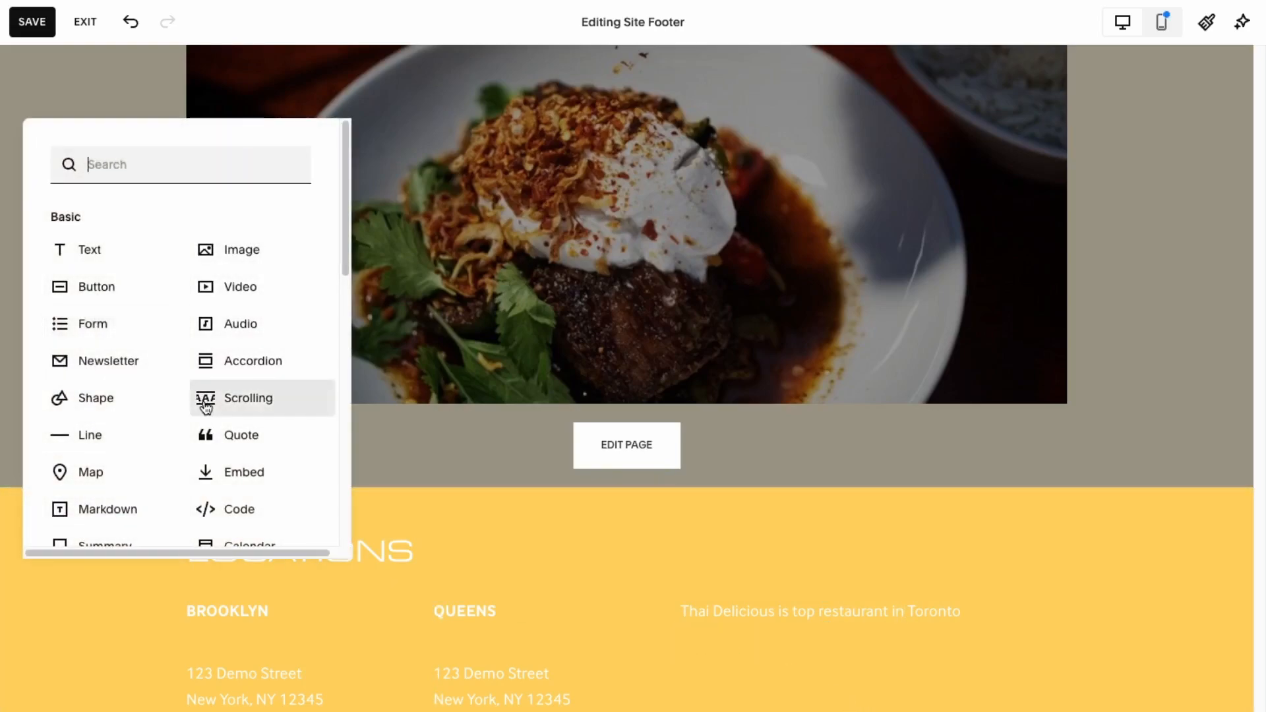
left_click(142, 480)
left_click_drag(237, 689, 838, 565)
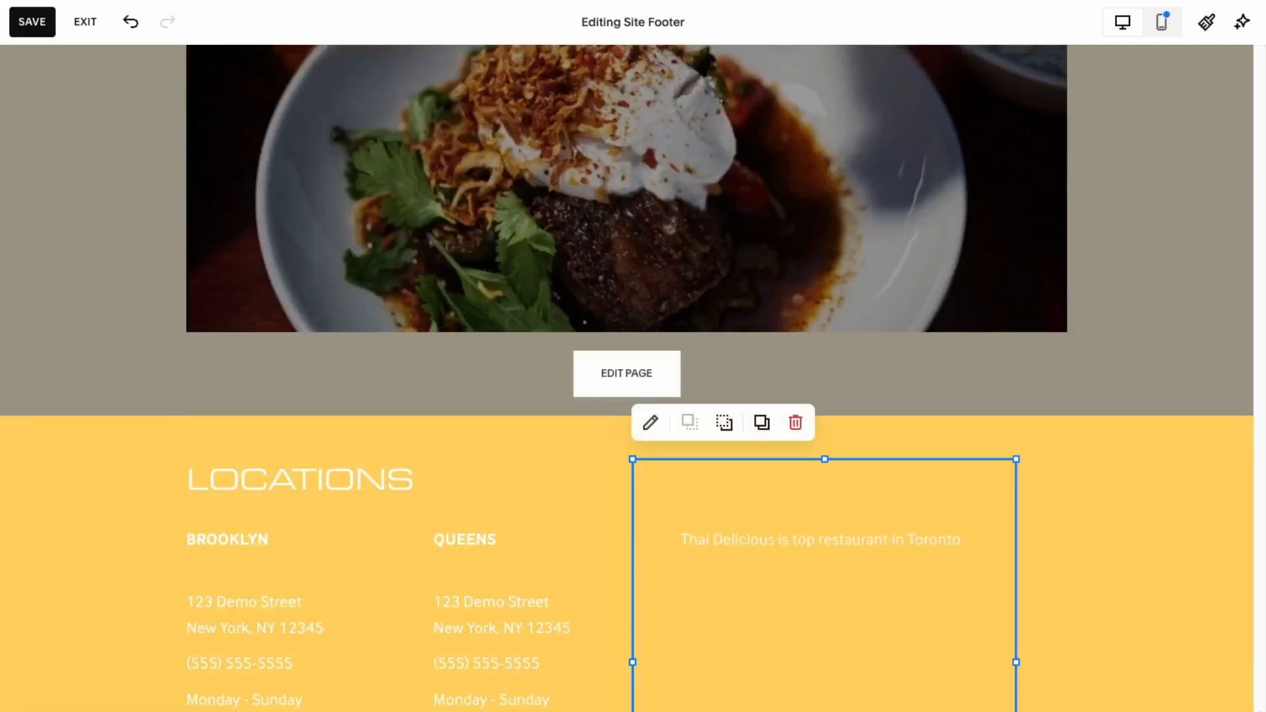
left_click_drag(633, 459, 736, 625)
left_click_drag(851, 705, 810, 662)
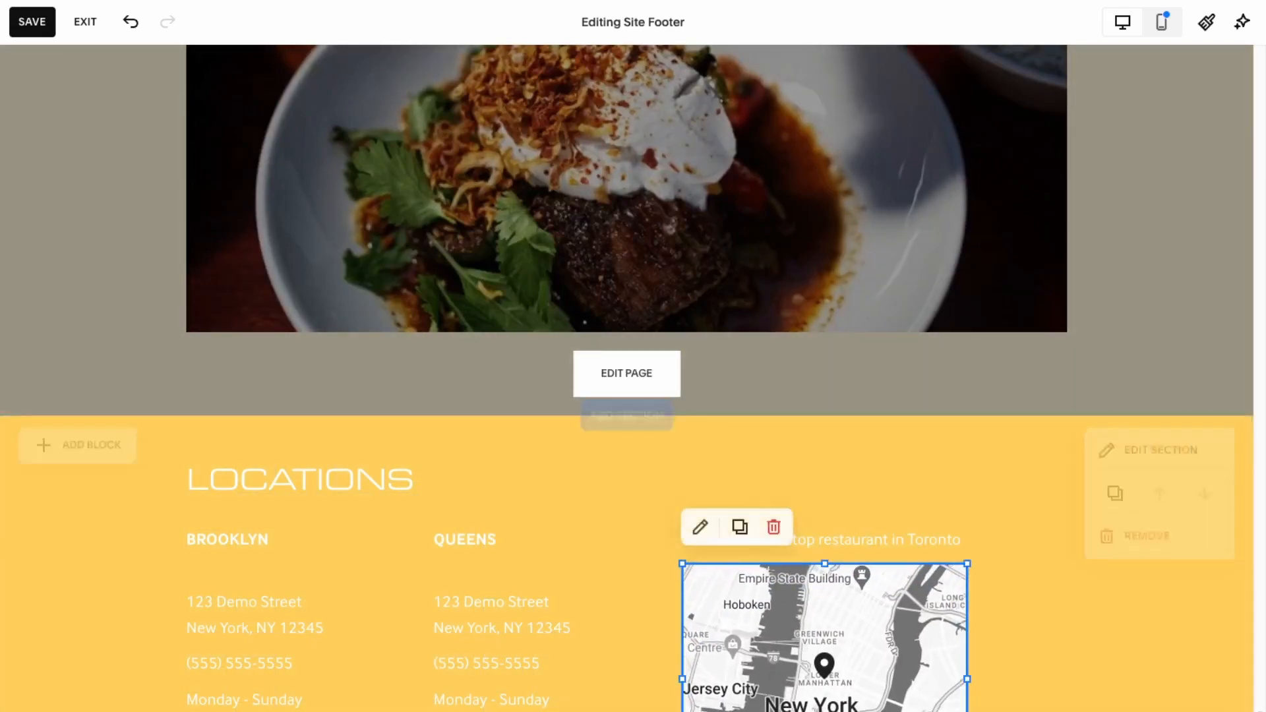
mouse_move(968, 711)
left_mouse_down()
mouse_move(942, 711)
mouse_move(967, 711)
left_mouse_up()
Step: Set the footer section's grid row count to 10
left_click(1027, 647)
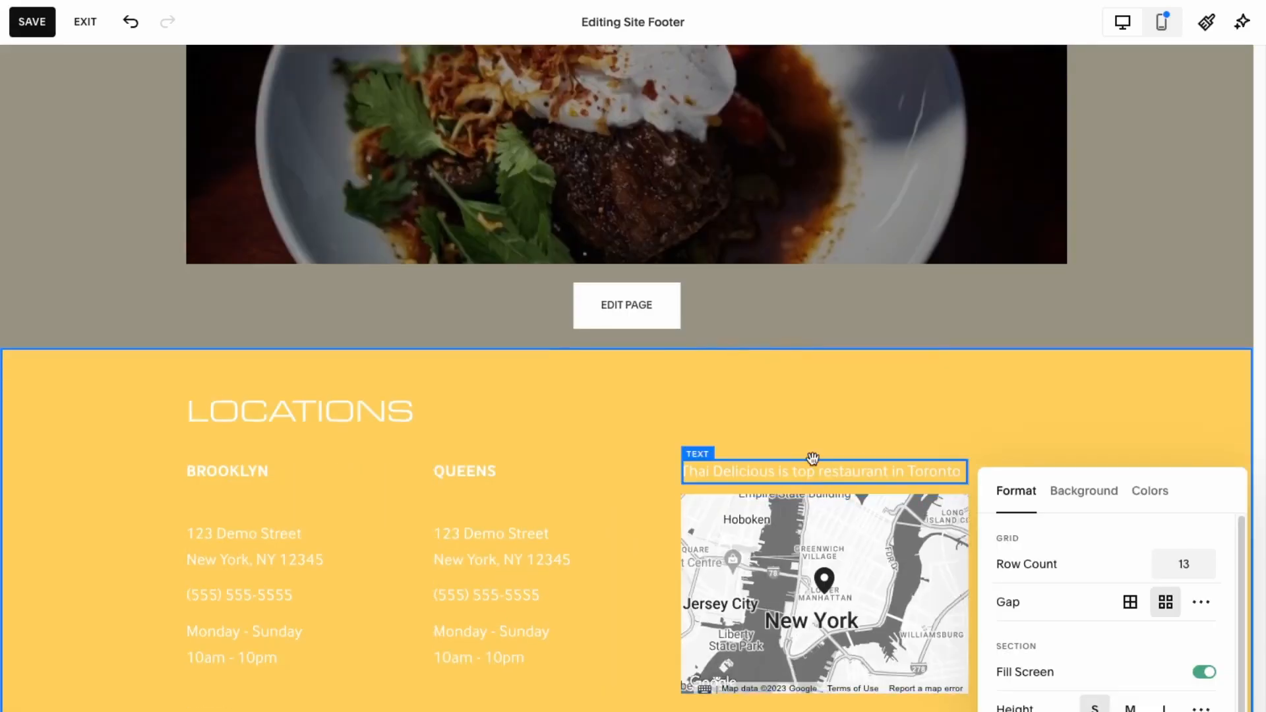
scroll(1077, 643, "down", 4)
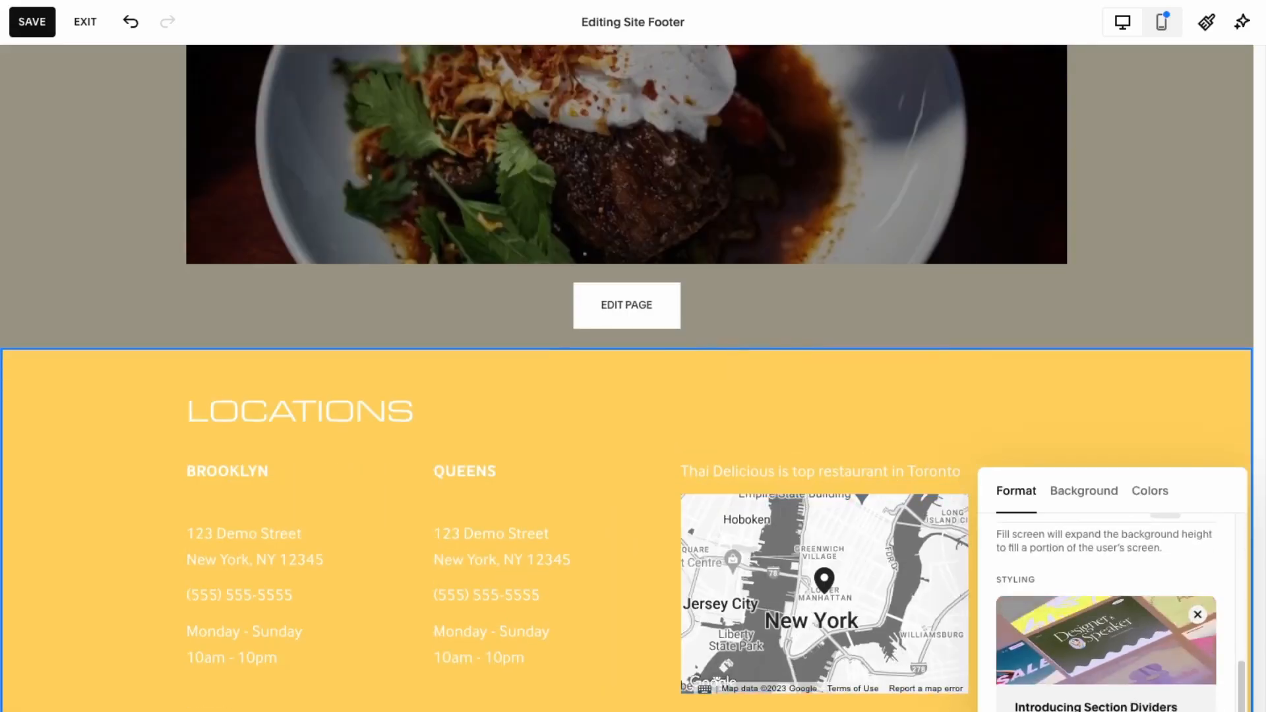
scroll(991, 587, "up", 4)
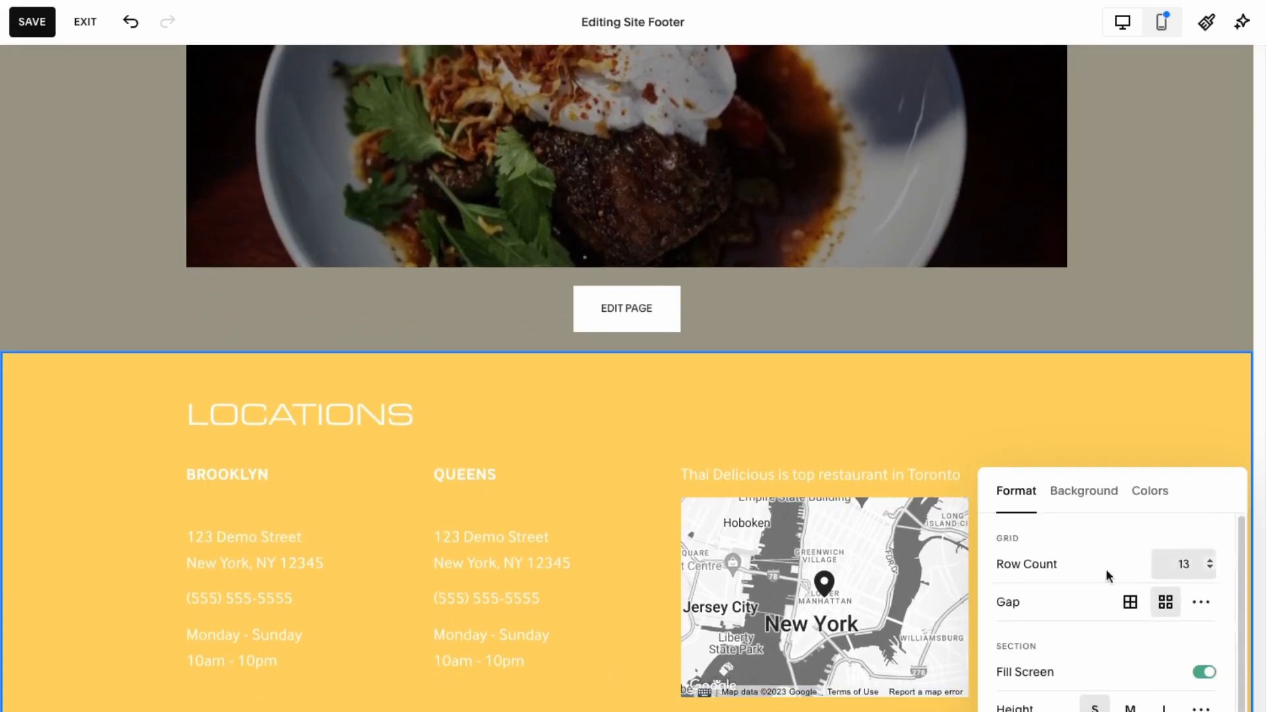
left_click(1210, 569)
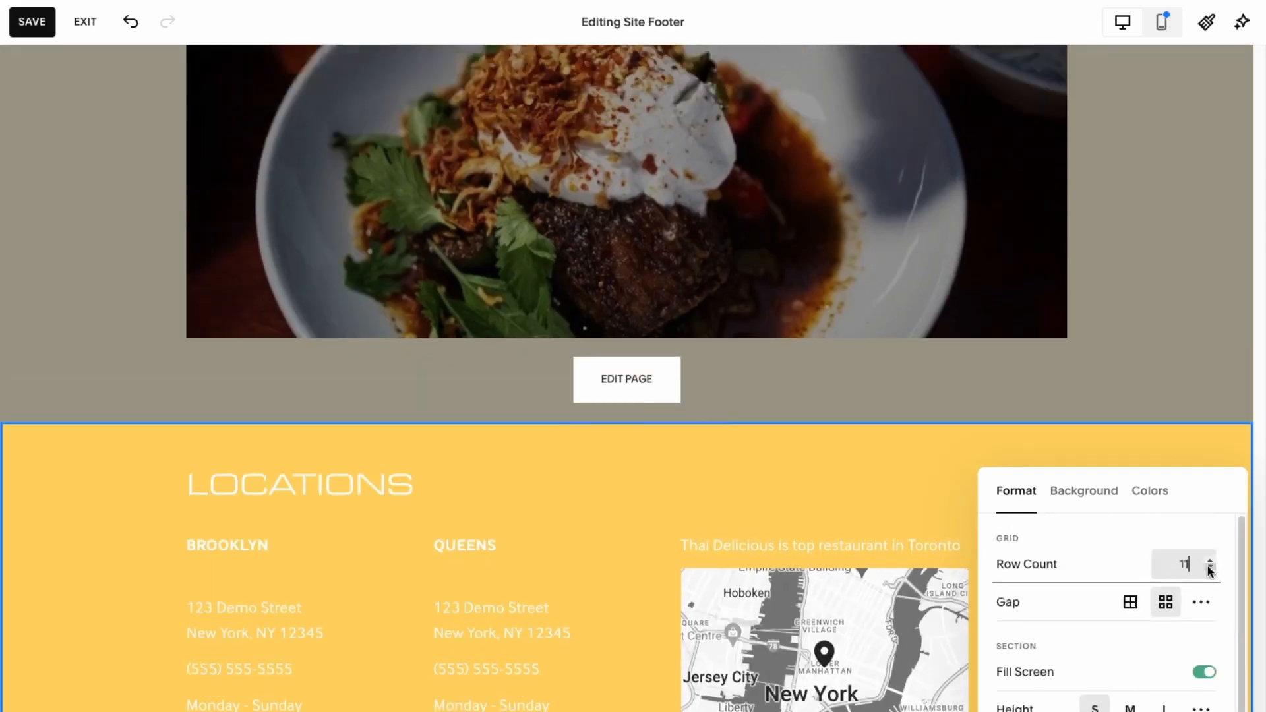
left_click(1210, 569)
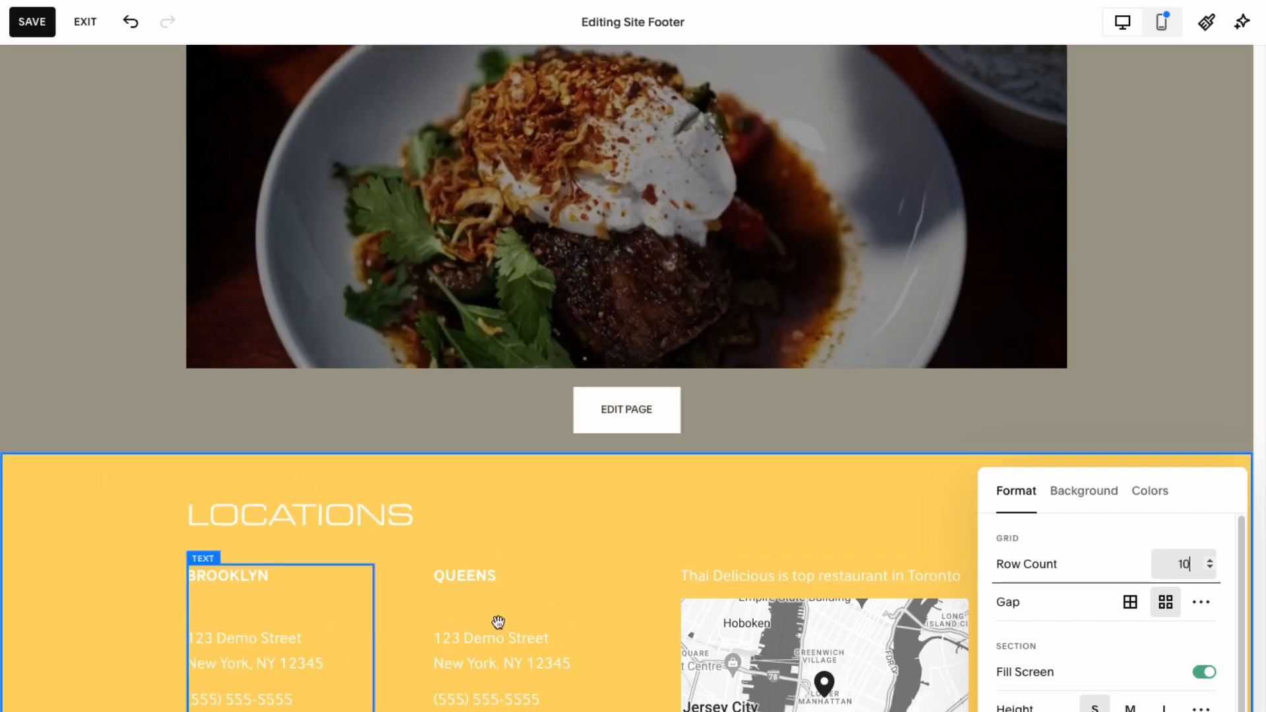
Step: Compare color themes for the footer section, apply Light 1, save the footer and leave editing mode
left_click(1090, 504)
left_click(1137, 501)
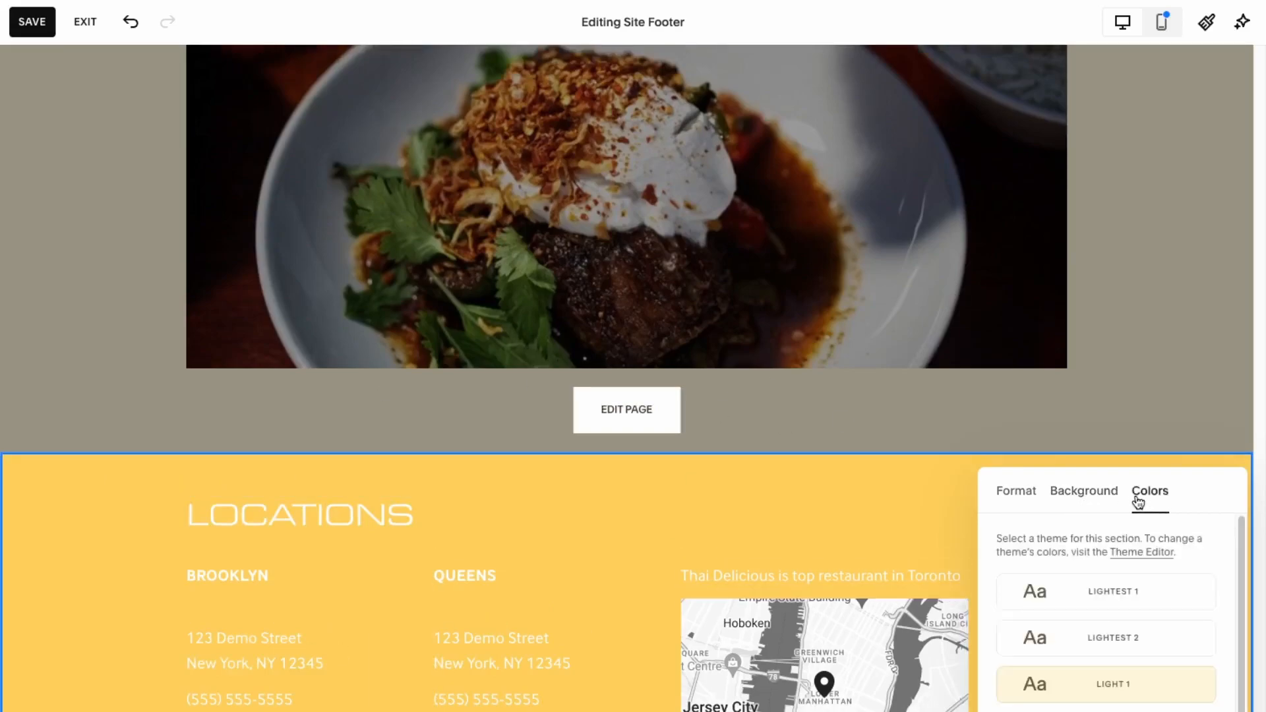
left_click(1103, 685)
left_click(1103, 584)
left_click(1098, 639)
left_click(1106, 672)
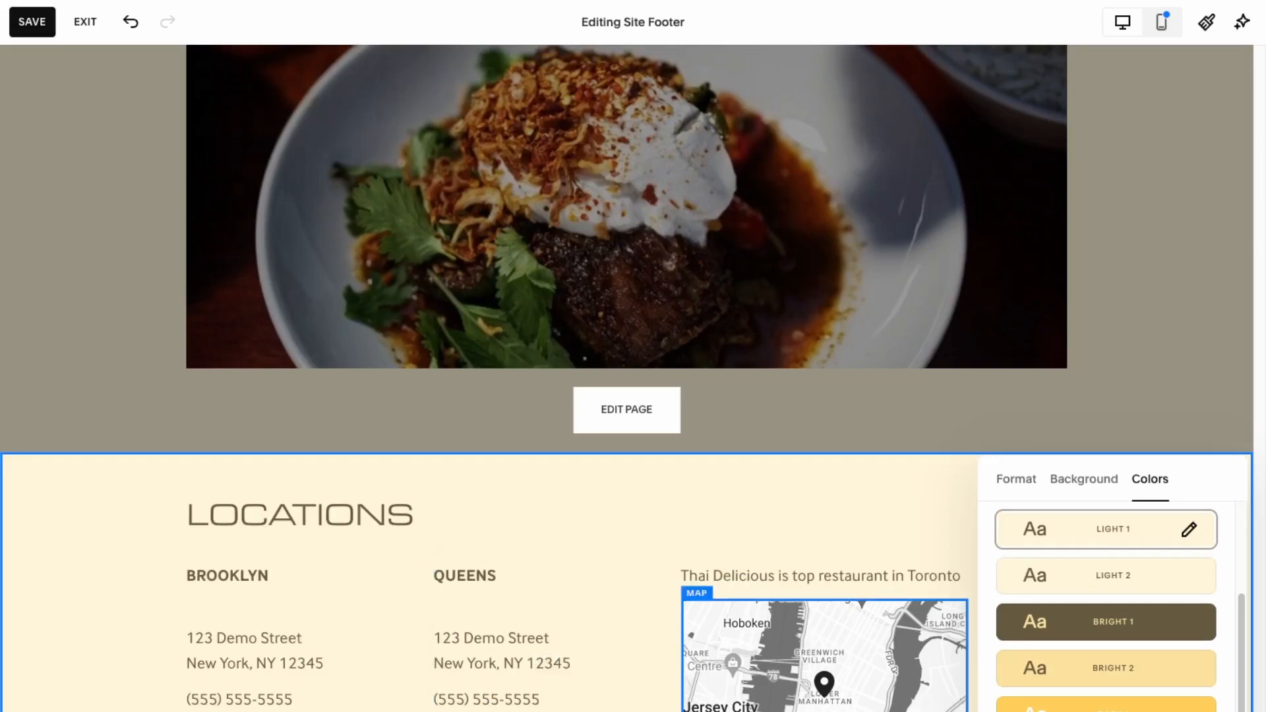
scroll(1174, 571, "down", 1)
left_click(373, 687)
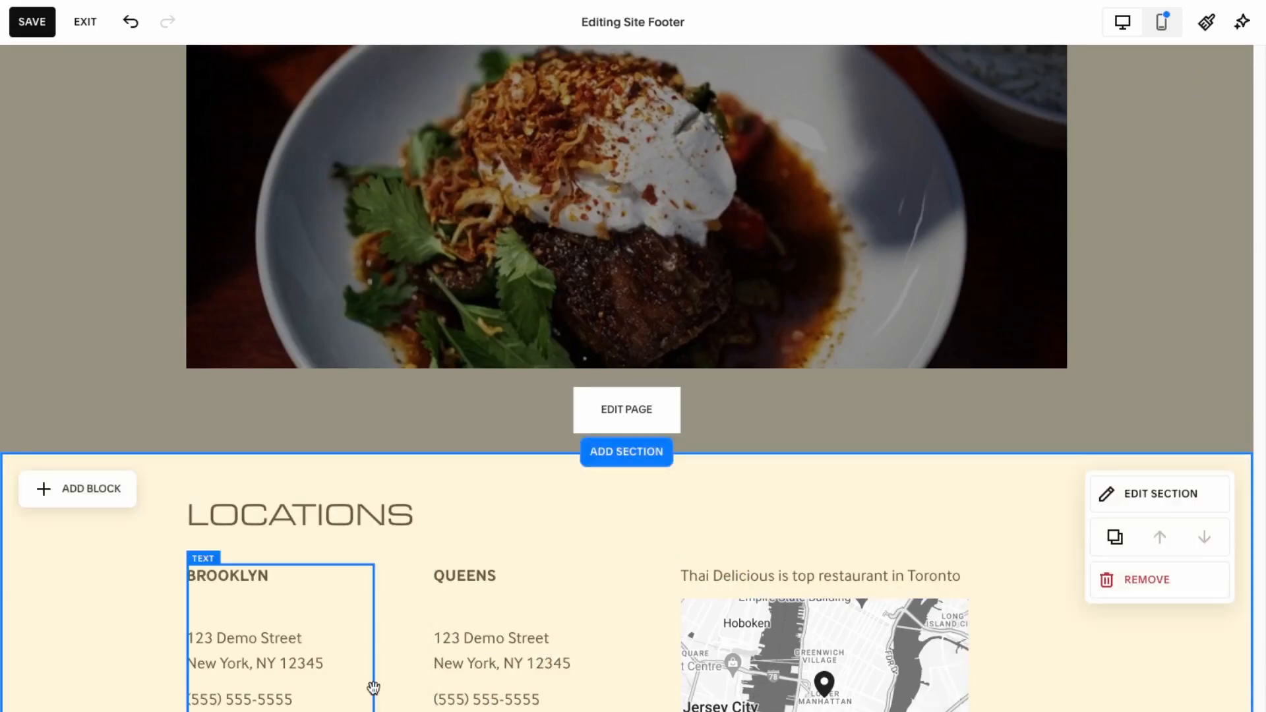
left_click(23, 28)
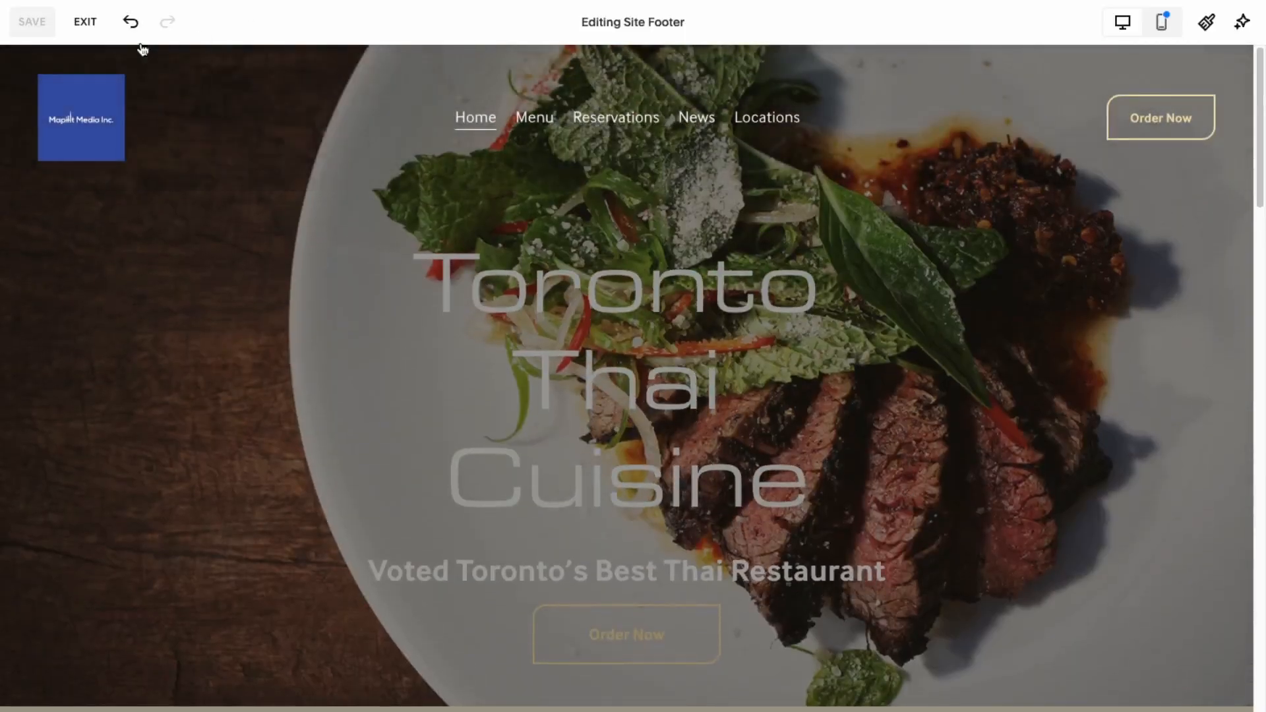
left_click(79, 26)
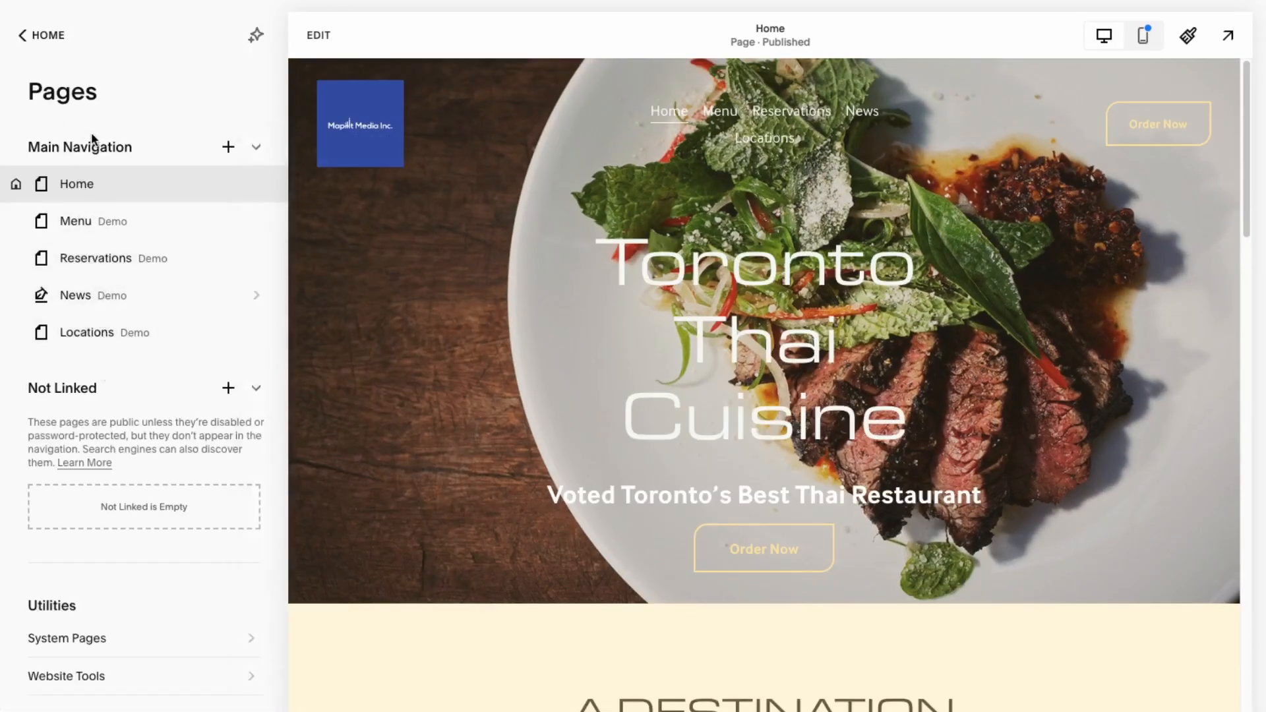
Step: Review the content of the Menu and Reservations pages in the site preview
left_click(724, 117)
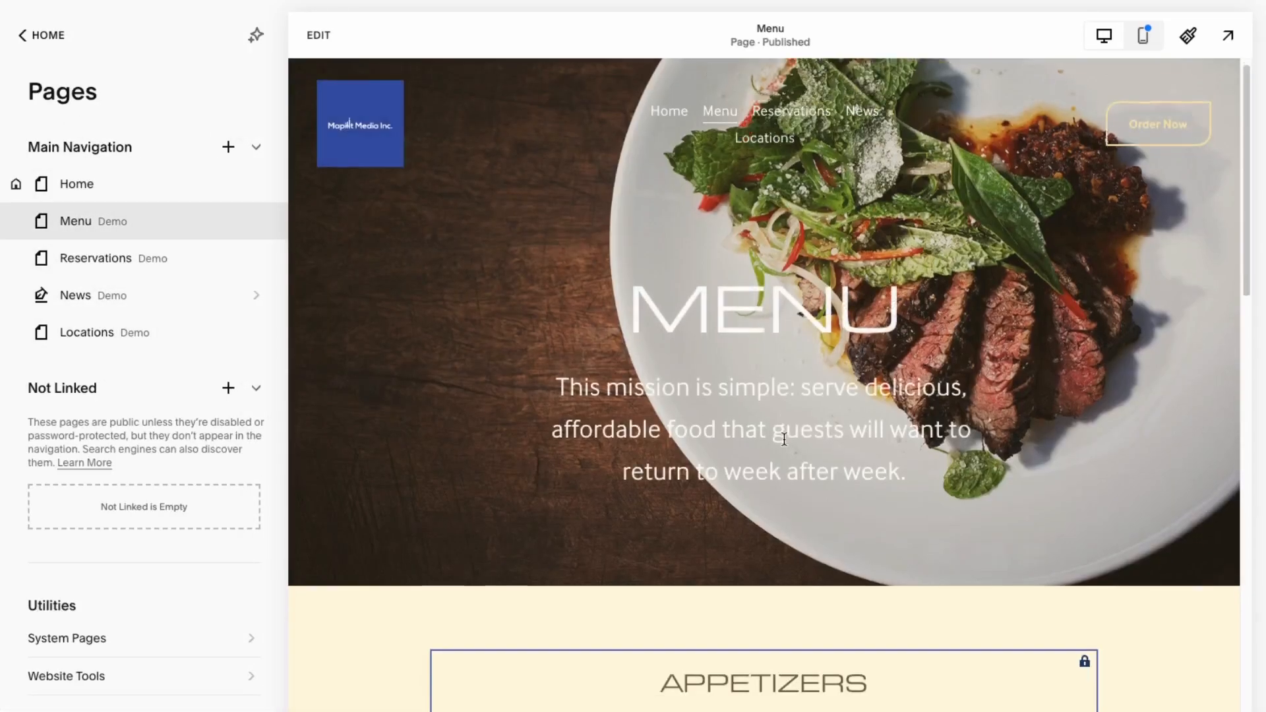
scroll(784, 439, "down", 15)
scroll(783, 442, "down", 5)
scroll(783, 442, "up", 10)
left_click(807, 104)
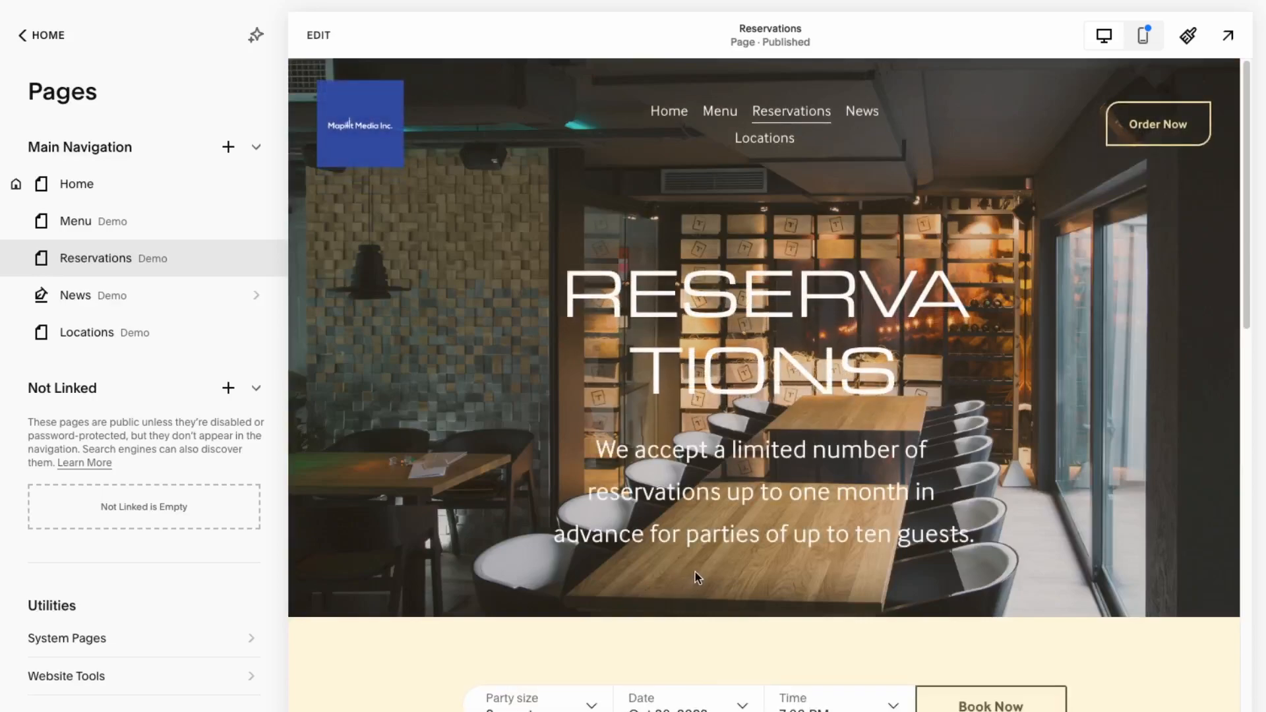
scroll(458, 422, "down", 8)
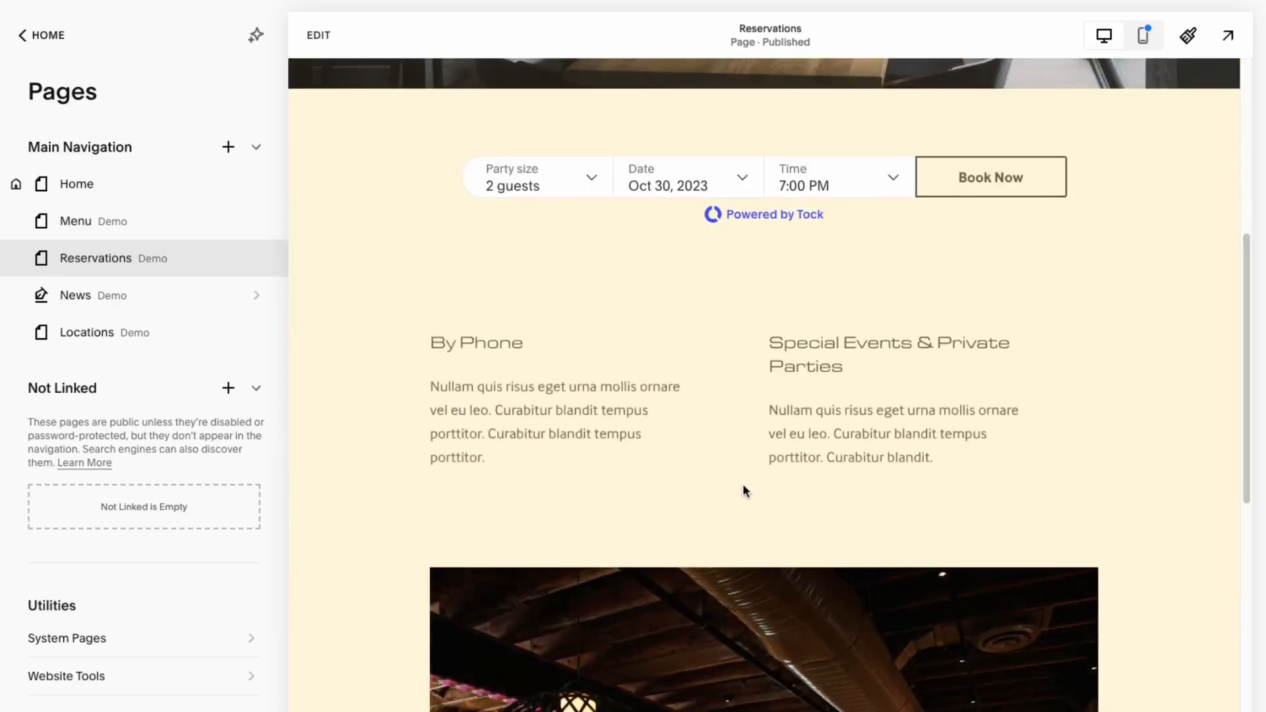
scroll(736, 481, "up", 8)
Step: View the News page, and examine the Locations page's addresses, contact form and footer
left_click(867, 114)
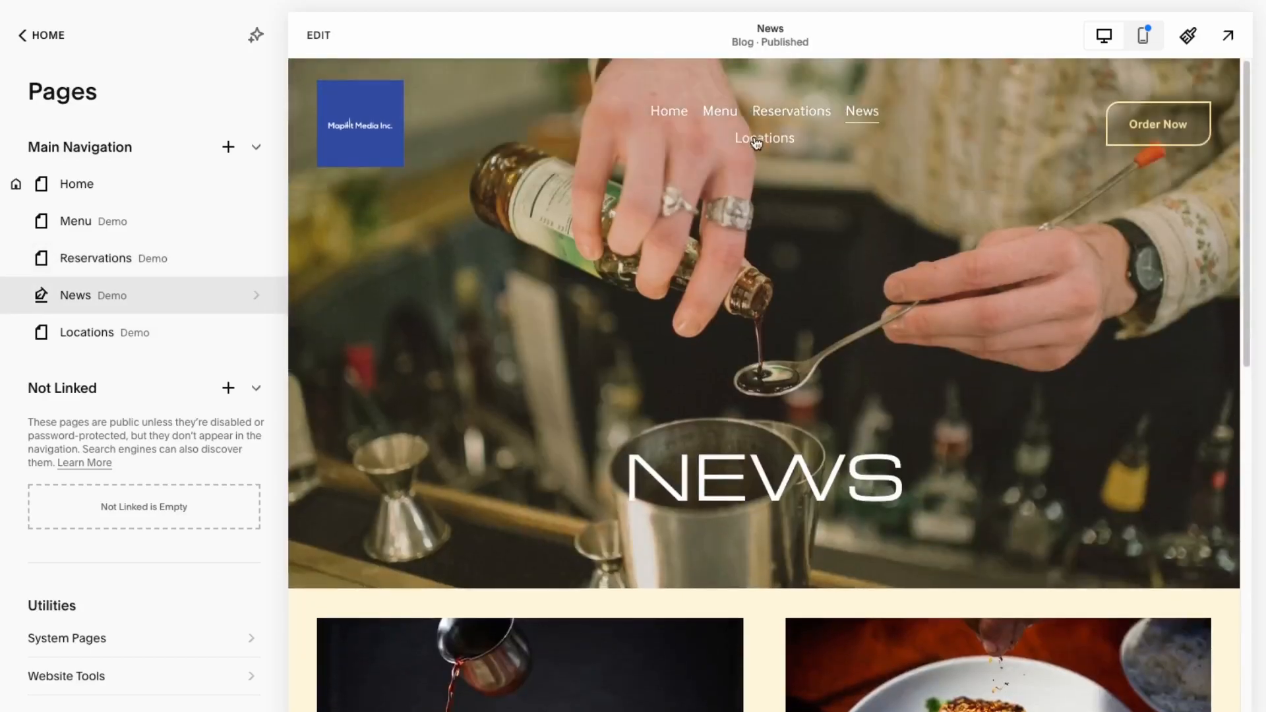
left_click(756, 141)
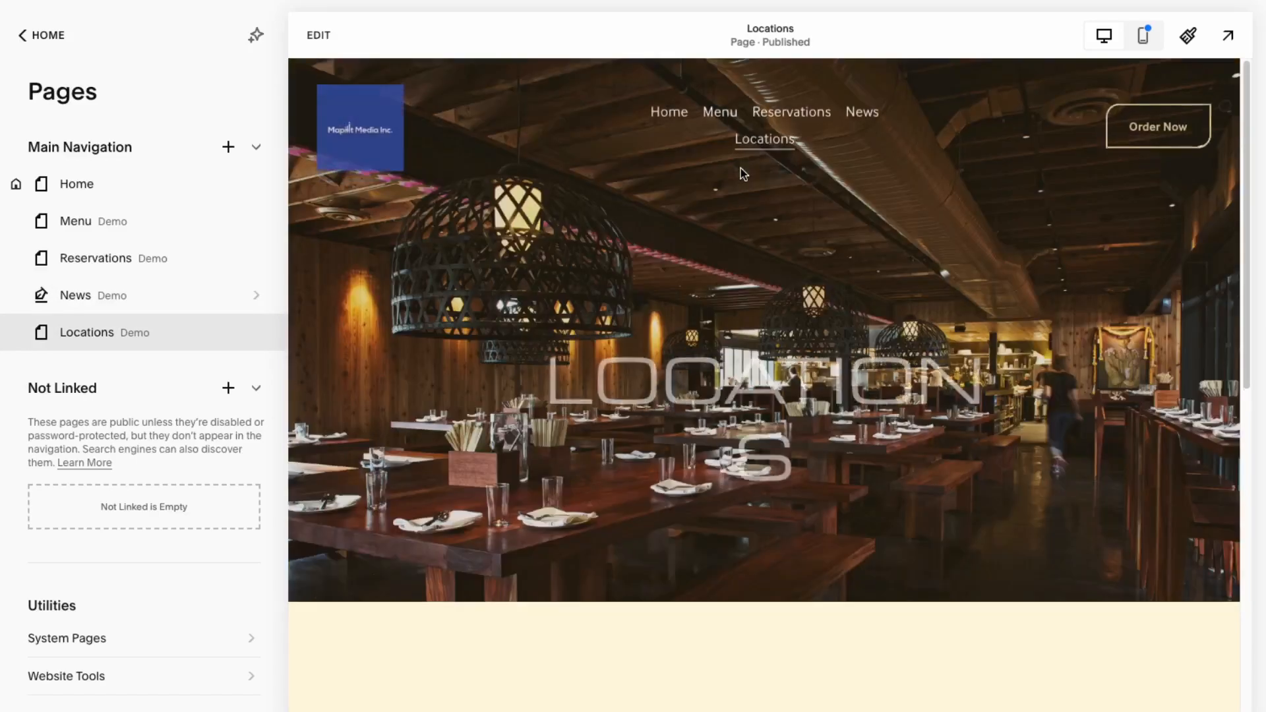
scroll(378, 554, "down", 5)
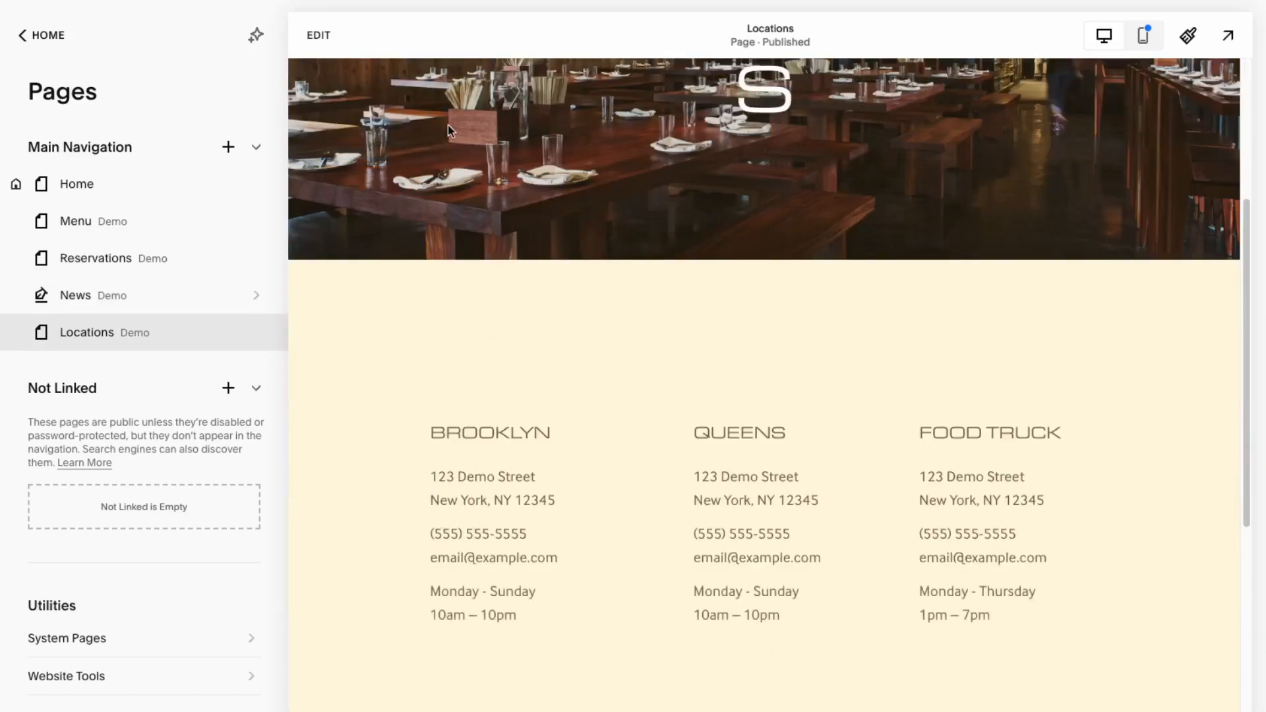
scroll(555, 515, "down", 15)
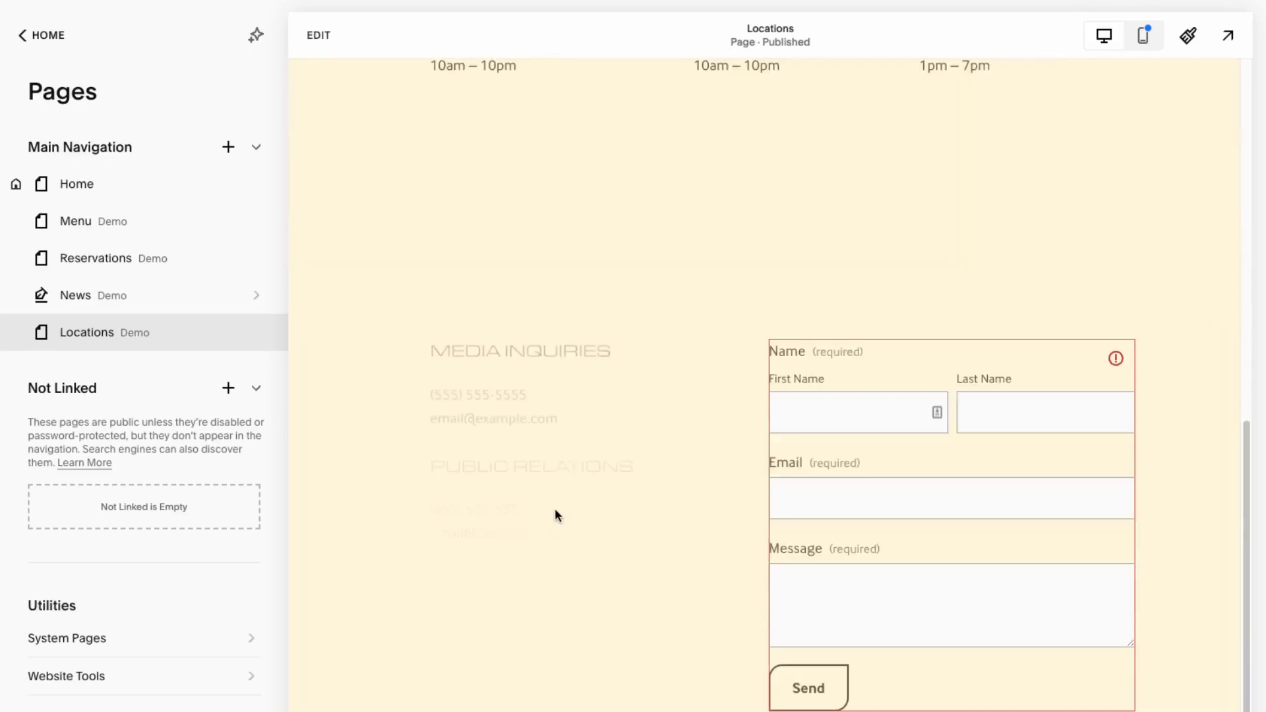
scroll(710, 614, "up", 12)
scroll(590, 422, "down", 12)
scroll(1014, 605, "up", 15)
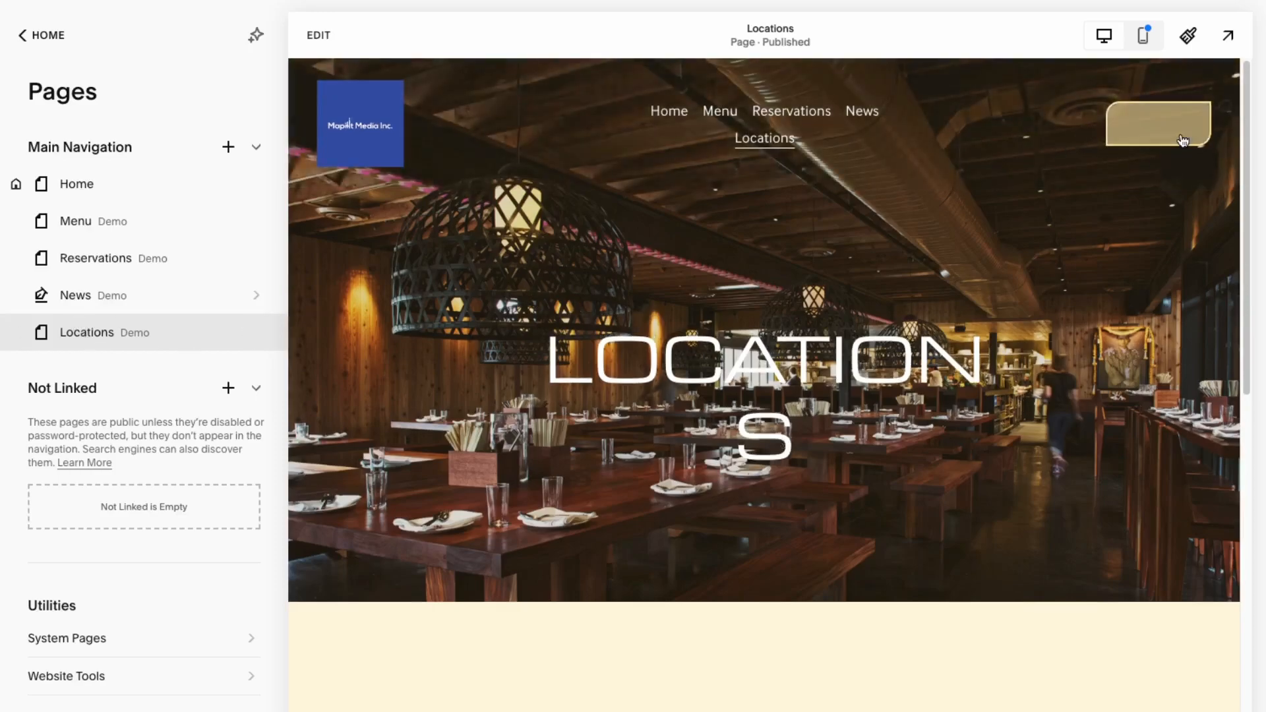
scroll(652, 464, "down", 12)
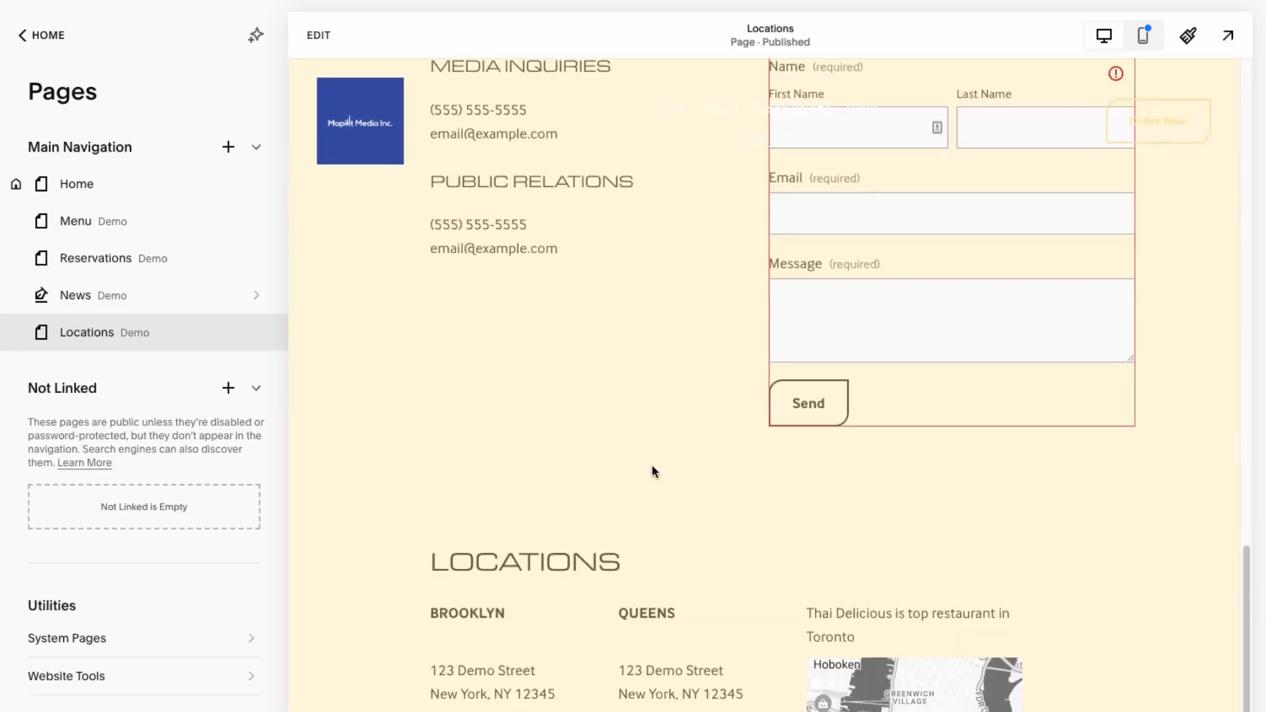
Step: On the Home page, link the header's Order Now button to the /locations page and save the change
scroll(653, 468, "up", 12)
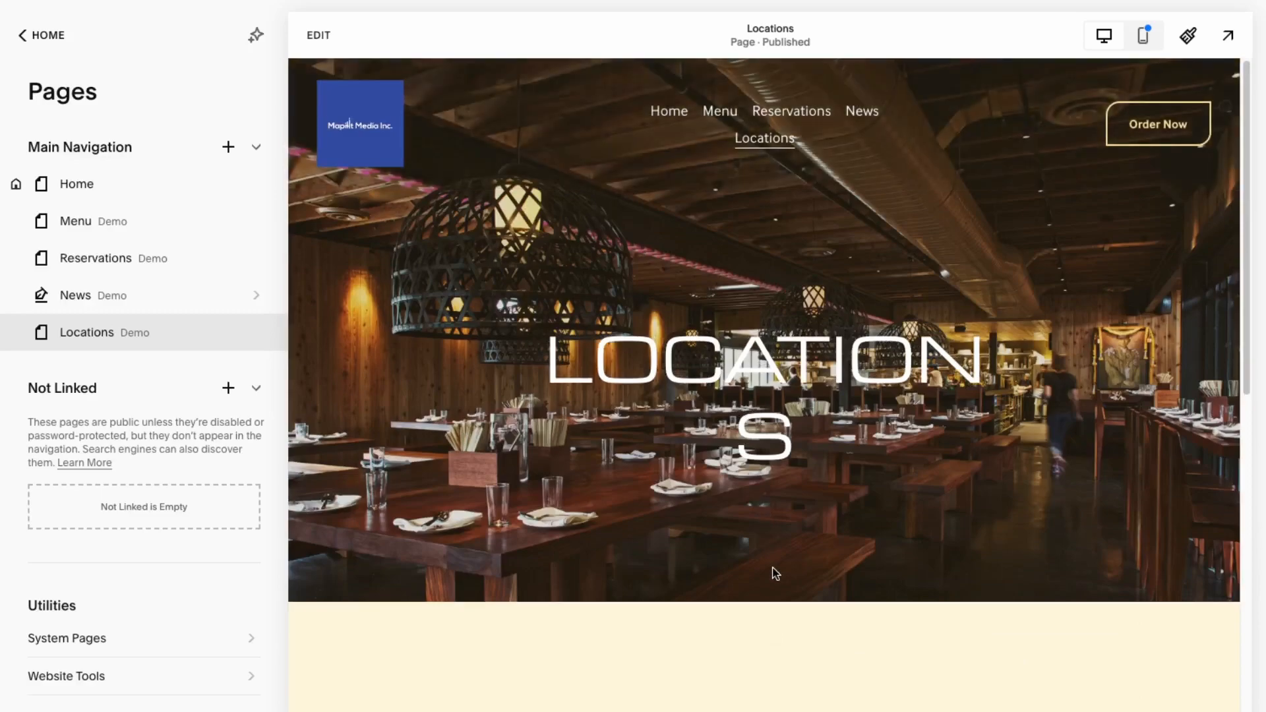
left_click(99, 183)
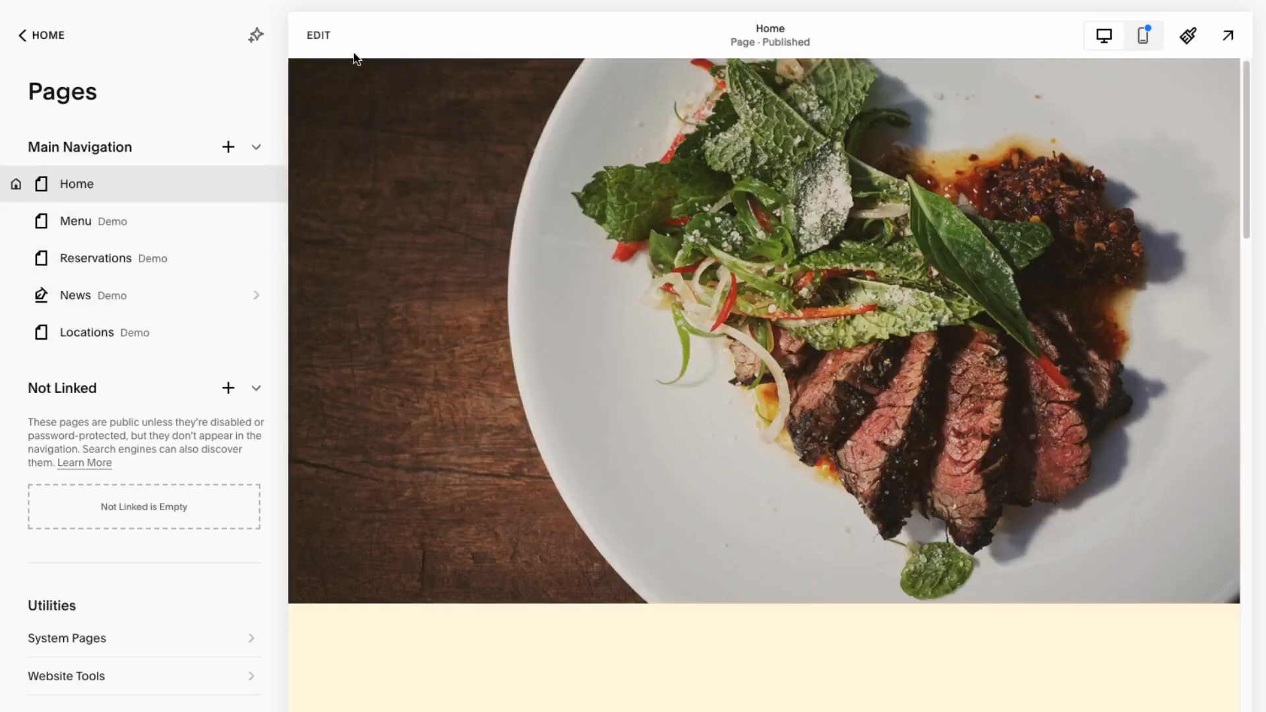
left_click(326, 46)
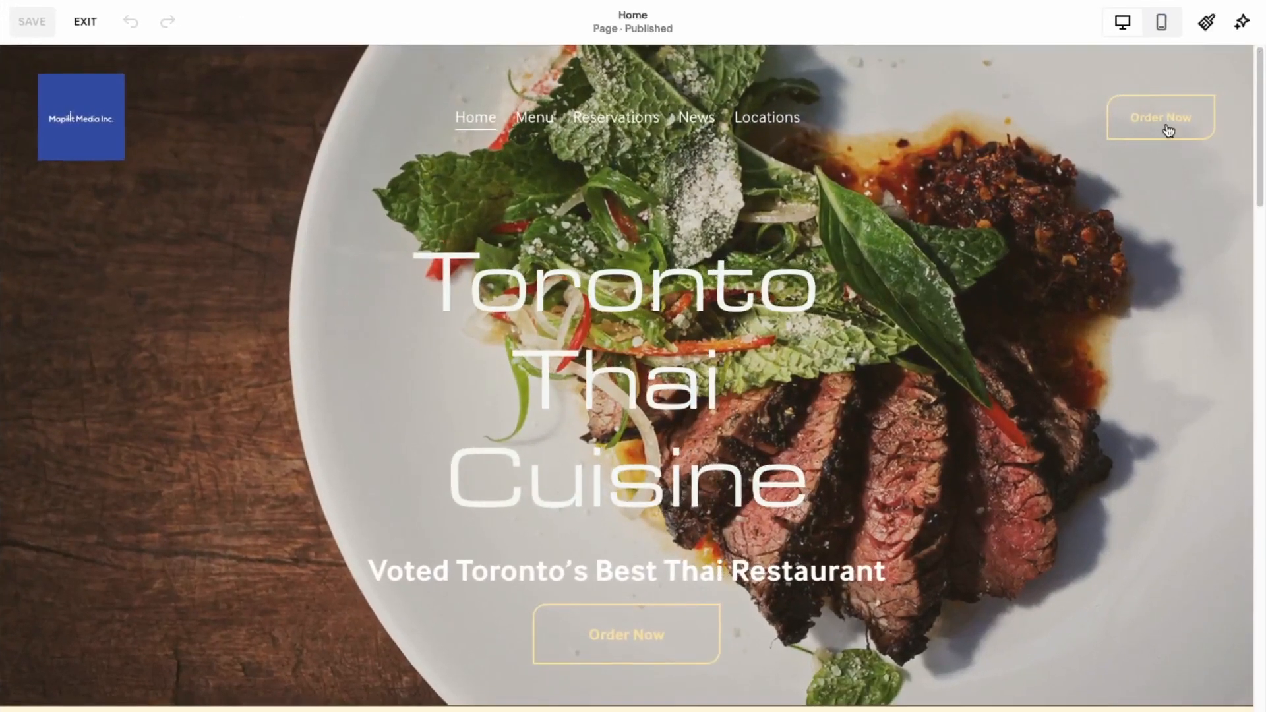
left_click(659, 148)
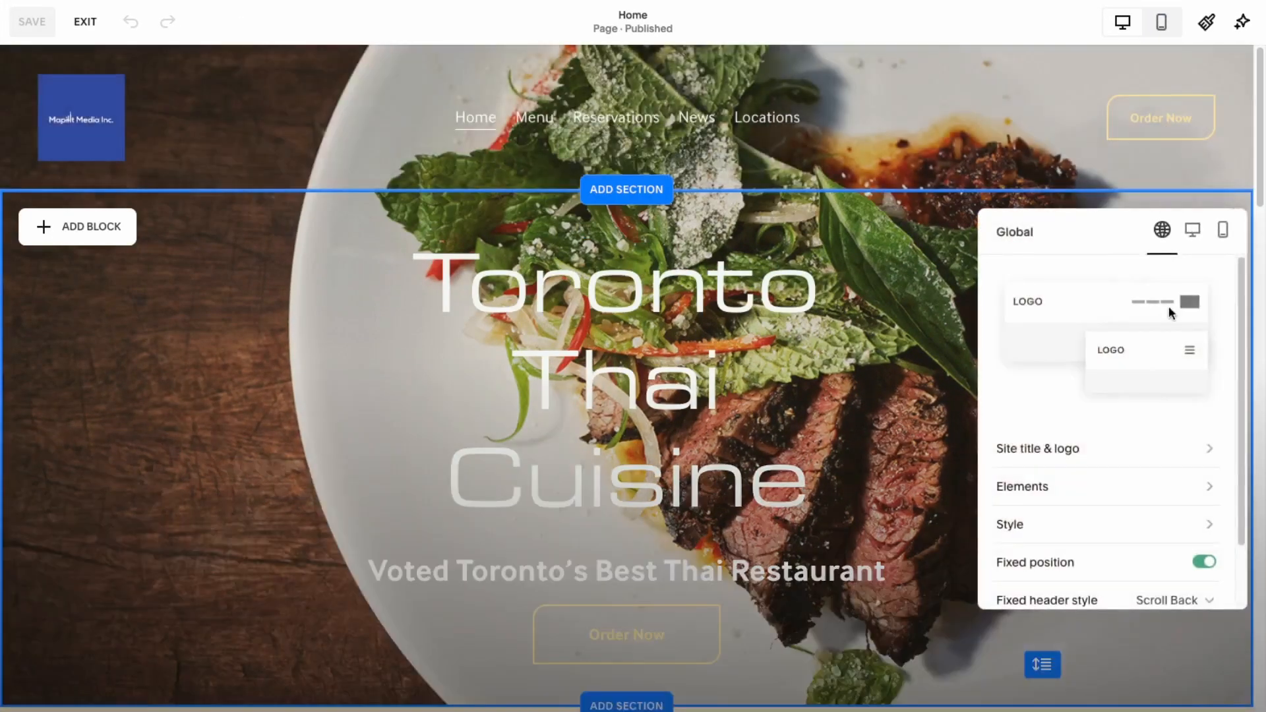
left_click(1181, 116)
left_click(649, 154)
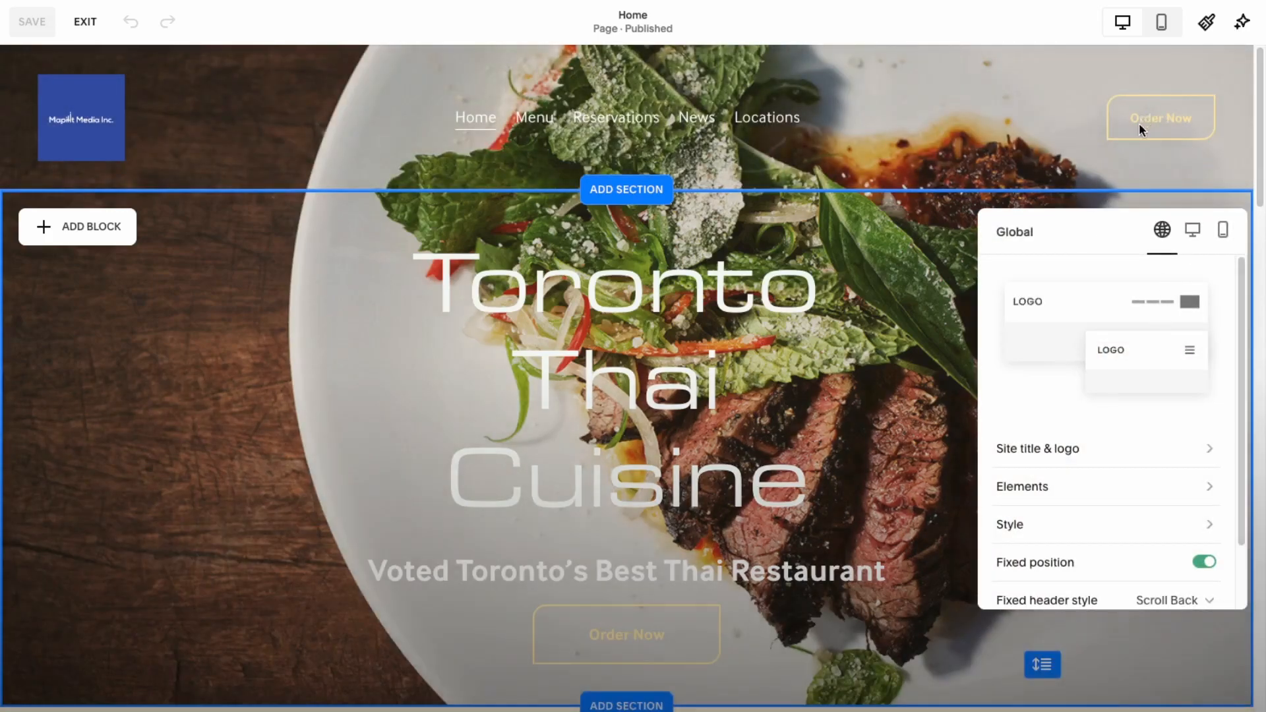
left_click(1103, 493)
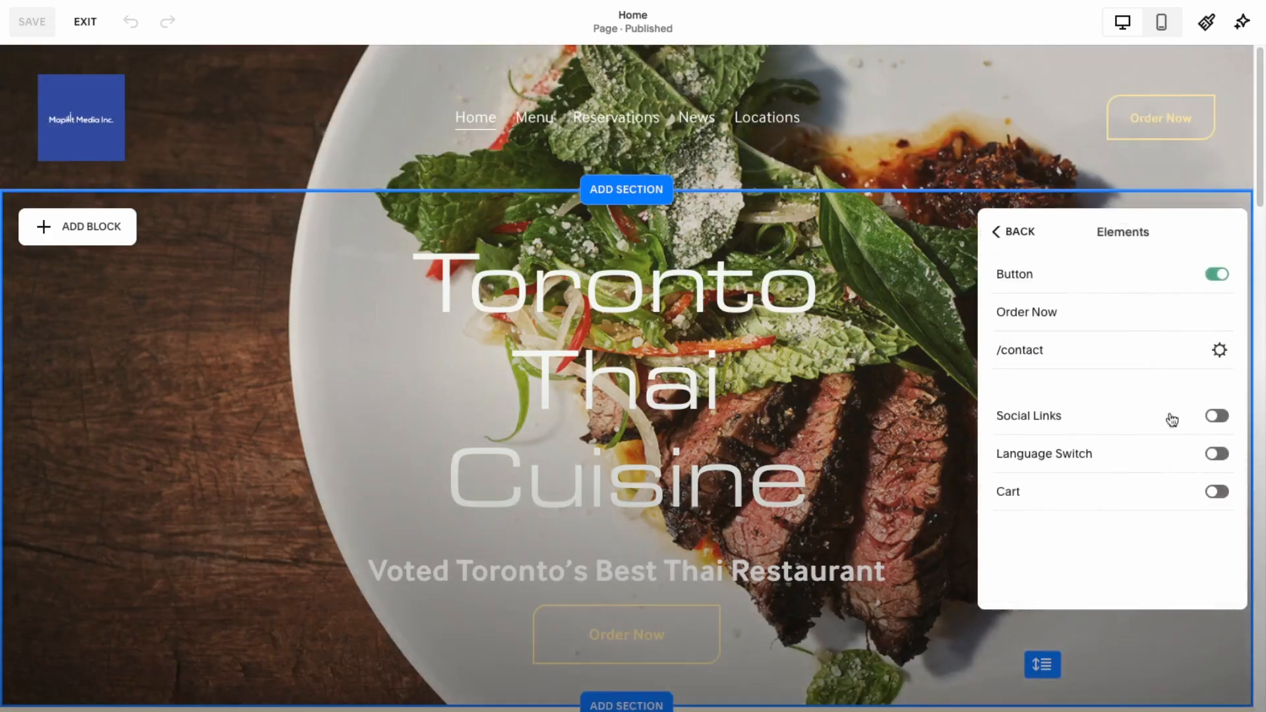
left_click_drag(1068, 350, 998, 350)
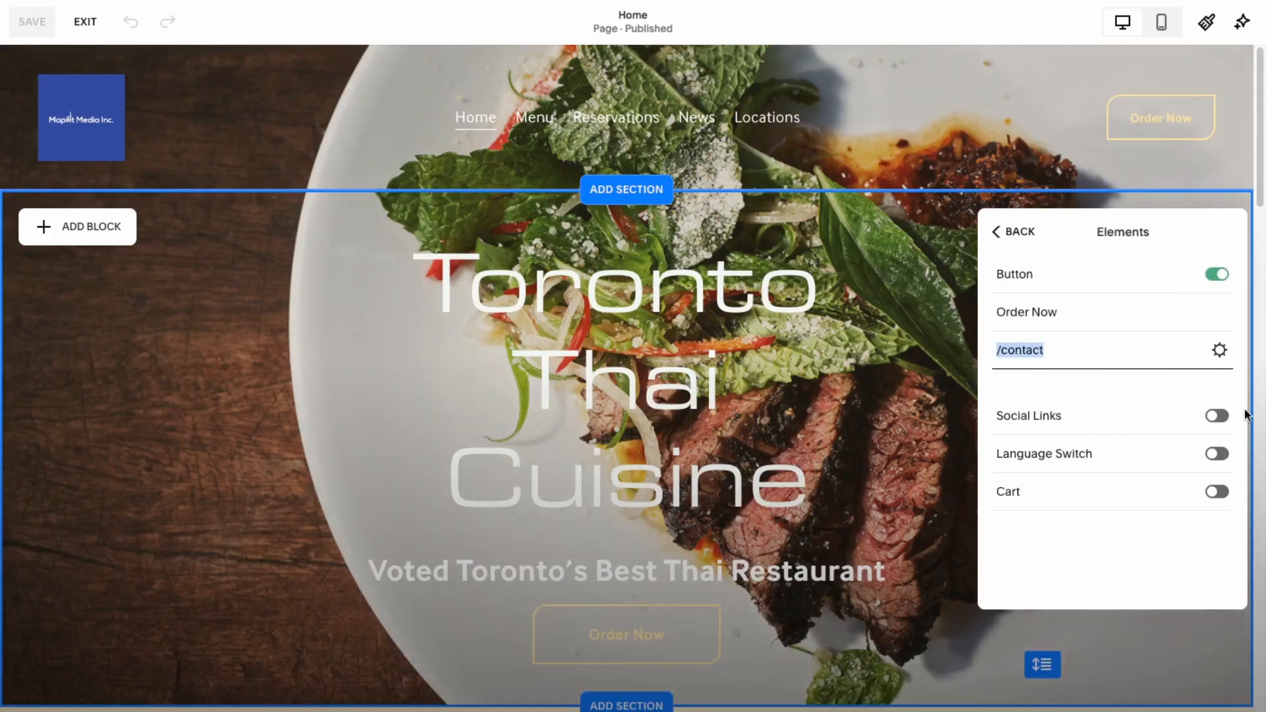
type("/loca")
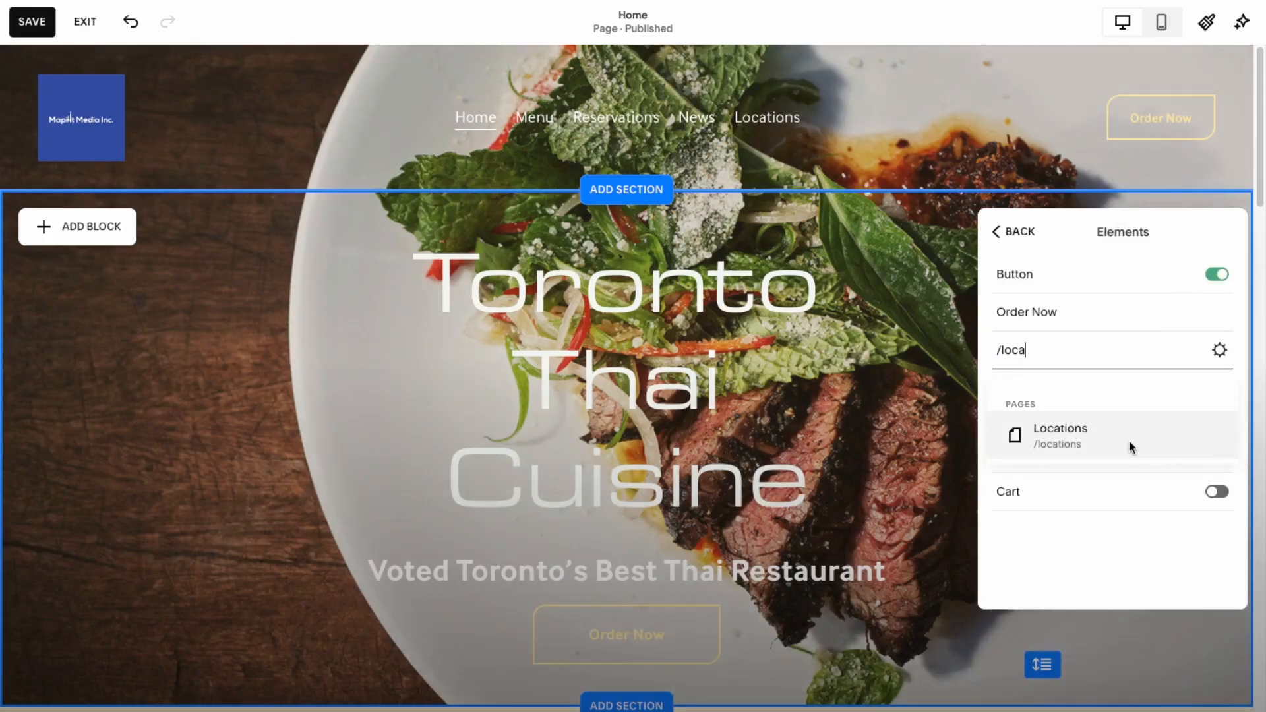
left_click(1055, 442)
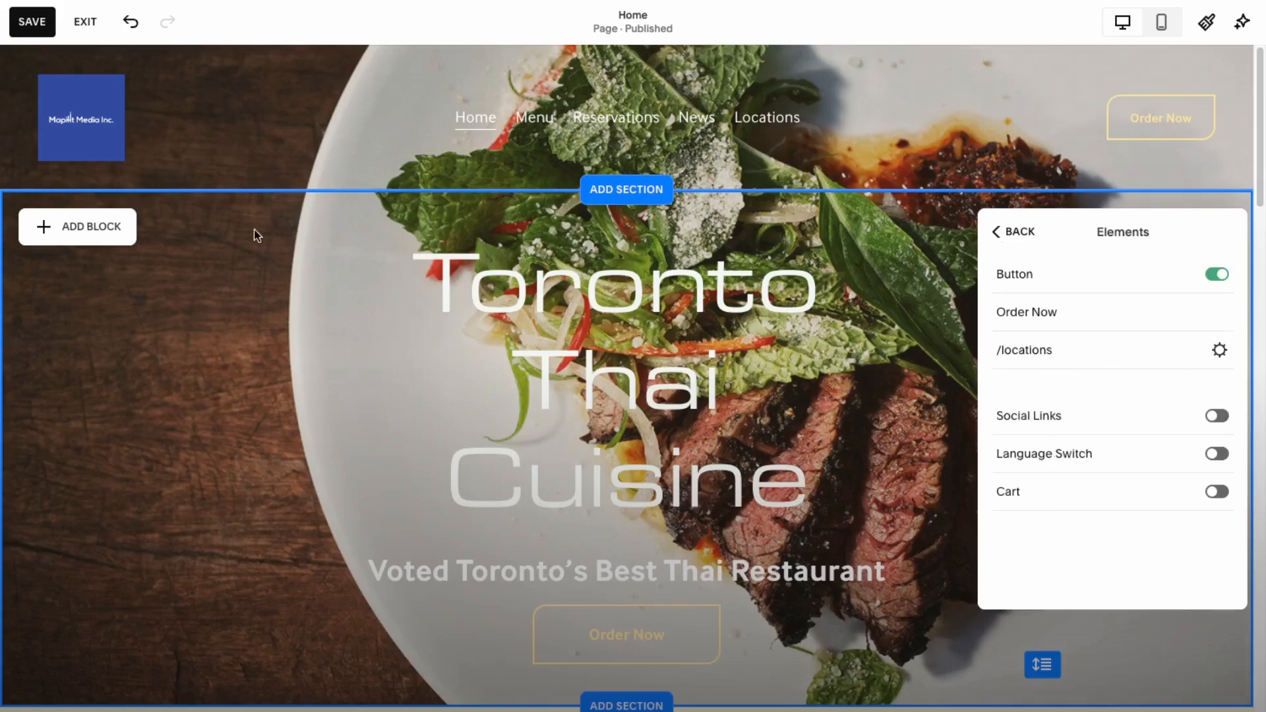
left_click(33, 27)
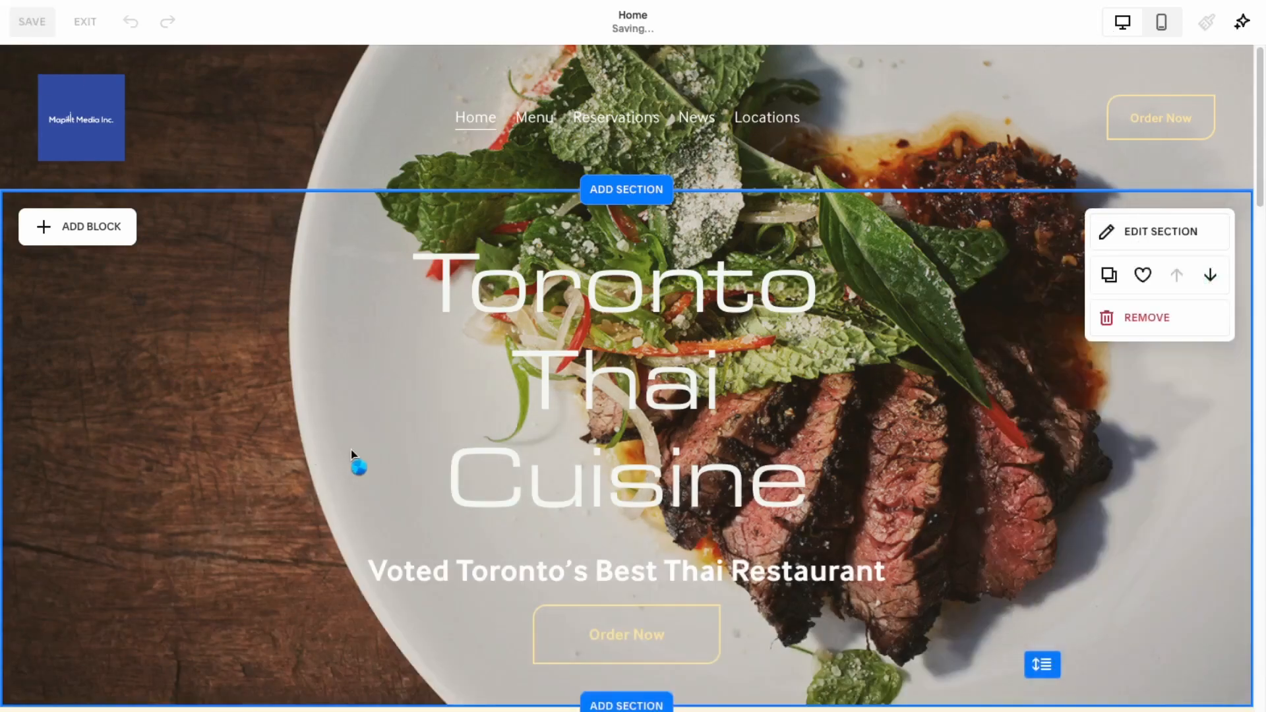
Step: Set the link of the hero section's Order Now button to /reservations
left_click(608, 637)
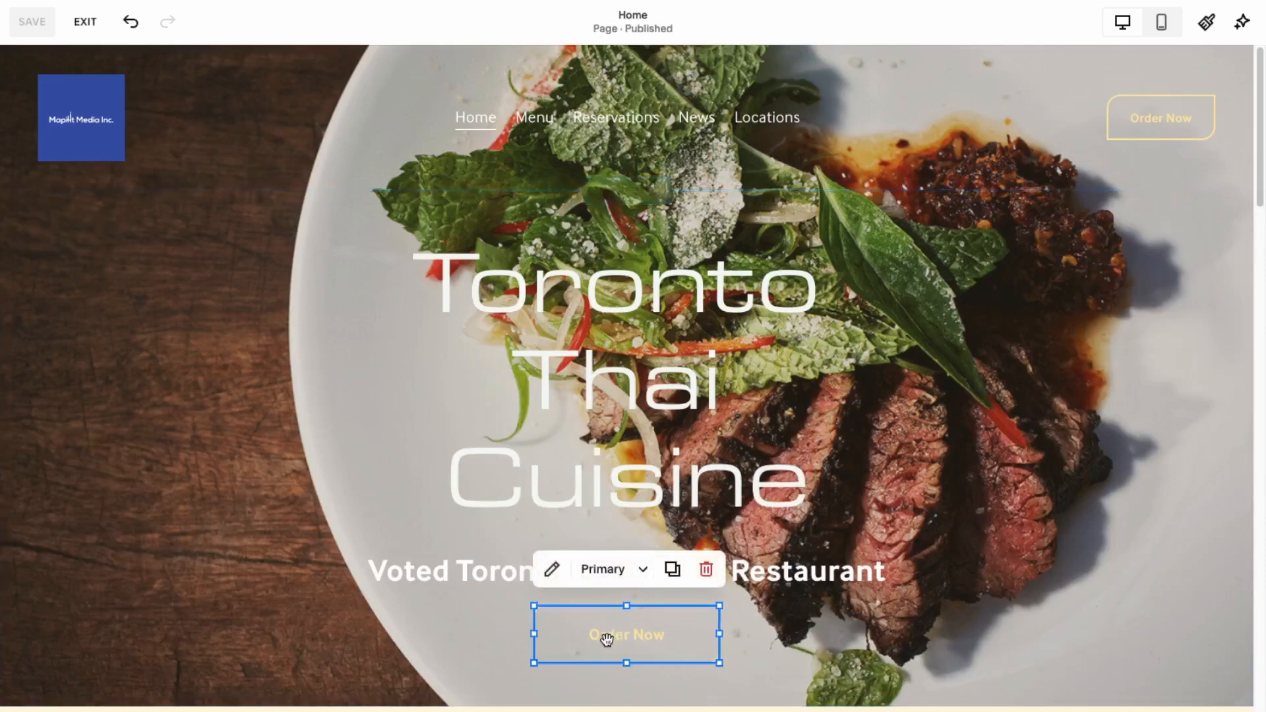
left_click(553, 569)
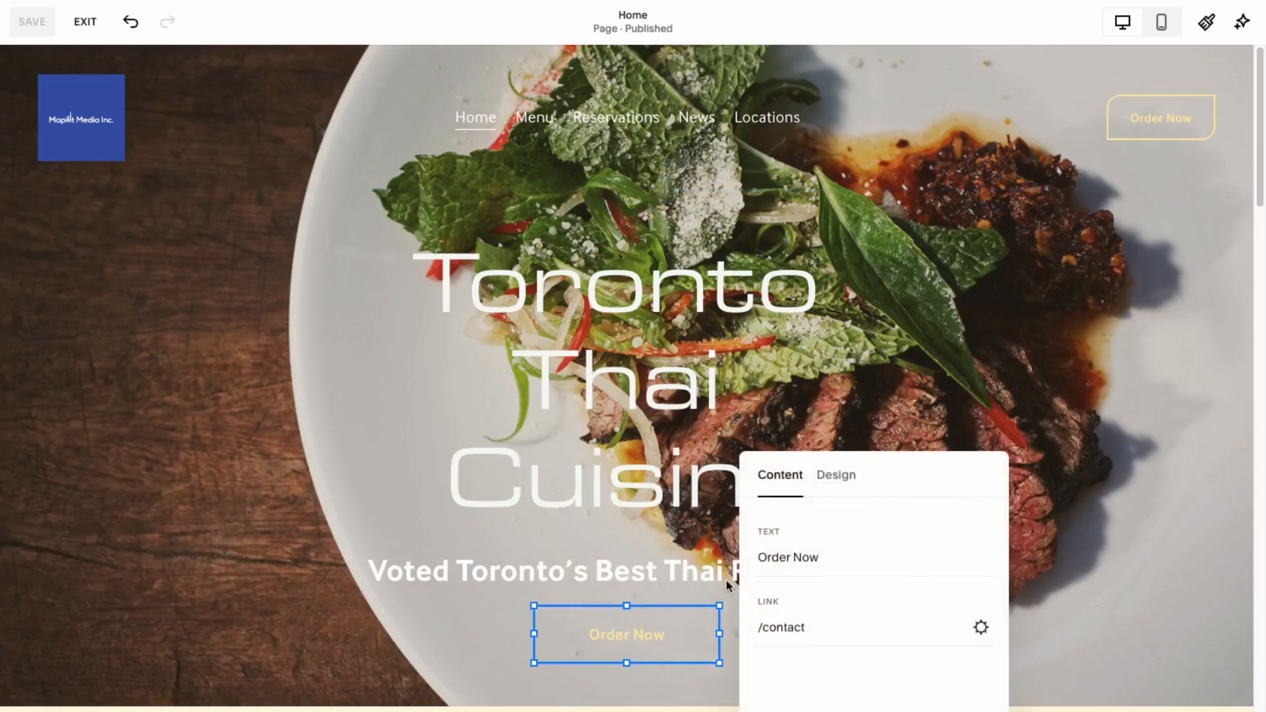
left_click_drag(752, 623, 1096, 634)
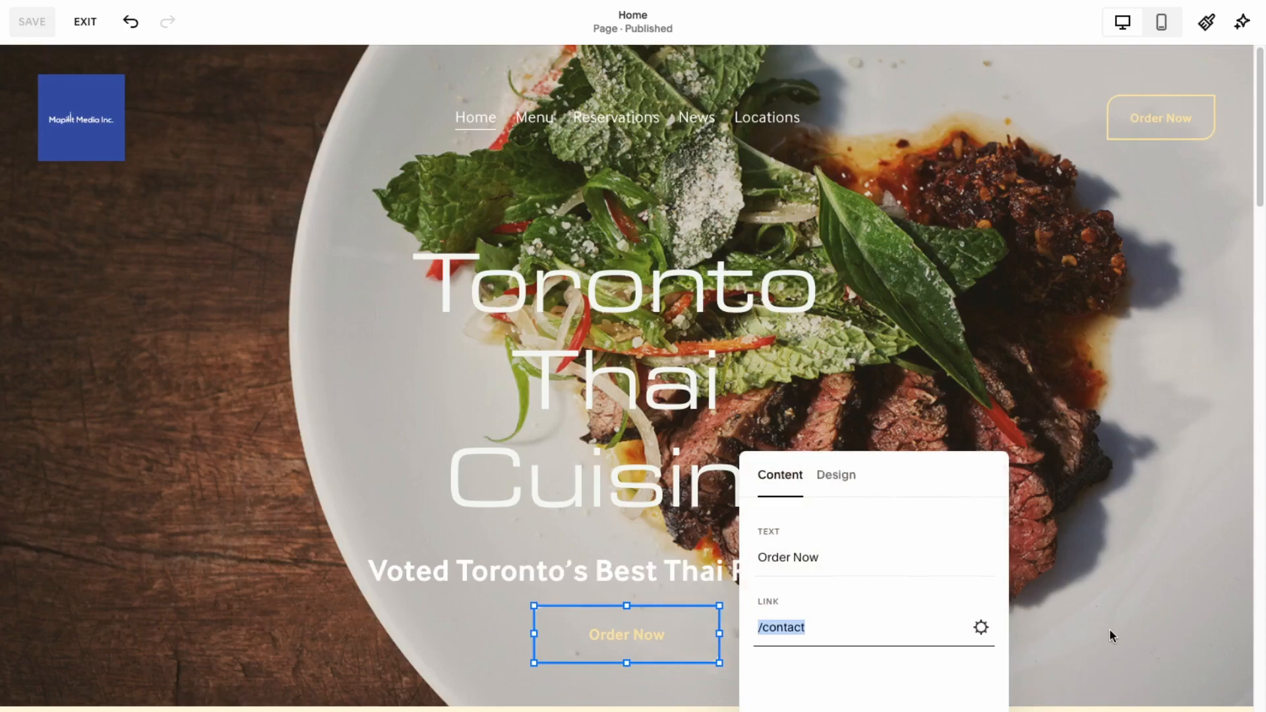
type("/reservations")
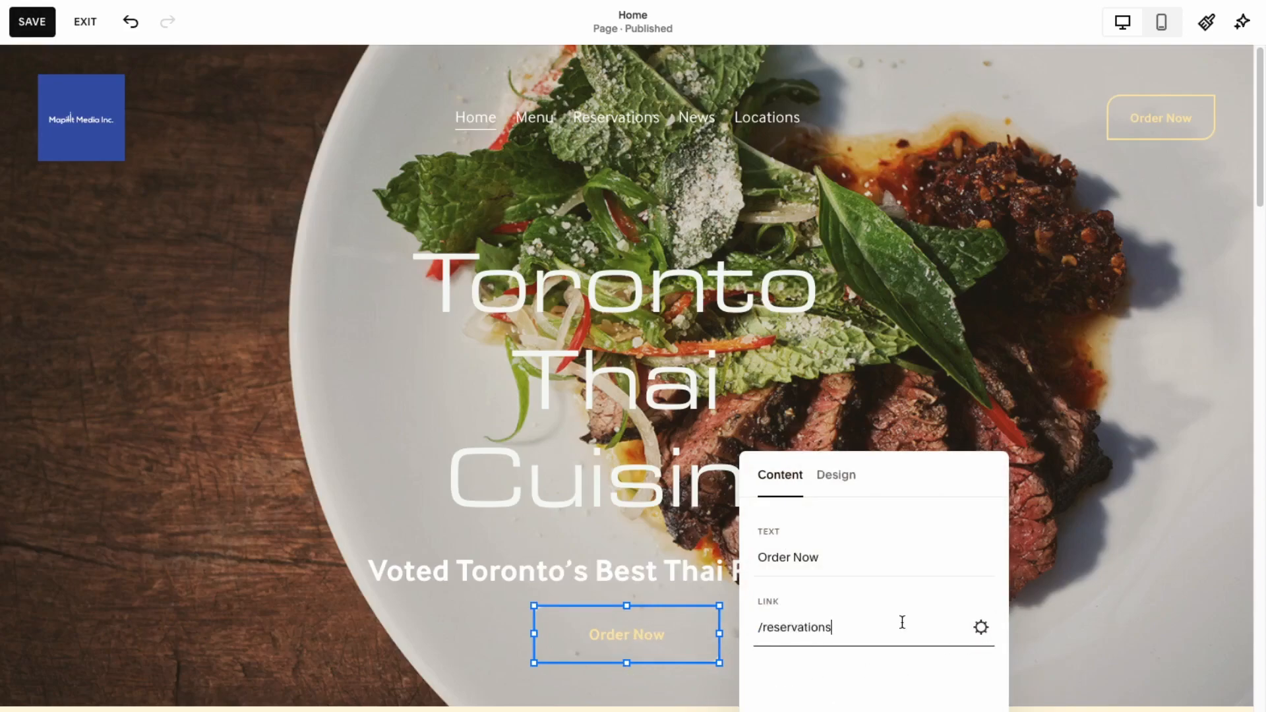
Step: Change the hero button's text to "Book A Table", then save the Home page and leave editing mode
key("shift+Tab")
type("Book A ta")
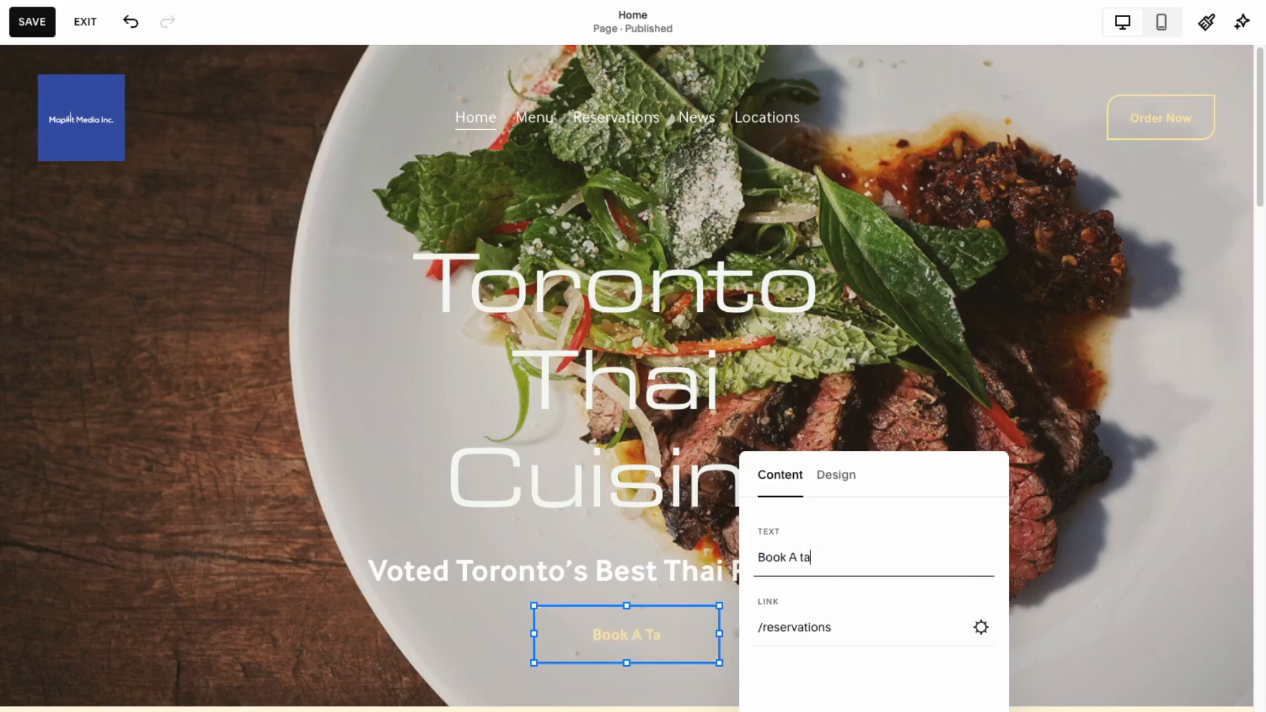
key("BackSpace")
key("BackSpace")
type("Table")
left_click(32, 24)
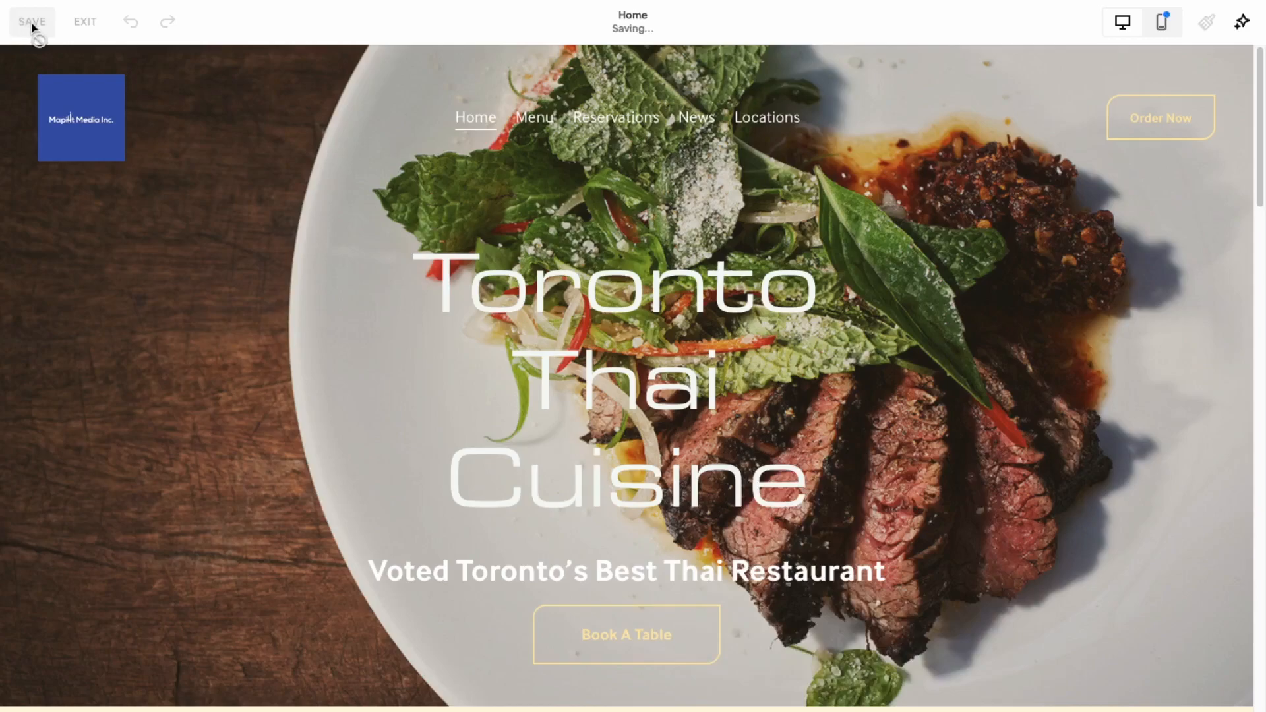
left_click(85, 24)
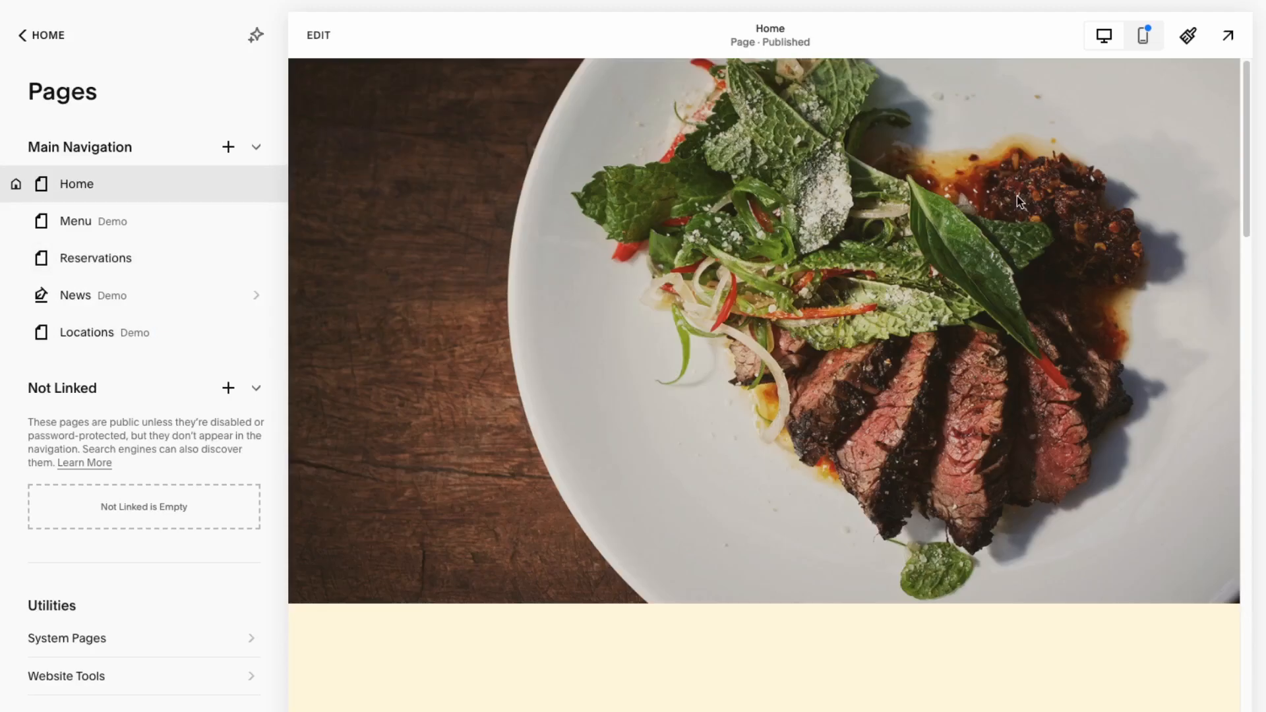
Step: Test the header's Order Now link and the hero's Book A Table link in the site preview
left_click(1170, 132)
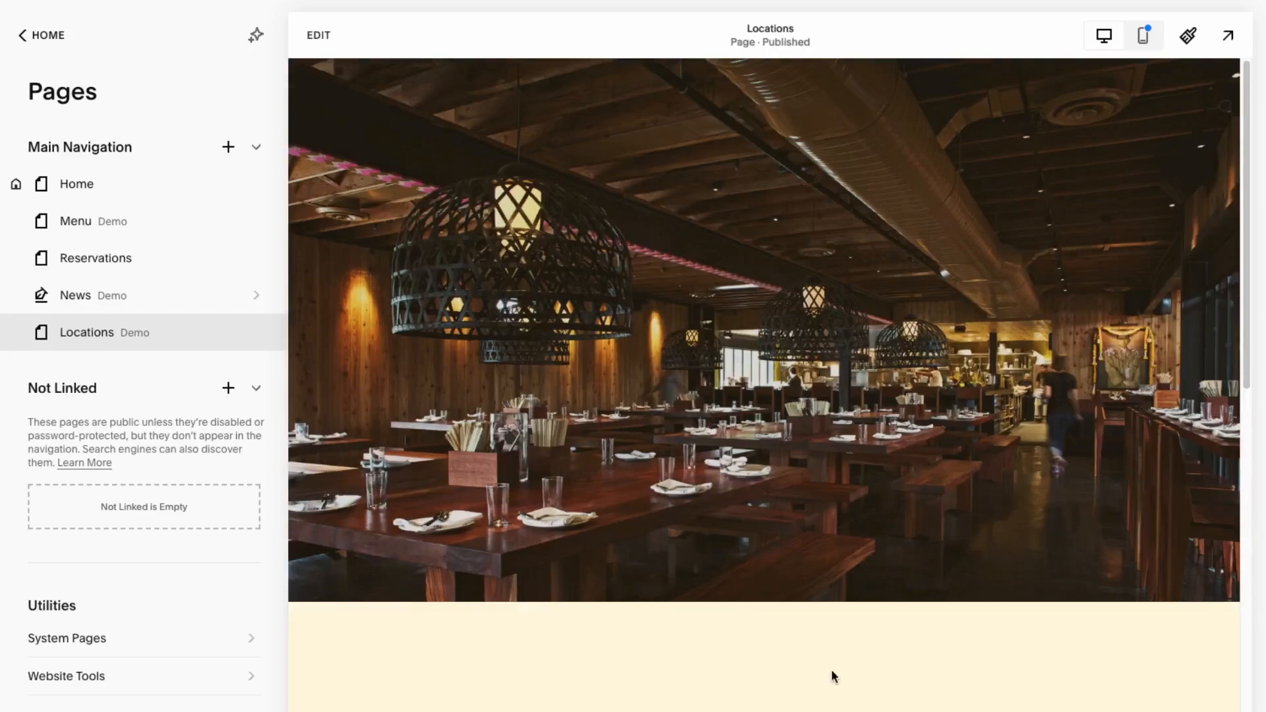
scroll(699, 480, "up", 2)
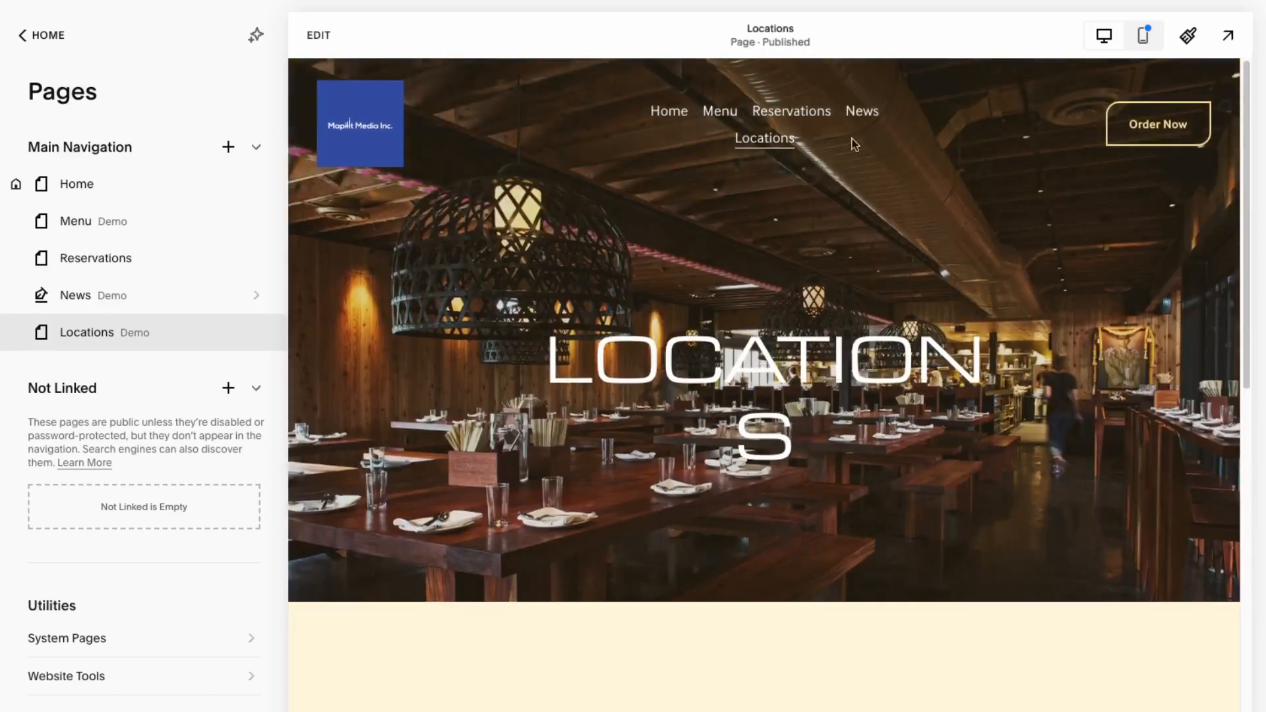
left_click(670, 116)
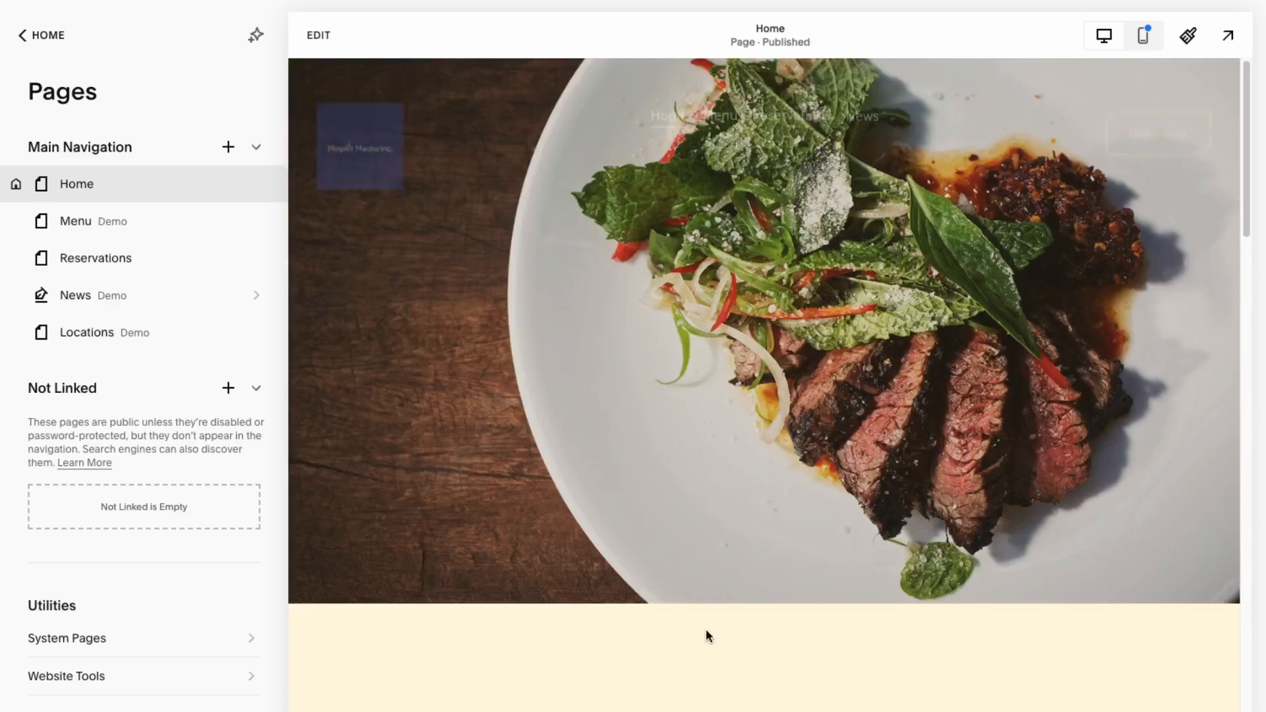
left_click(736, 546)
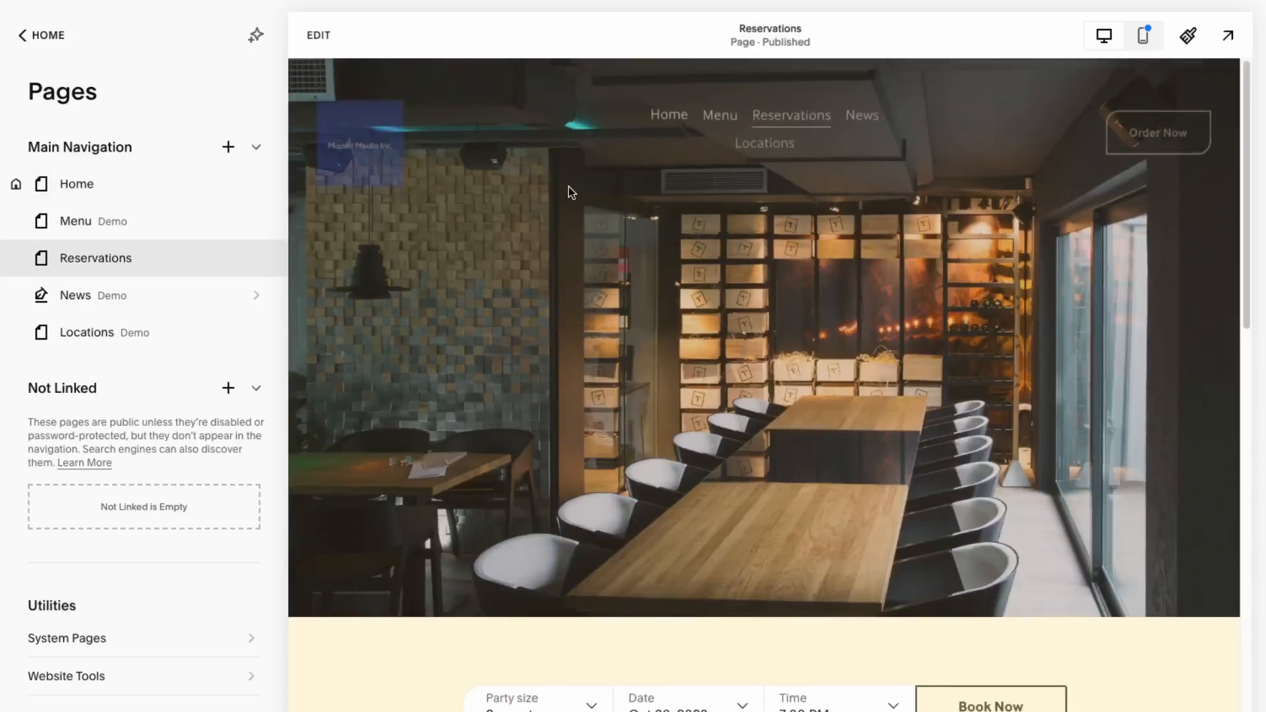
scroll(558, 420, "down", 5)
scroll(558, 420, "up", 5)
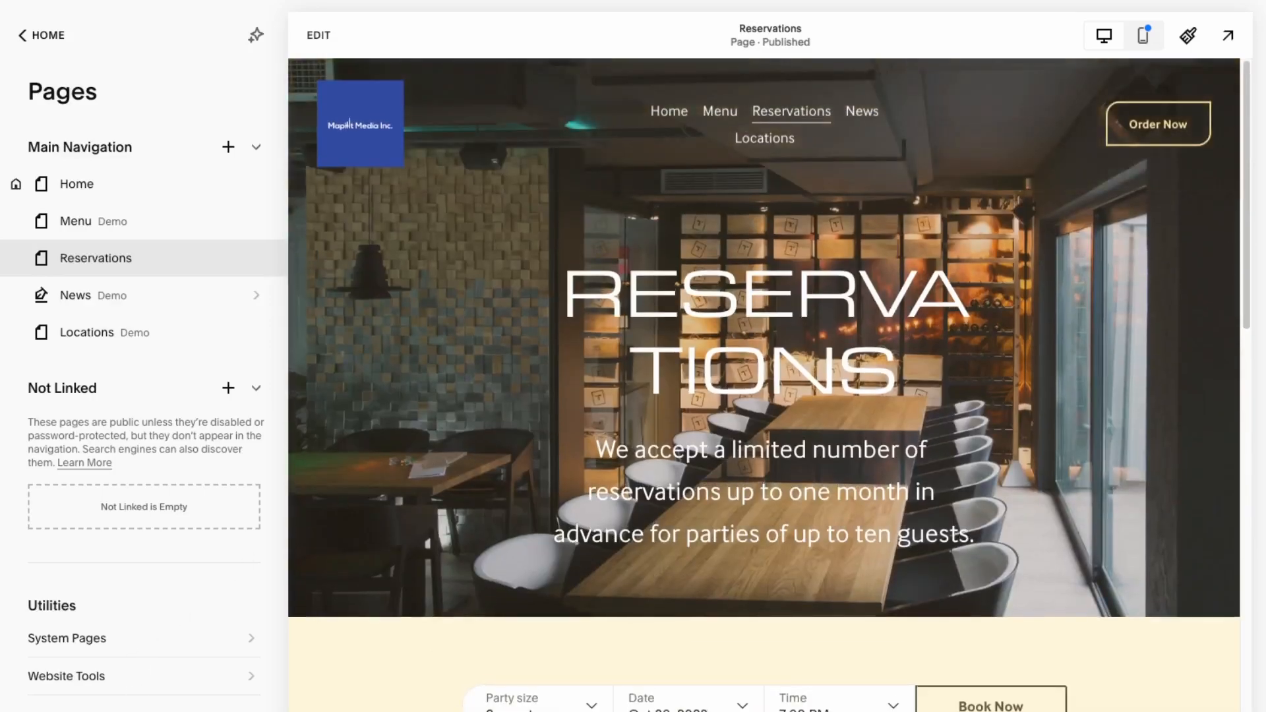
Step: Browse the General page layouts available for adding a page to the main navigation
left_click(228, 148)
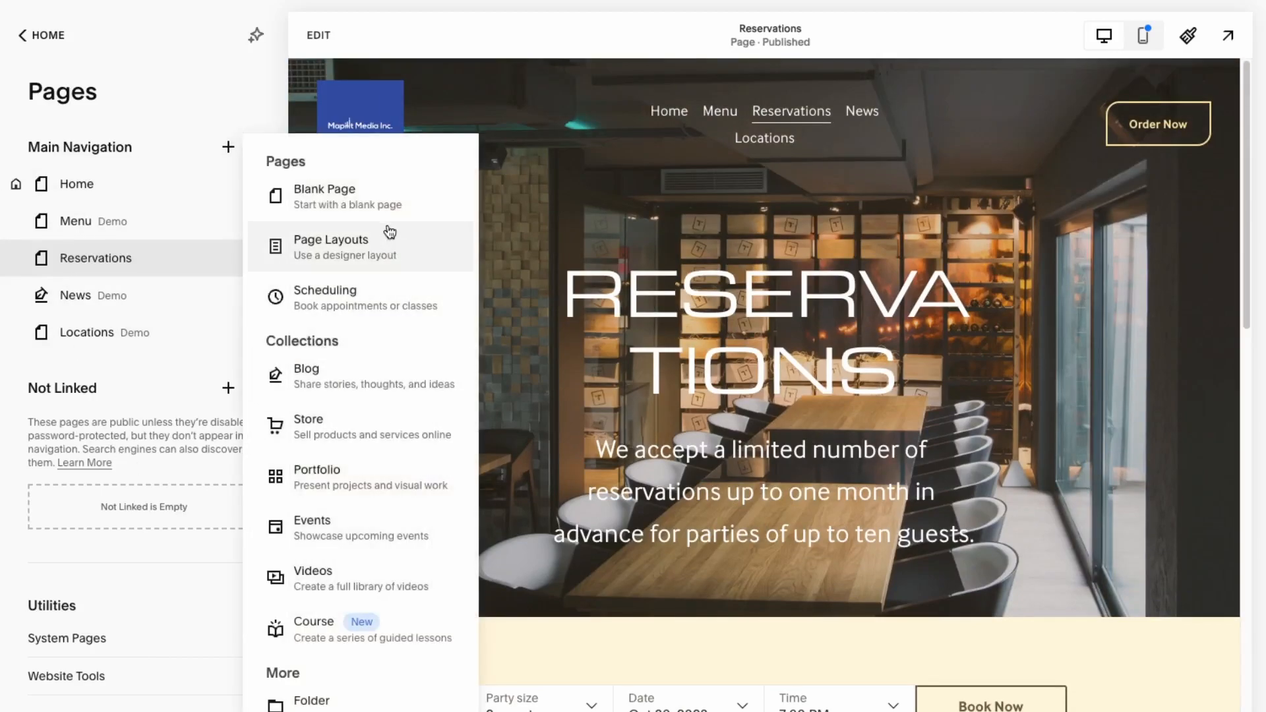
left_click(356, 259)
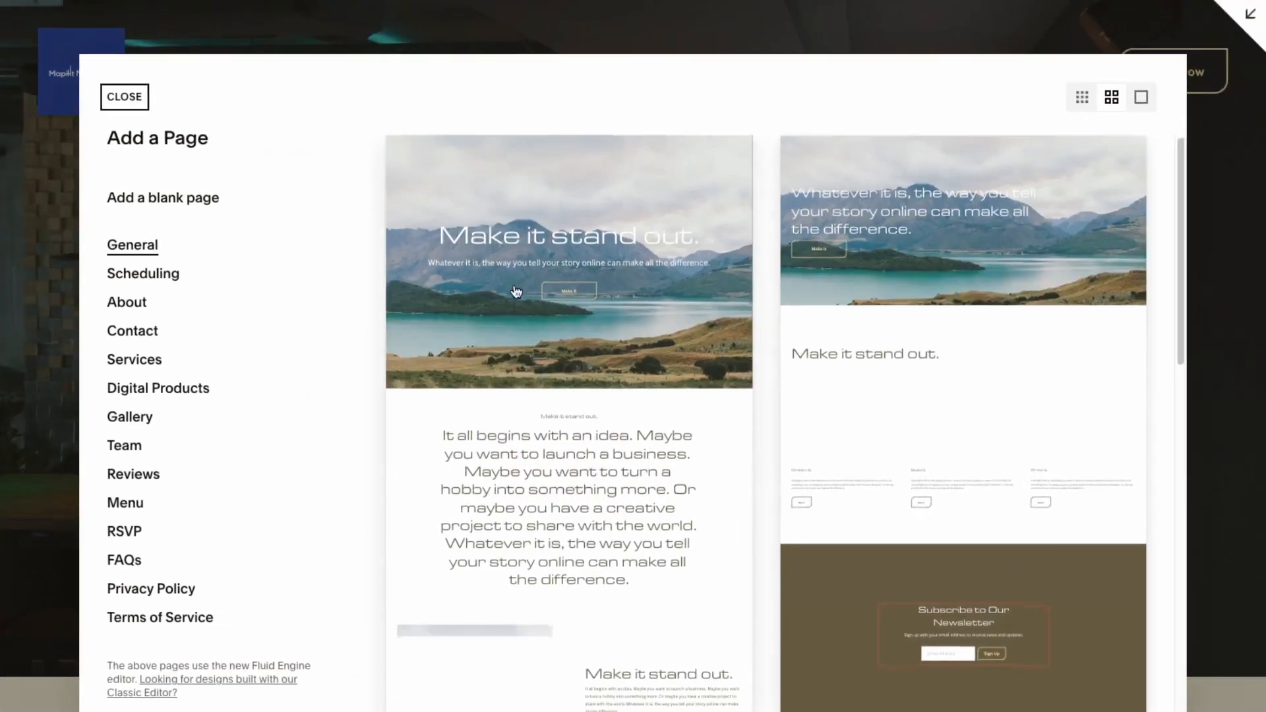
scroll(515, 292, "down", 2)
scroll(516, 292, "down", 14)
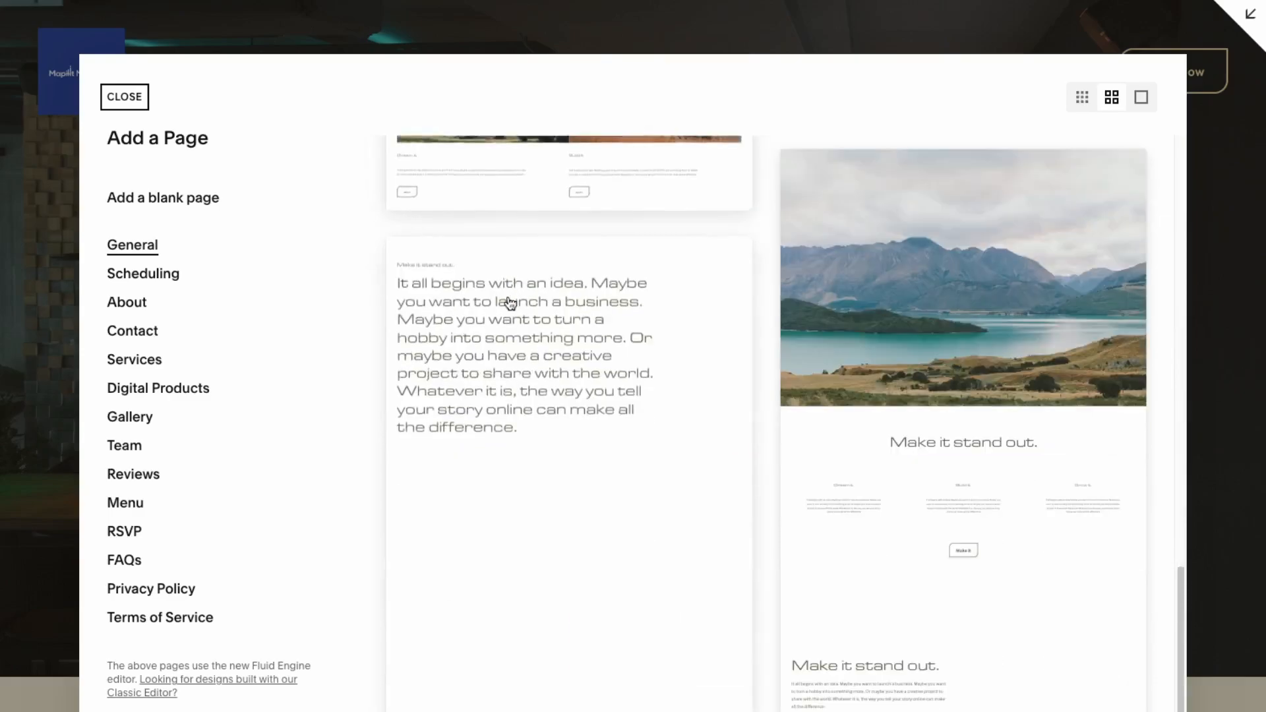
scroll(856, 613, "up", 15)
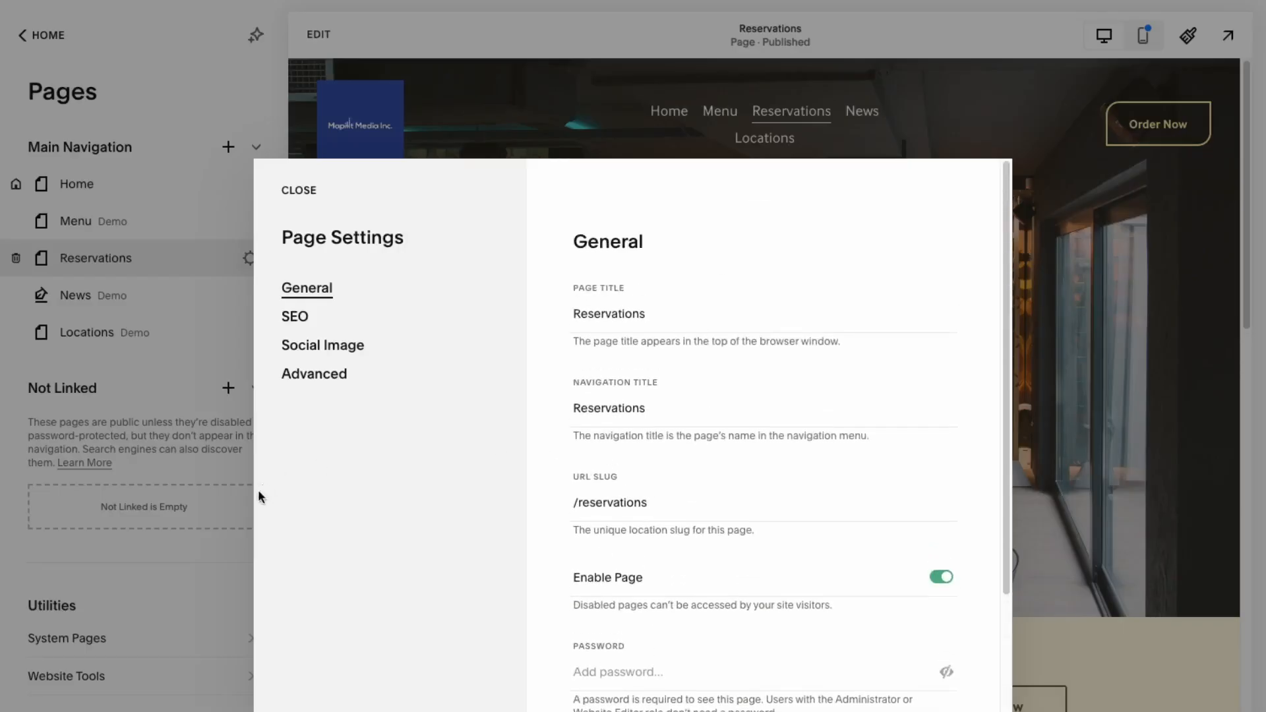
Step: Duplicate the Reservations page from its page settings
scroll(735, 528, "down", 3)
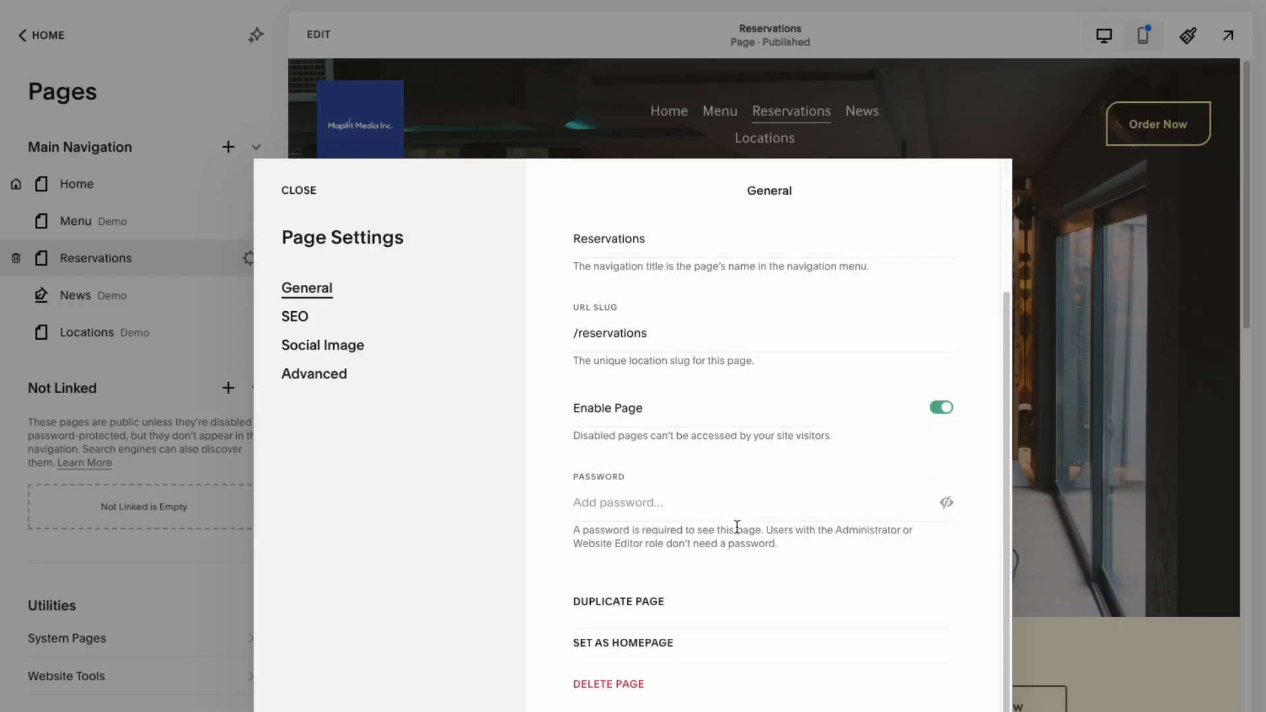
left_click(629, 603)
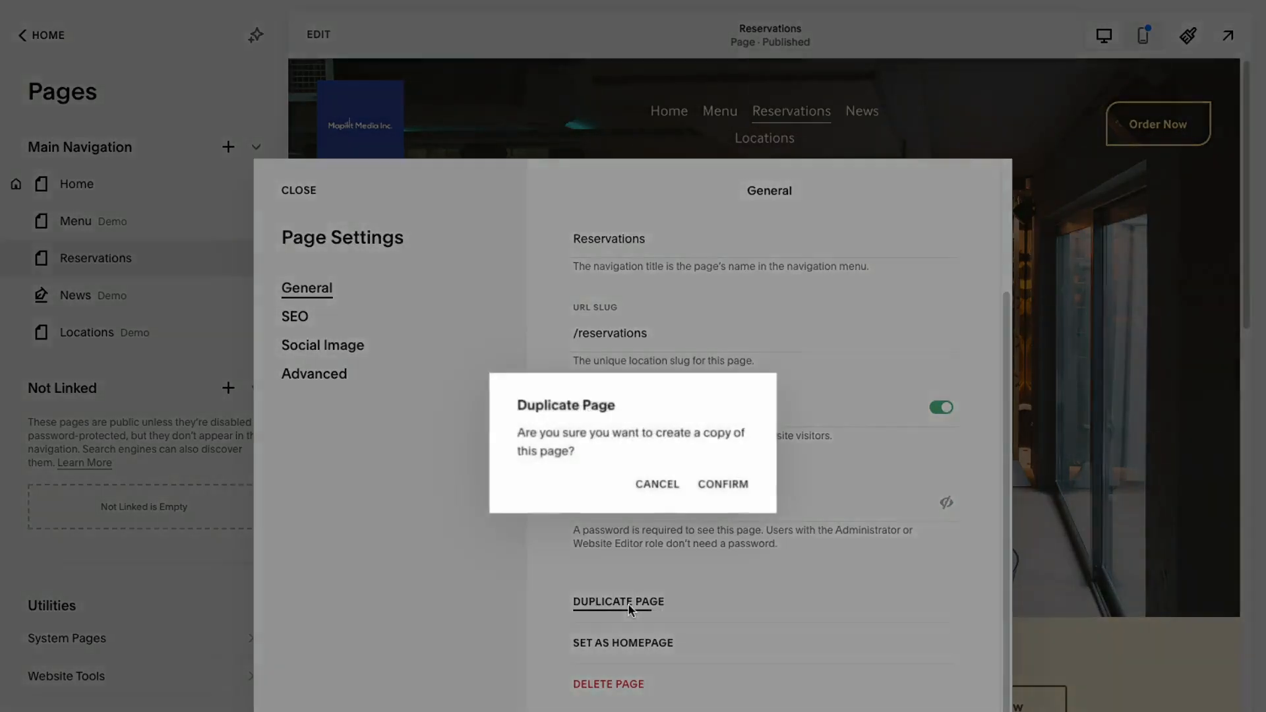
left_click(725, 487)
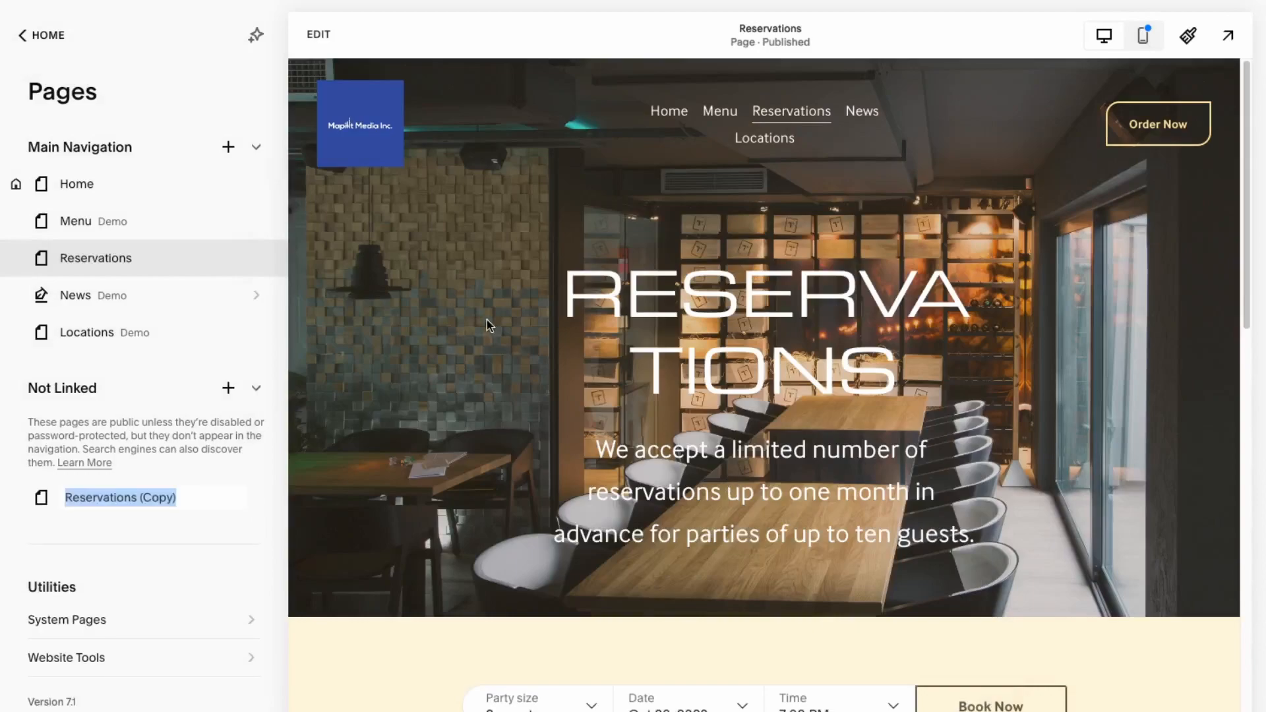
Step: Rename the copied page "Reservations - Toronto" and move it into the main navigation below Locations
left_click(132, 499)
left_click_drag(189, 501, 98, 499)
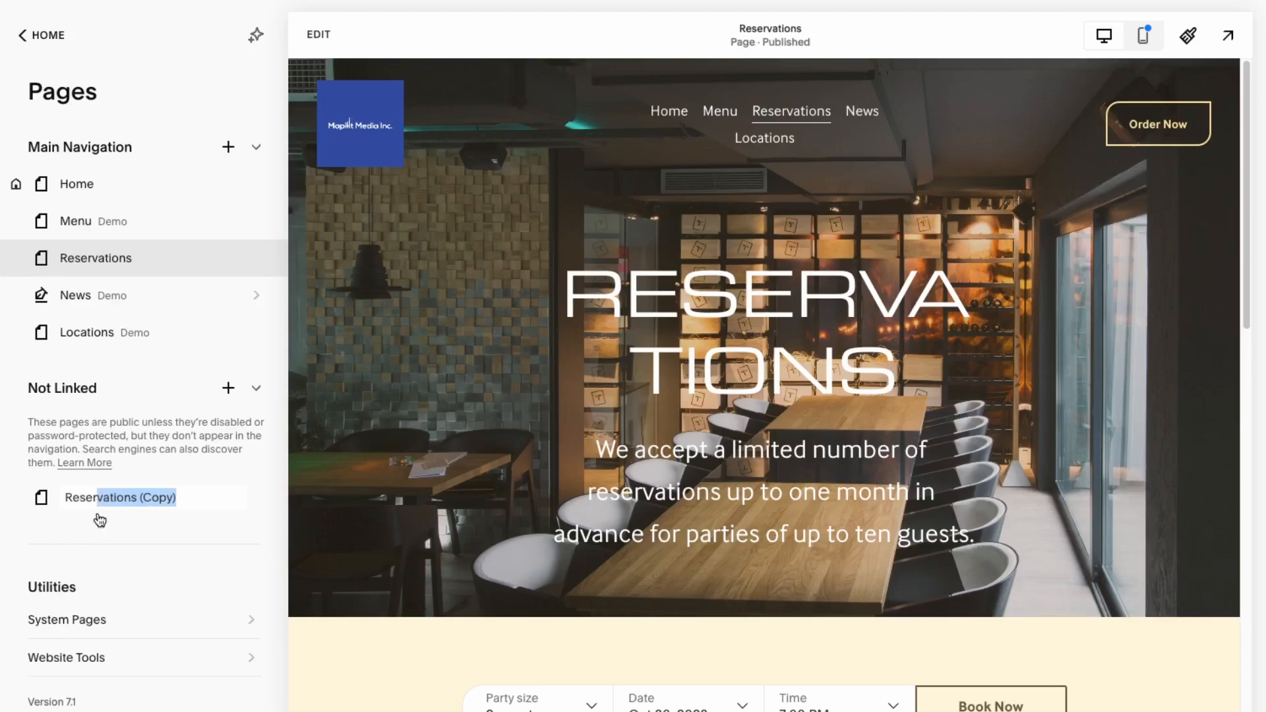
key("Right")
key("BackSpace")
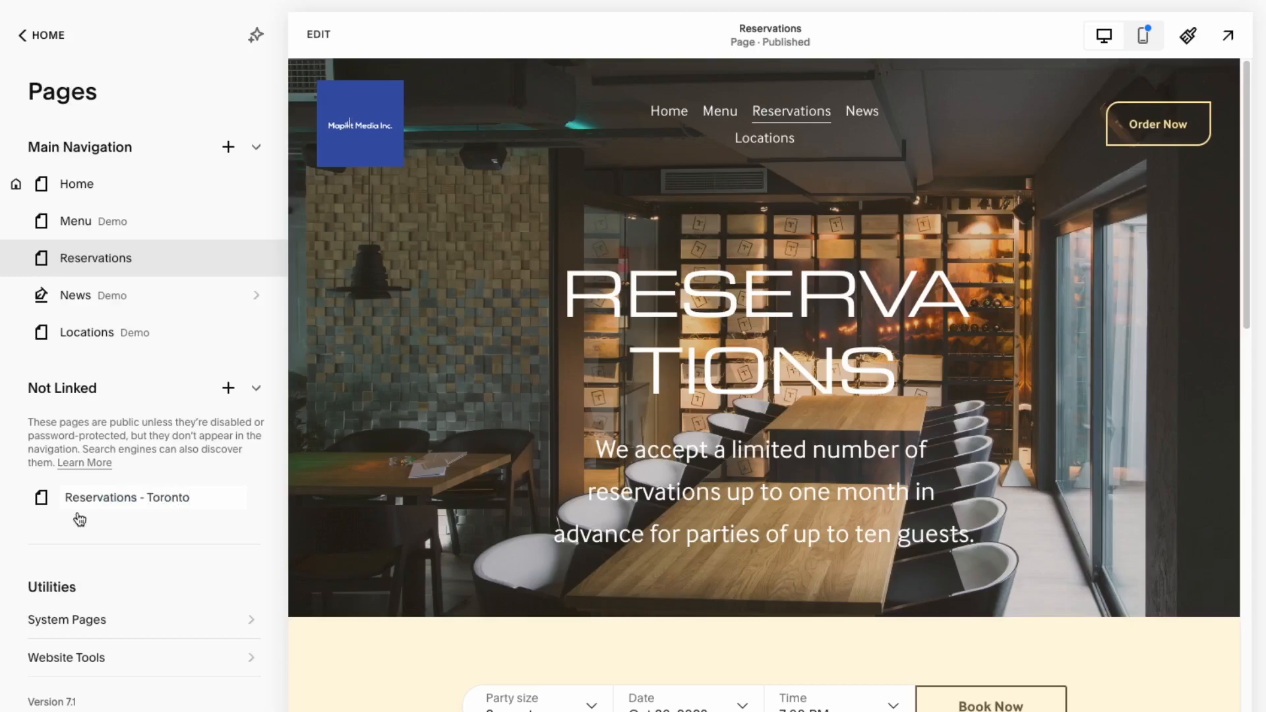
left_click(176, 511)
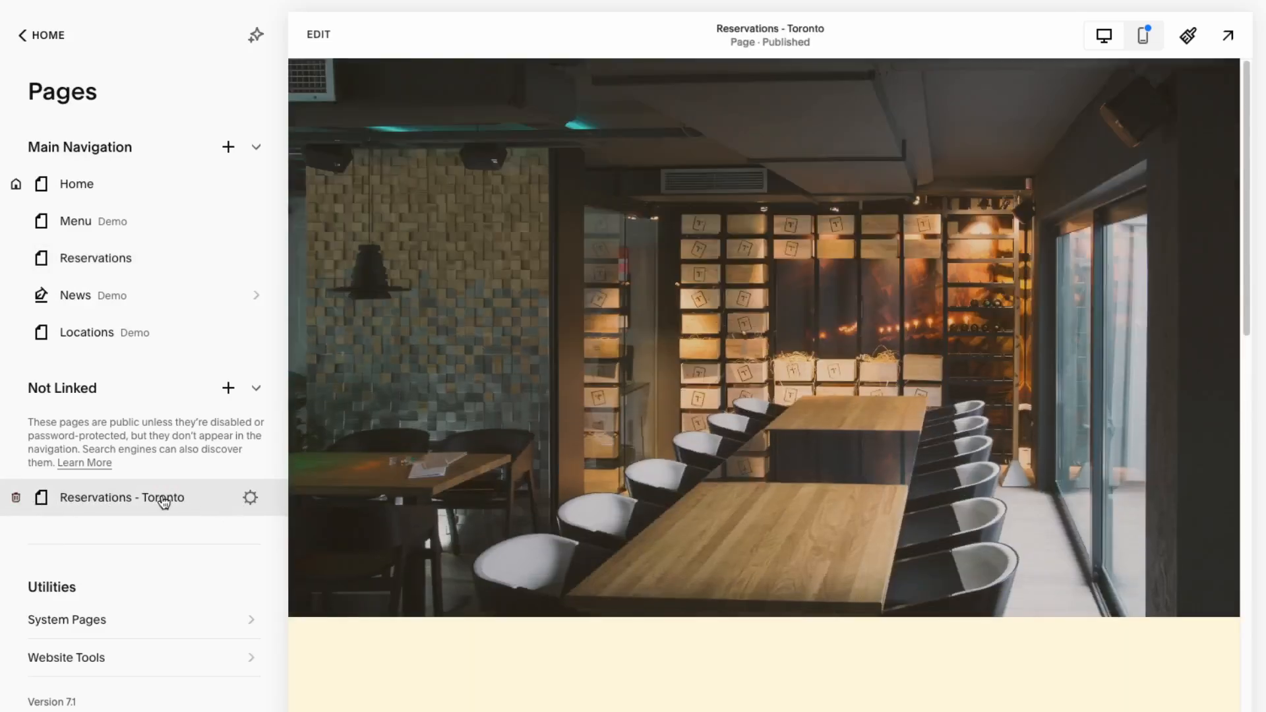
left_click_drag(170, 503, 174, 370)
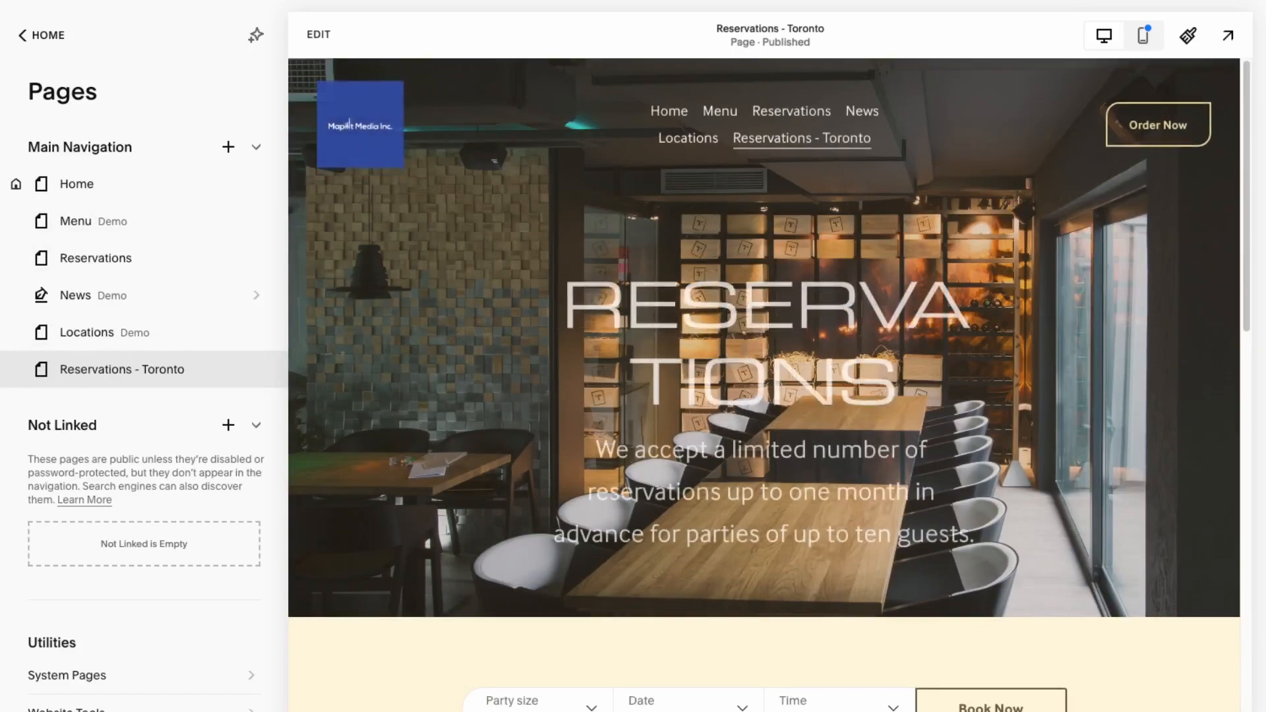
Step: Try the page title "Home - Thai Delicious" in the Home page's general settings and review the remaining options there
left_click(79, 201)
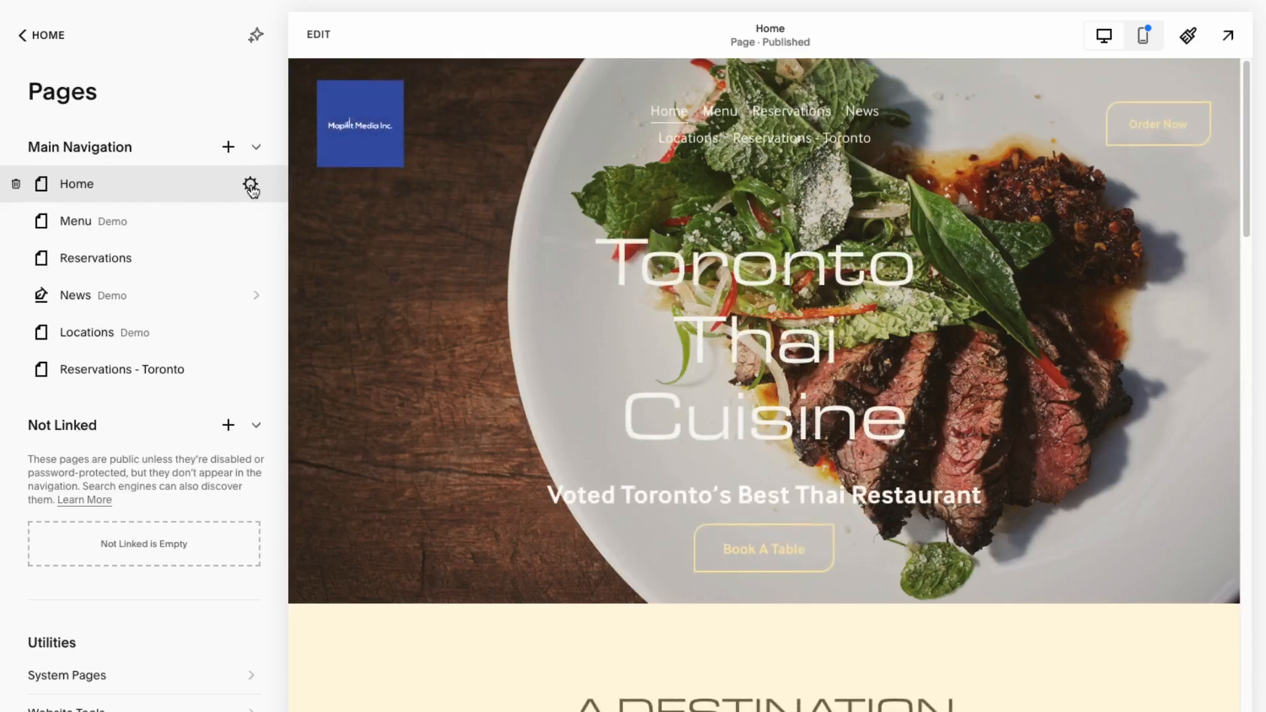
left_click(250, 186)
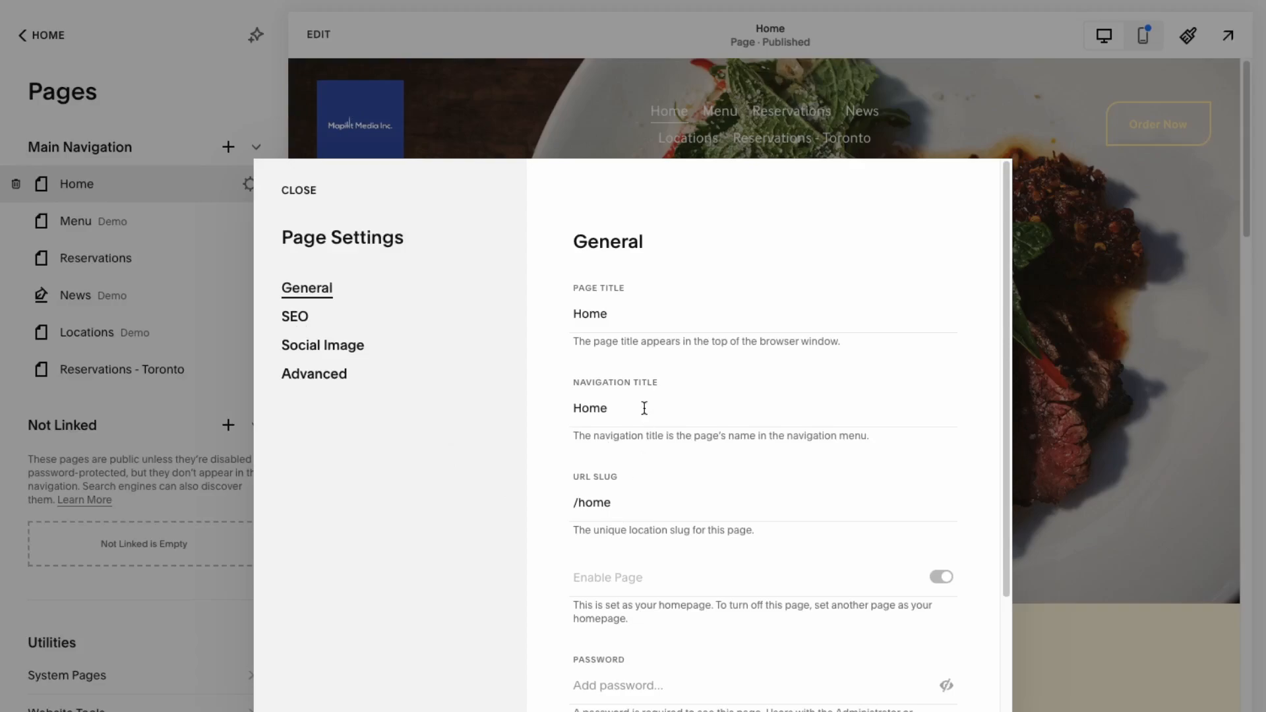
left_click(633, 306)
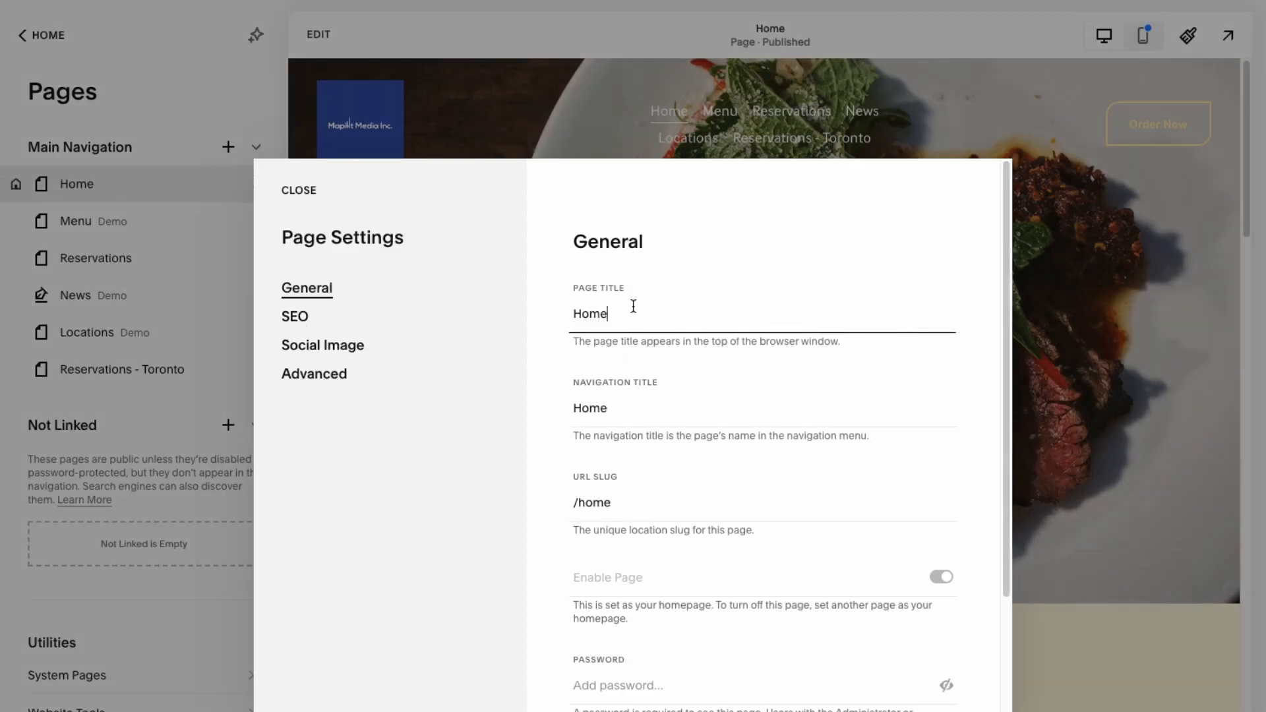
type("- Thai Delicious")
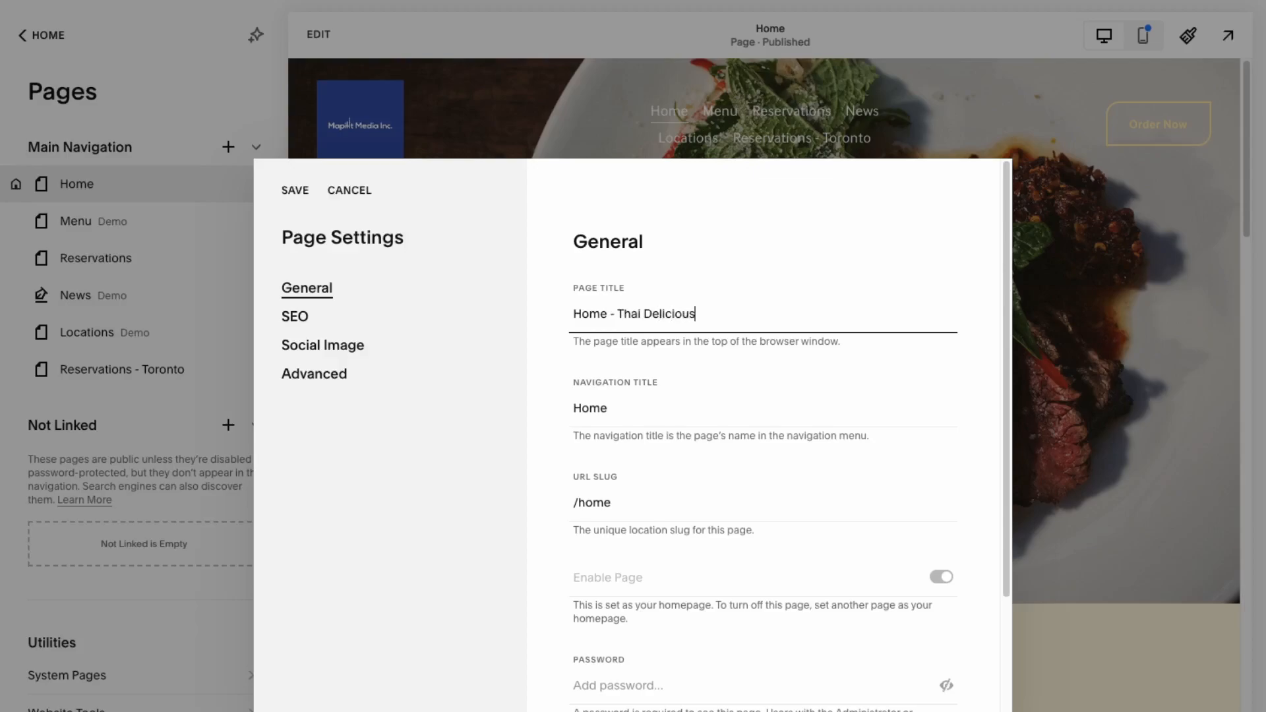
left_click(611, 409)
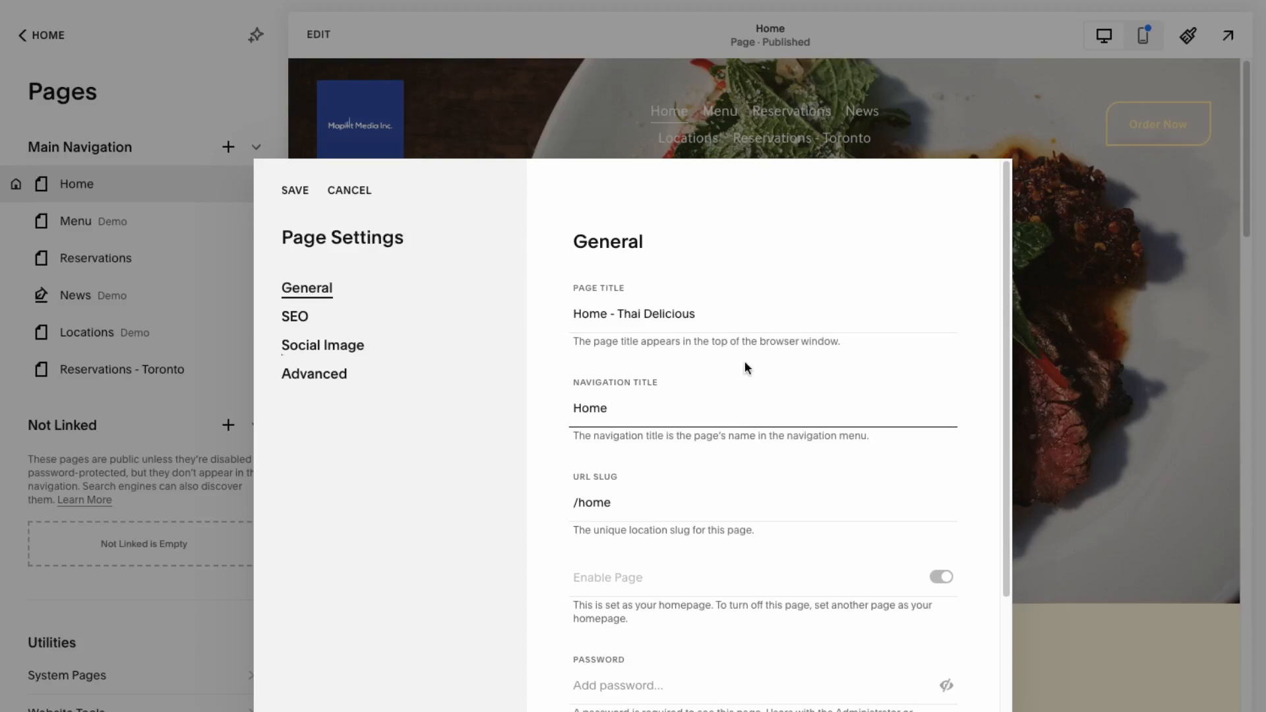
left_click_drag(707, 314, 564, 295)
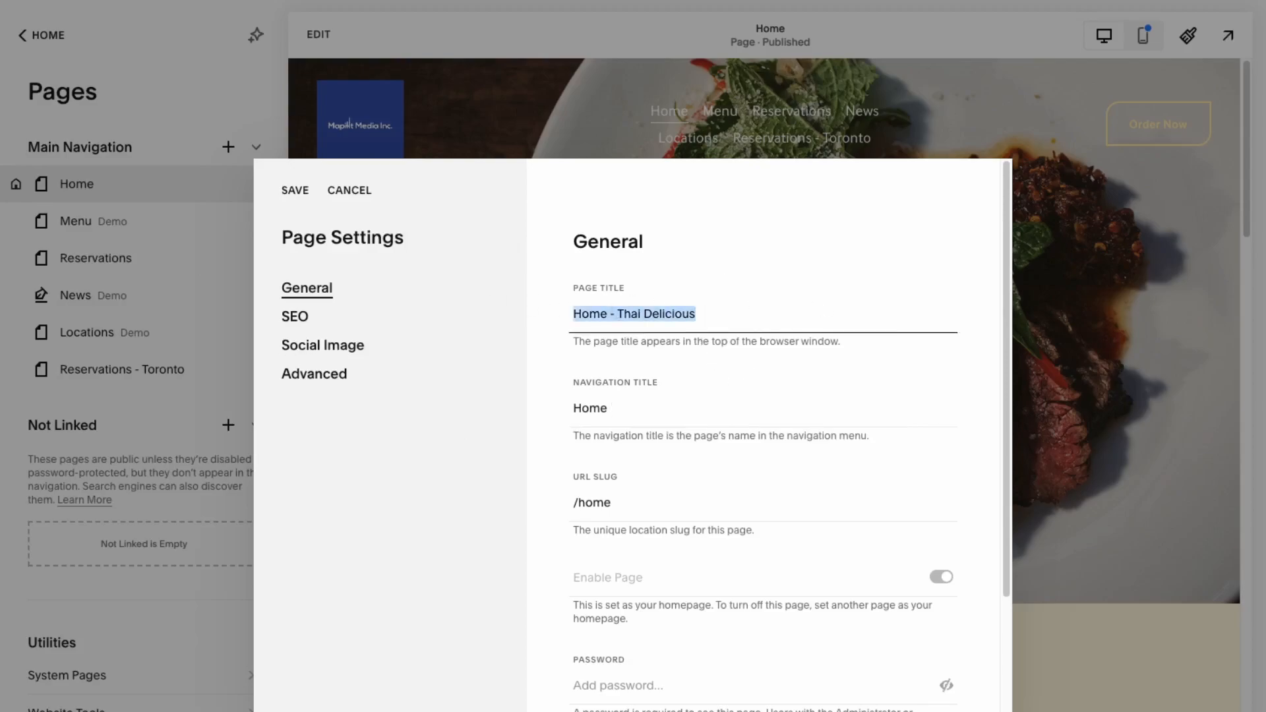
left_click(836, 356)
scroll(691, 474, "down", 2)
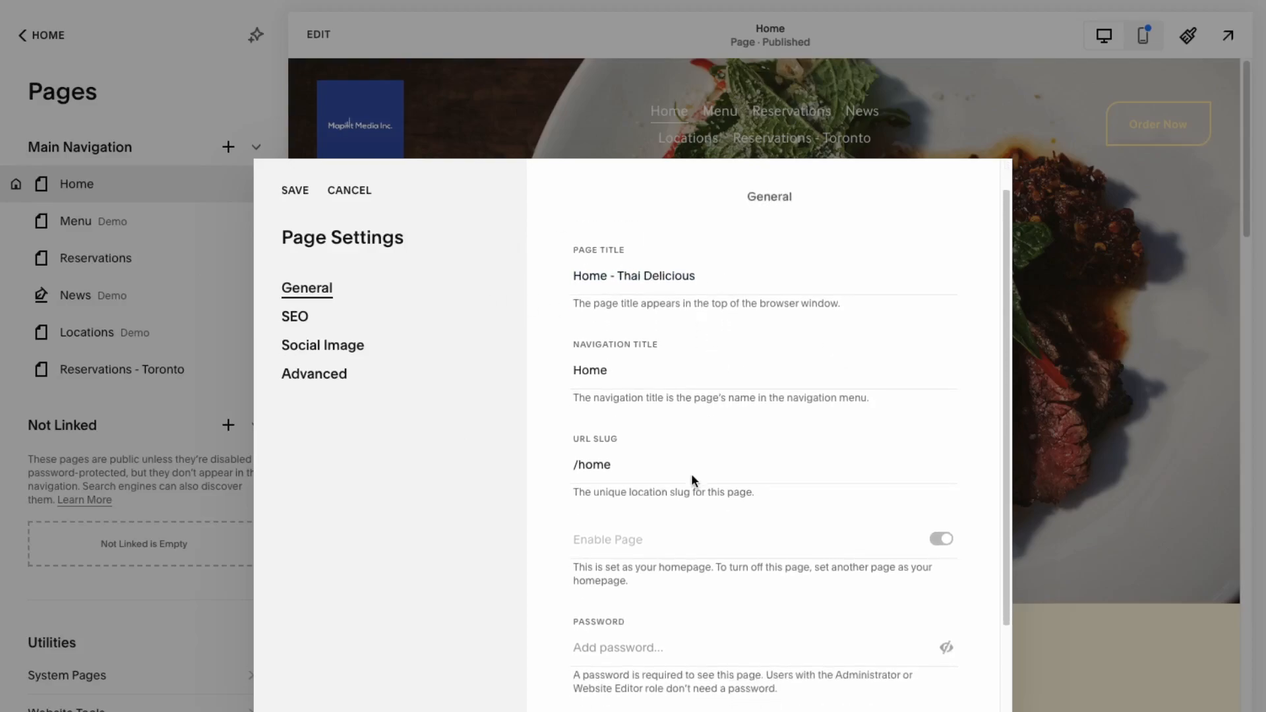
scroll(693, 475, "down", 1)
scroll(692, 475, "down", 1)
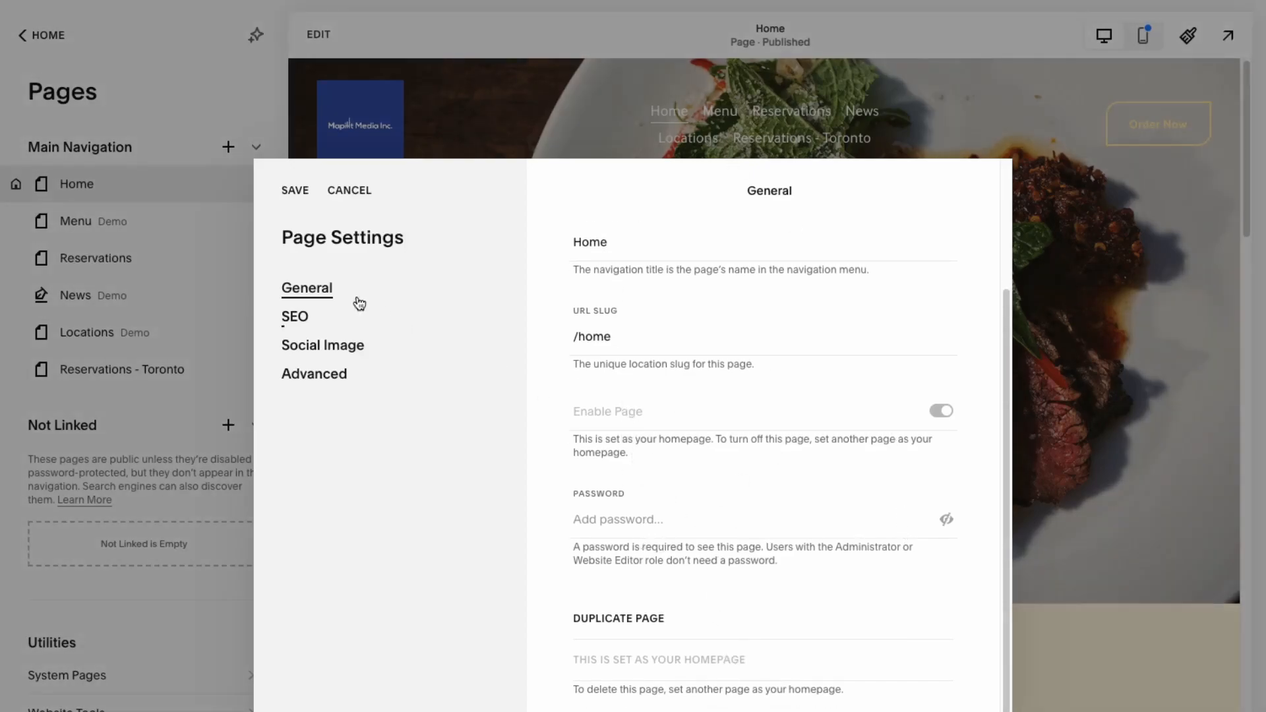
Step: Go from the Home page's SEO settings to the website SEO settings, discarding pending changes, and enter the site description "Toronto's Best Thai Food"
left_click(323, 324)
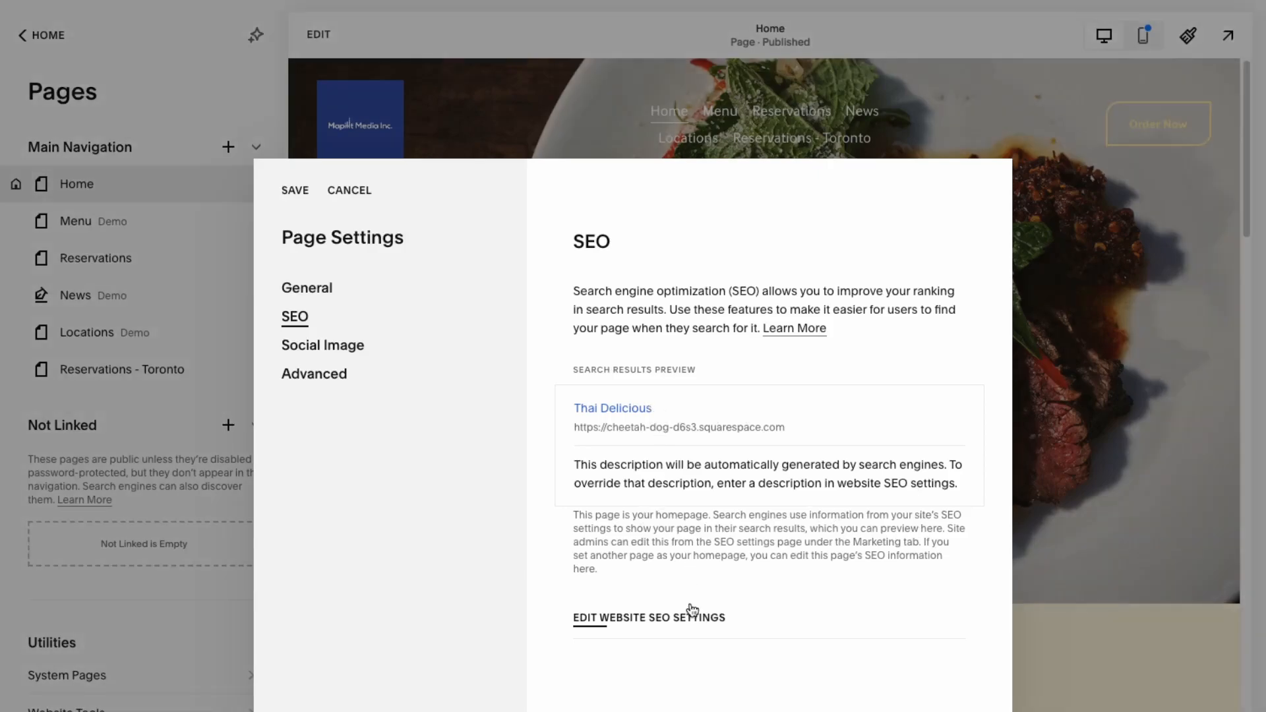
left_click(692, 610)
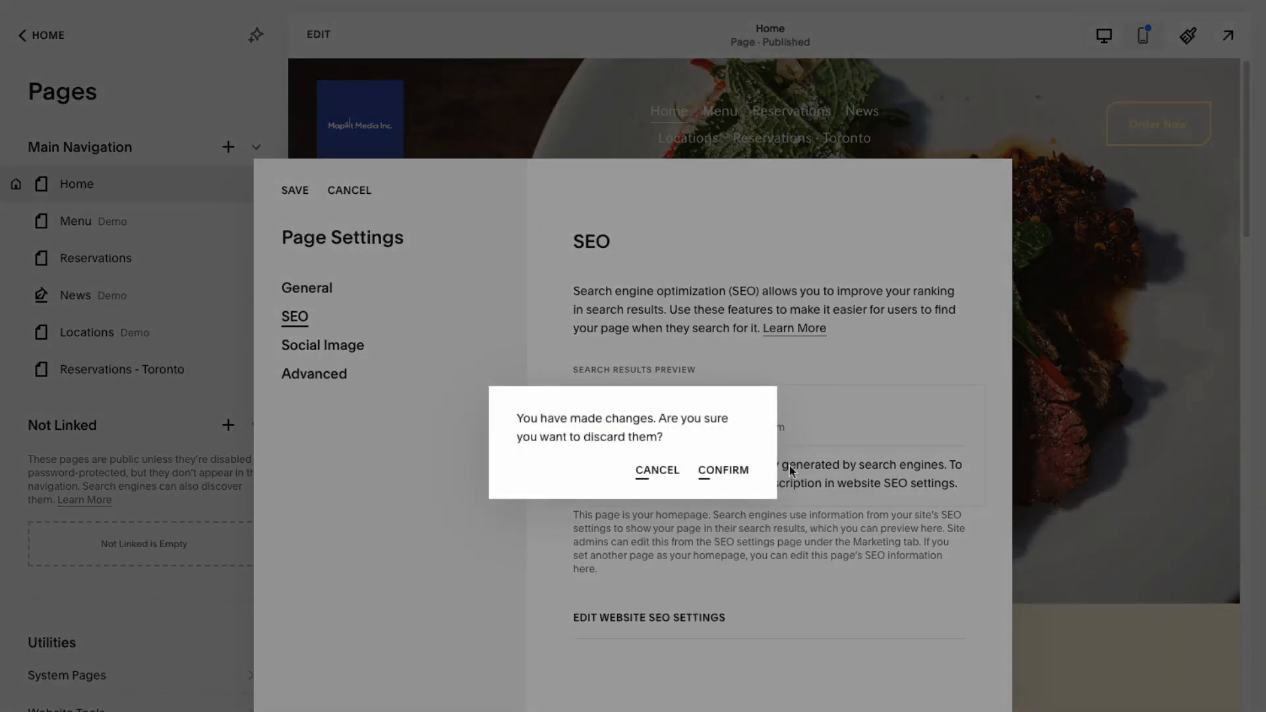
left_click(723, 470)
left_click(521, 650)
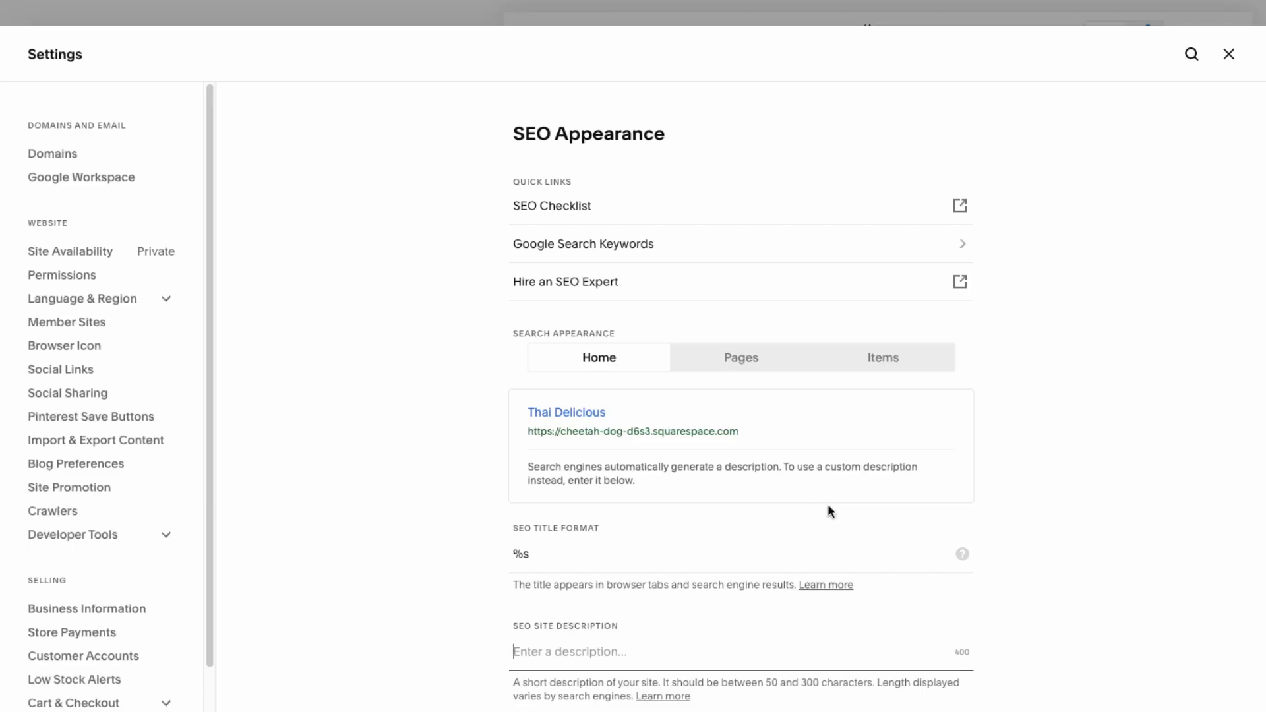
type("Toronto ")
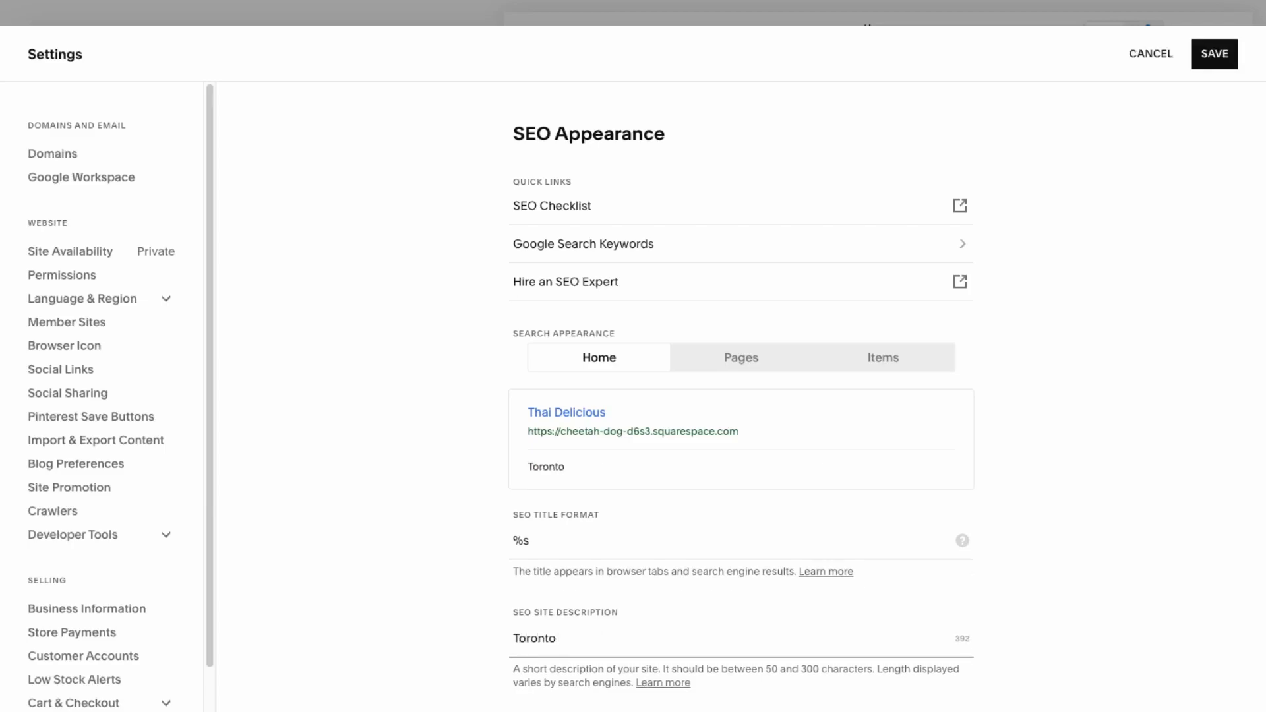
type("s Best THa")
key("BackSpace")
type("hai Food")
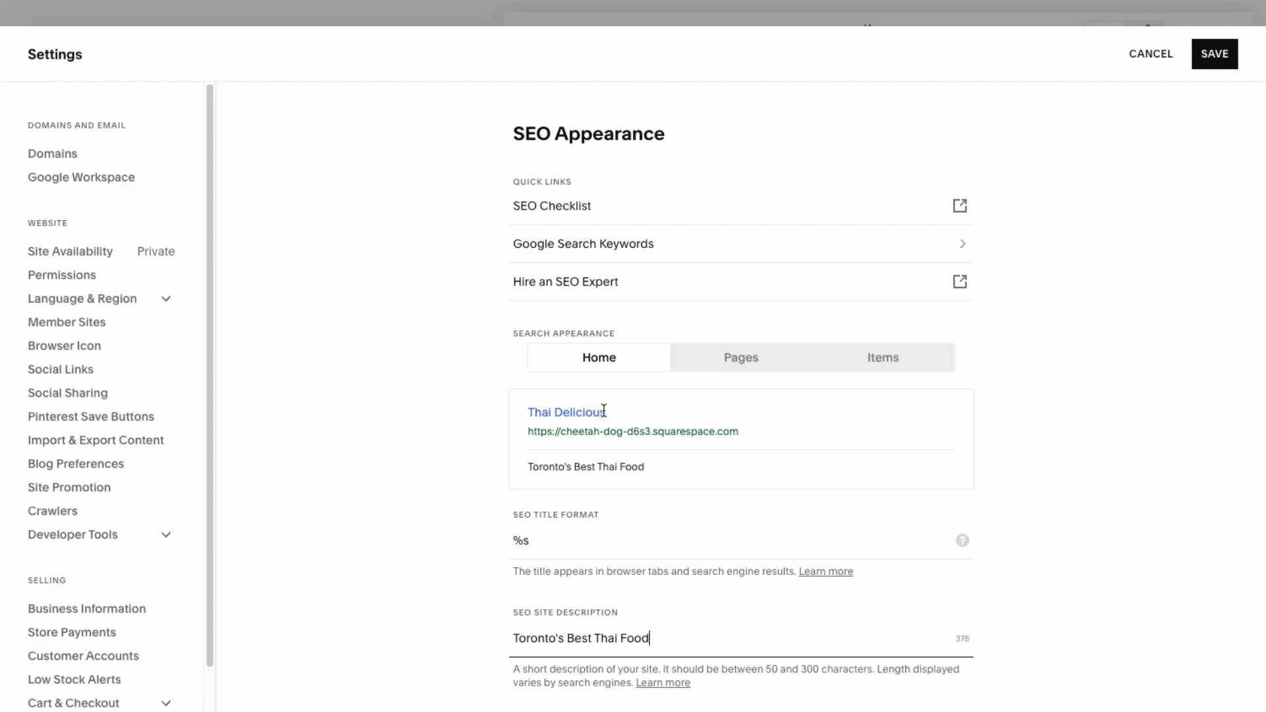
Step: Reuse the site description text to set the SEO title format to "%s - Toronto's Best Thai Food"
left_click_drag(597, 415, 500, 415)
left_click_drag(671, 473, 506, 460)
left_click(595, 510)
left_click(588, 543)
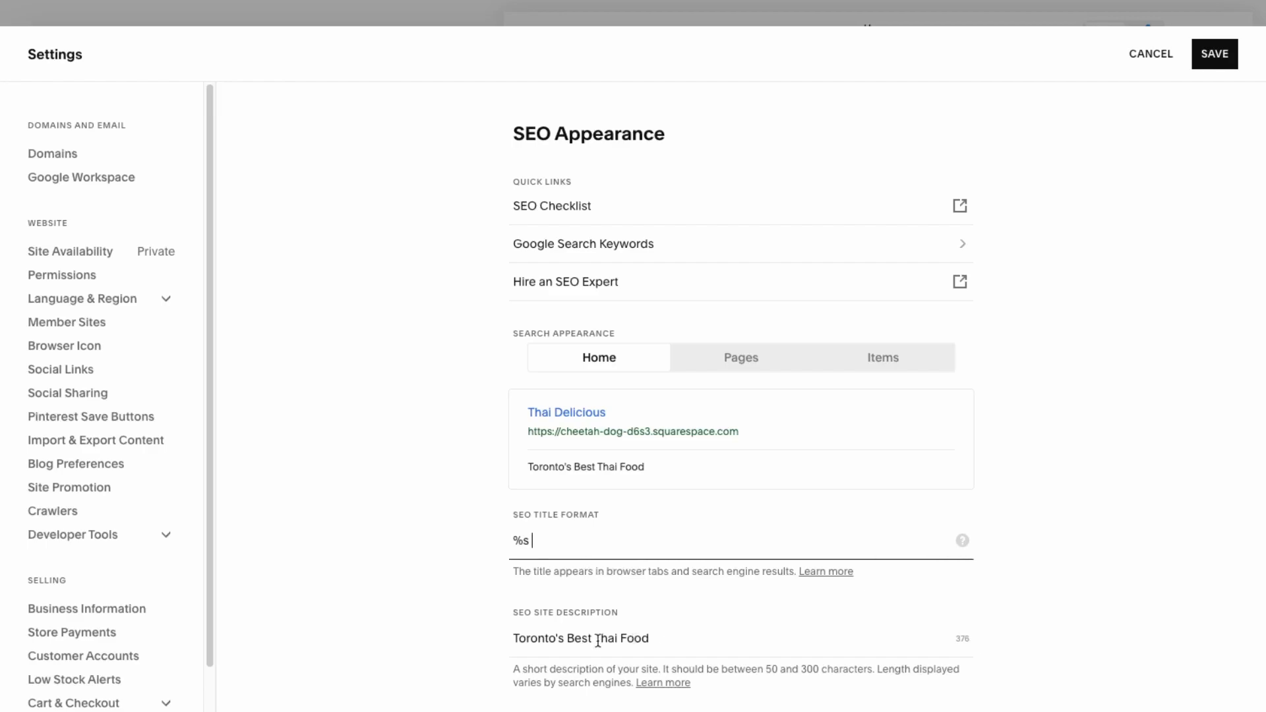
left_click_drag(697, 651, 489, 633)
key("ctrl+c")
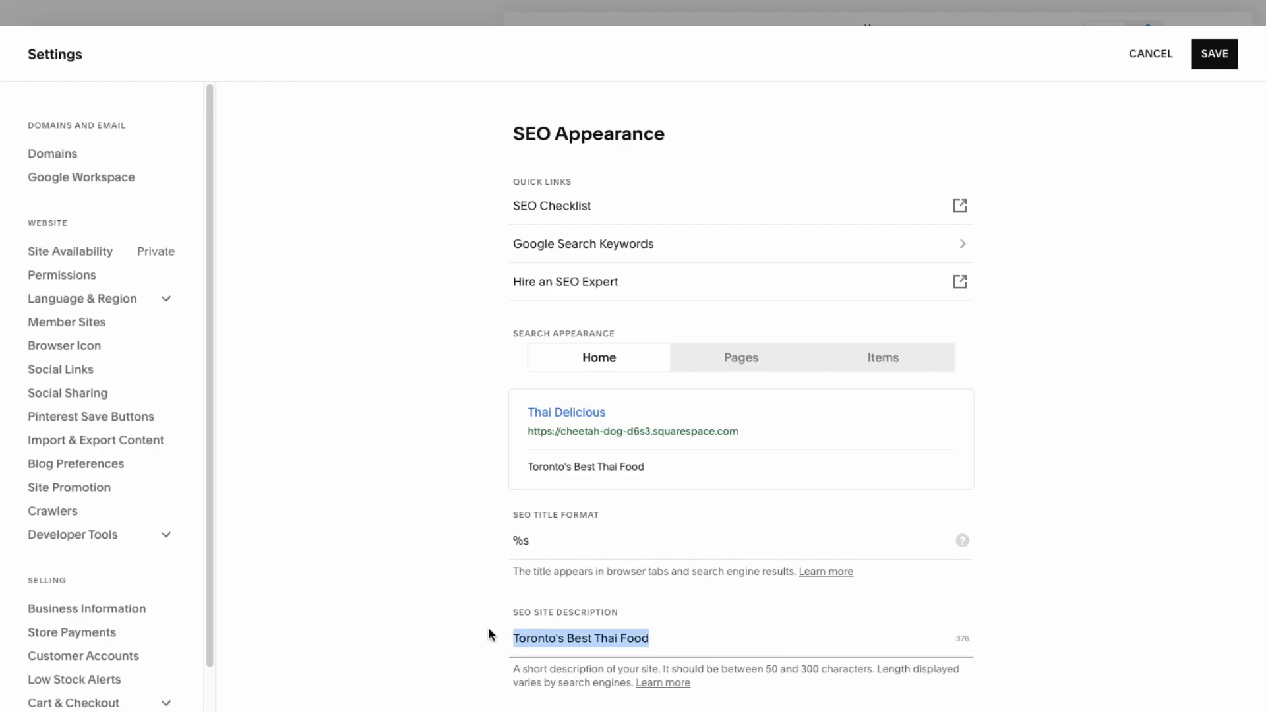
left_click(607, 538)
type("-")
key("ctrl+v")
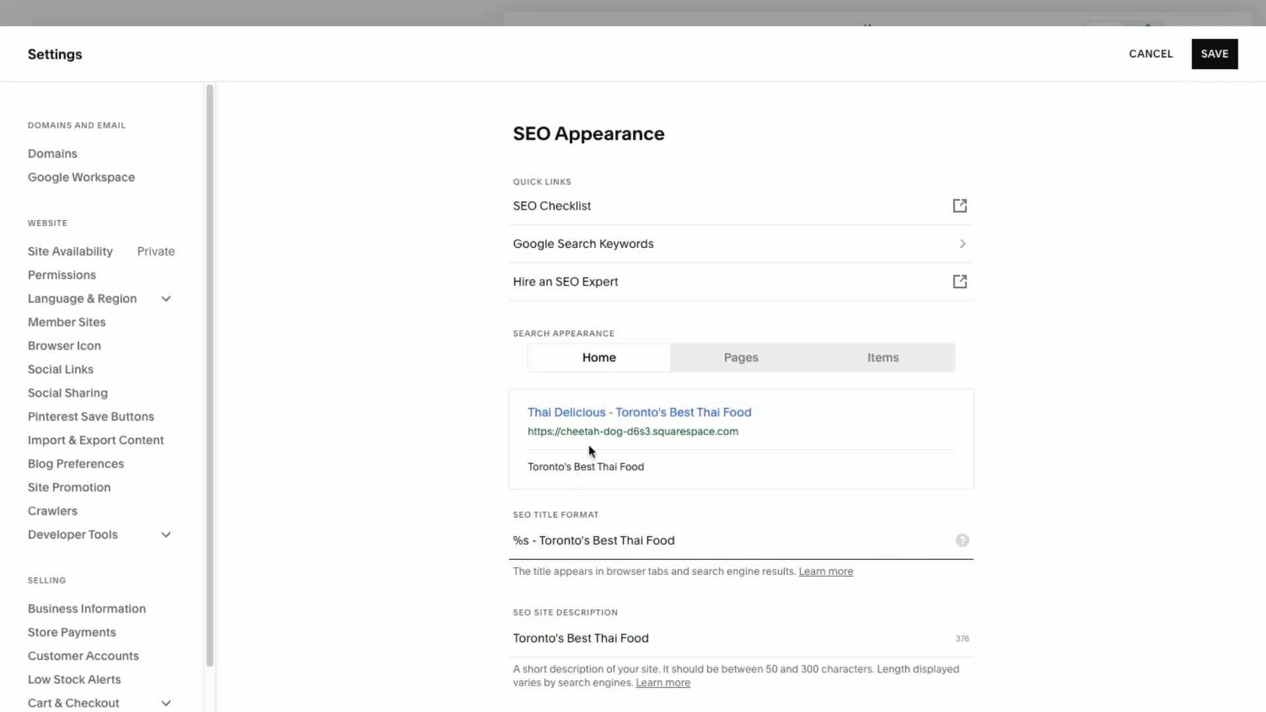
Step: Extend the SEO site description with "offering all types of Thai food.", save the SEO settings and close them
left_click(658, 640)
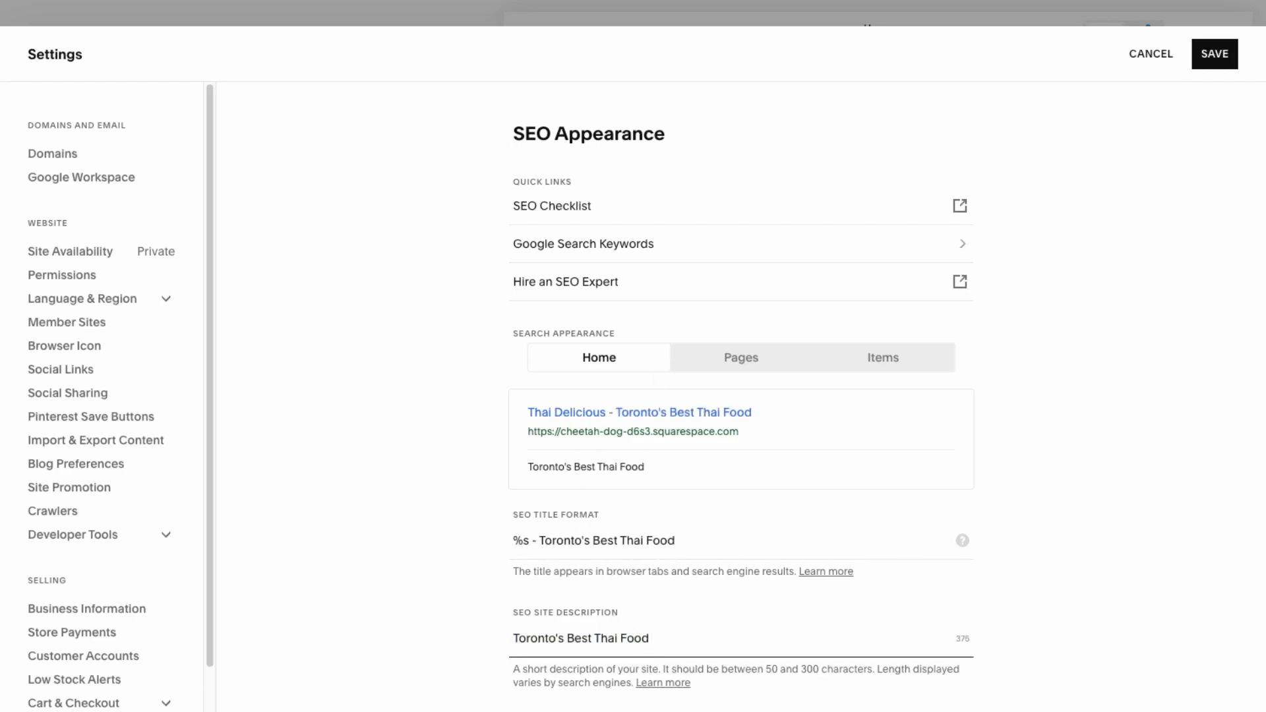
type("offering all types of Thai food.")
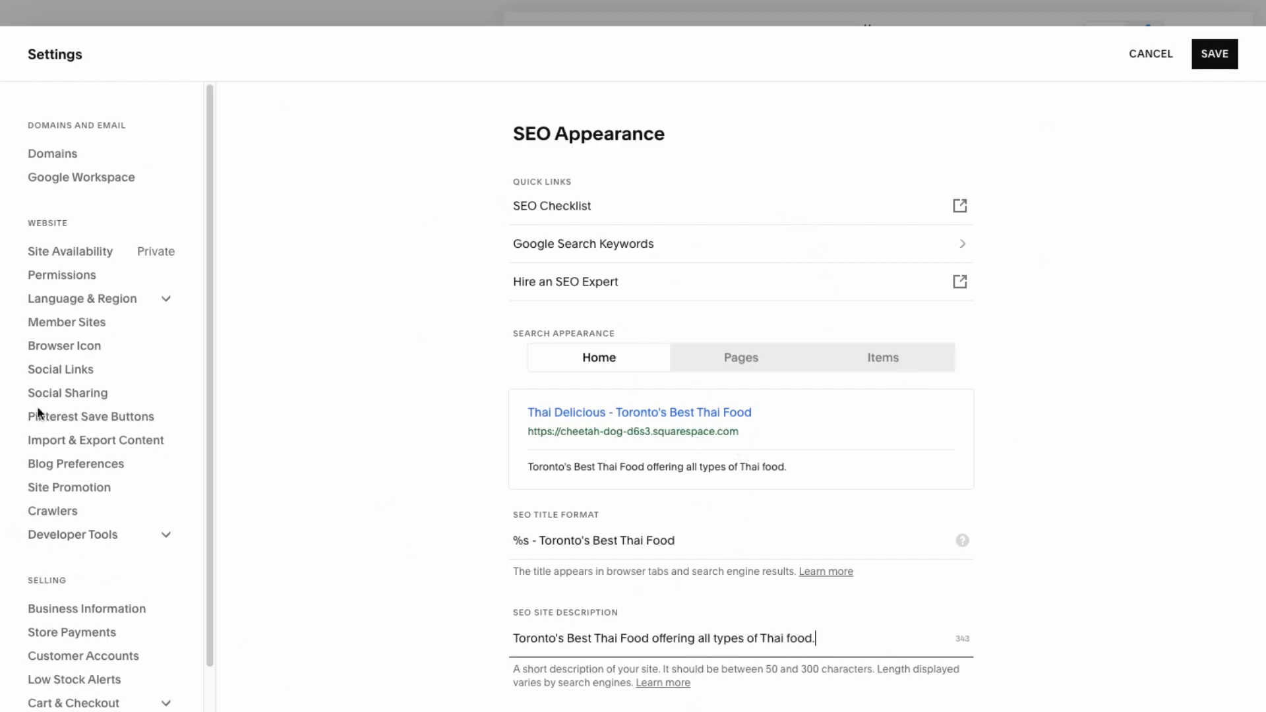
left_click(1216, 60)
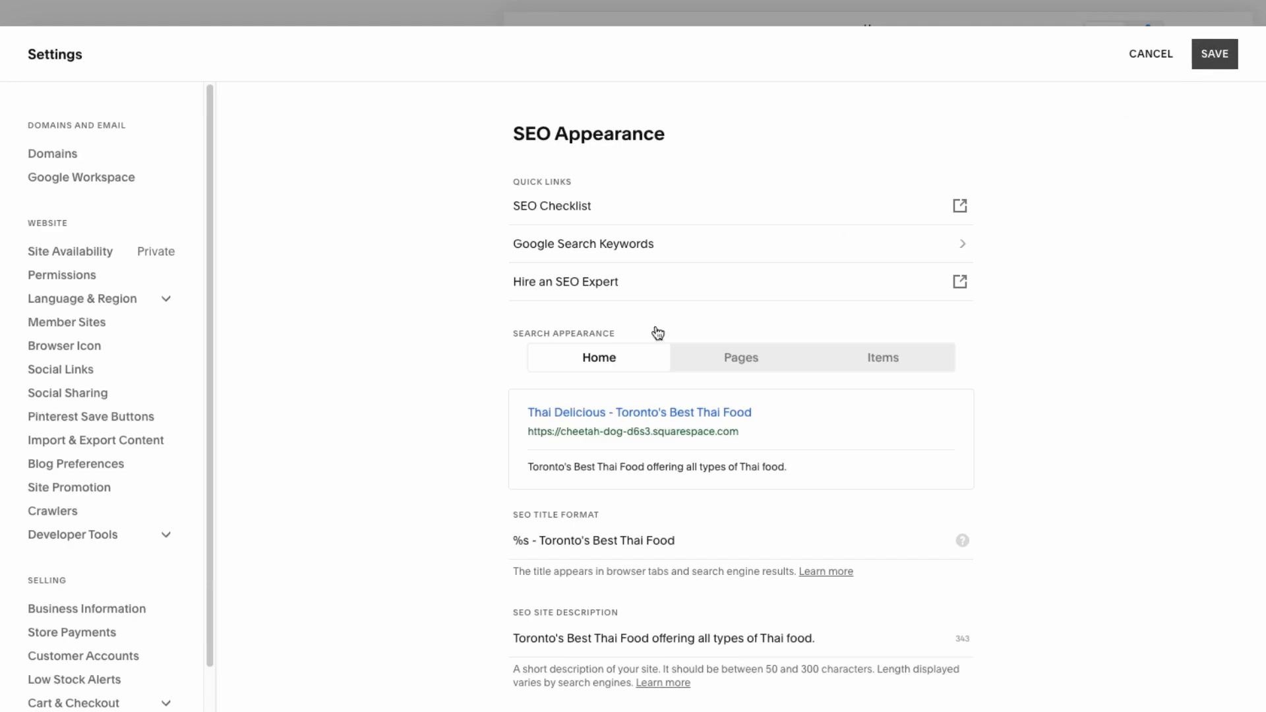
left_click(1229, 53)
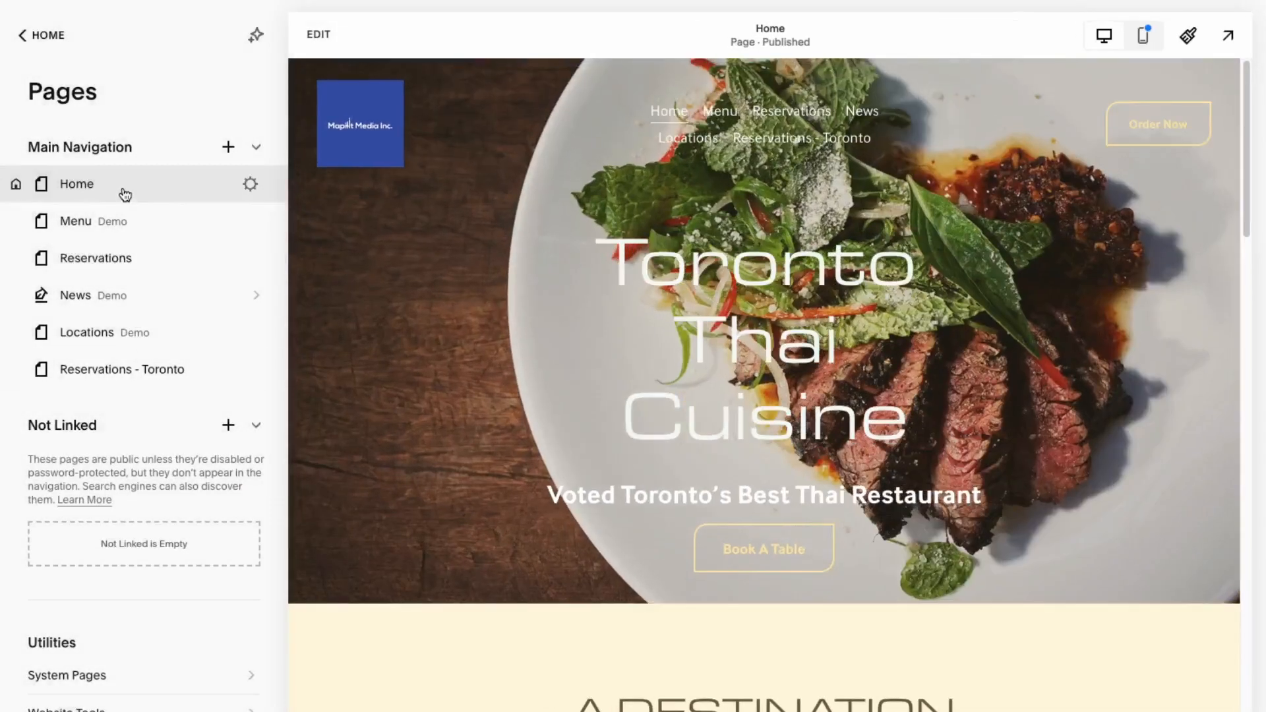
Step: Review the social image preview and the header code injection option in the Home page's settings
left_click(250, 184)
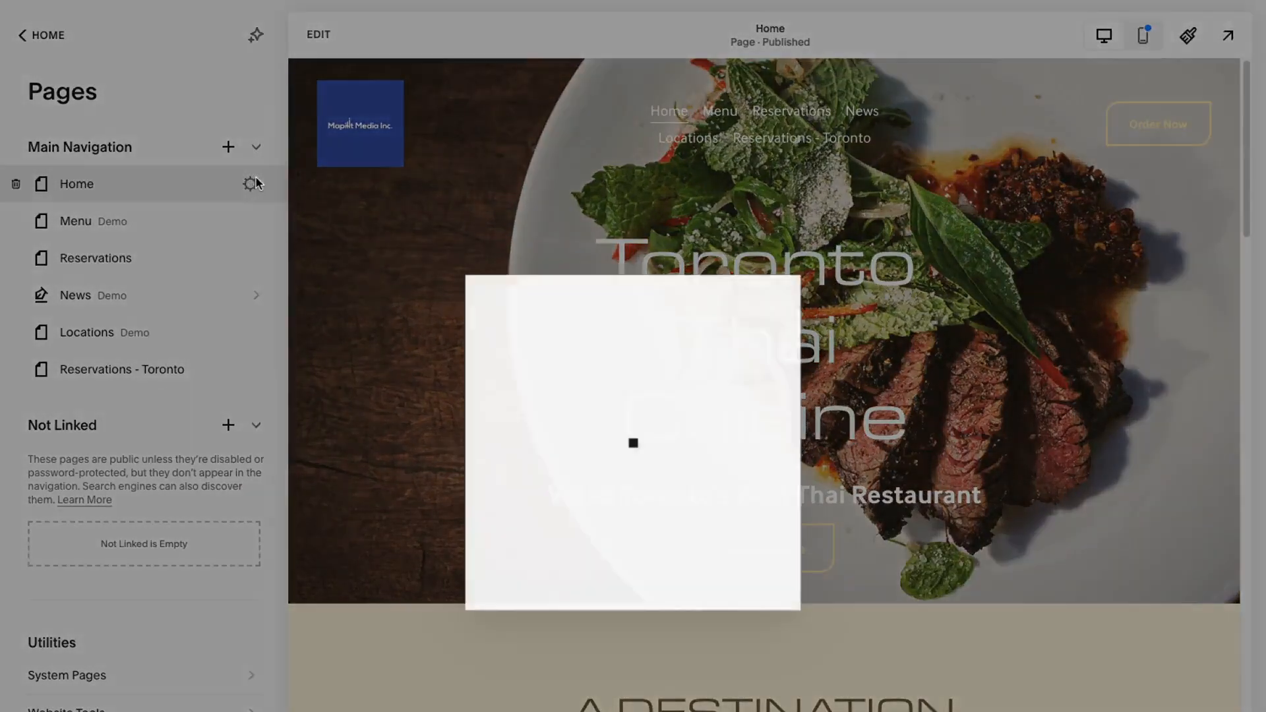
left_click(323, 345)
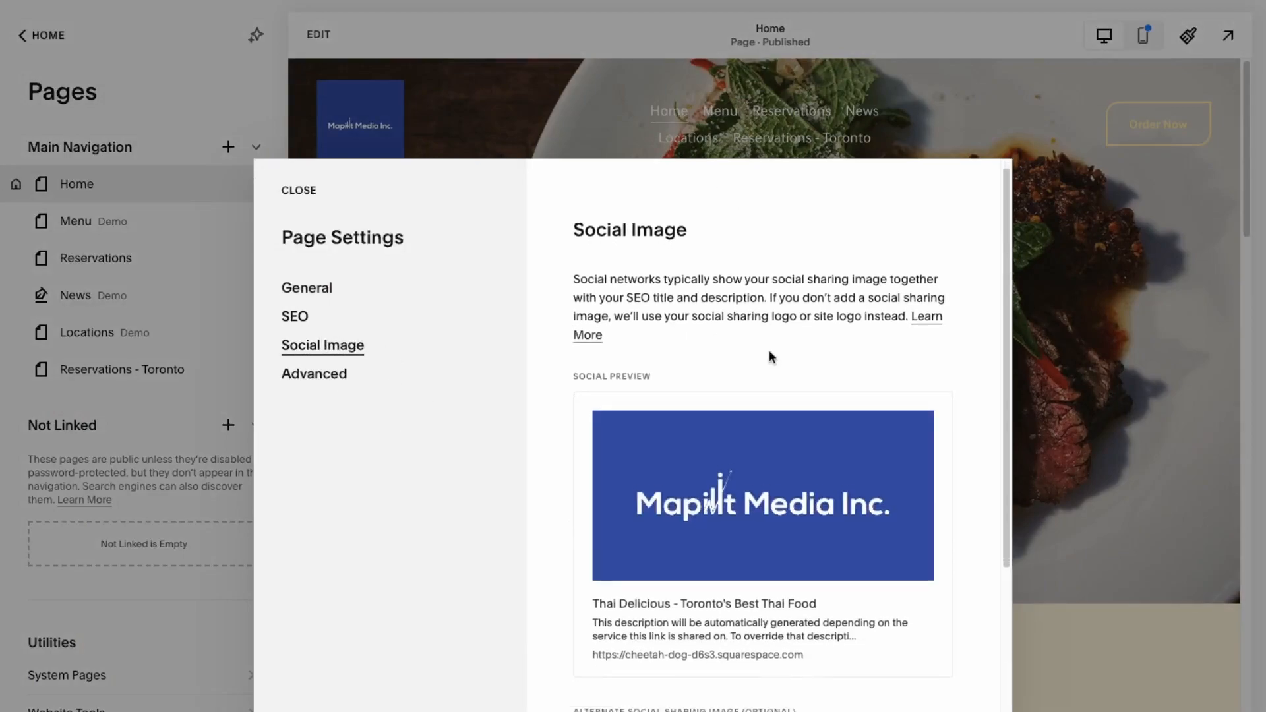
scroll(769, 350, "down", 2)
scroll(765, 376, "up", 2)
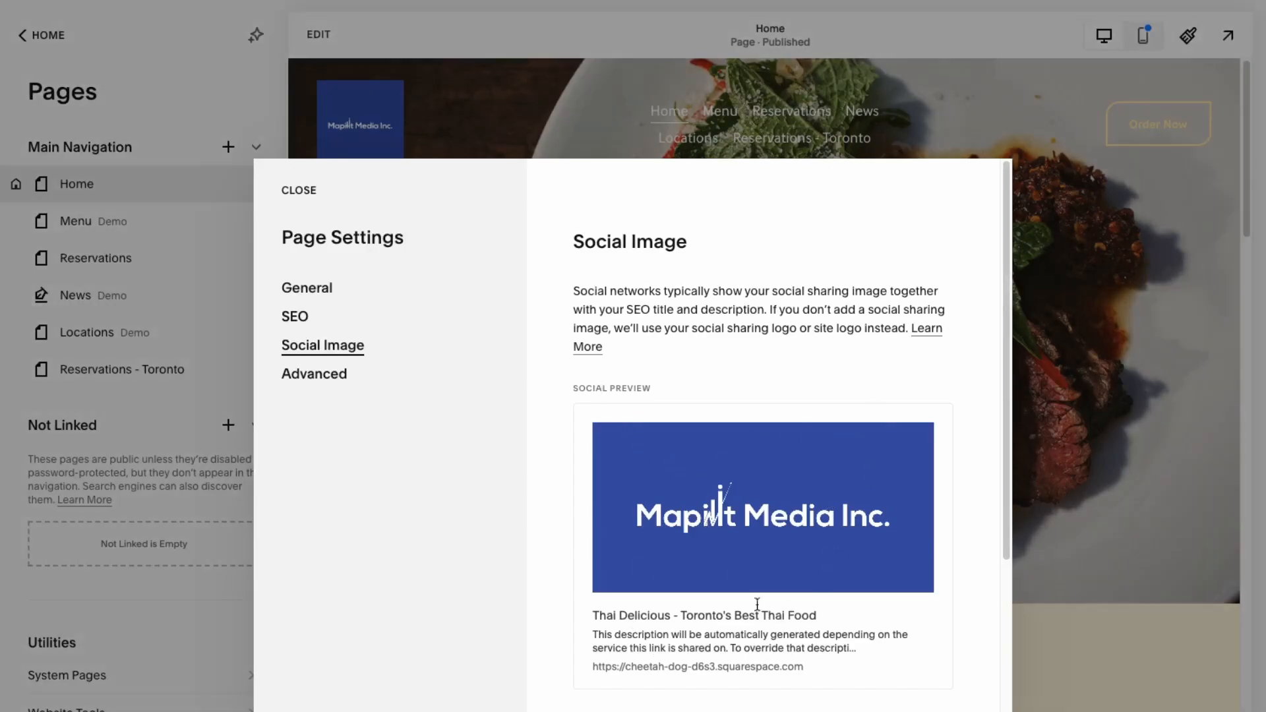
scroll(796, 398, "down", 2)
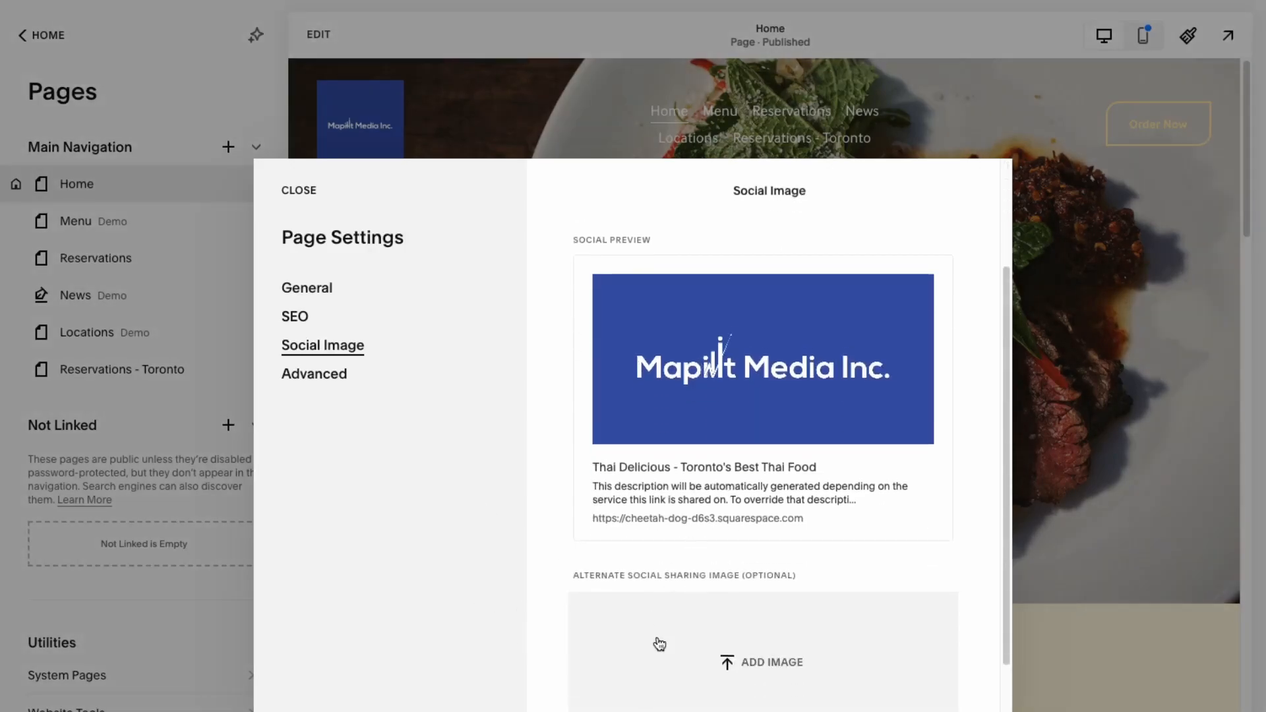
scroll(694, 451, "up", 2)
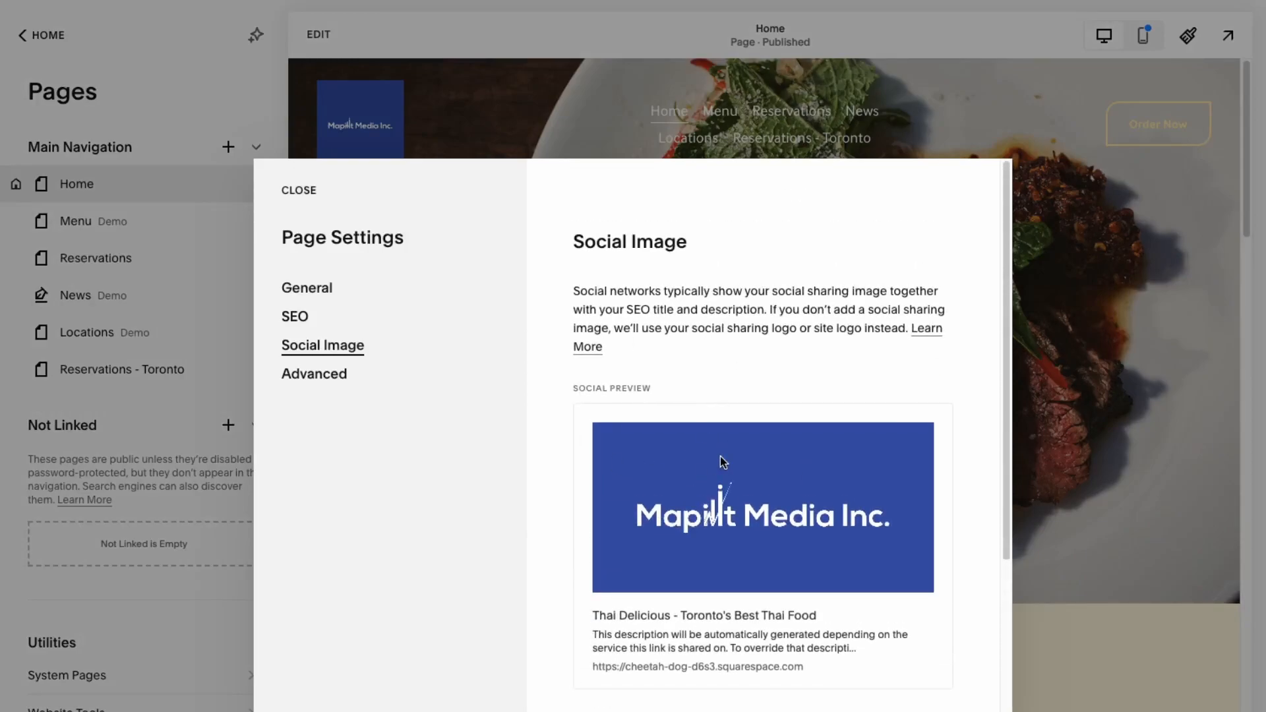
left_click(314, 374)
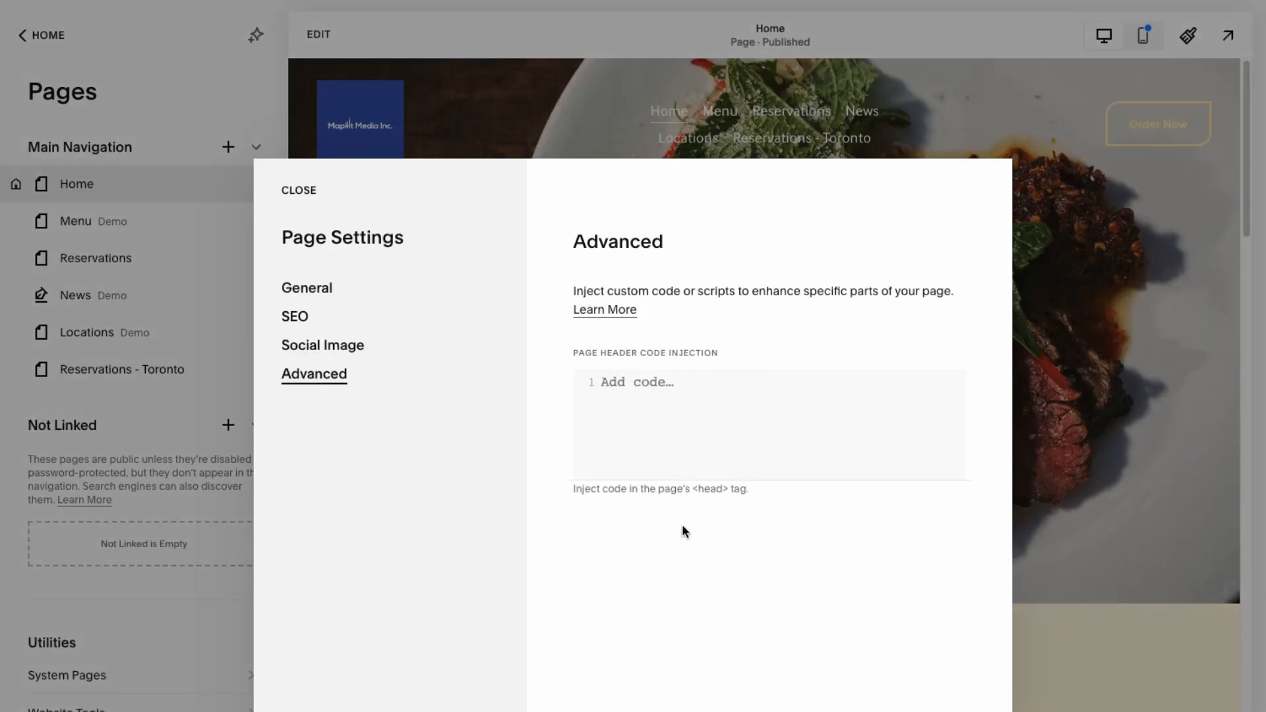
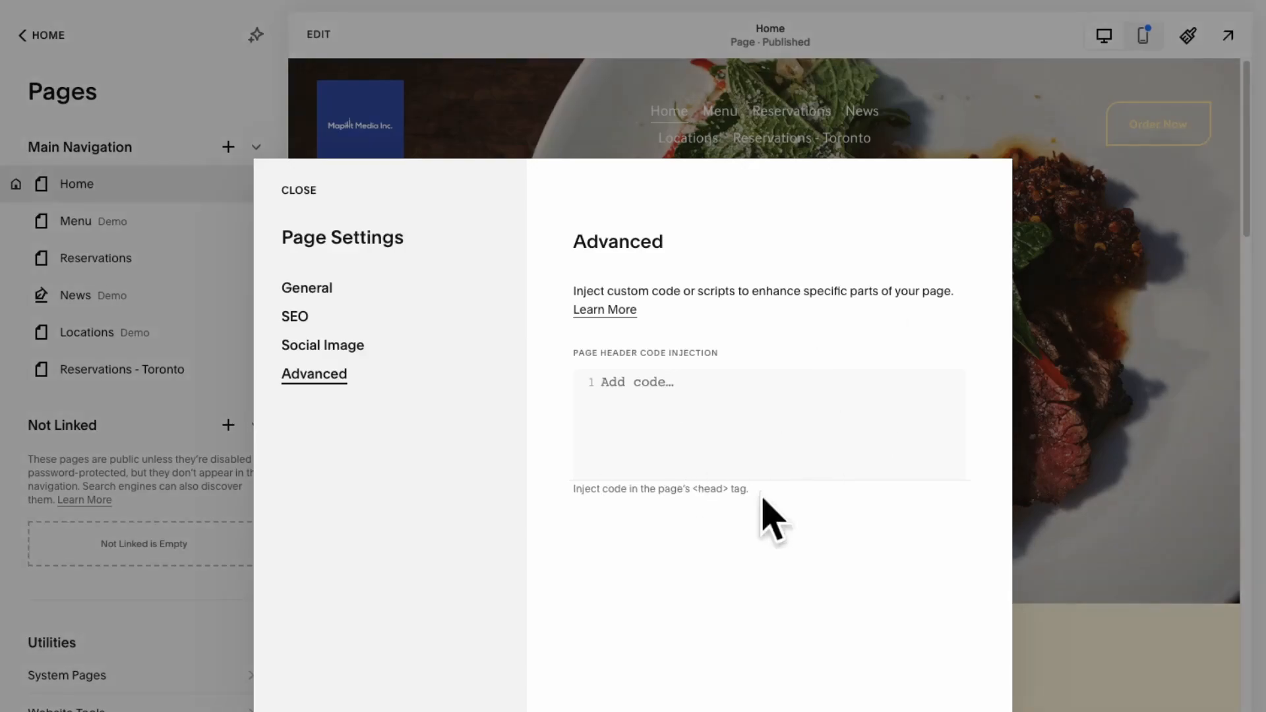
Step: Add the free stock photo of white pumpkins as the Home page's alternate social sharing image and save the page settings
left_click(328, 343)
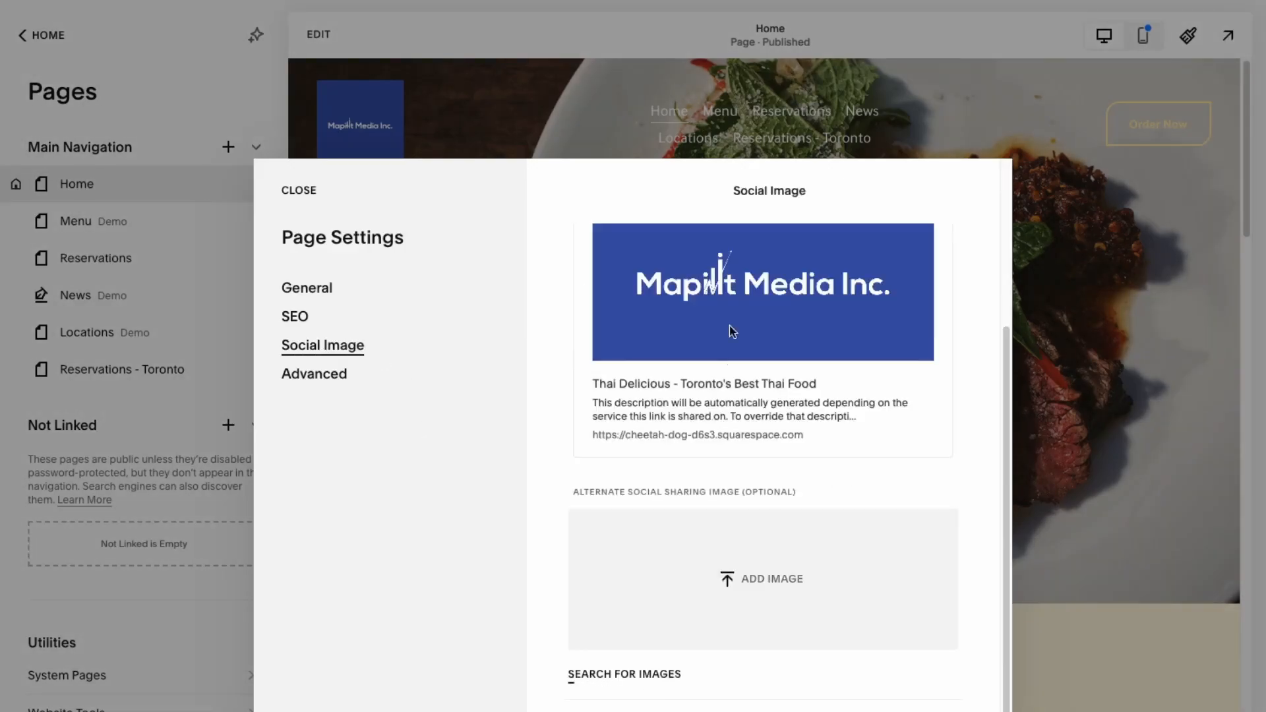
left_click(633, 679)
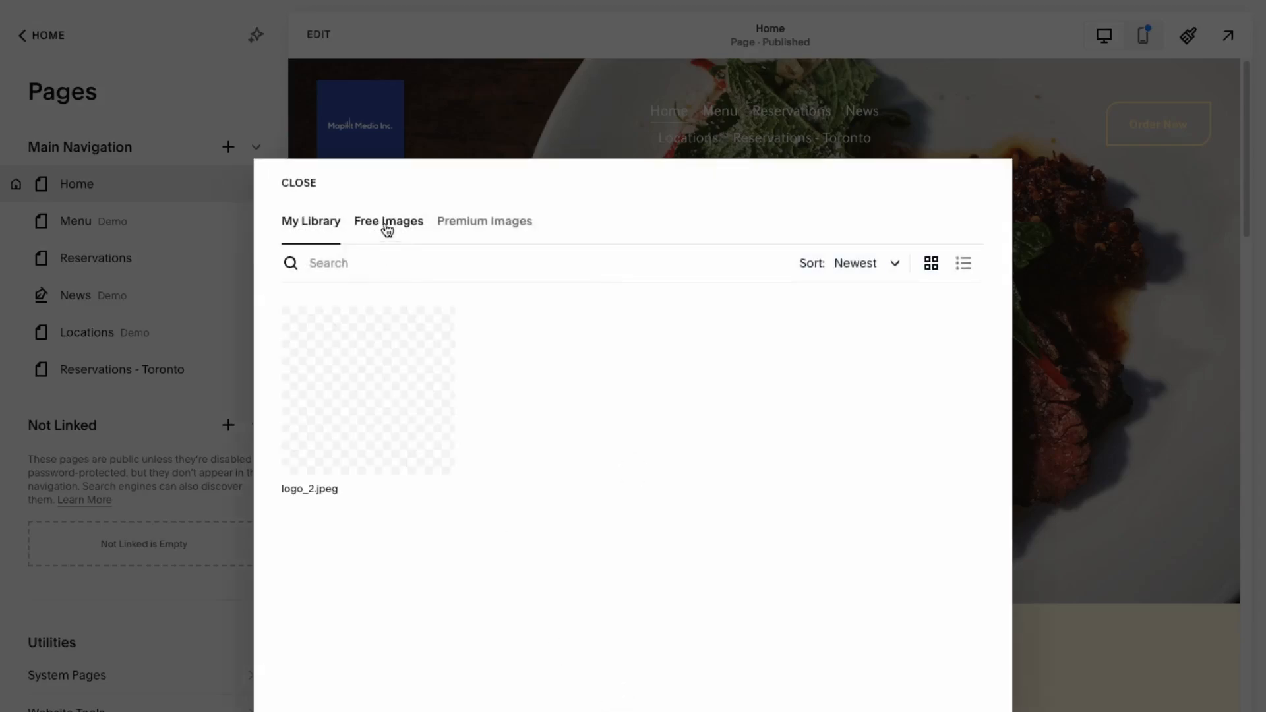
left_click(385, 224)
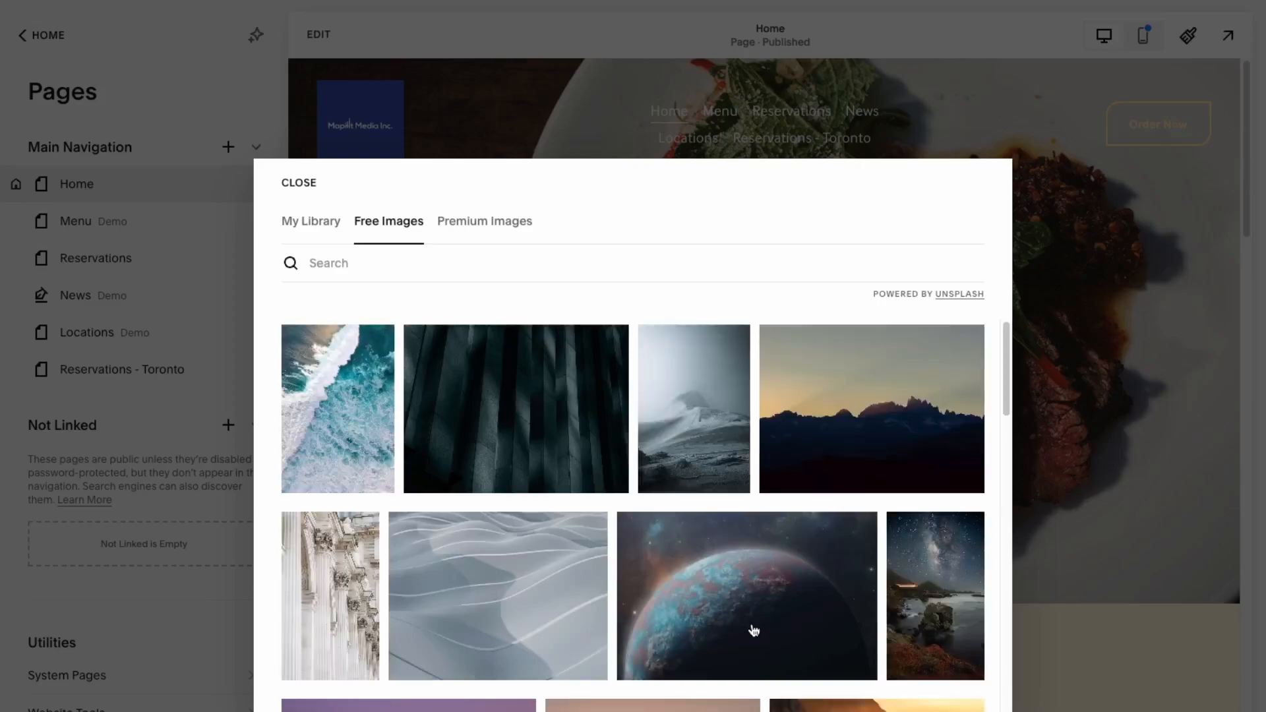
scroll(753, 631, "down", 8)
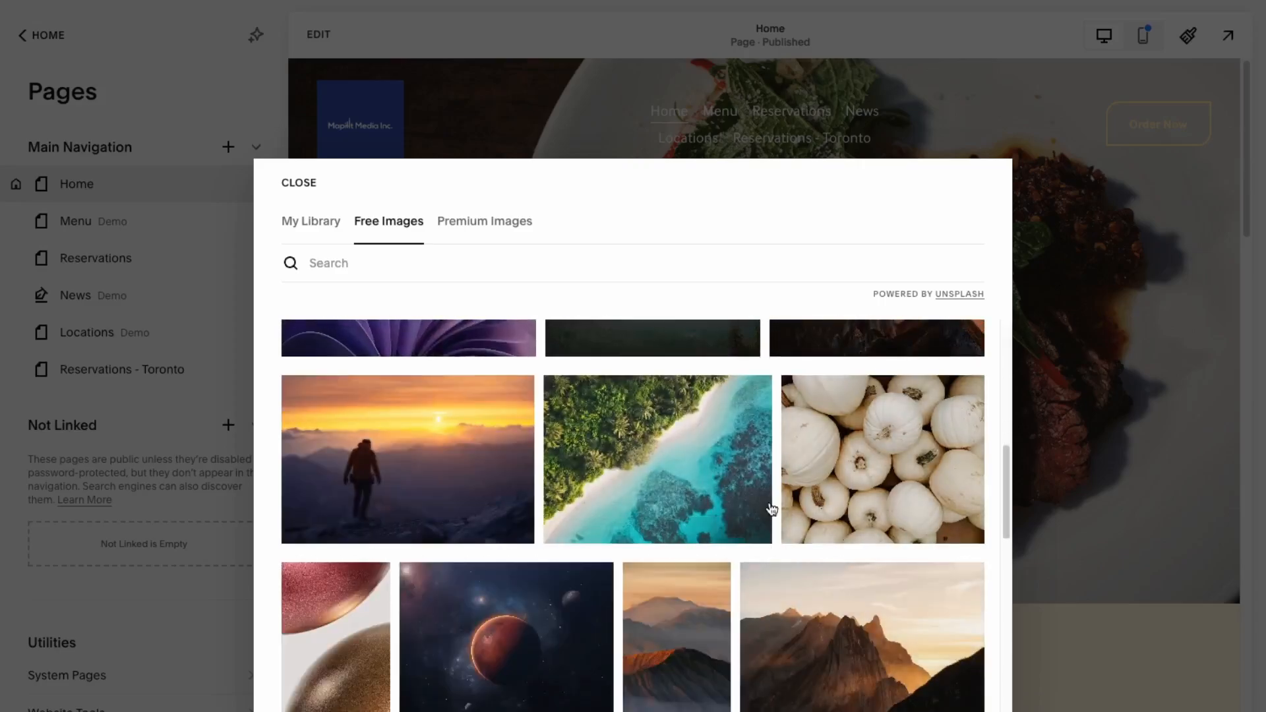
scroll(772, 512, "down", 5)
scroll(781, 512, "up", 9)
left_click(860, 668)
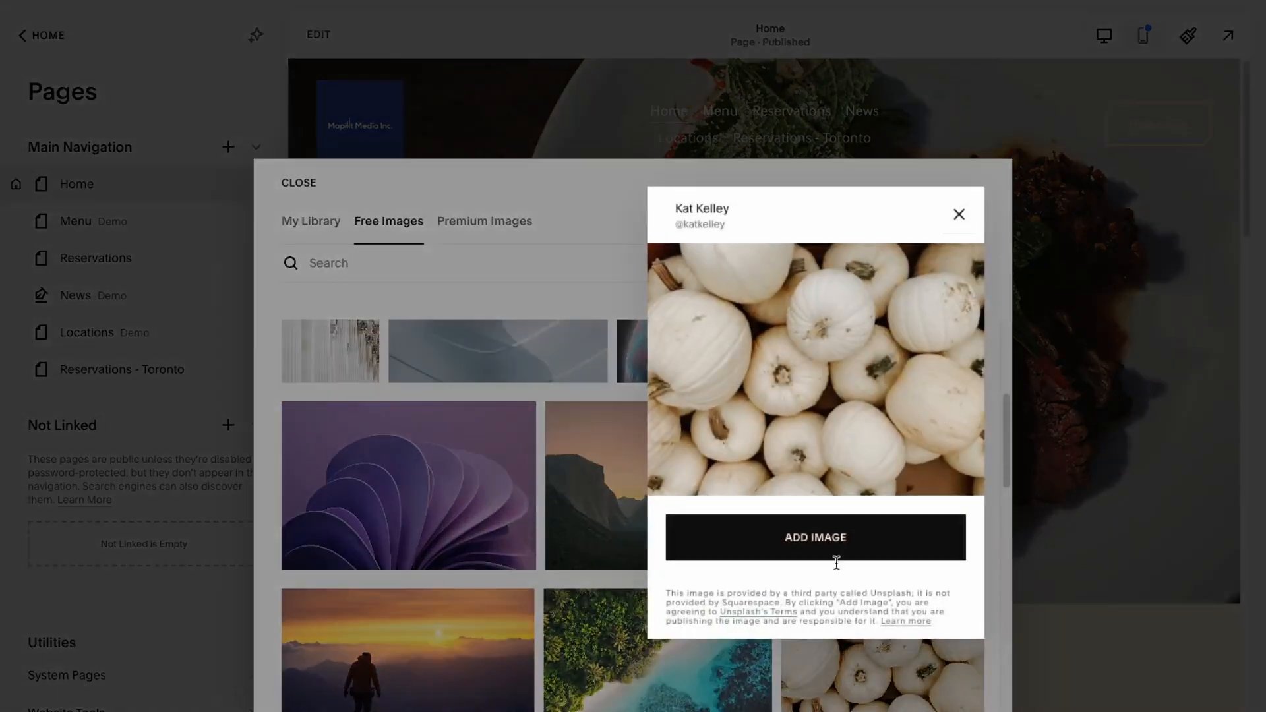
left_click(811, 535)
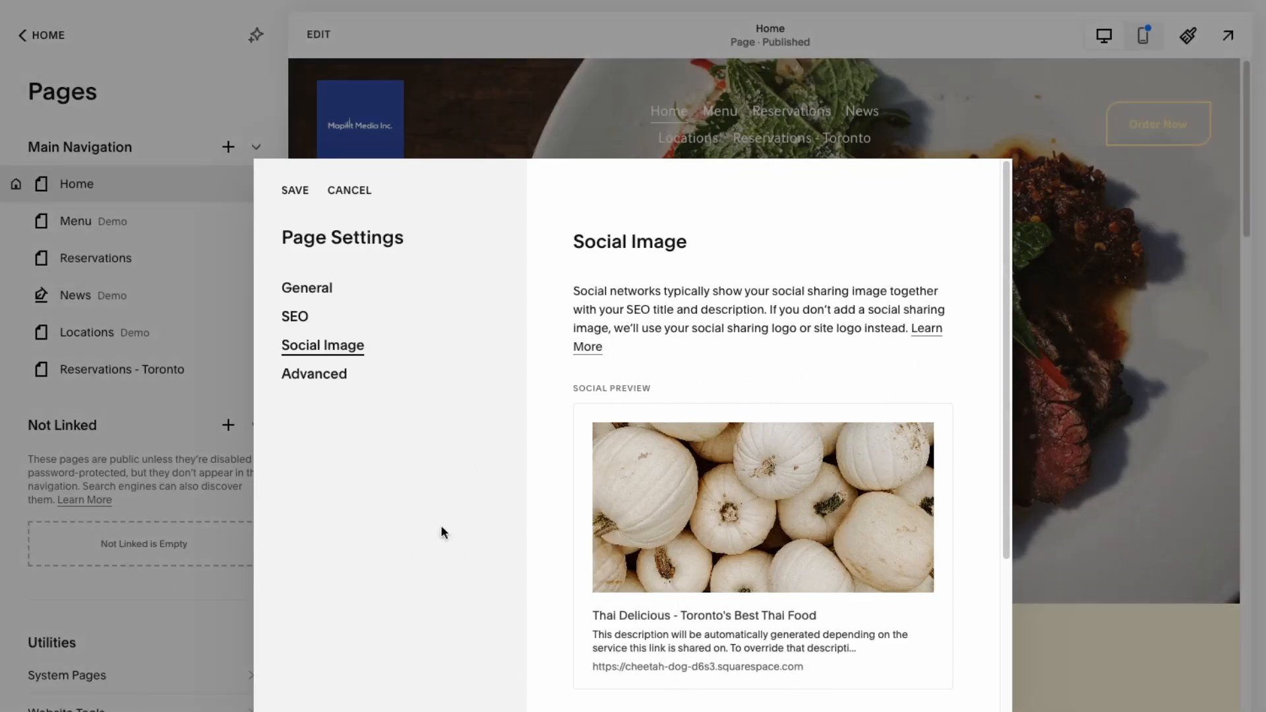
left_click(294, 199)
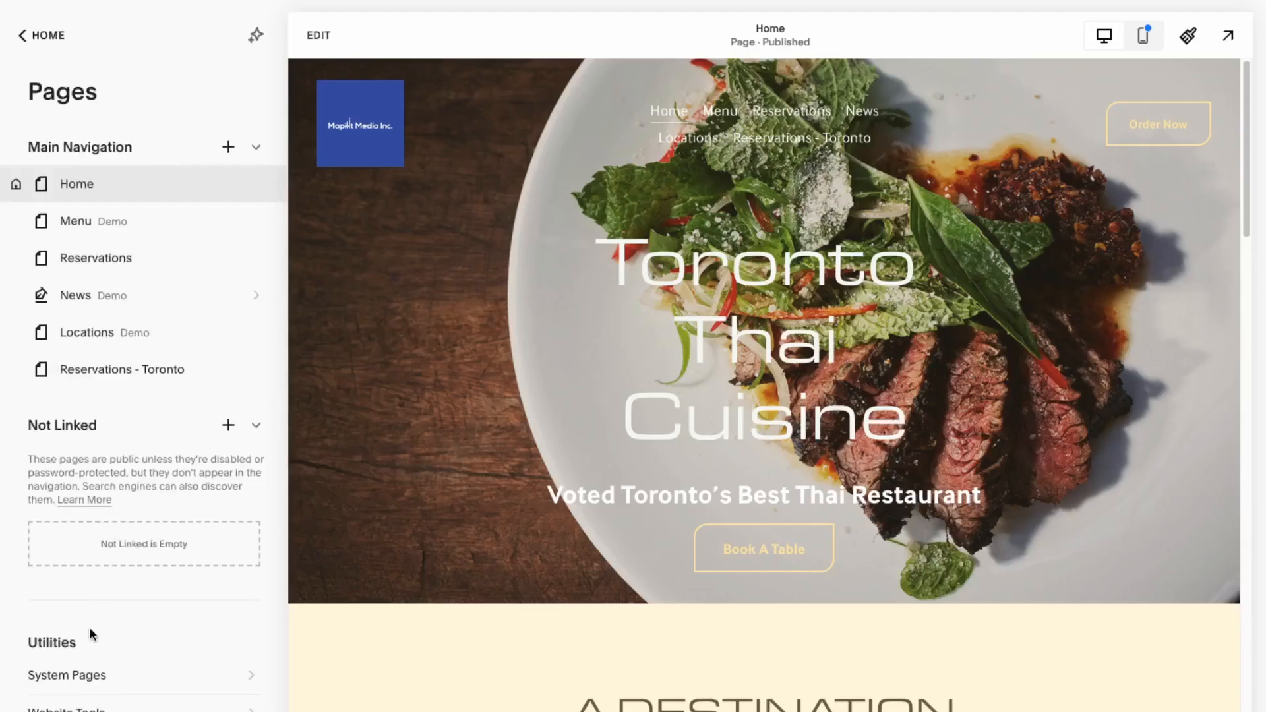
Step: Review the Custom CSS editor and the site-wide Code Injection fields in the website tools
left_click(79, 700)
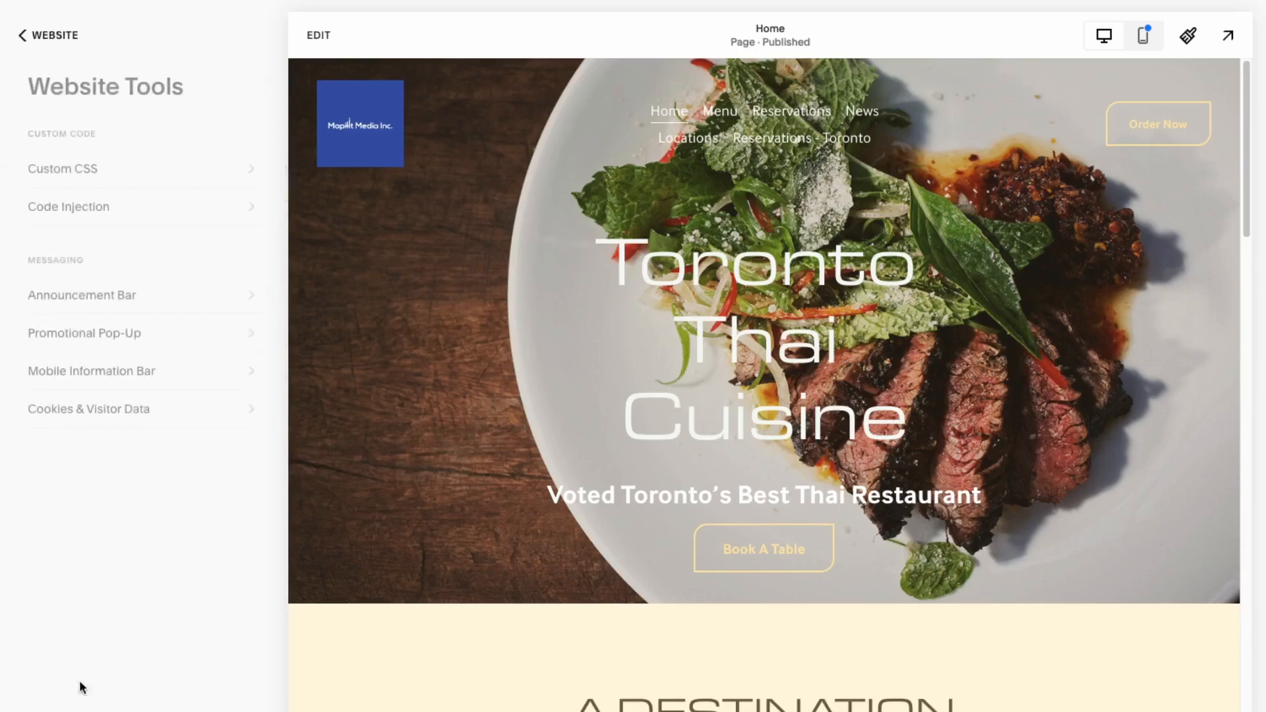
left_click(101, 174)
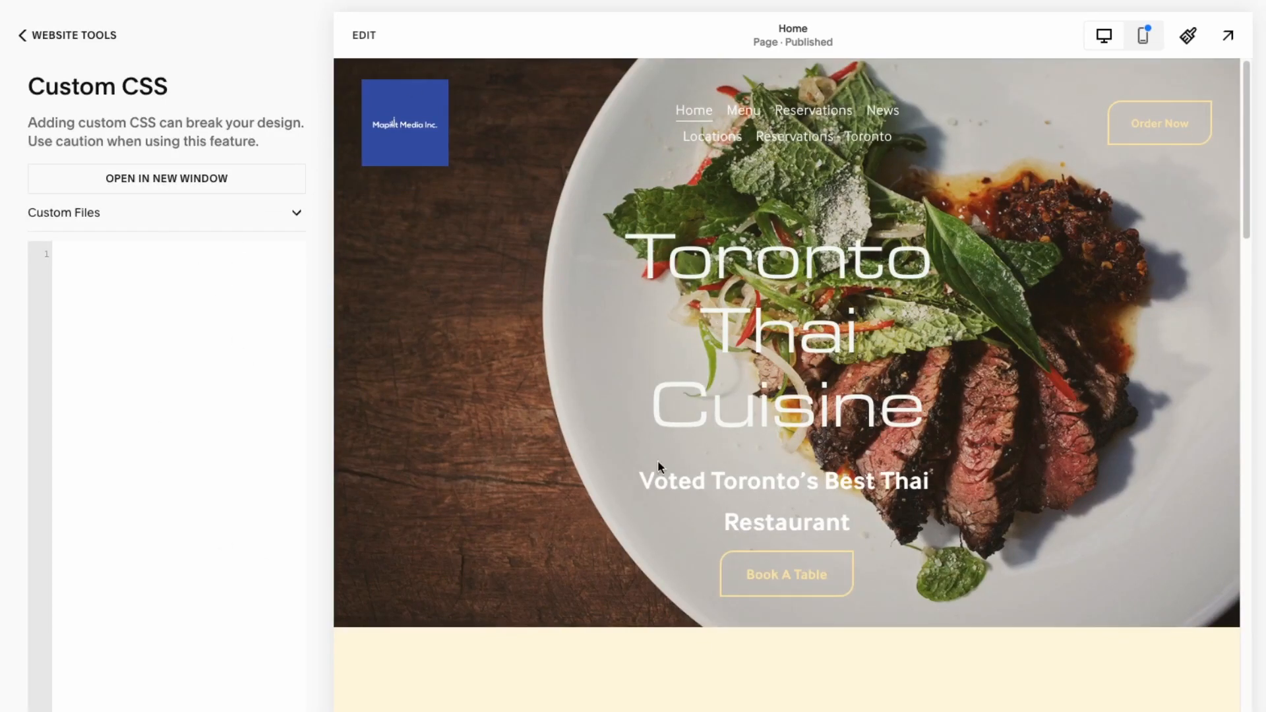
left_click(26, 42)
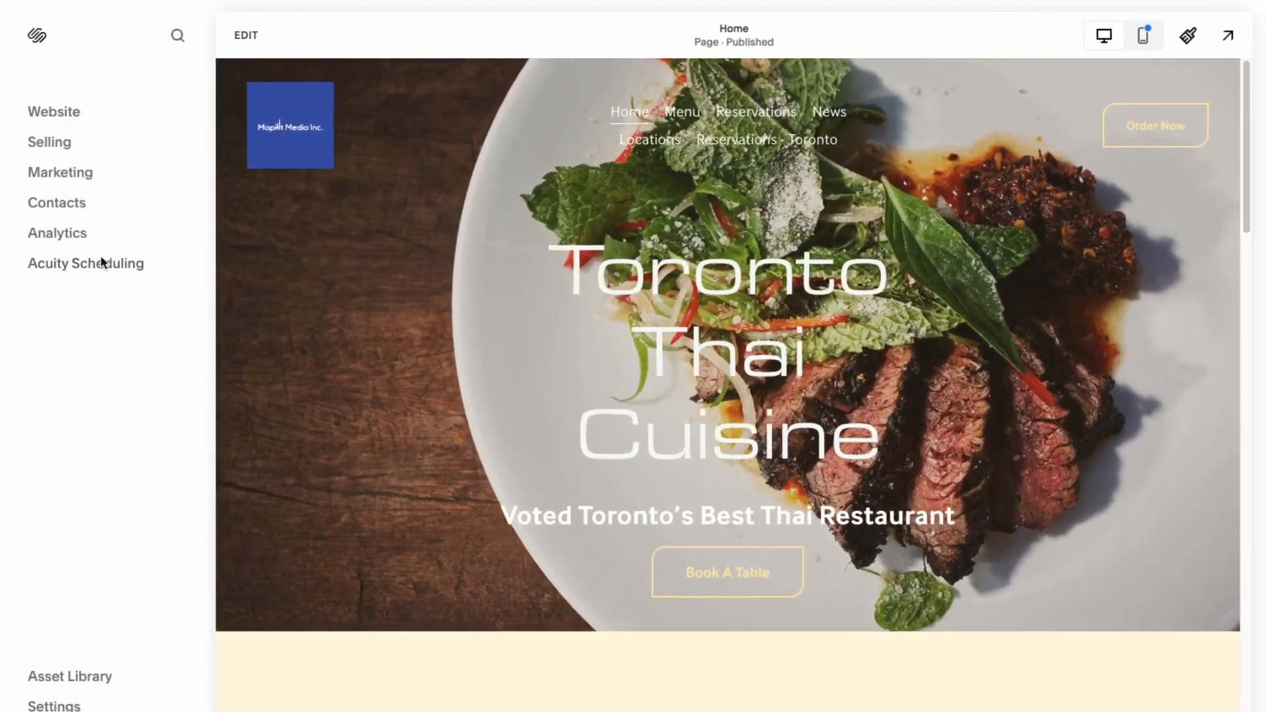
left_click(66, 114)
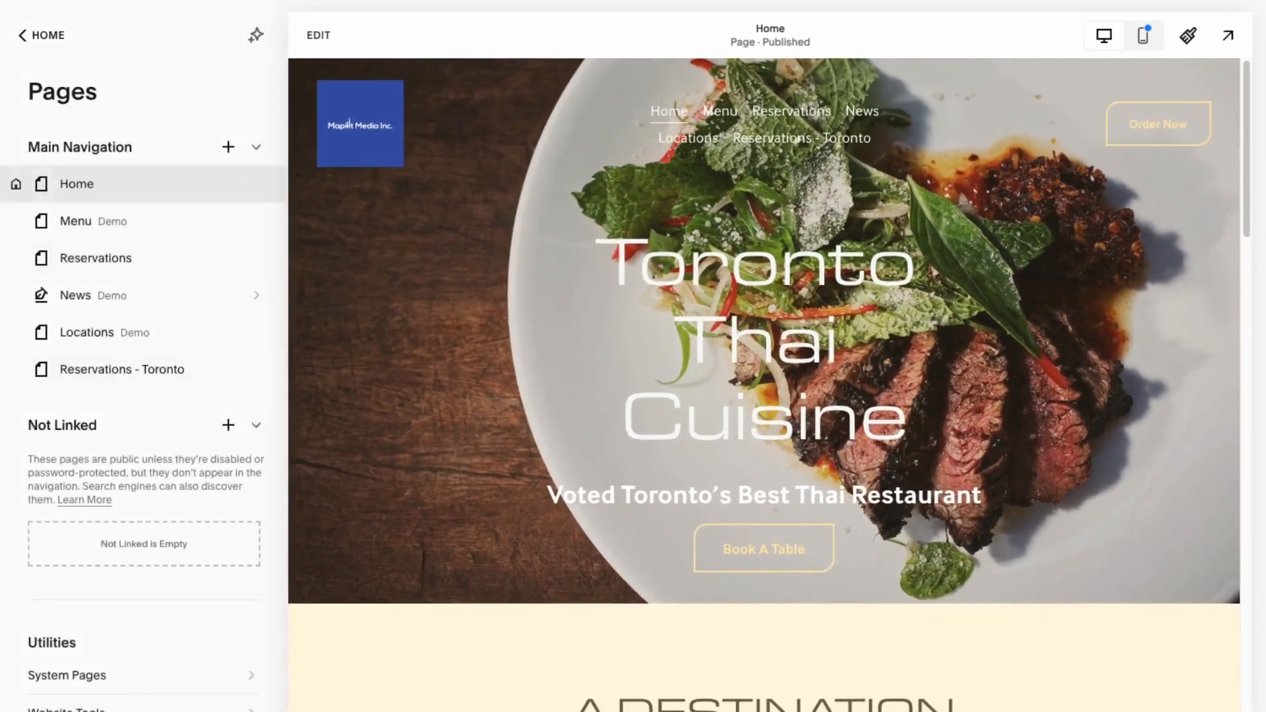
left_click(66, 709)
left_click(58, 207)
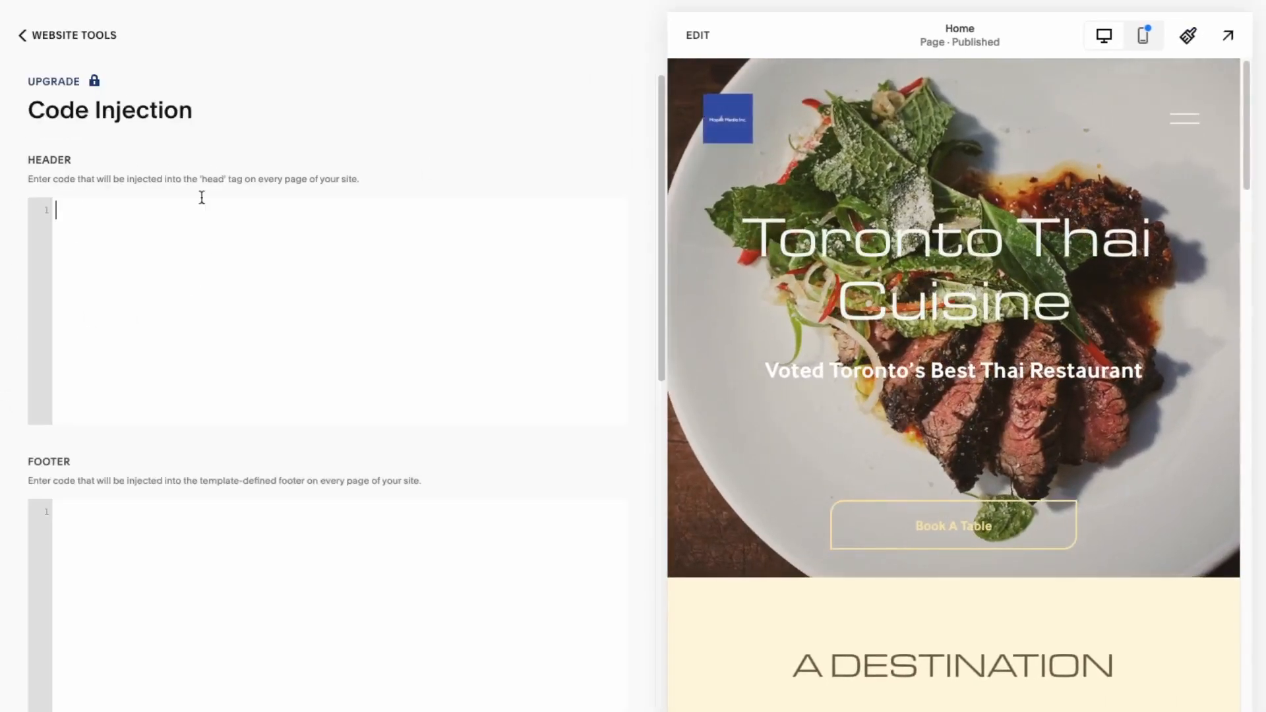
scroll(179, 579, "down", 8)
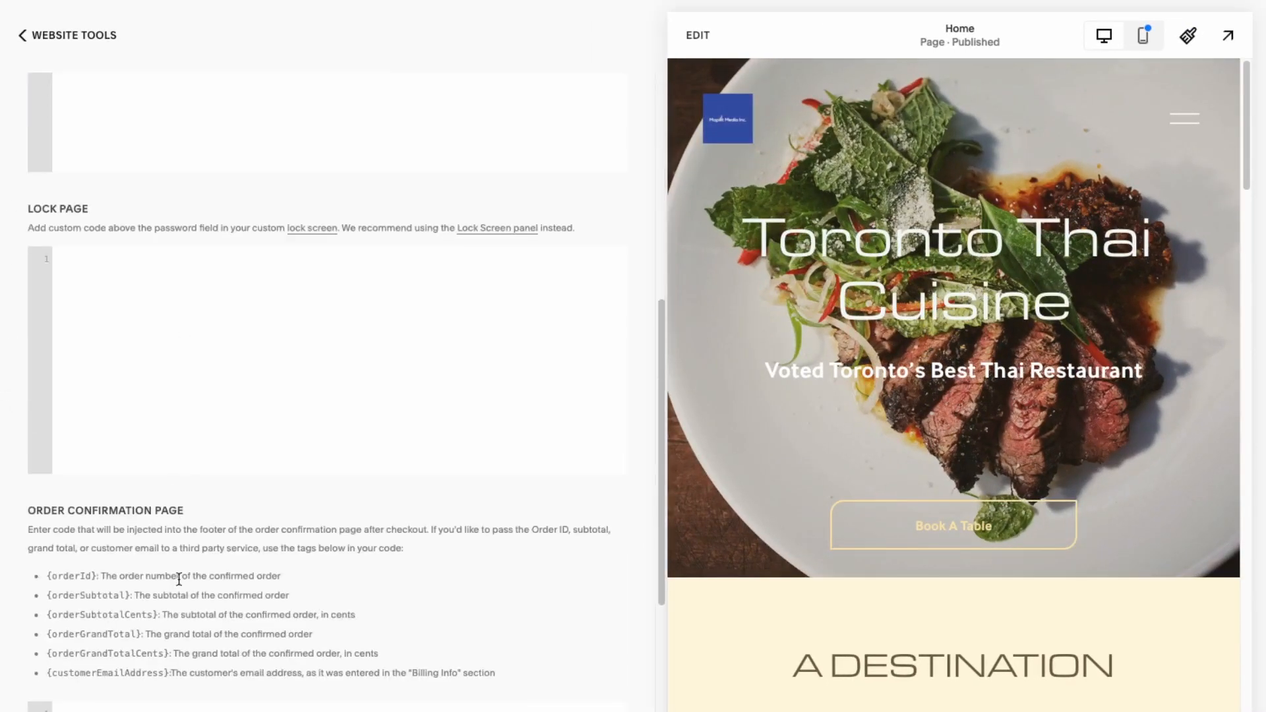
scroll(179, 595, "up", 8)
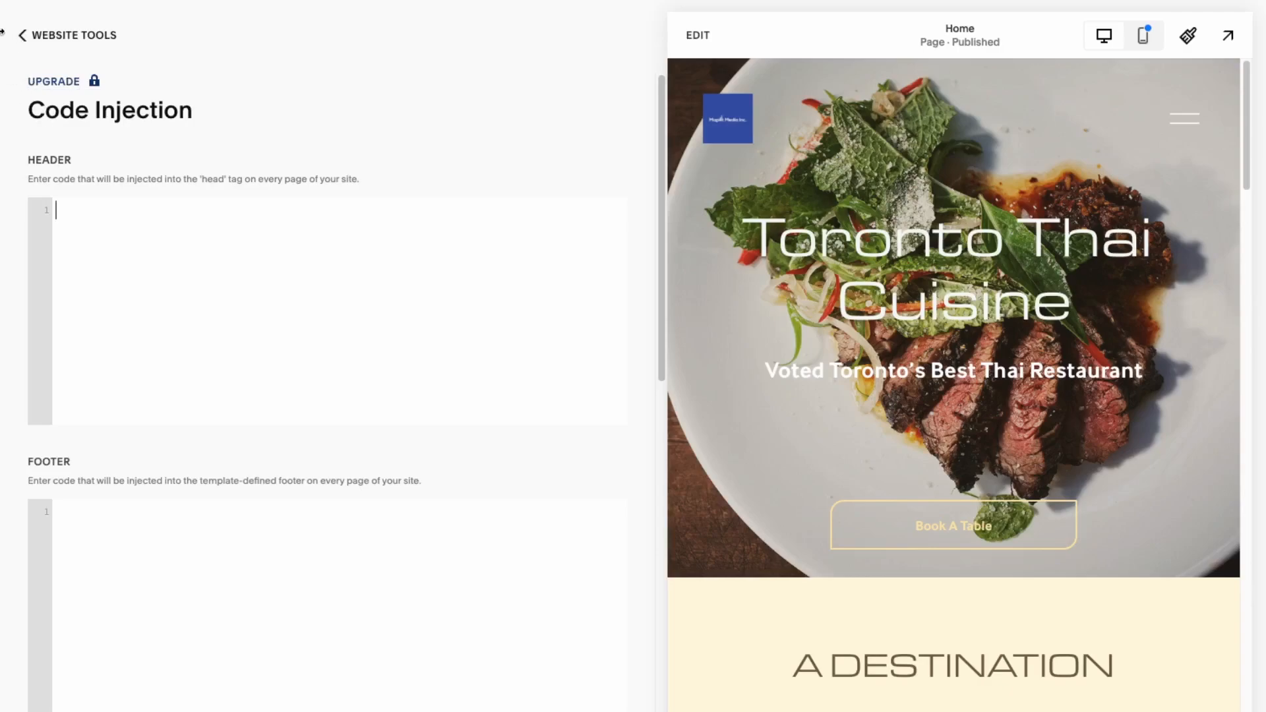
left_click(19, 37)
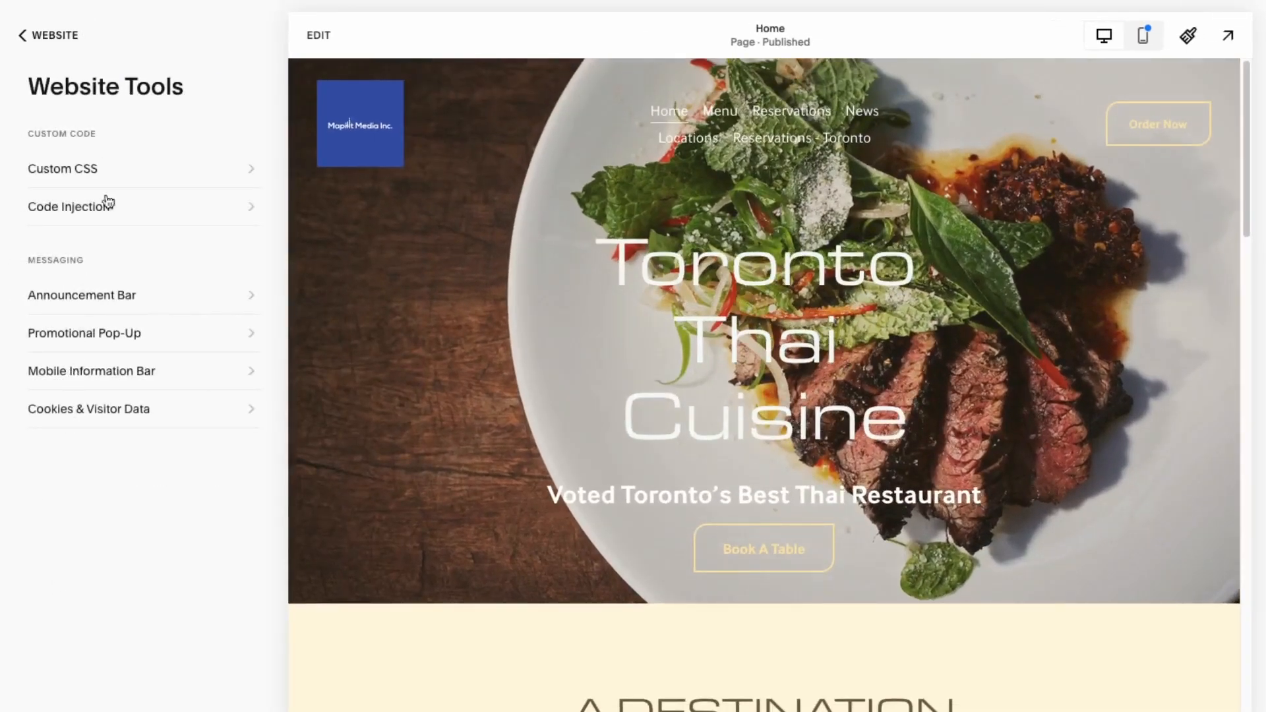
Step: Enable the announcement bar with the message "Free Appetizer with all orders above $50"
left_click(121, 293)
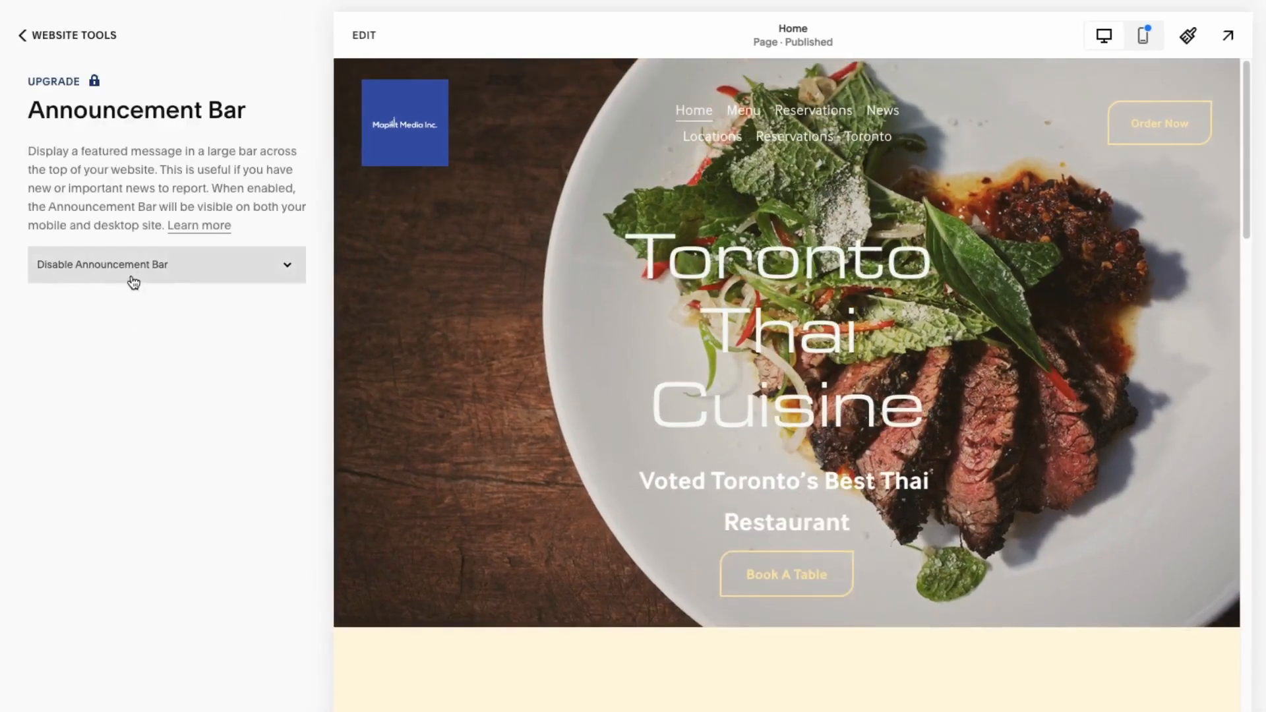
left_click(132, 277)
left_click(130, 284)
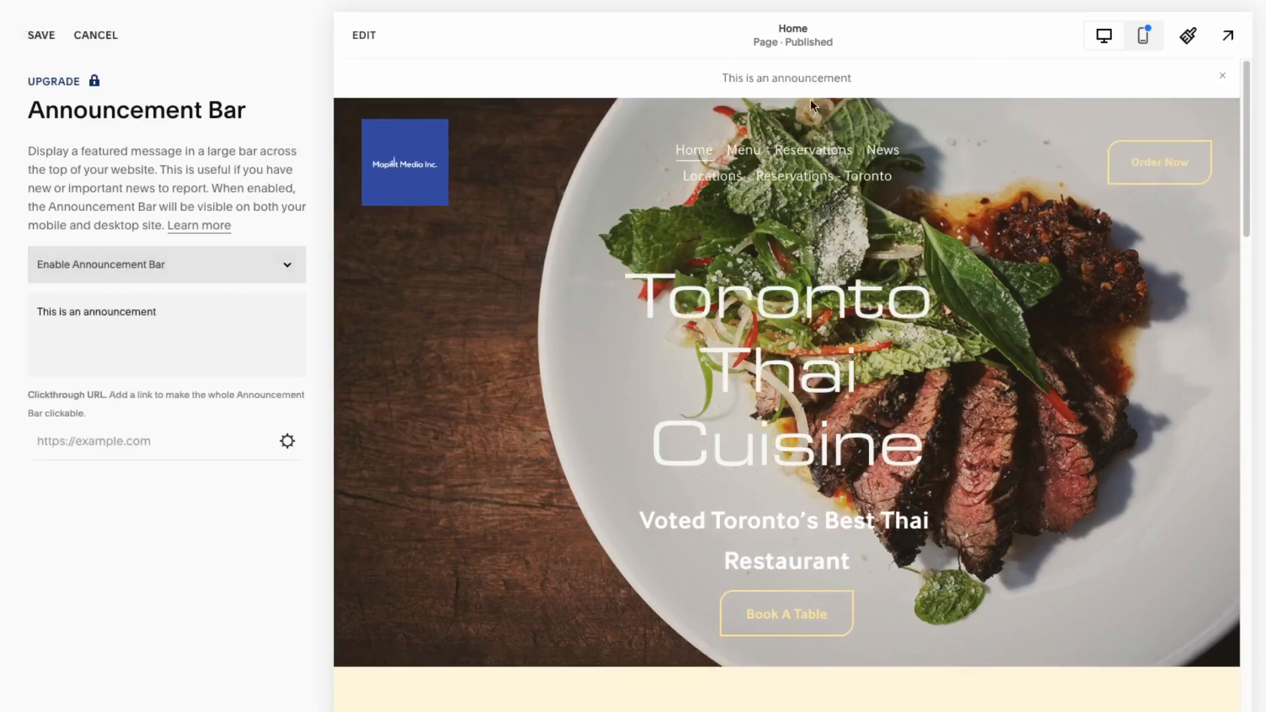
left_click_drag(196, 313, 3, 301)
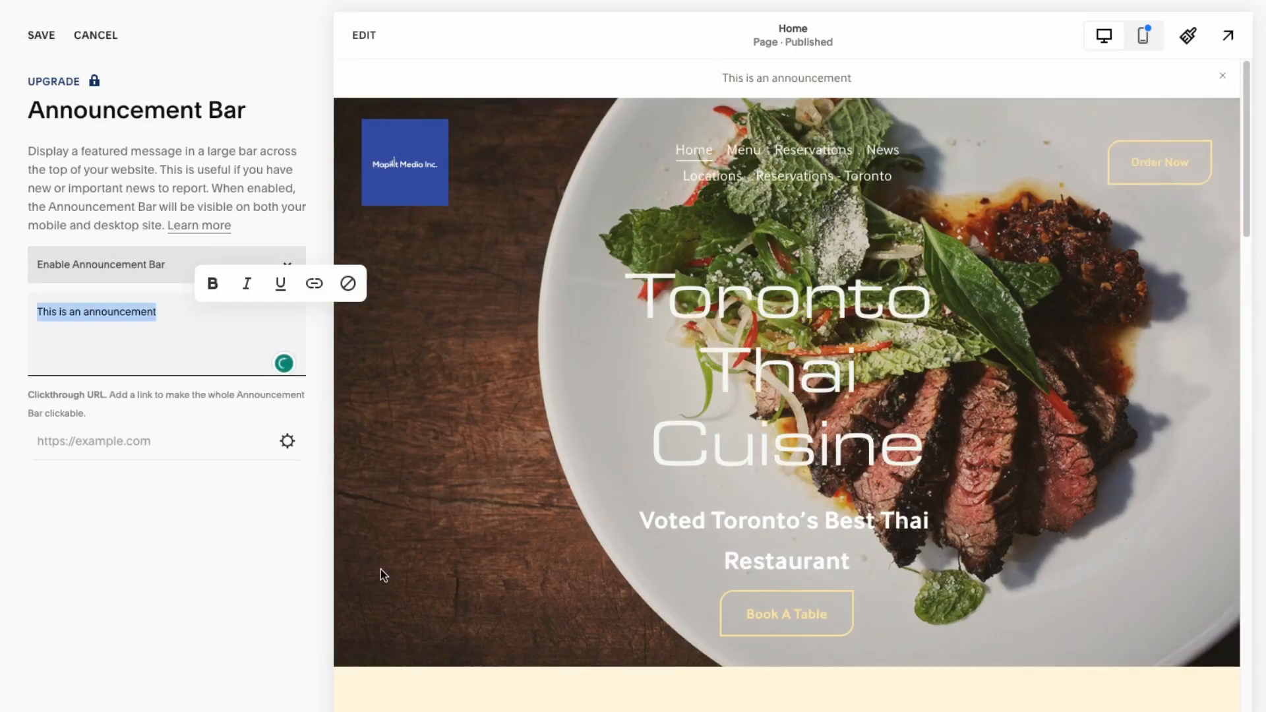
type("Free A")
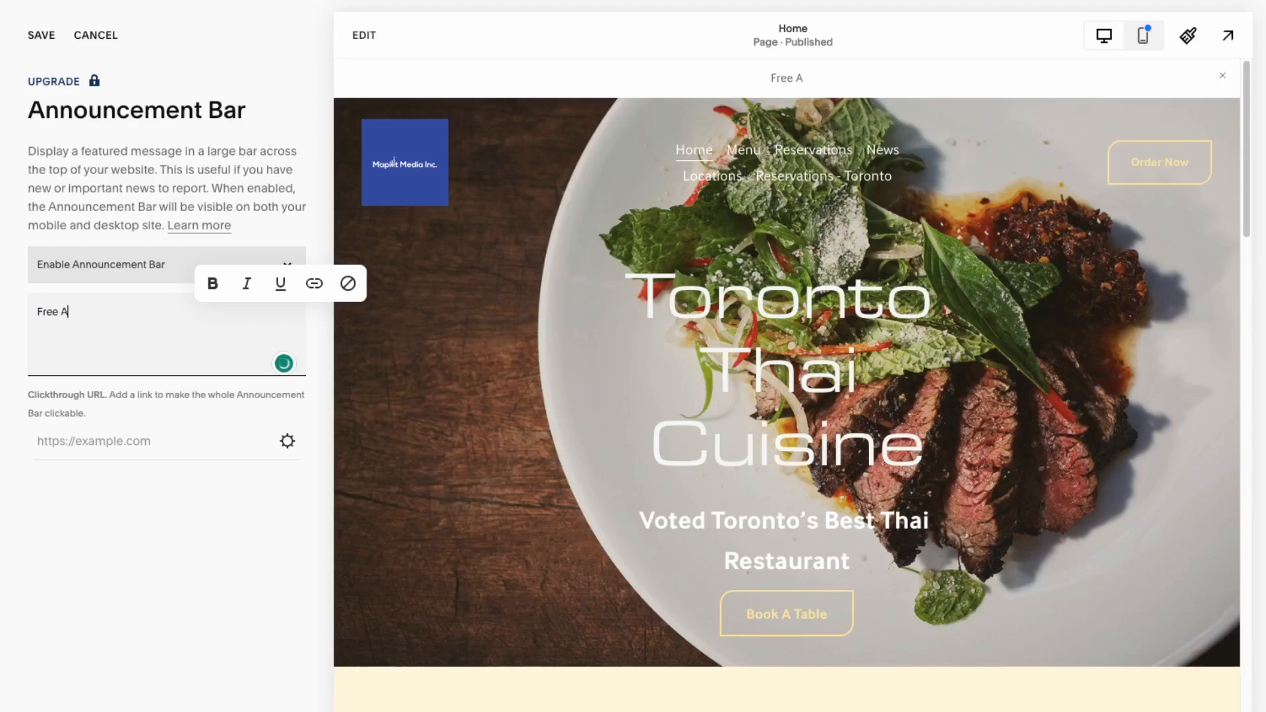
type("ppetizer with all")
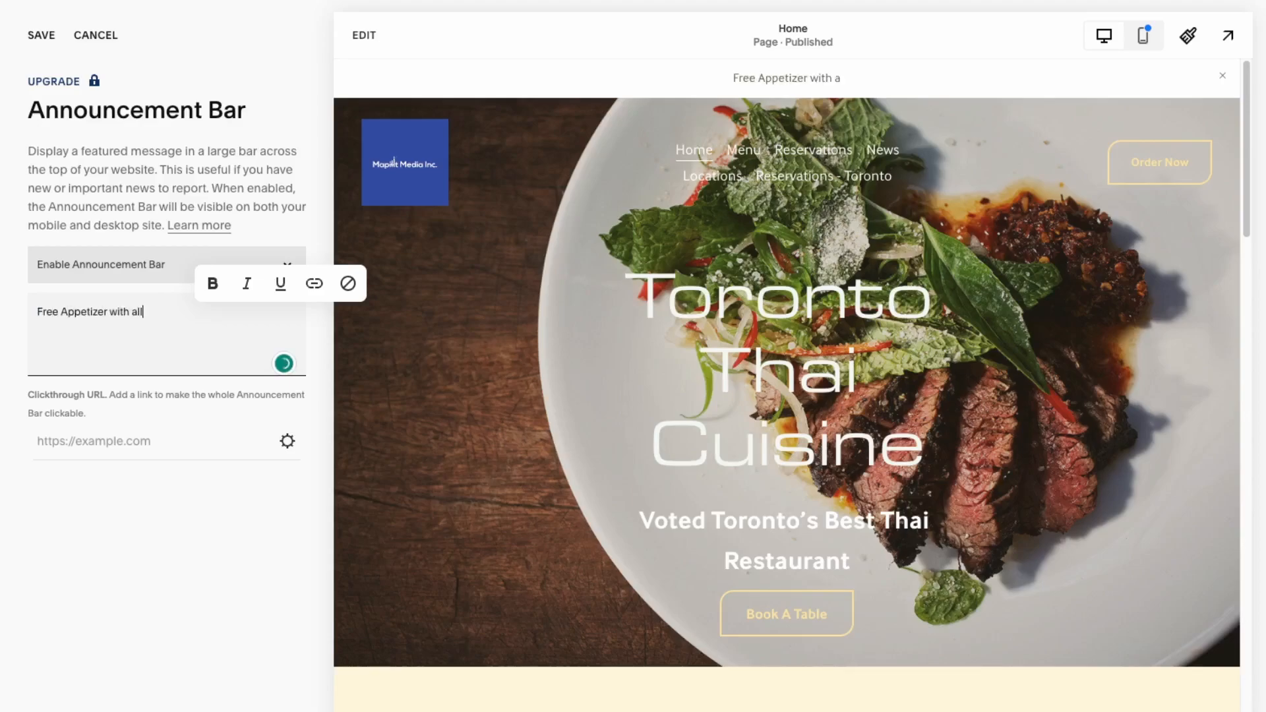
type(" orders above $50")
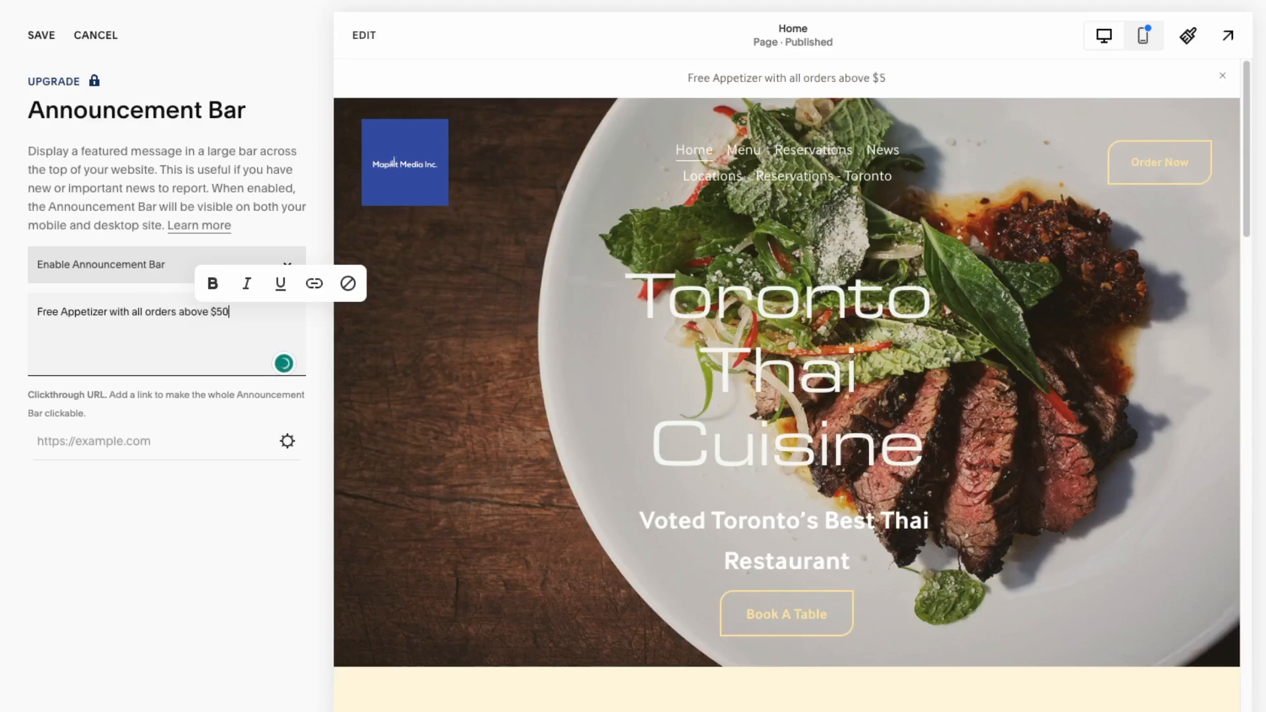
Step: Link the announcement bar to the Reservations - Toronto page and save it
left_click(198, 447)
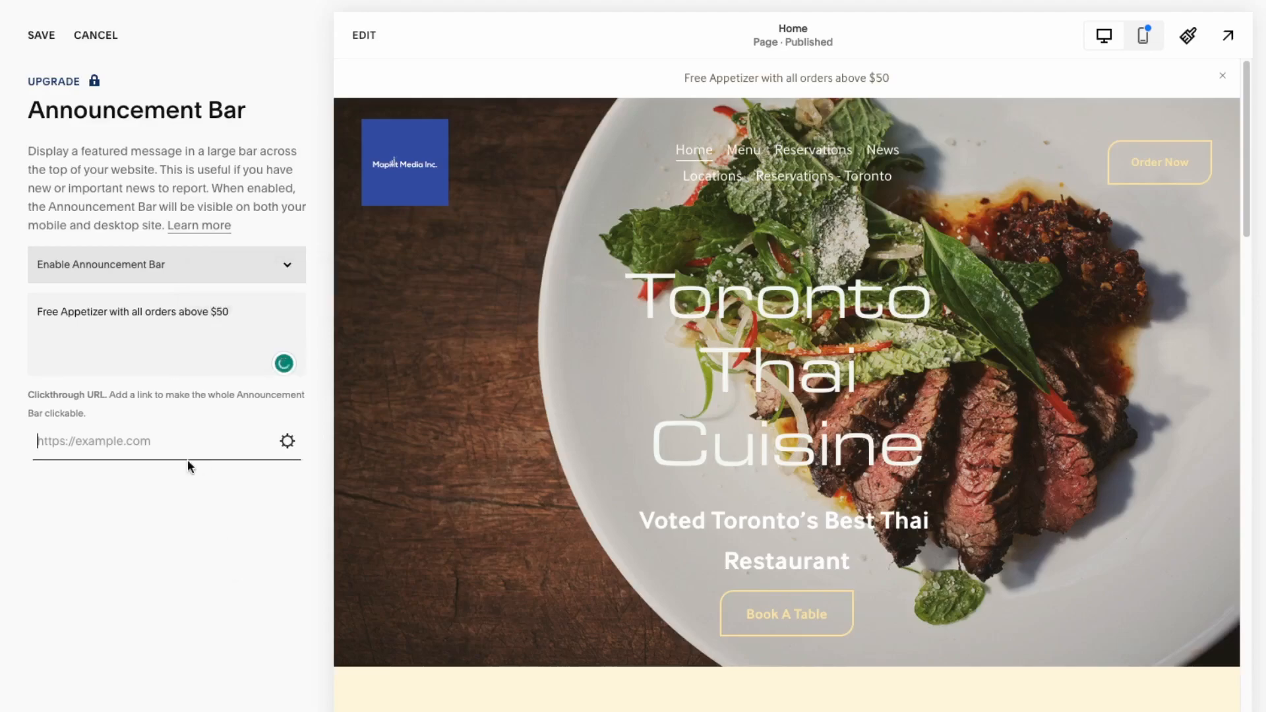
type("/")
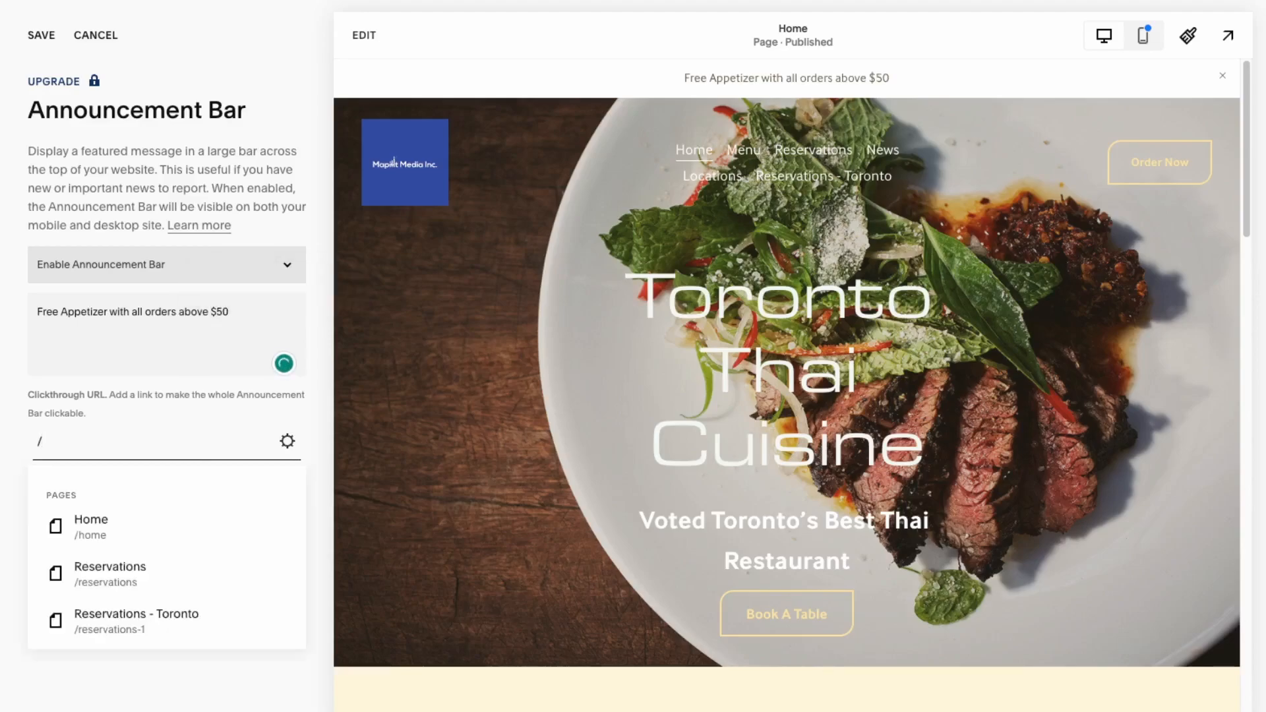
left_click(106, 612)
left_click(41, 35)
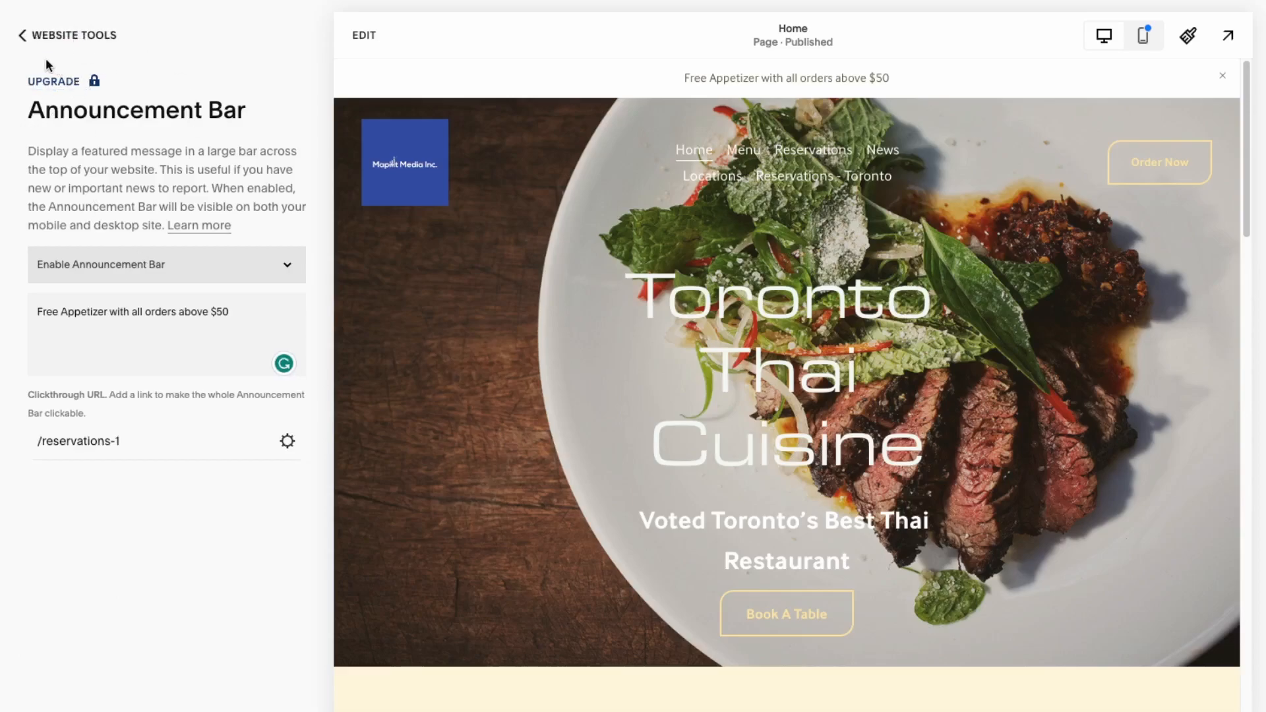
Step: Disable the announcement bar and return to the Home page's preview
left_click(229, 265)
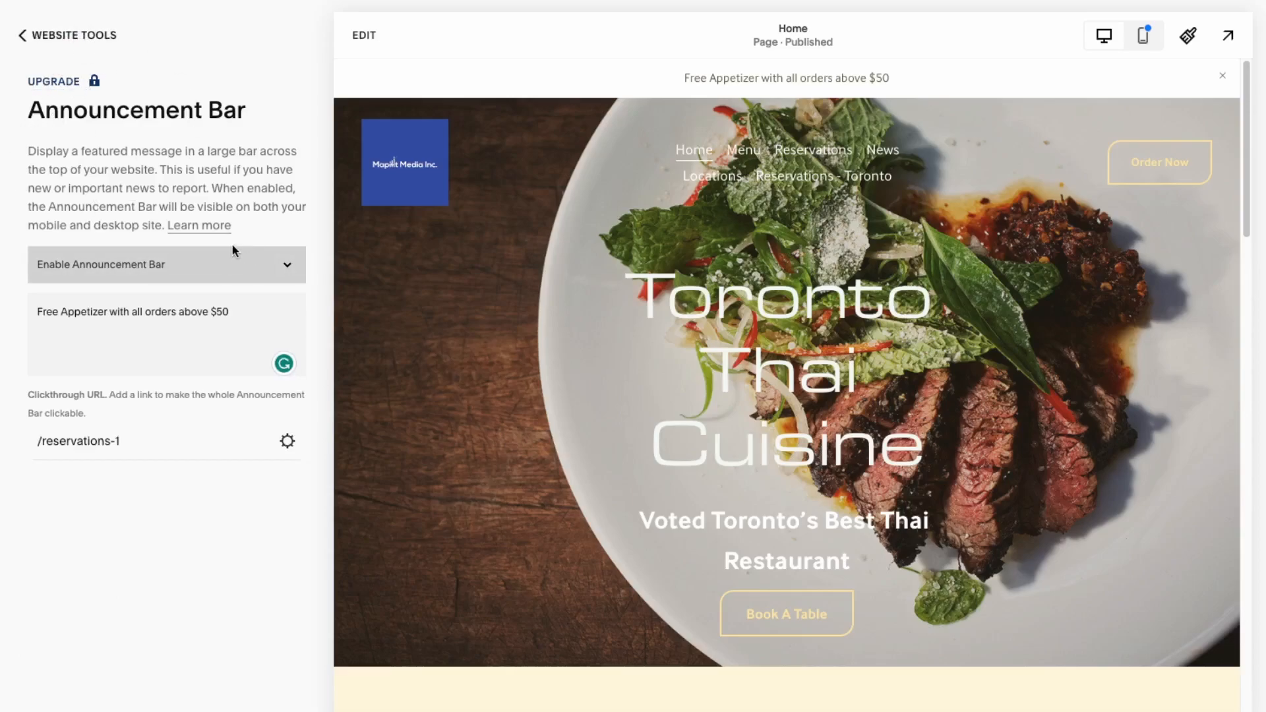
left_click(232, 245)
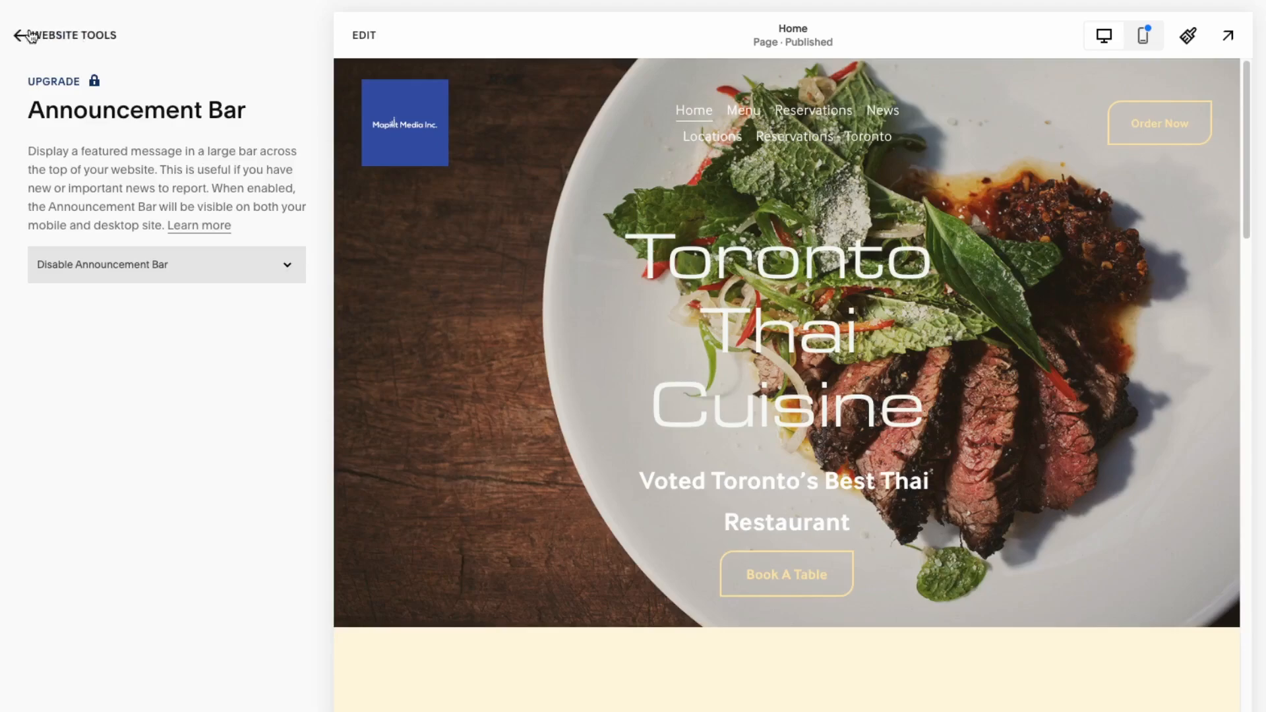
left_click(29, 37)
scroll(764, 369, "down", 10)
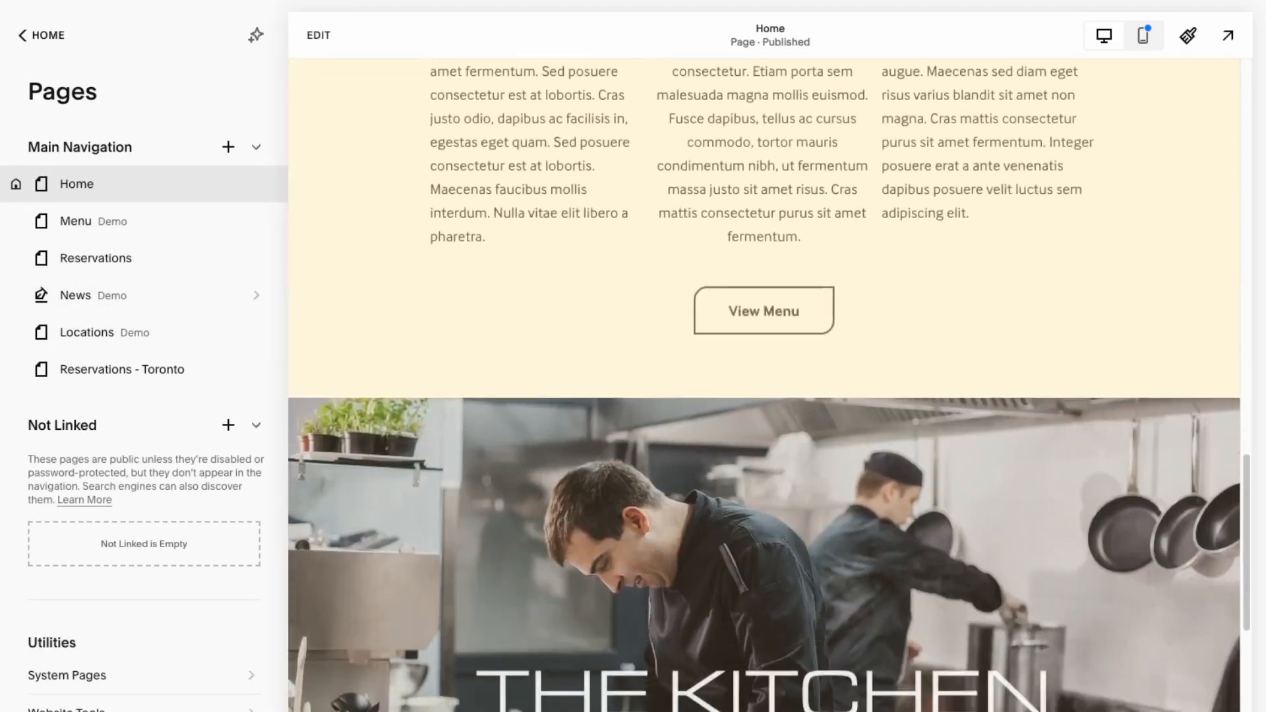
Step: Look over the Selling, Marketing and Contacts sections of the site
left_click(46, 36)
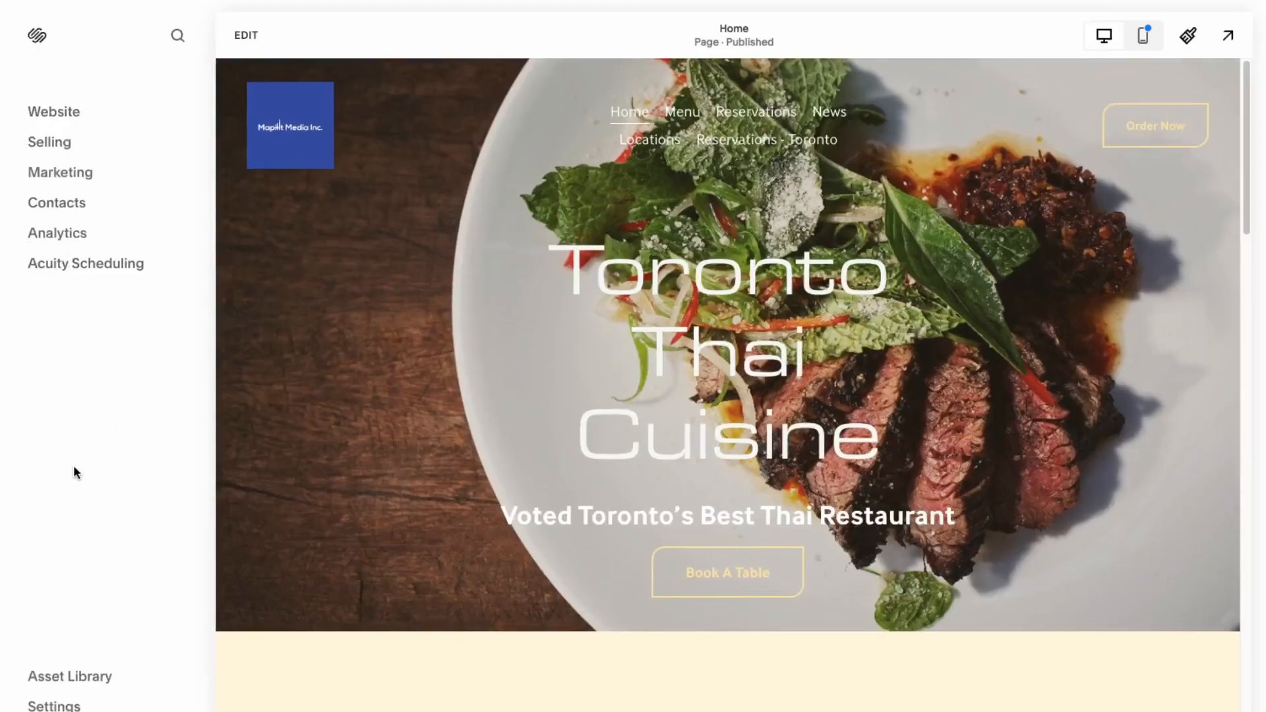
left_click(54, 146)
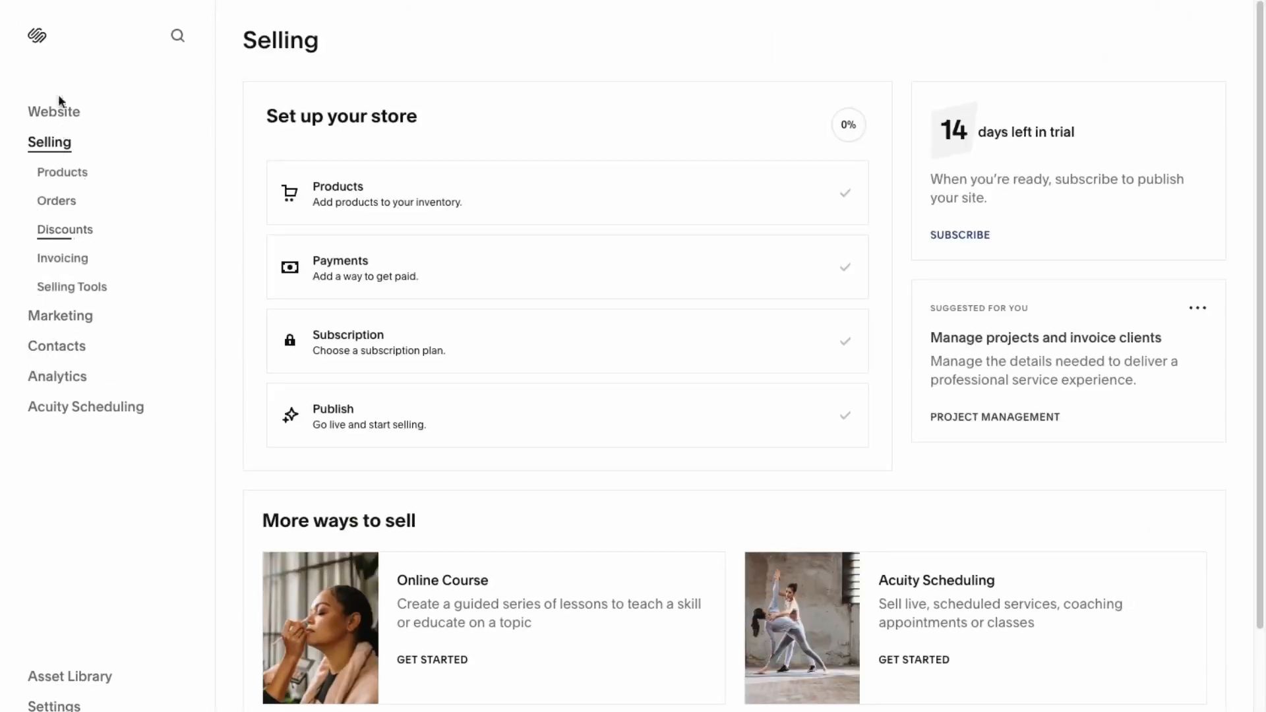
left_click(61, 326)
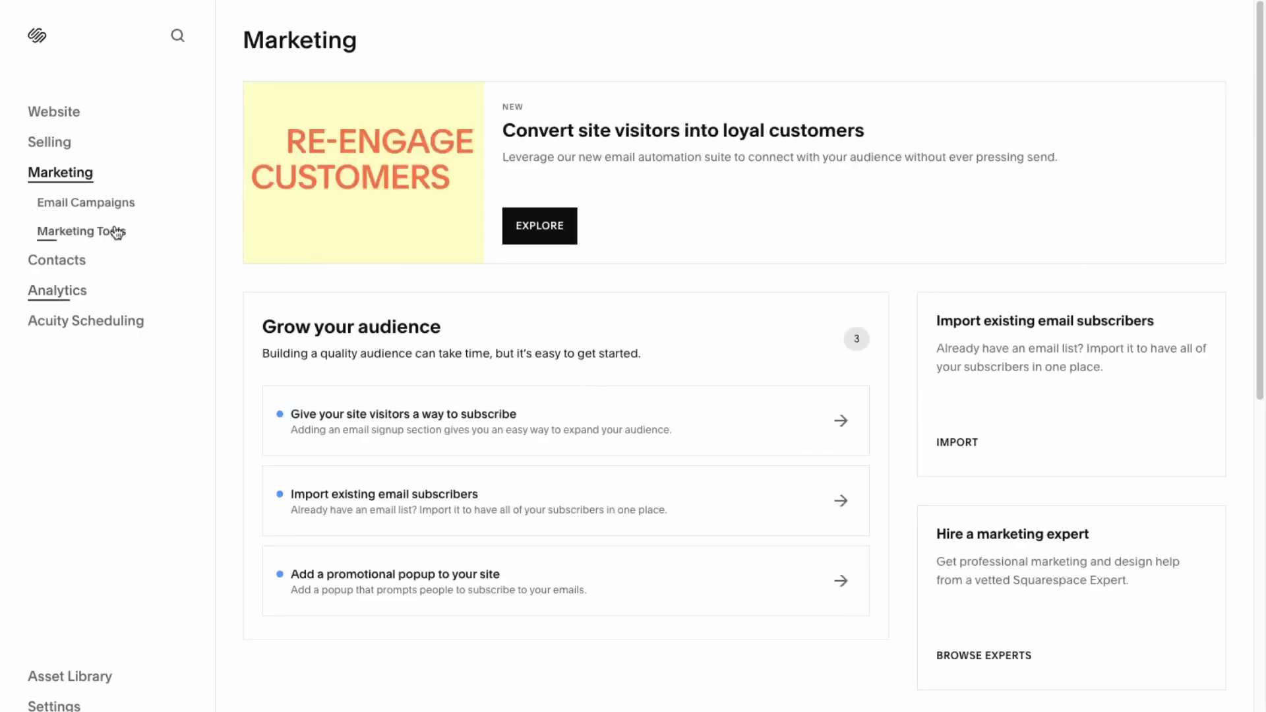
left_click(56, 261)
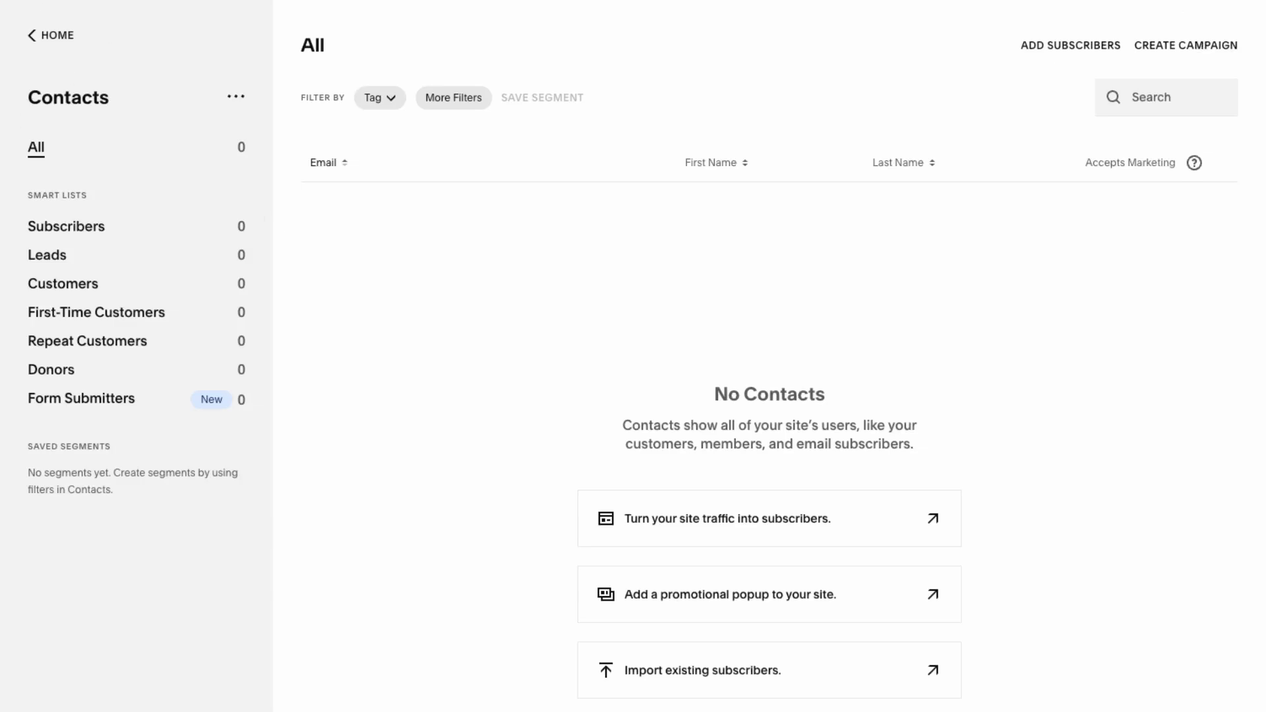
left_click(48, 38)
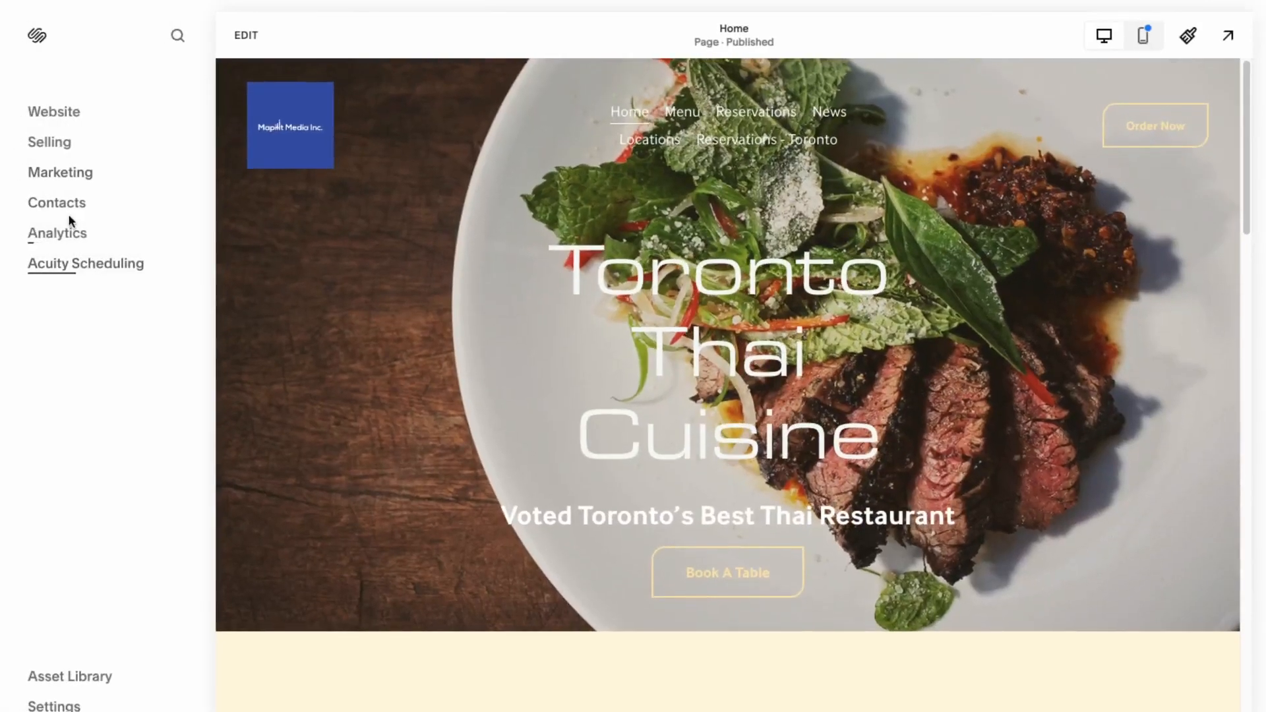
Step: Look at the Analytics and Acuity Scheduling sections, skipping their introductions, and return to the website's pages
left_click(67, 234)
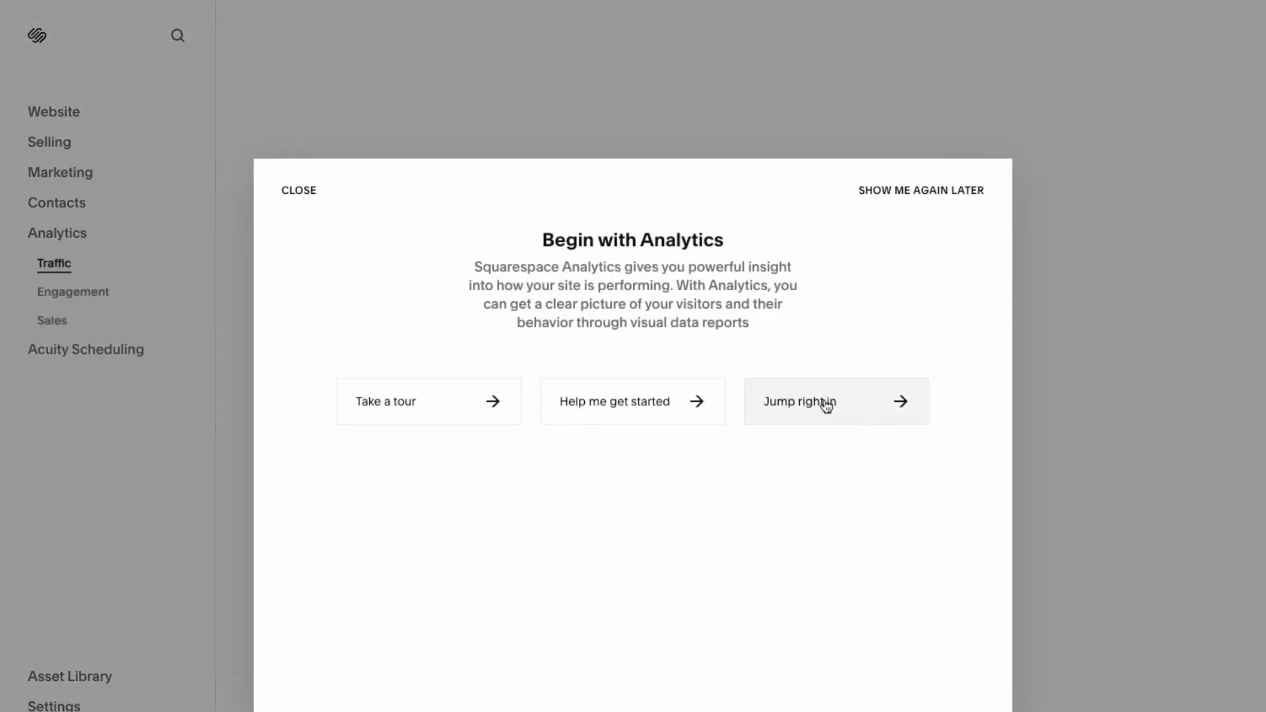
left_click(829, 404)
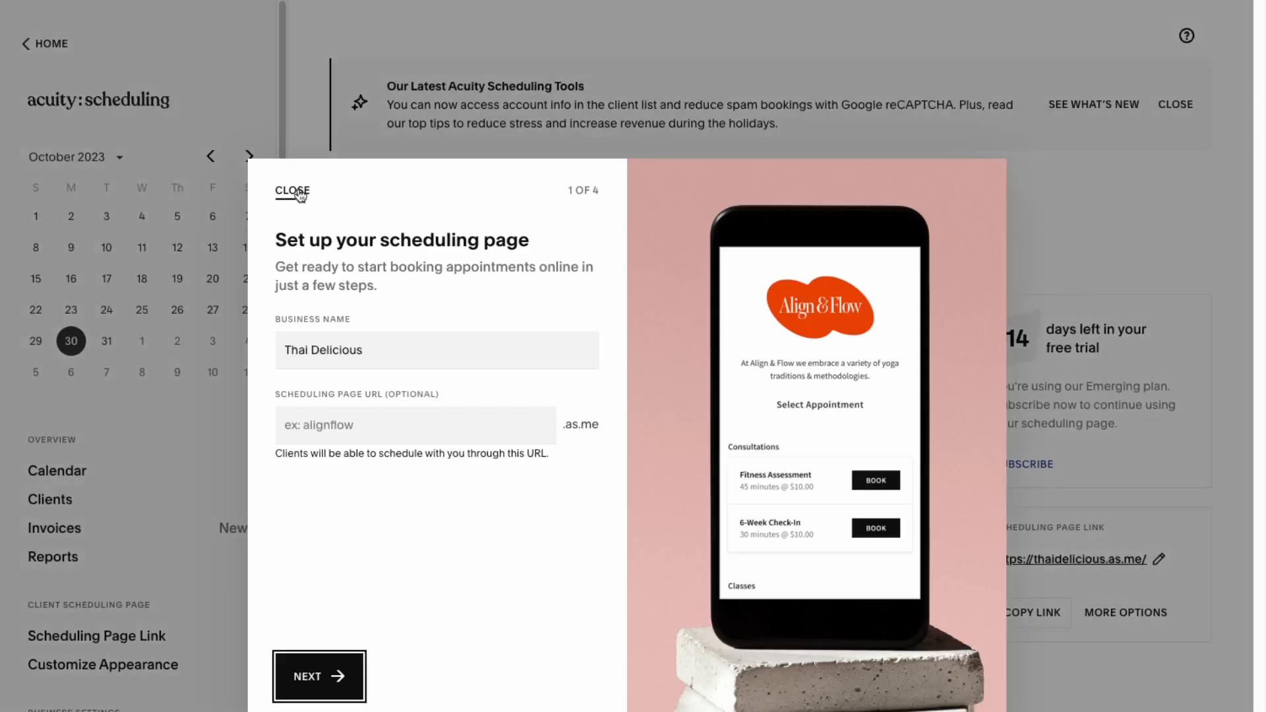
left_click(292, 190)
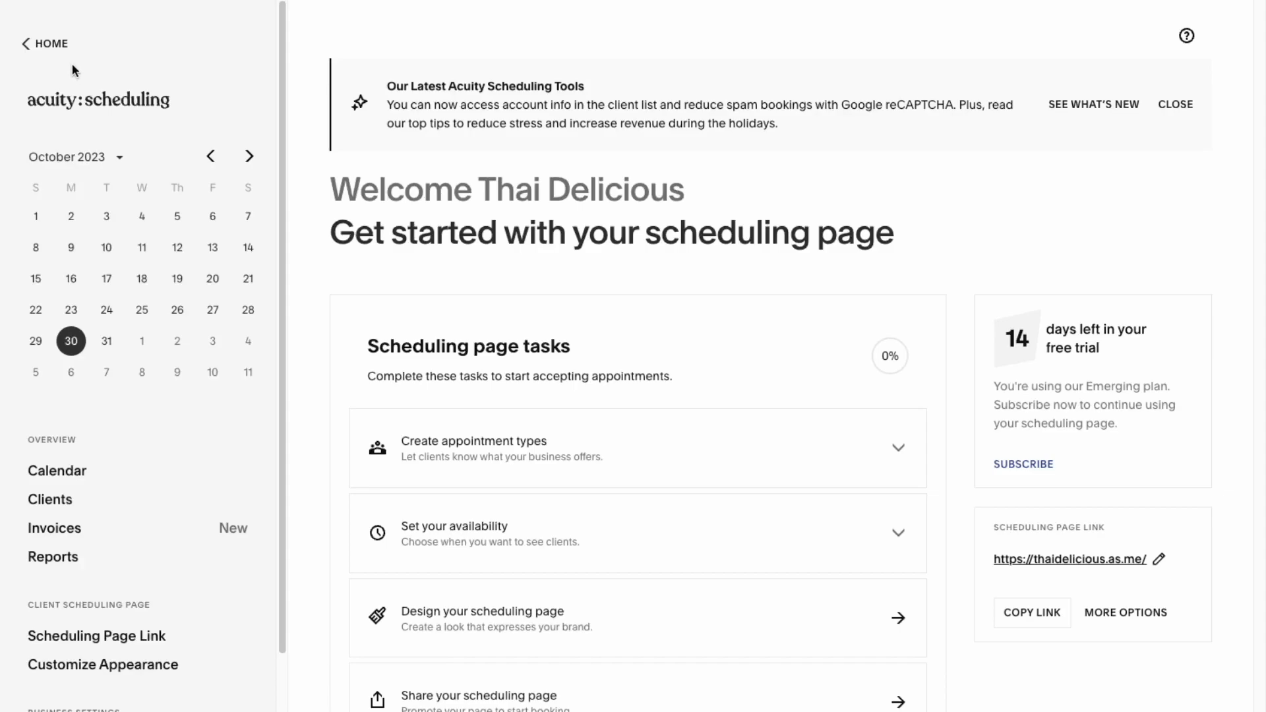
left_click(34, 45)
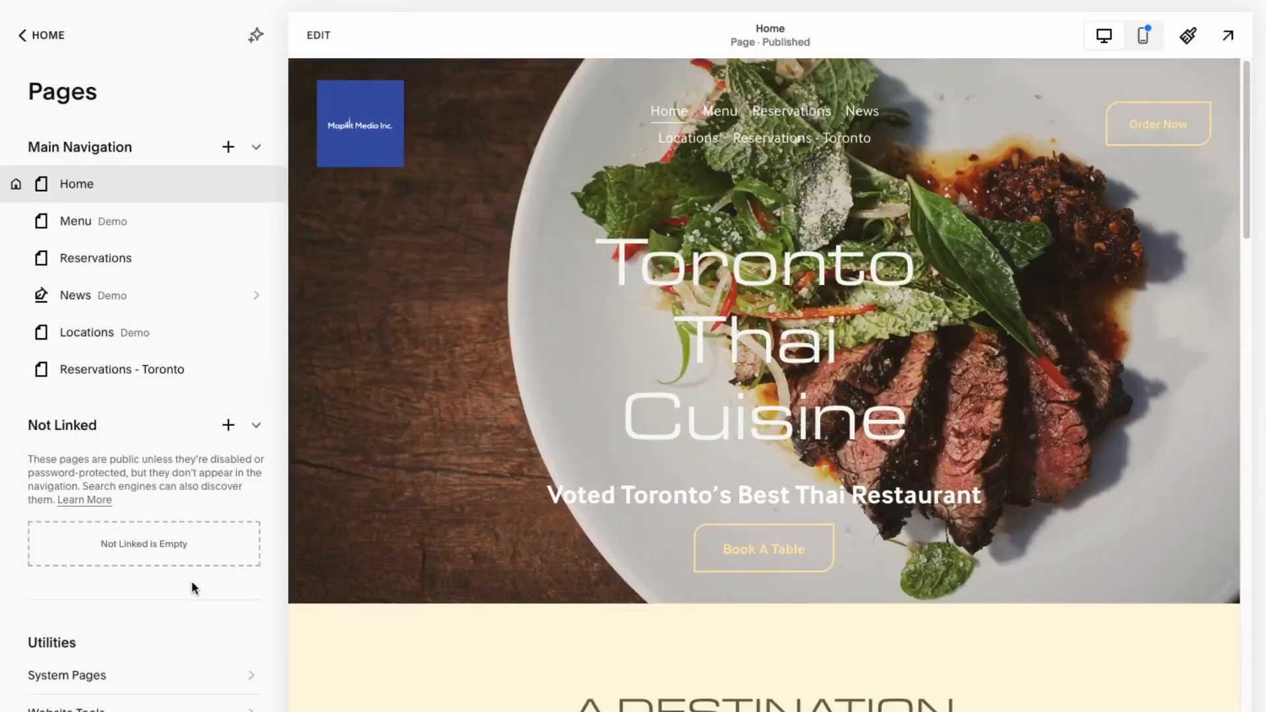